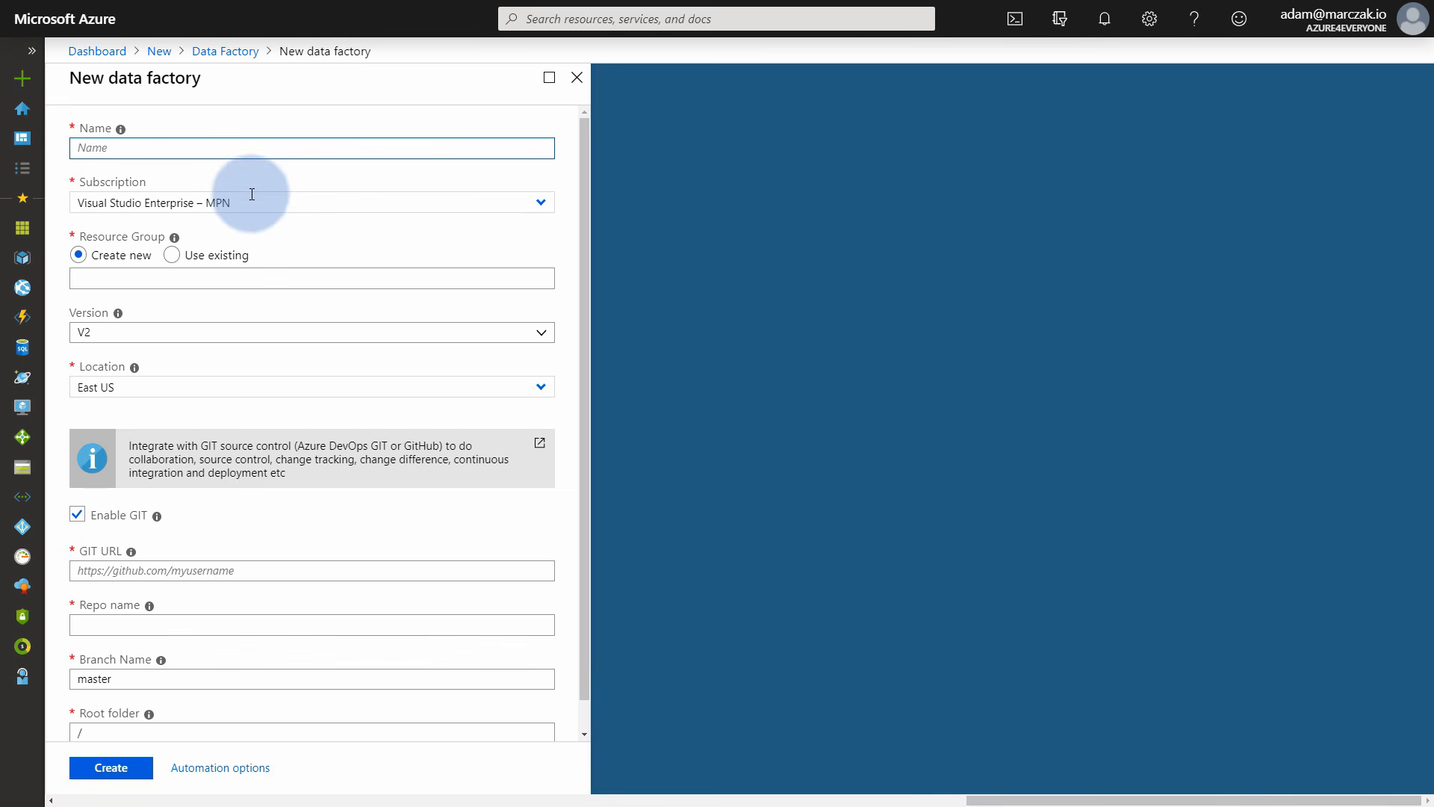
Name the data factory a4eadfdemo and assign it to the existing resource group azure4everyone-datafactory-intro.
type("a")
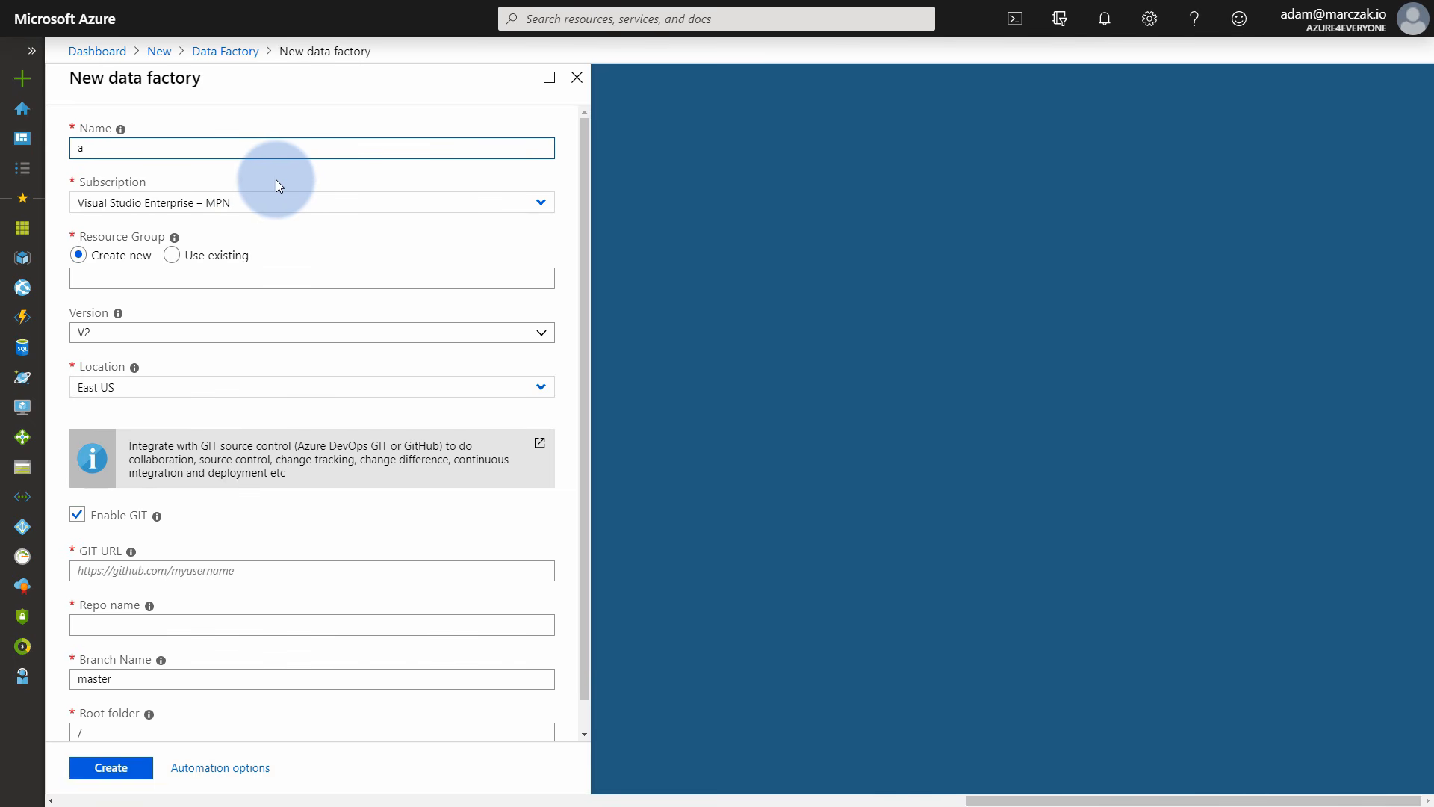
type("3eadfdemo")
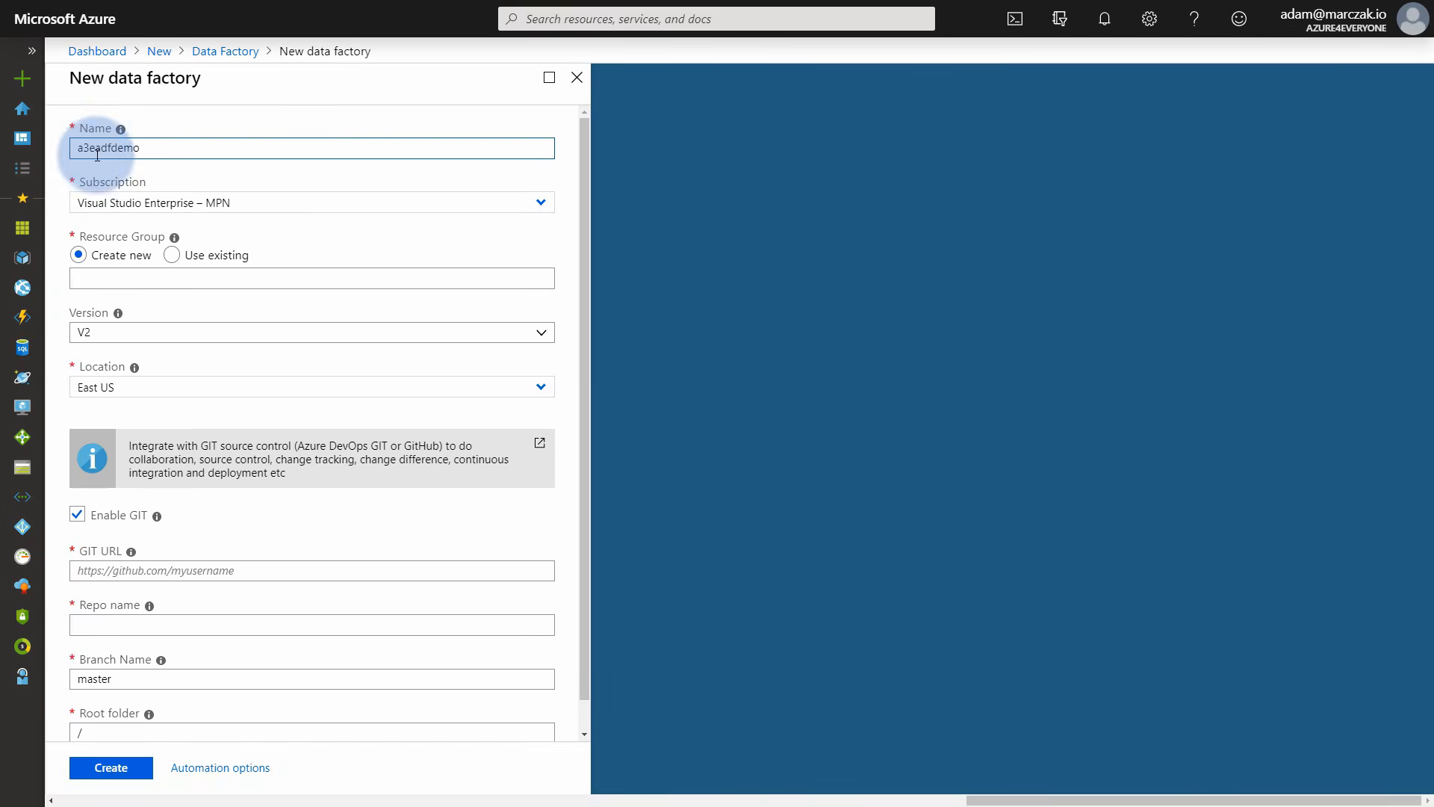
left_click_drag(89, 150, 86, 151)
type("4")
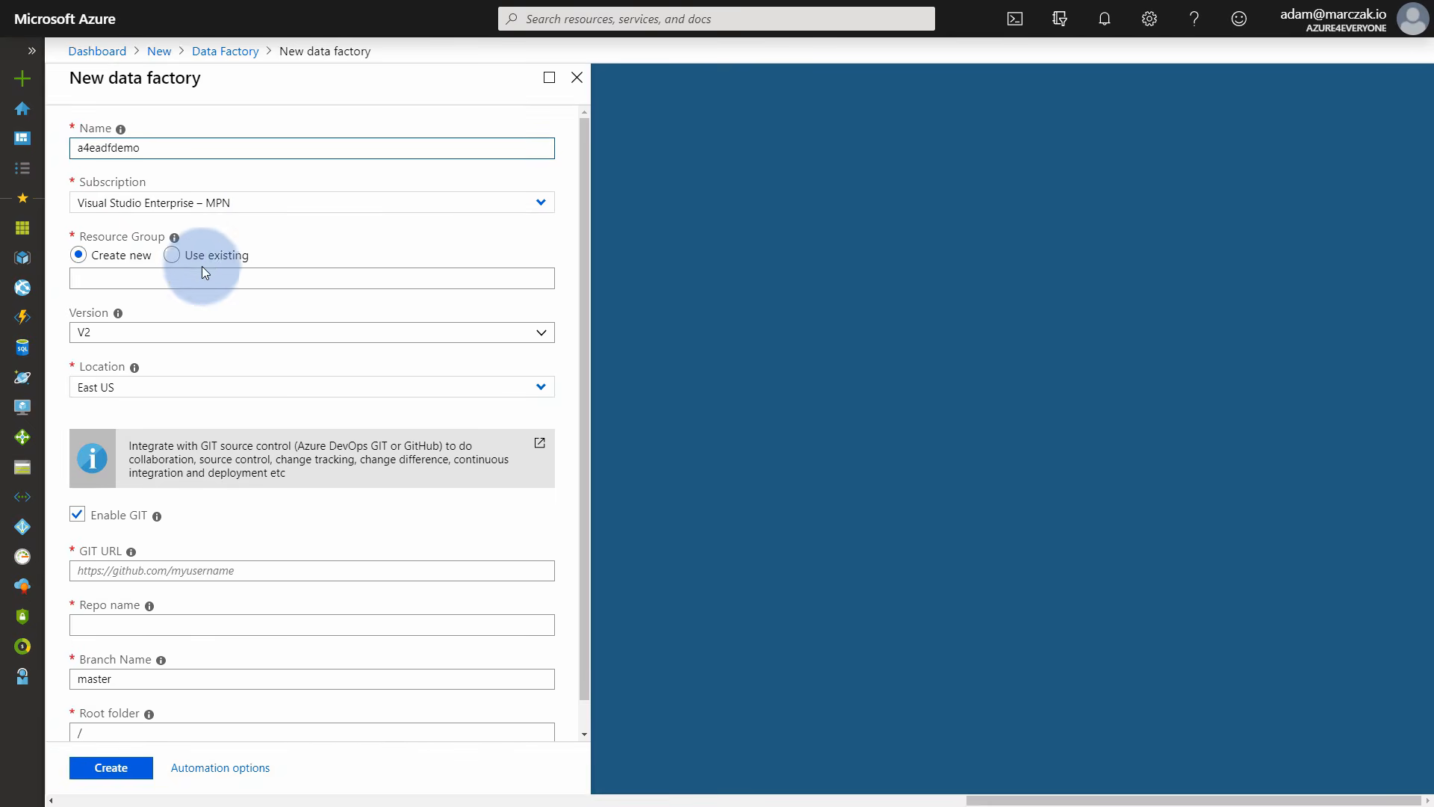
left_click(173, 260)
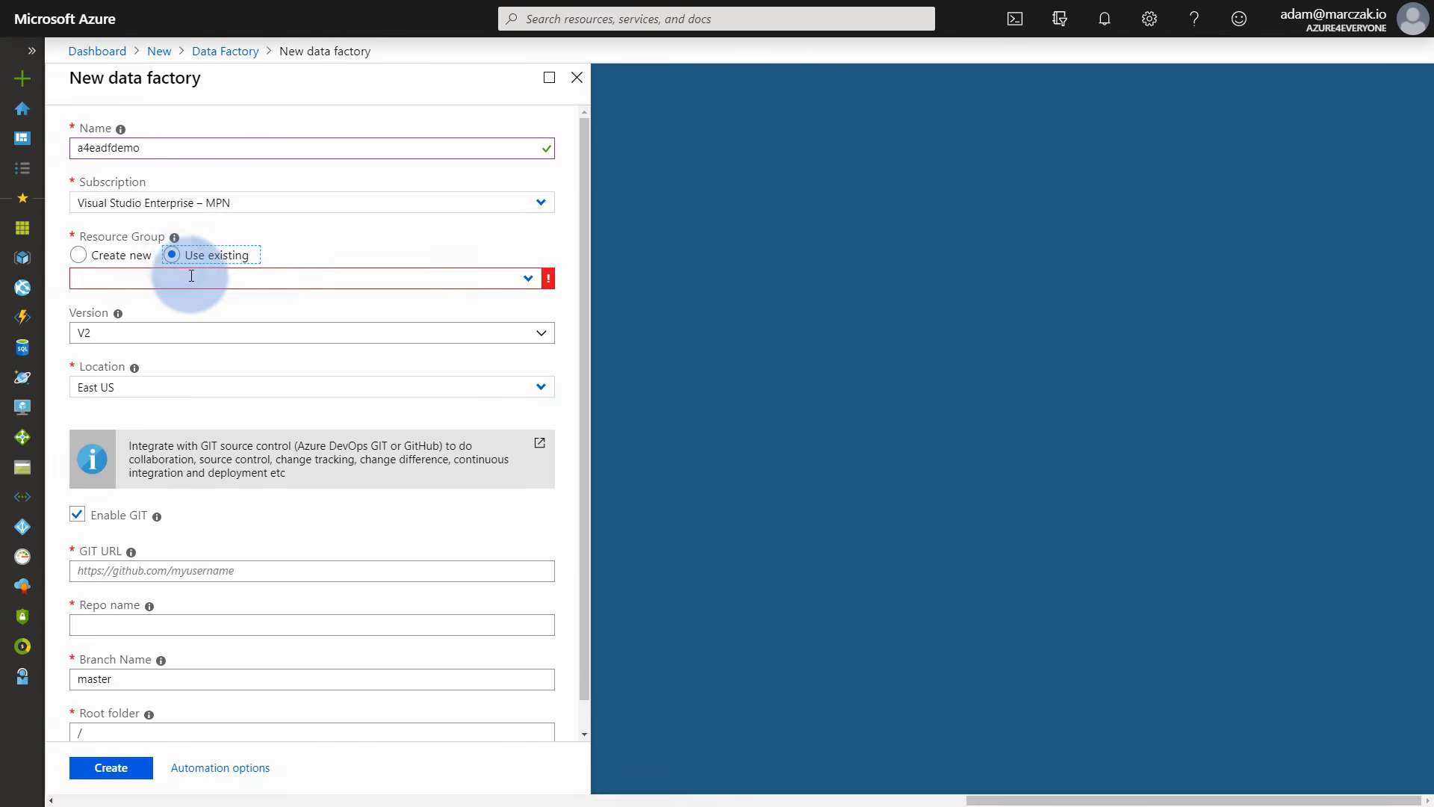
left_click(542, 282)
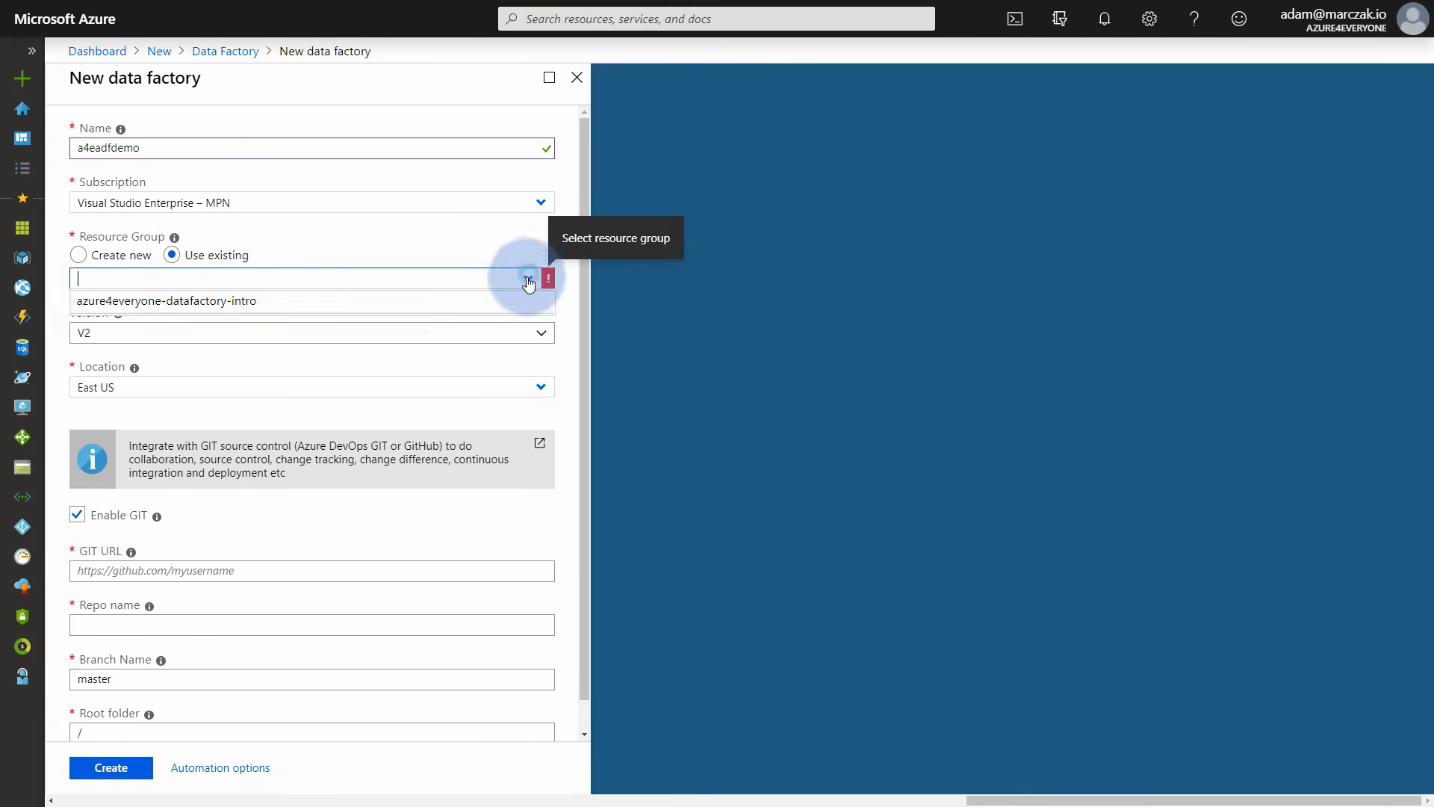
left_click(319, 303)
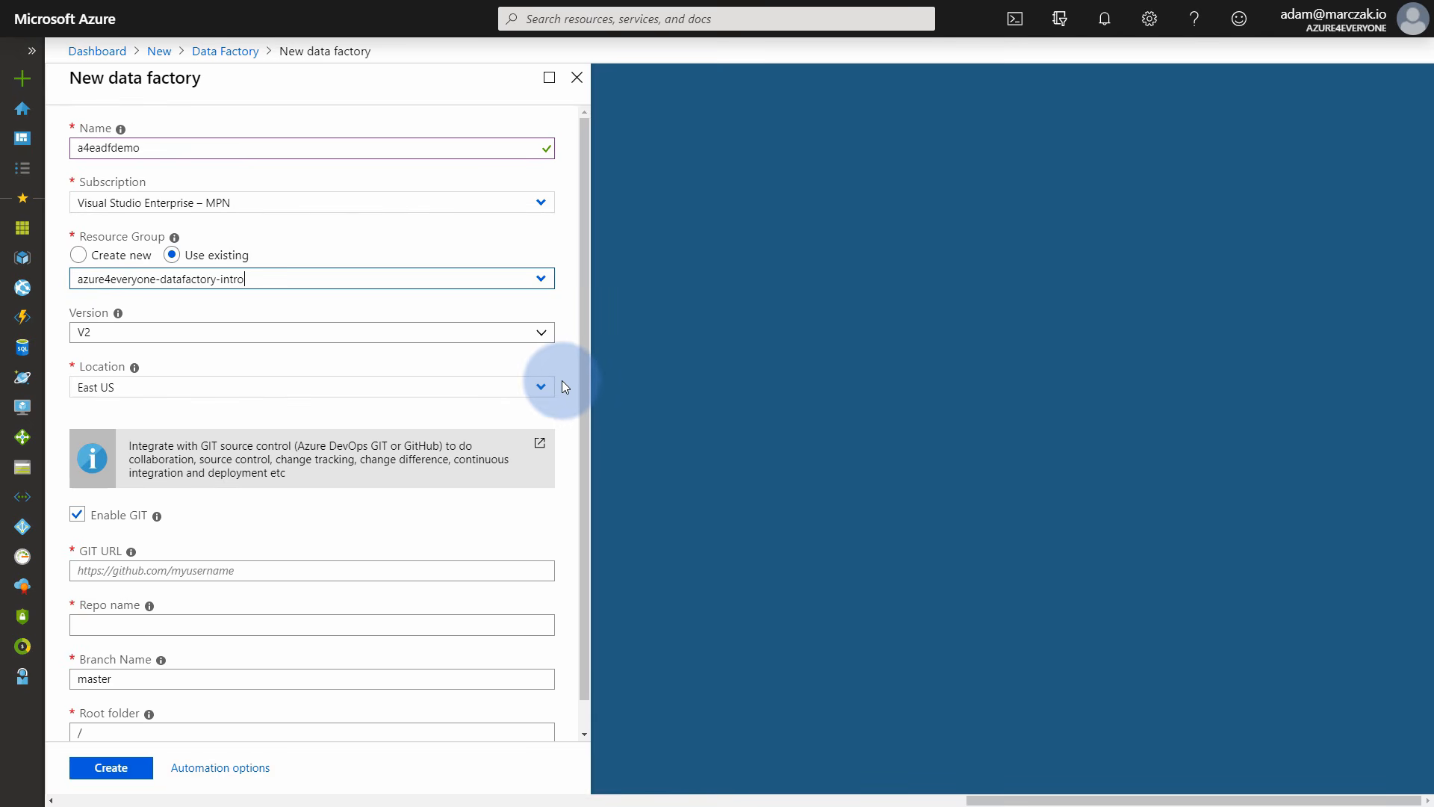
Create the data factory in the North Europe location with GIT integration disabled.
scroll(557, 381, "down", 1)
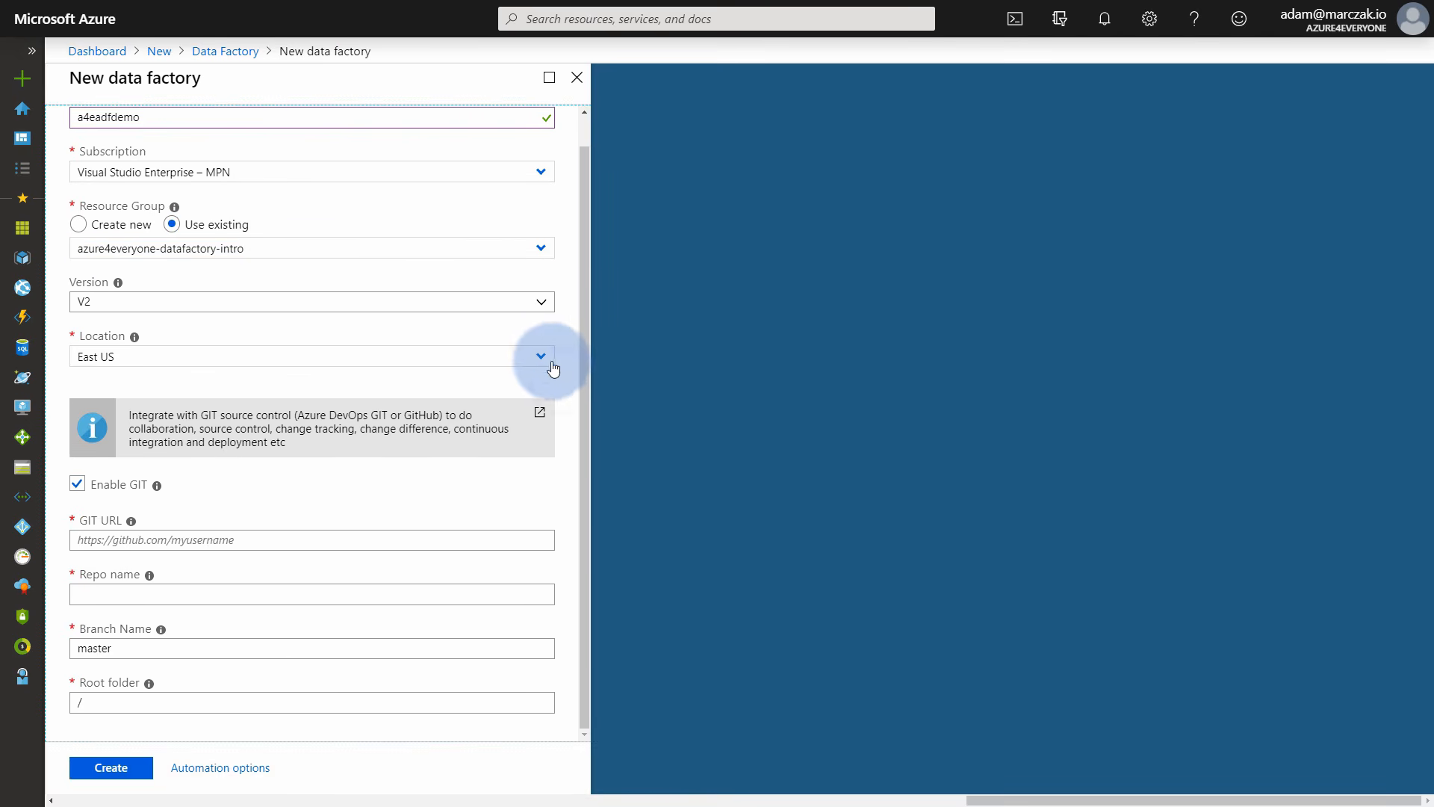
left_click(540, 362)
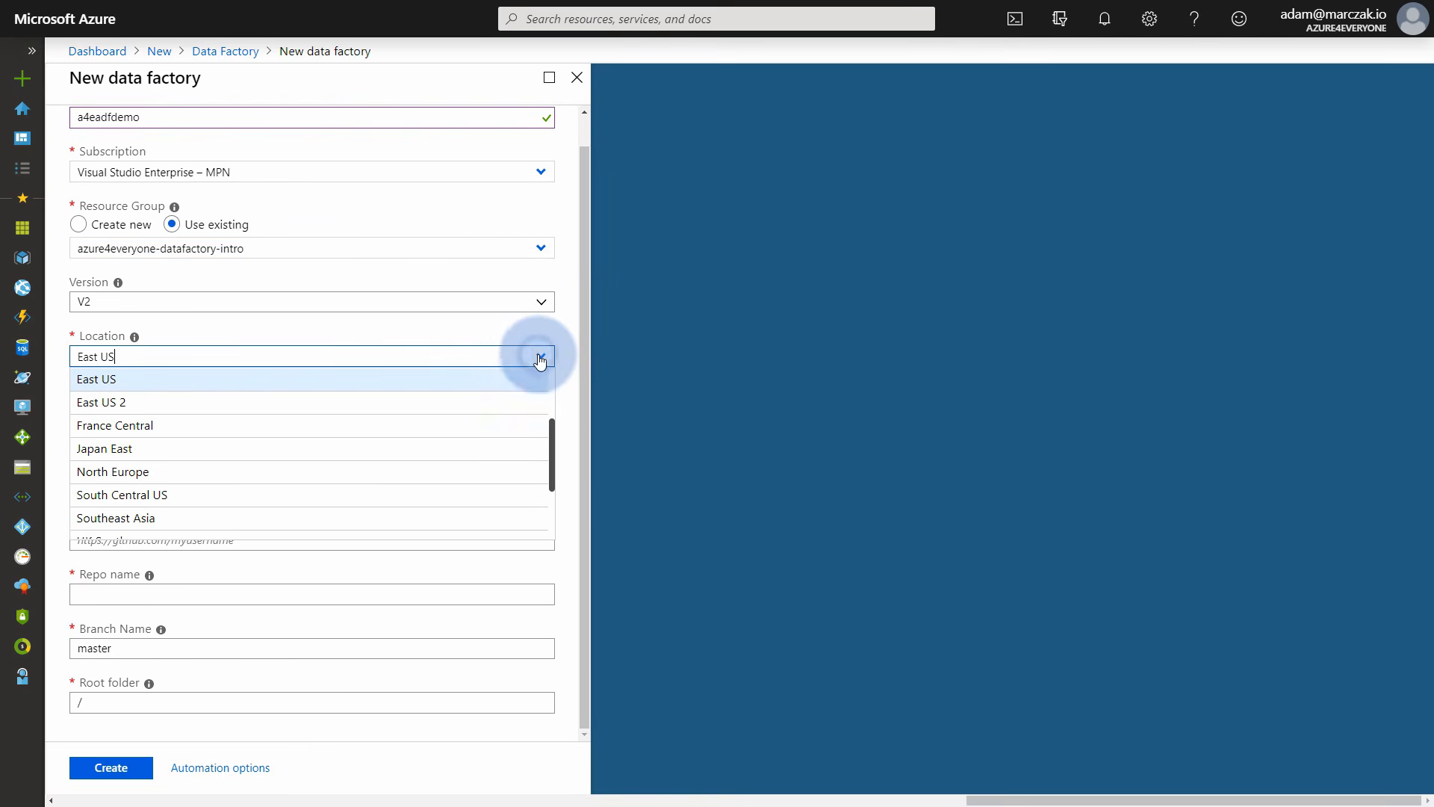
left_click(118, 473)
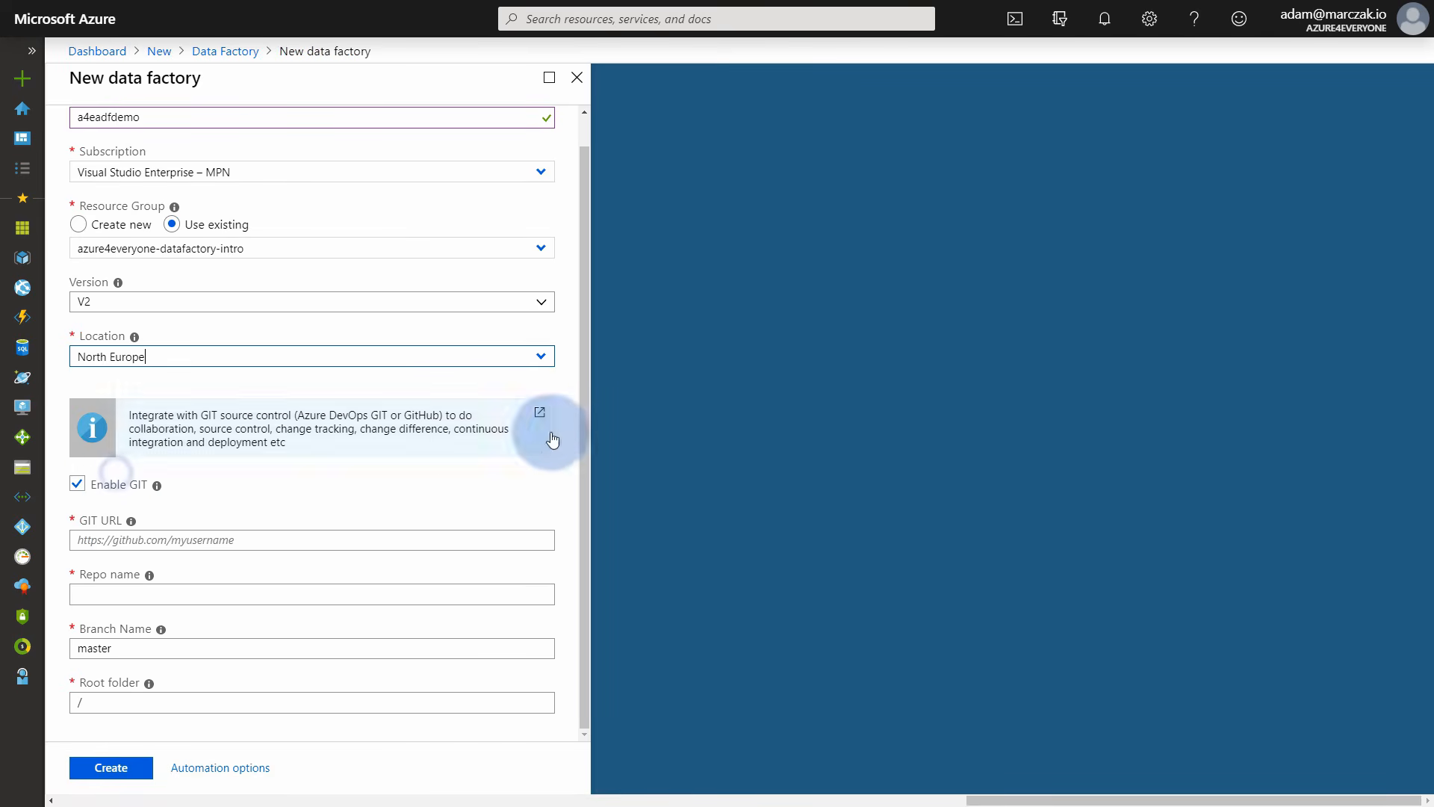
left_click(77, 484)
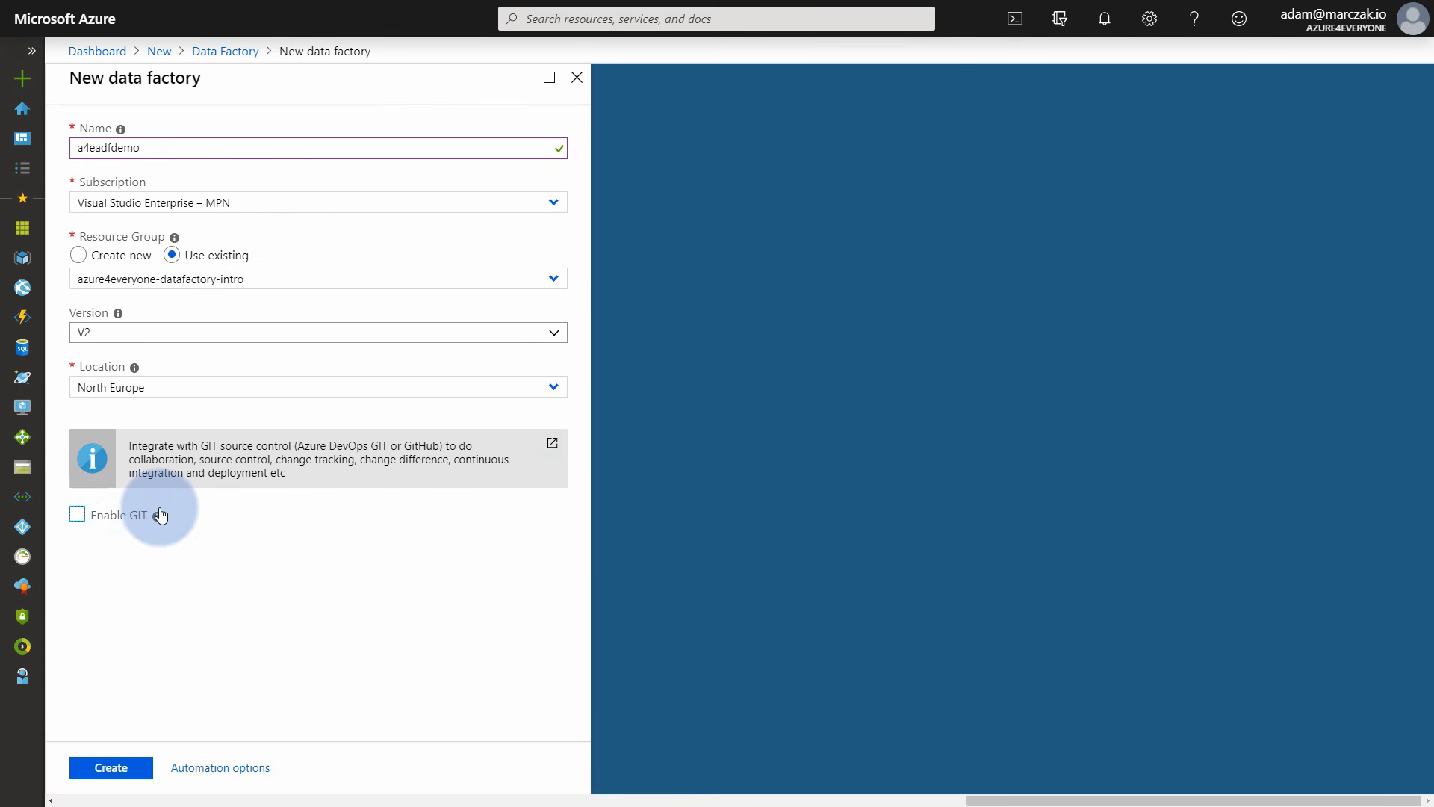
left_click(112, 770)
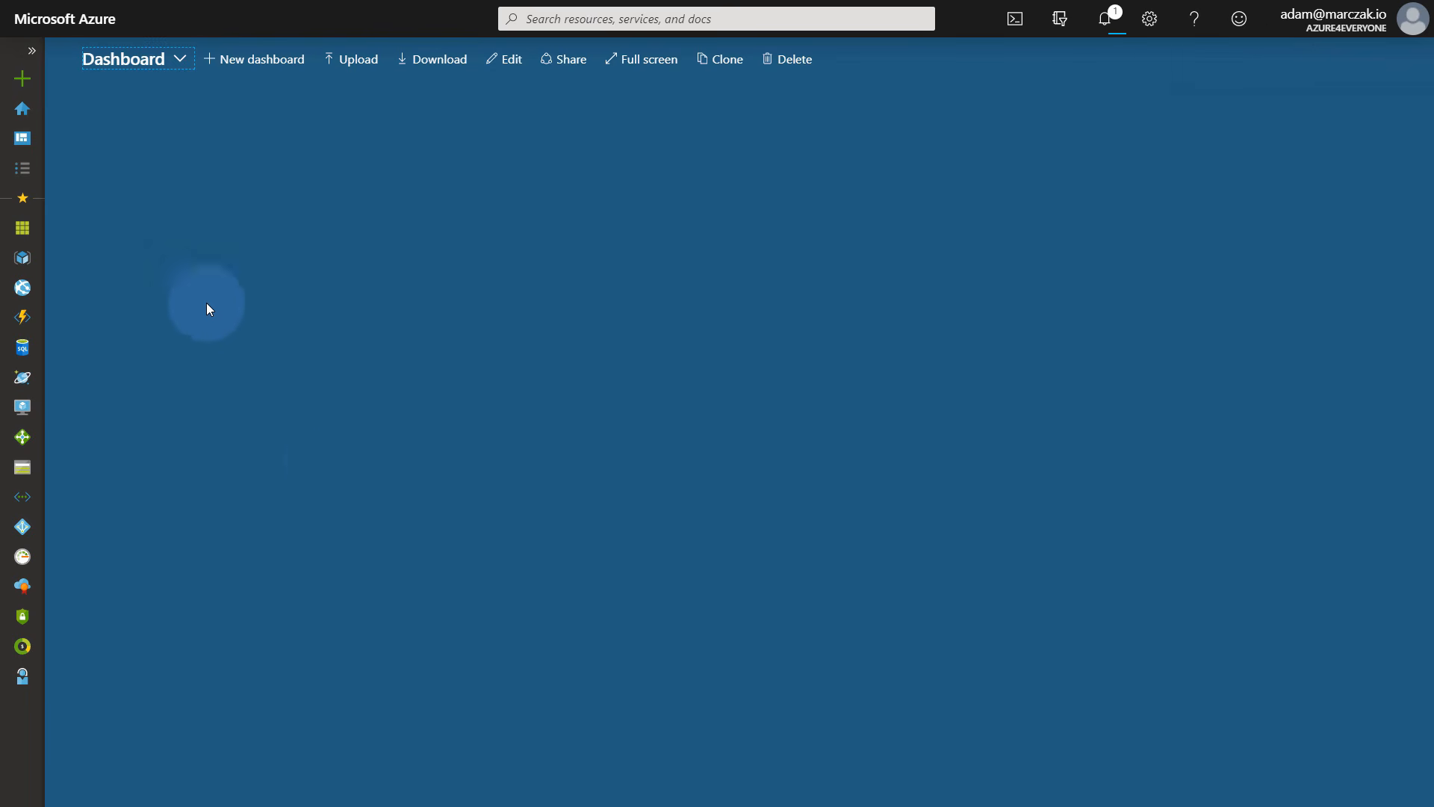
Search the Marketplace for "sql database" and start creating a Microsoft SQL Database resource.
left_click(23, 79)
left_click(224, 141)
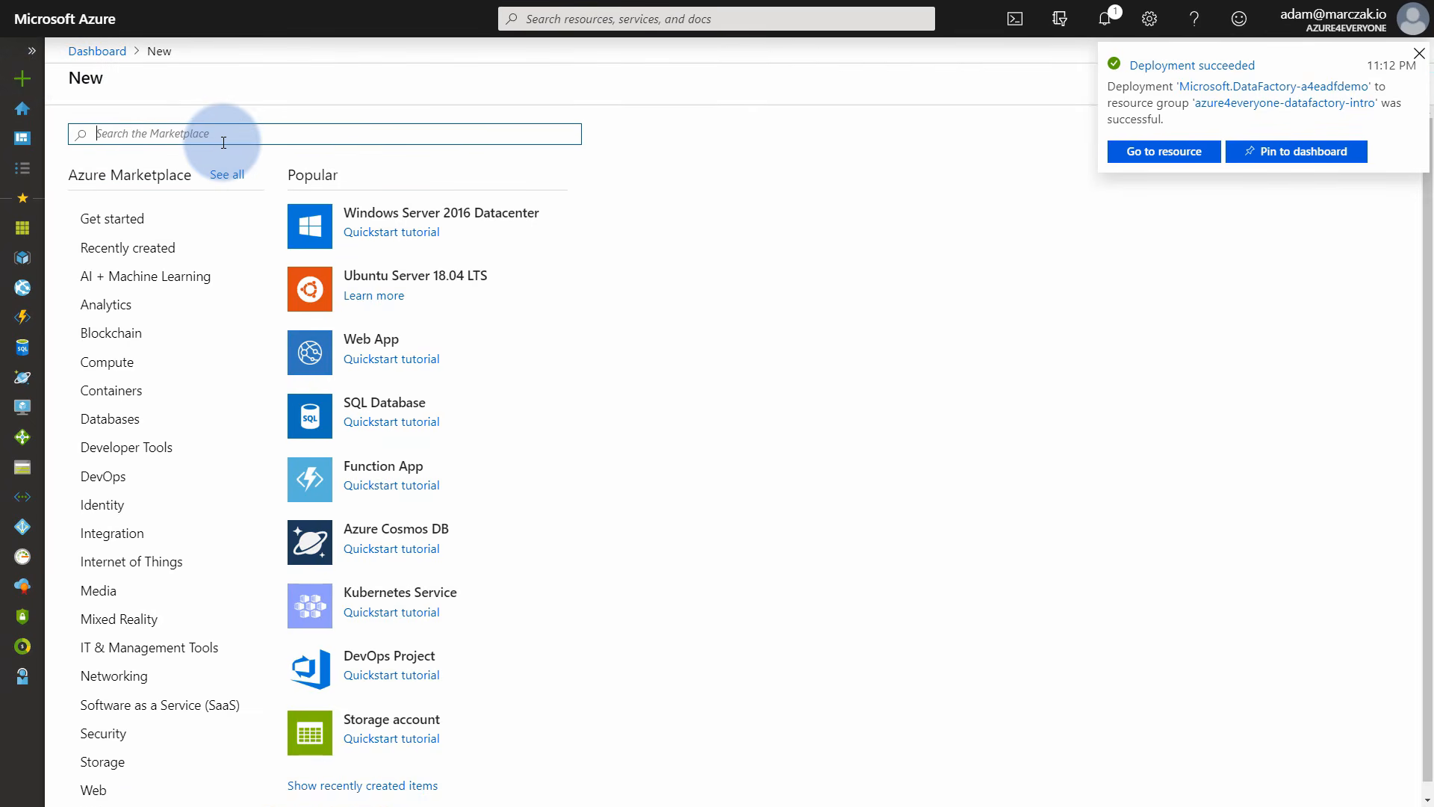
type("sql")
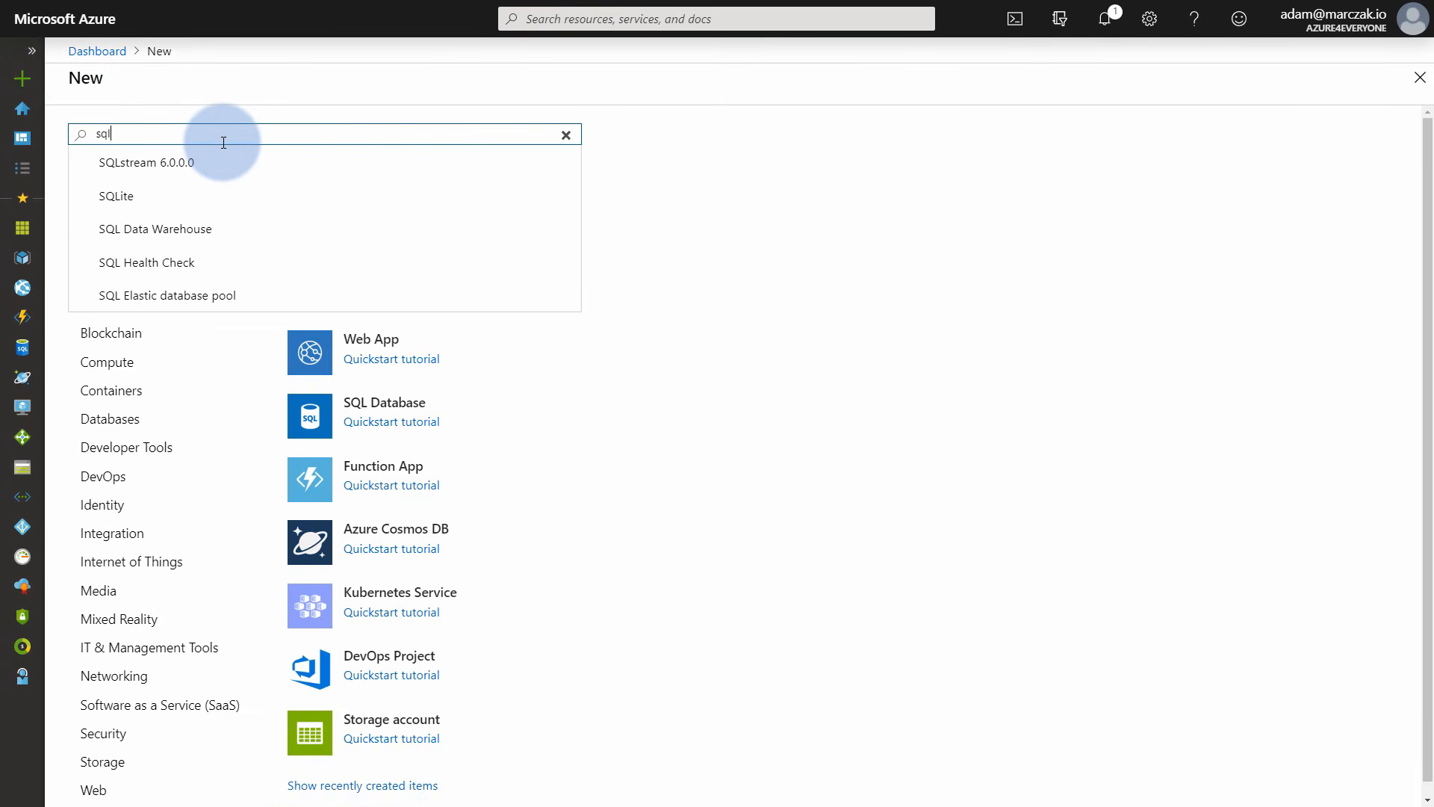
type(" database")
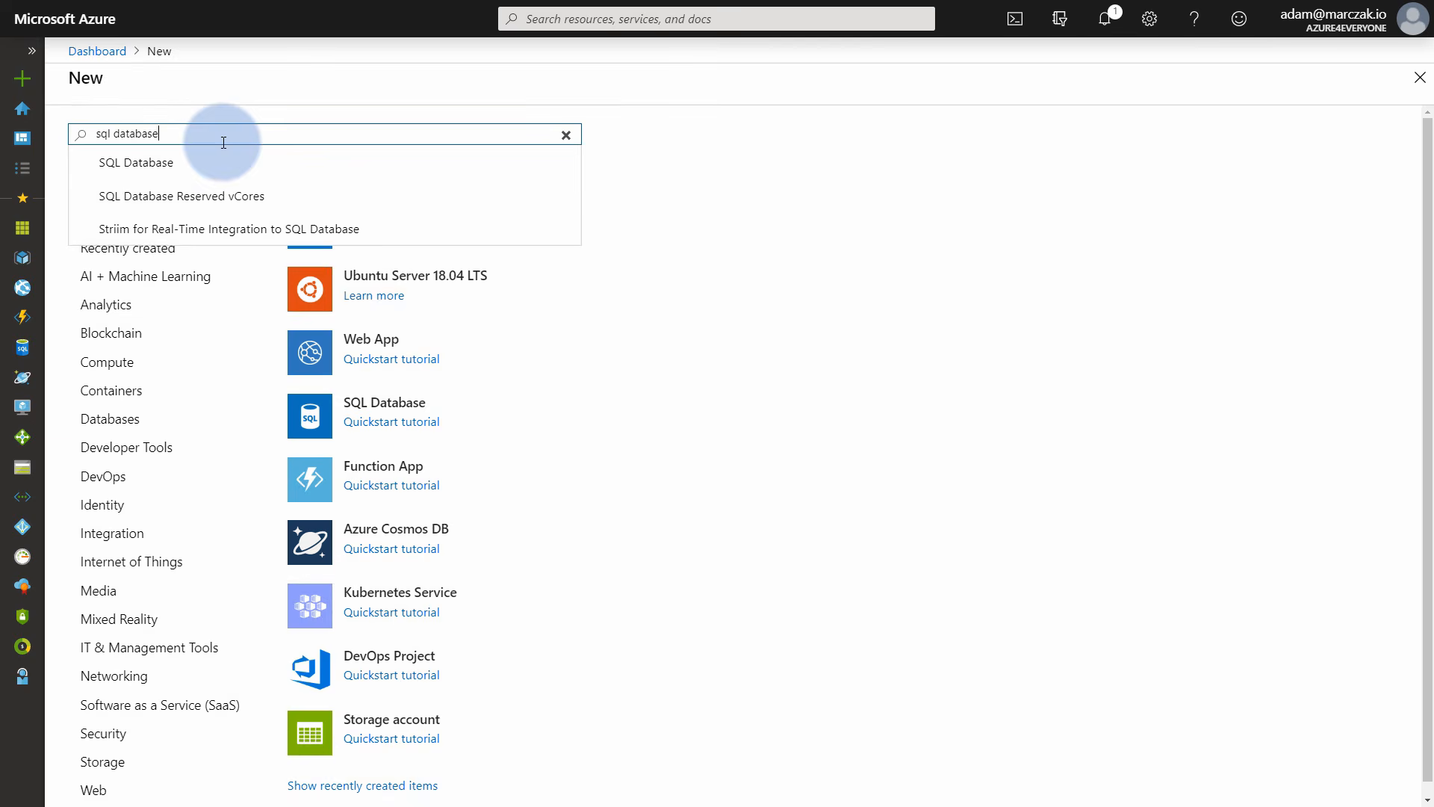
key("Return")
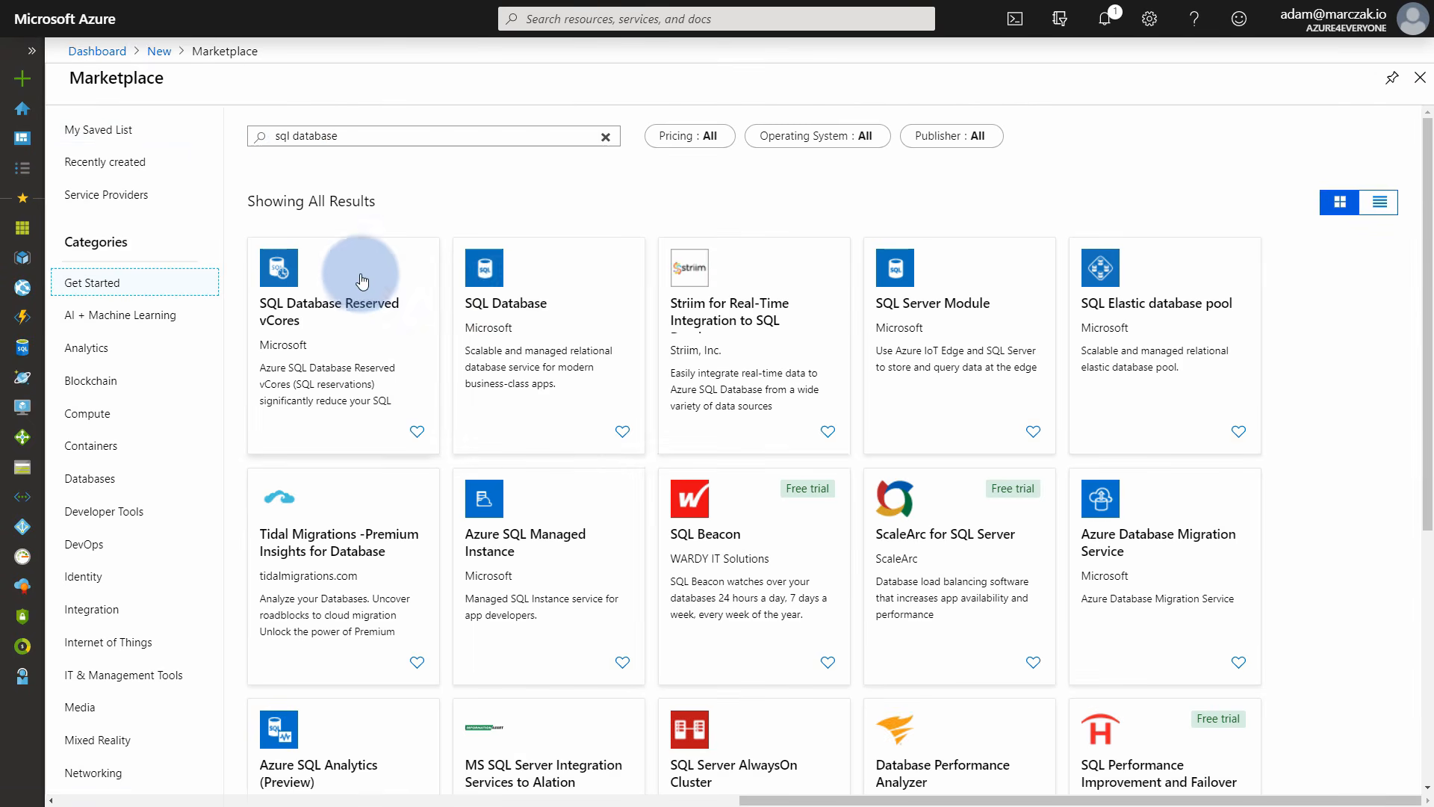
left_click(502, 301)
left_click(228, 199)
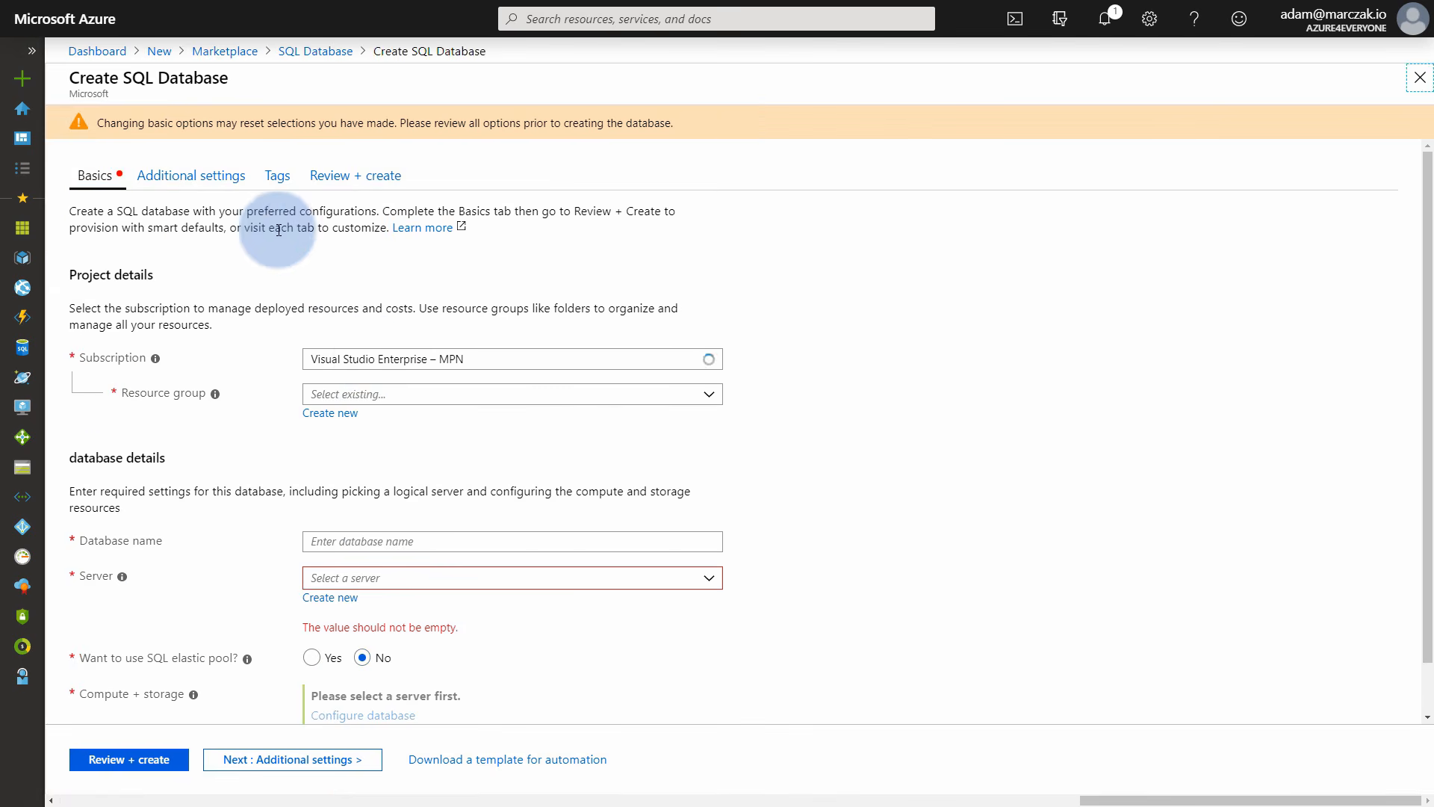
Assign the SQL database to resource group azure4everyone-datafactory-intro and name it a4edatabase.
scroll(521, 371, "down", 1)
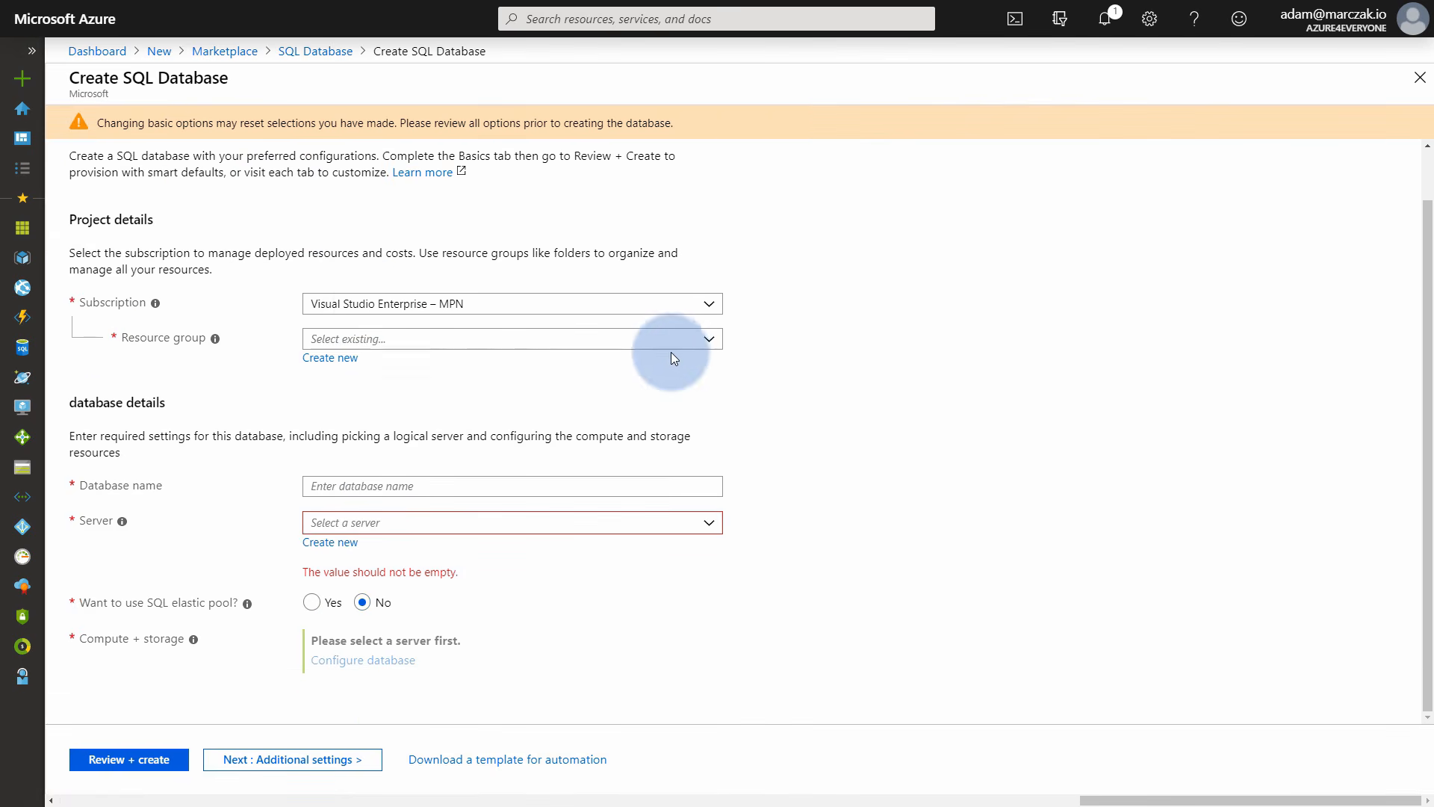
left_click(719, 344)
left_click(635, 365)
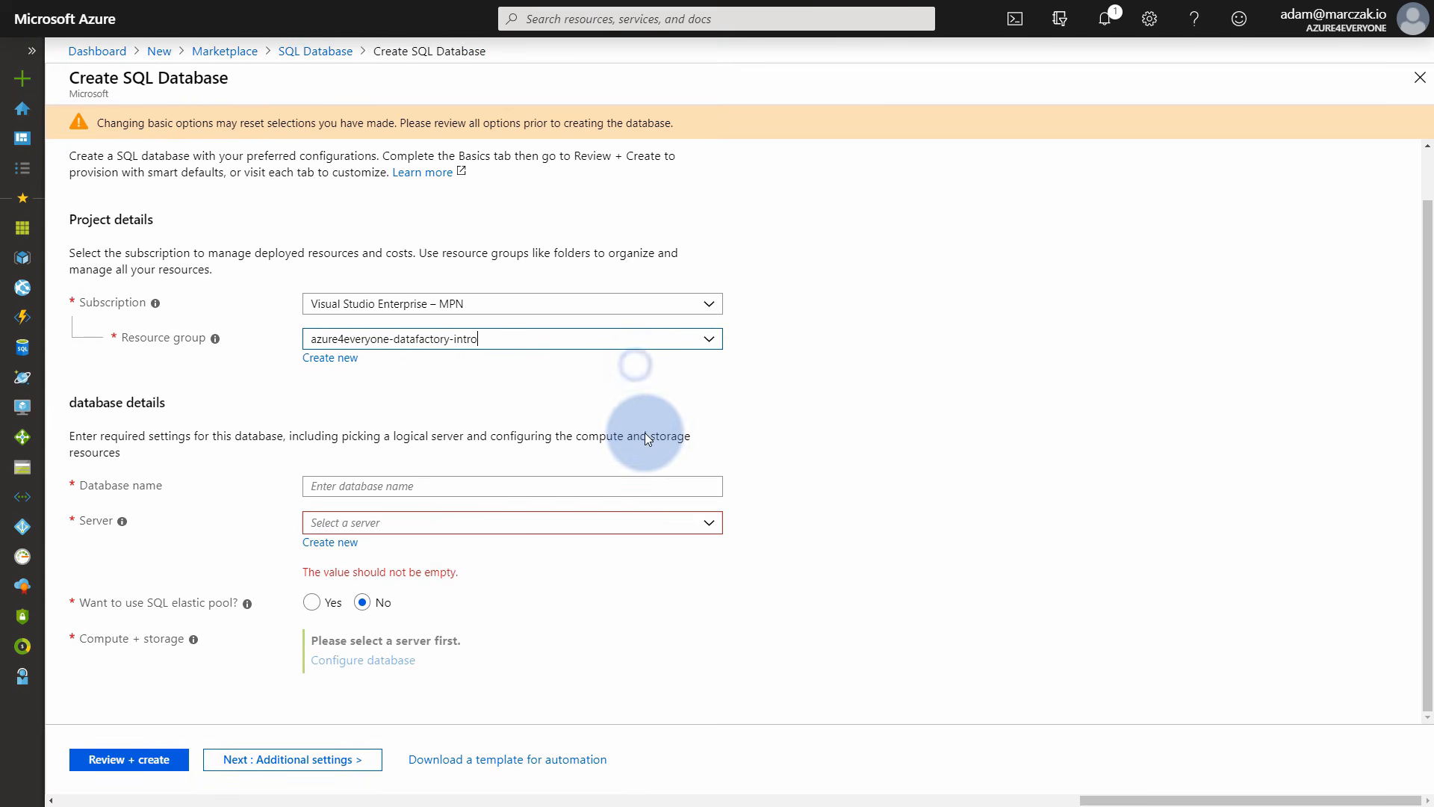
left_click(457, 490)
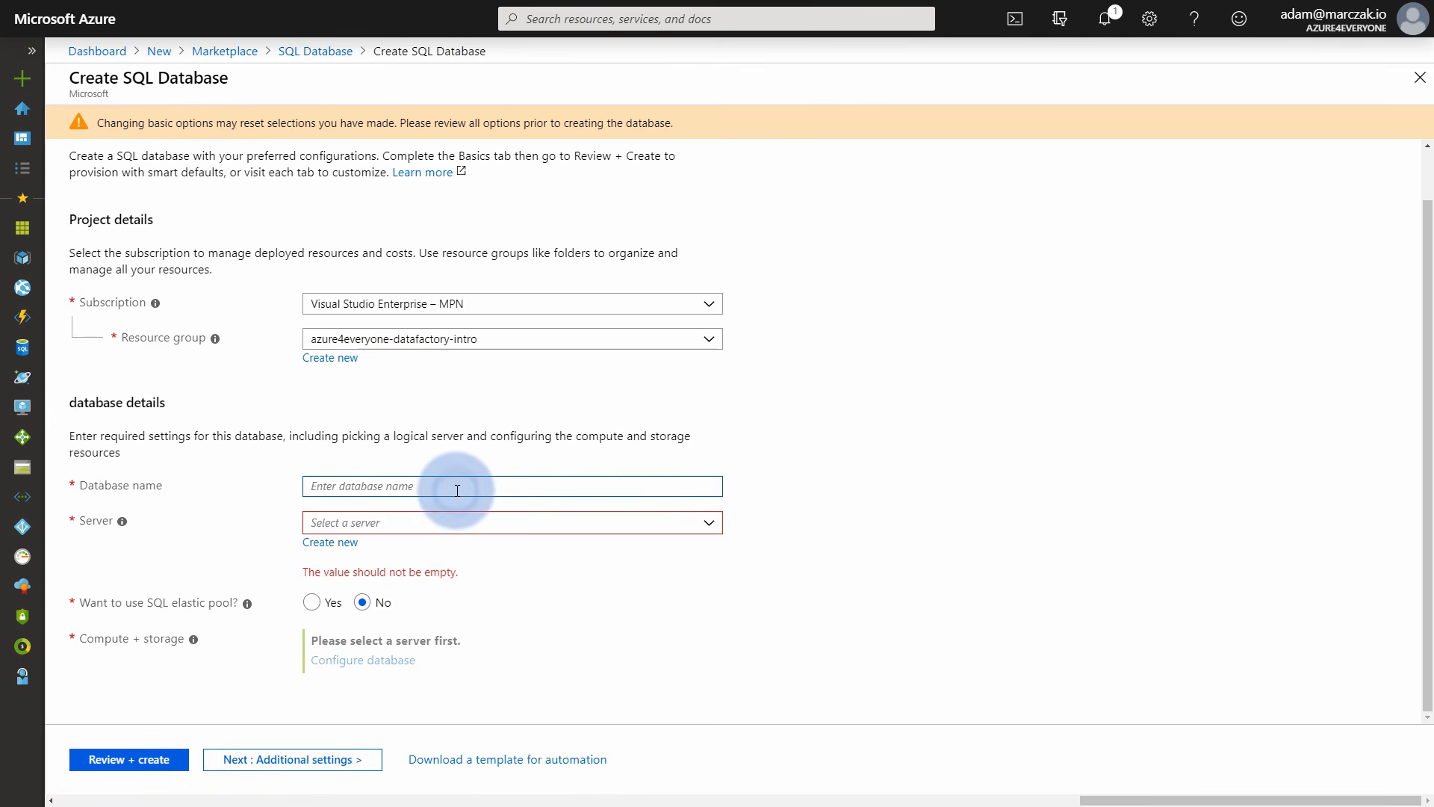
type("a")
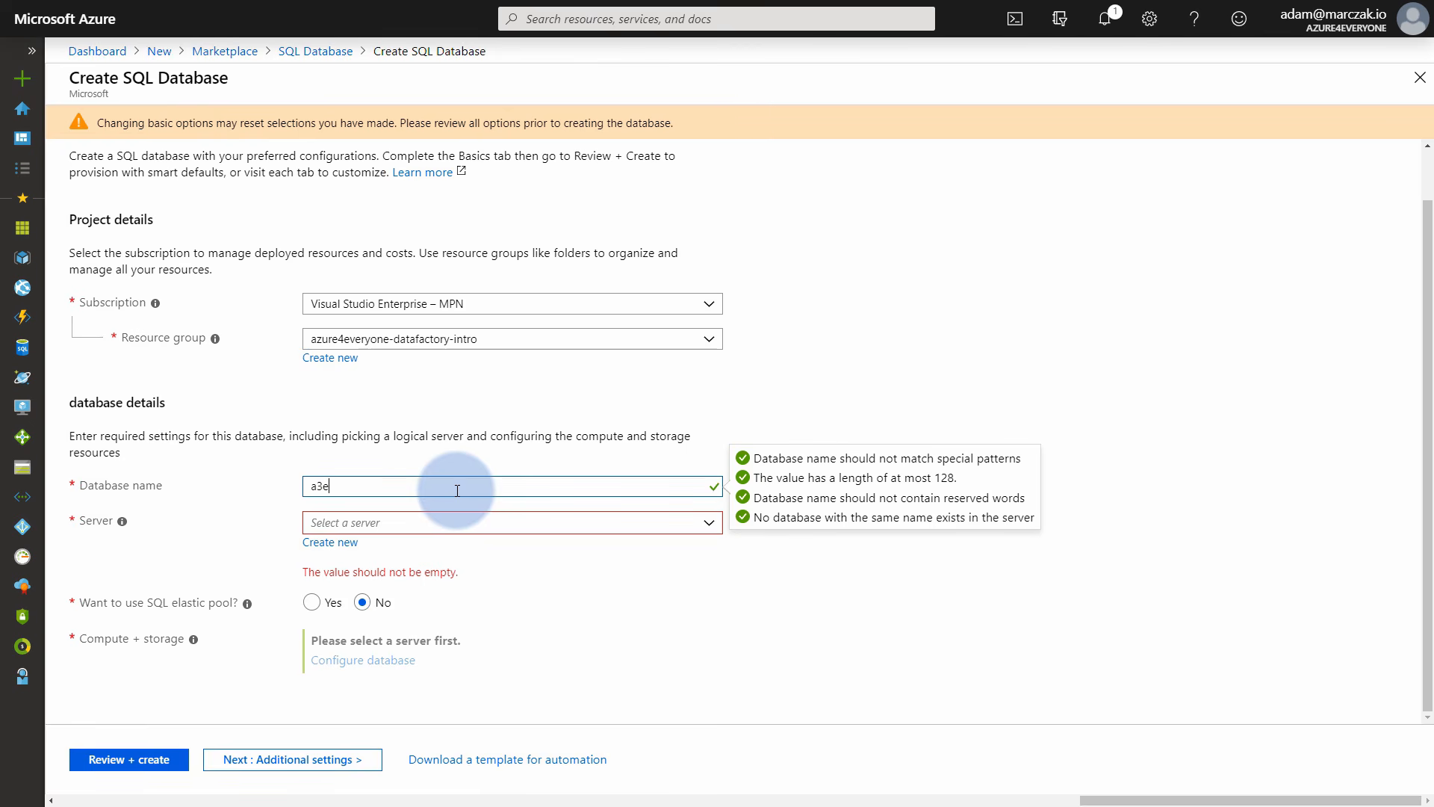
type("4edatabase")
Start a new server for the database, named a4eserver, with the server admin login a4eadmin.
left_click(356, 544)
type("a4e")
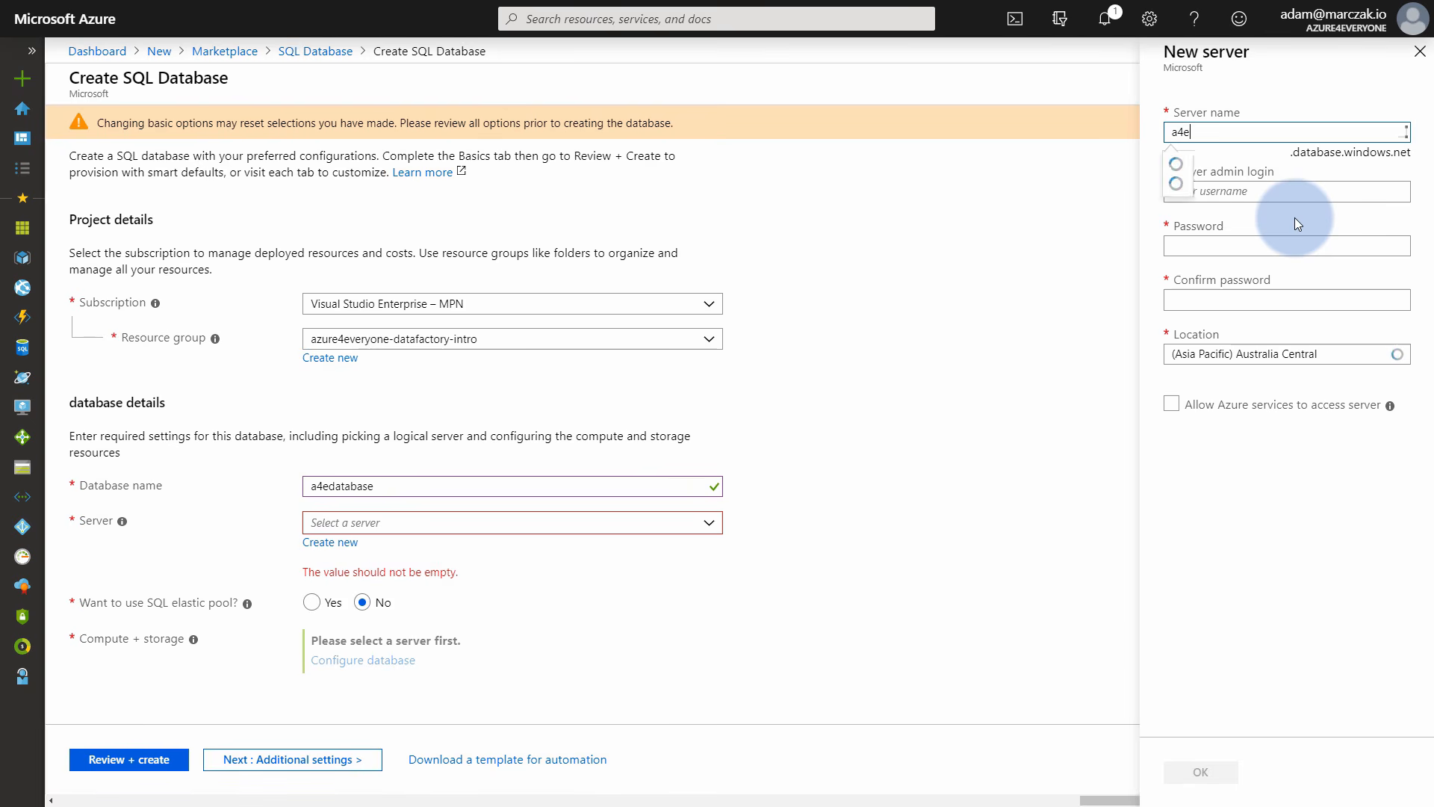
type("server")
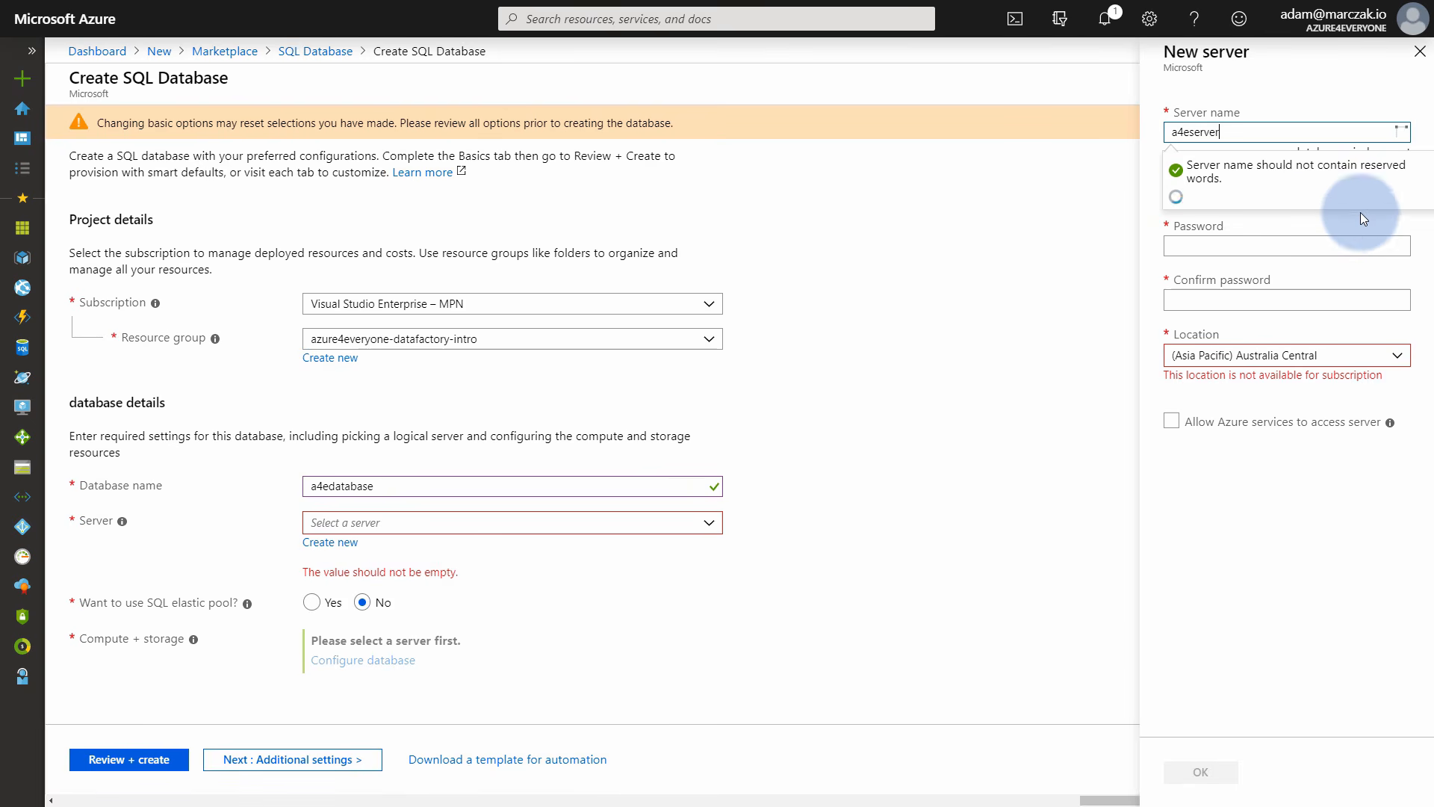
left_click(1264, 193)
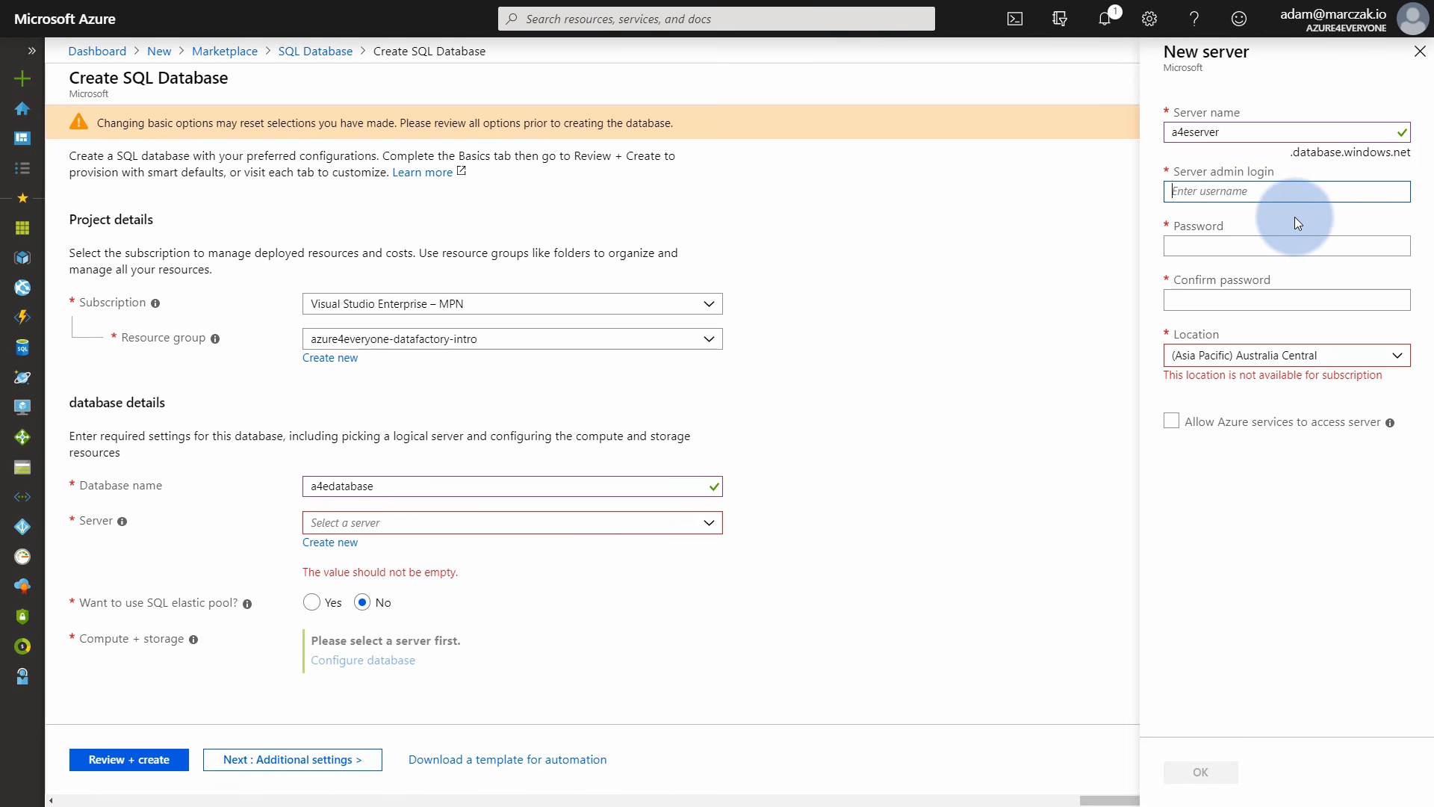
type("a4eadmin")
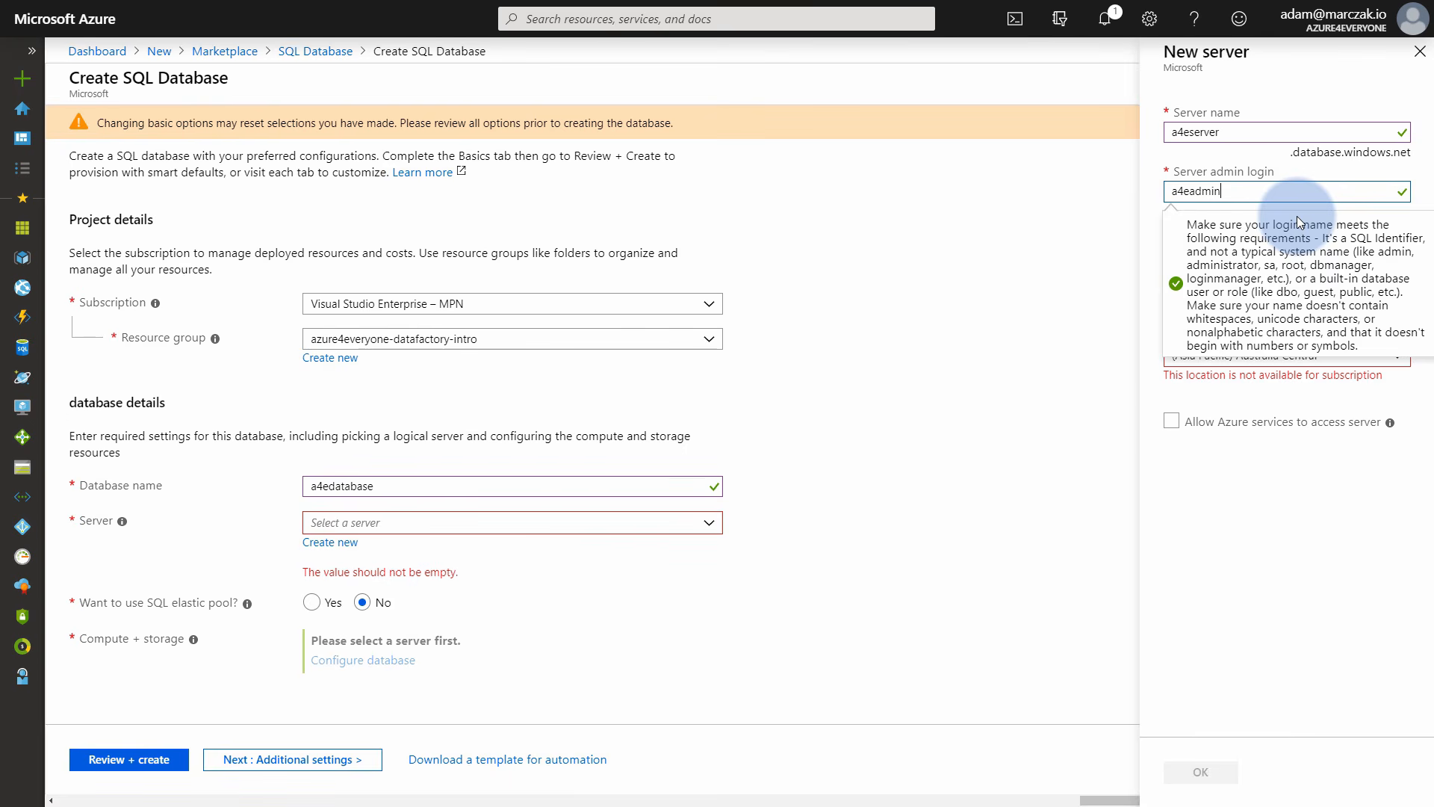
Enter the server admin password and repeat it in the confirmation field.
left_click(1267, 231)
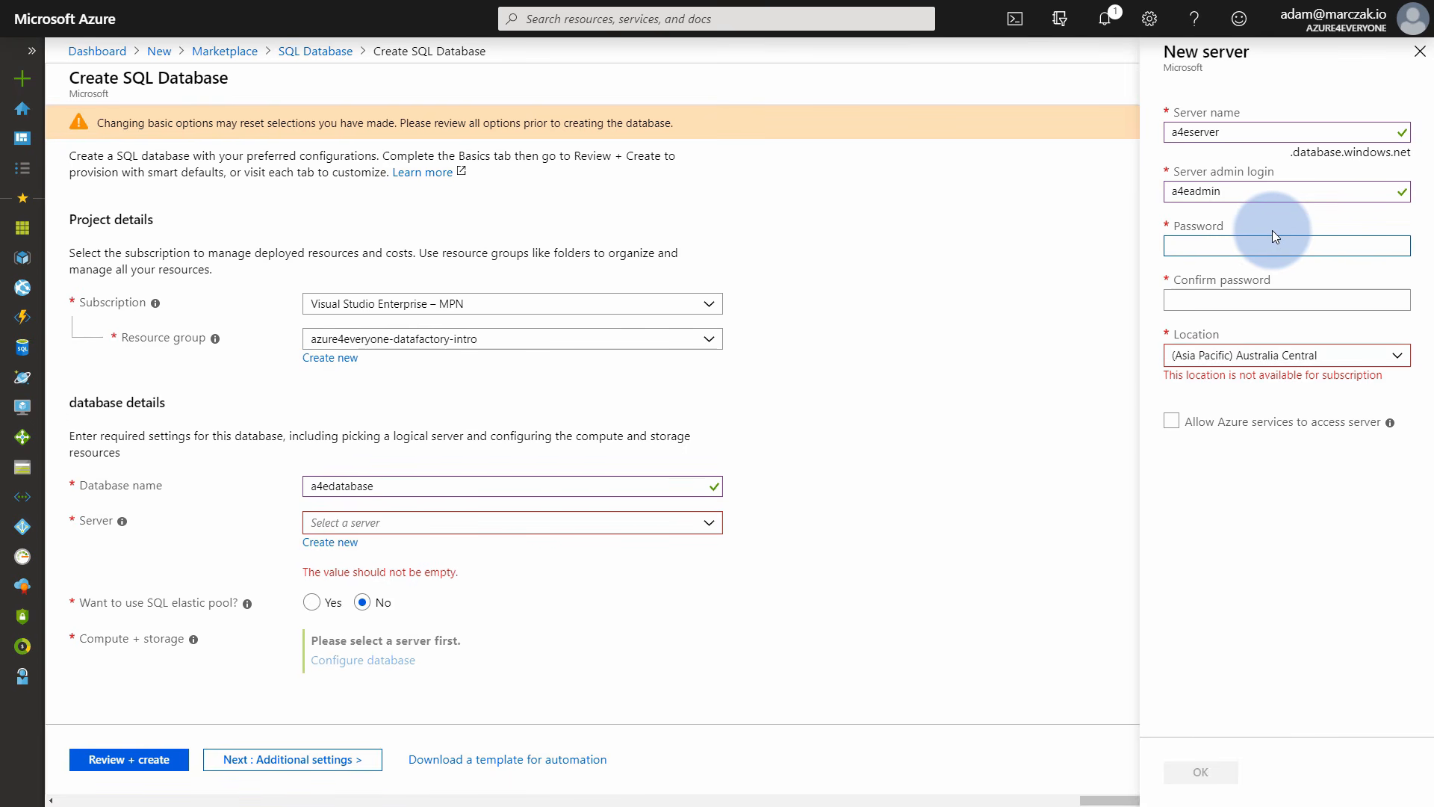
type("••••••••••")
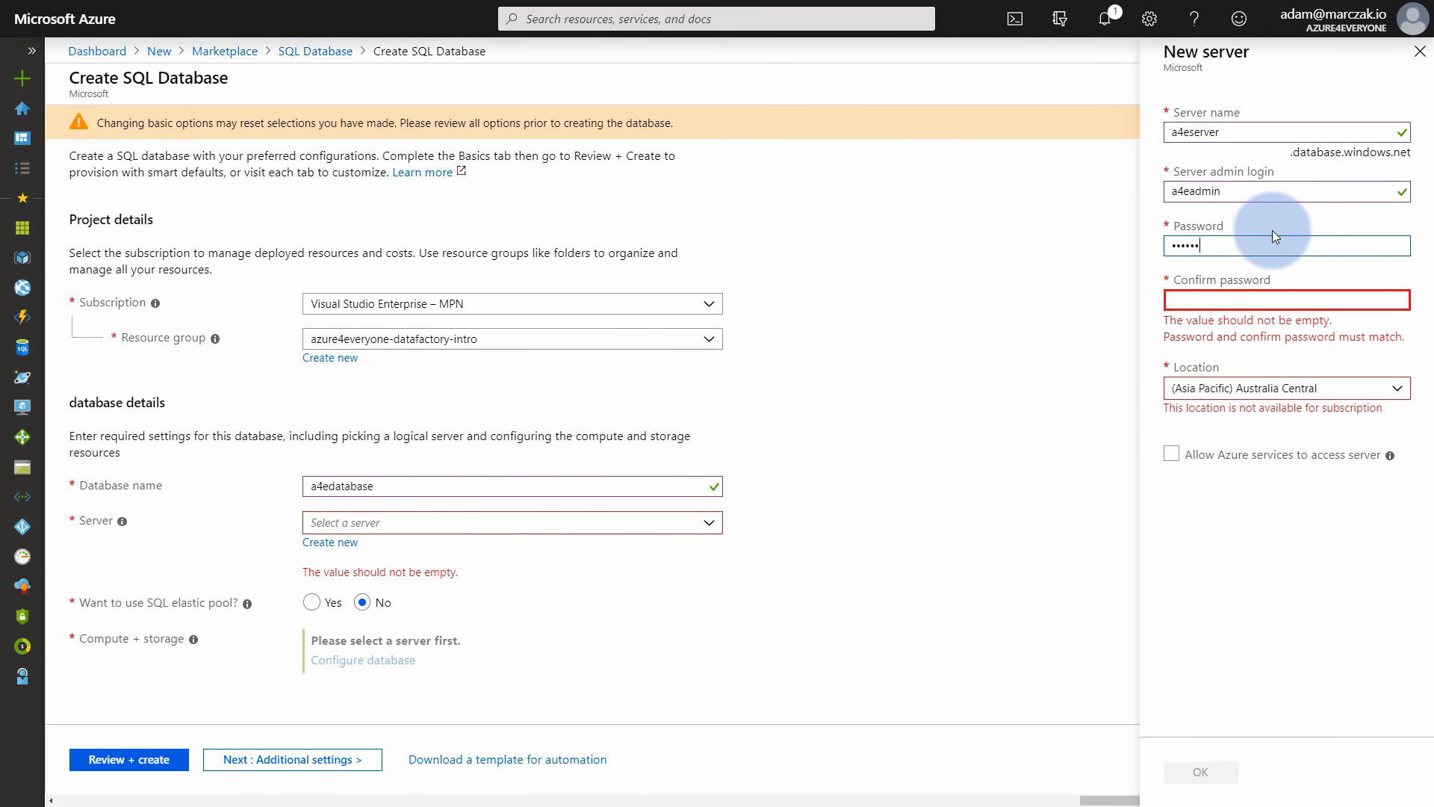
type("•")
key("Tab")
type("••••••")
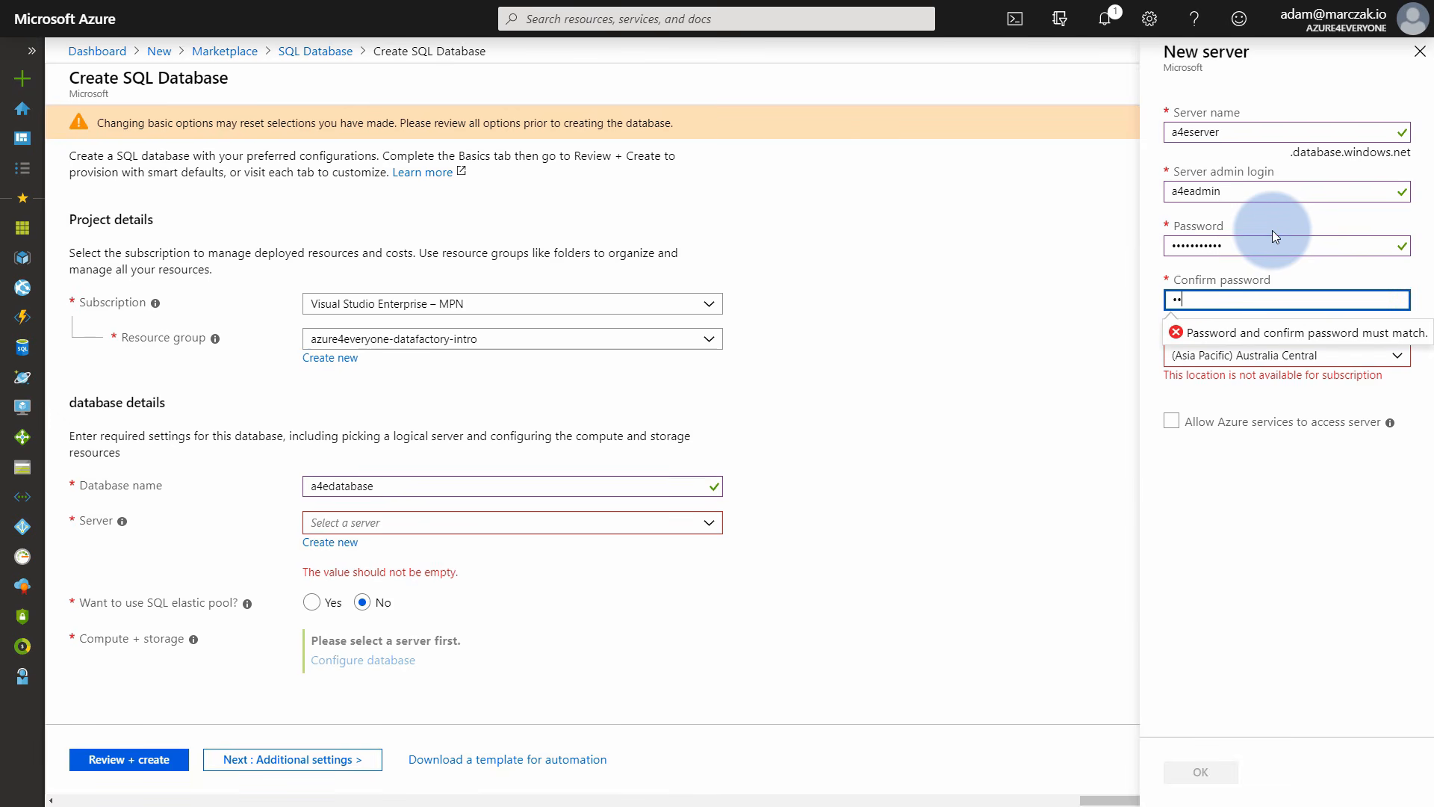
type("•••••")
key("Tab")
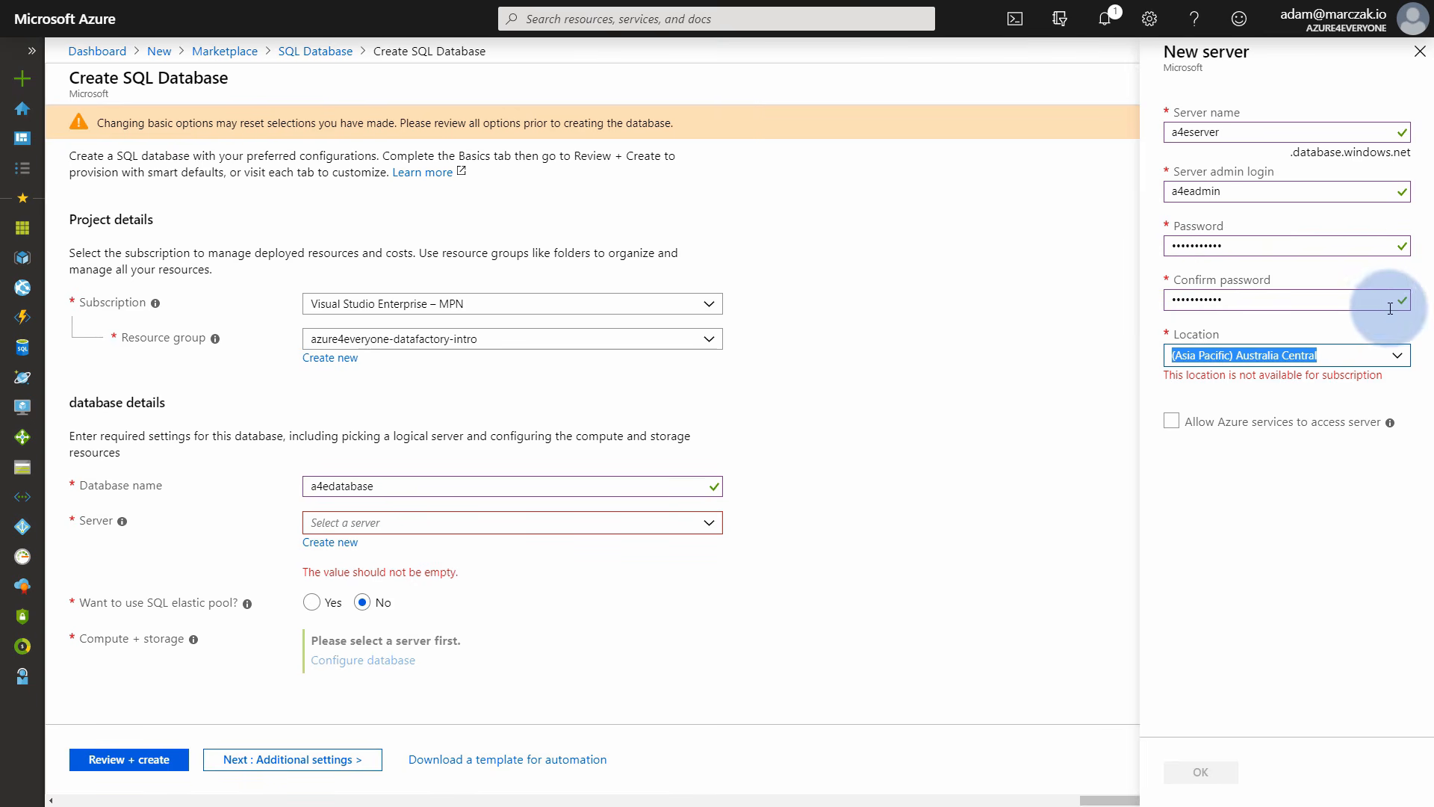
Set the new server's location to (Europe) North Europe, allow Azure services to access it, and confirm the server.
left_click(1398, 356)
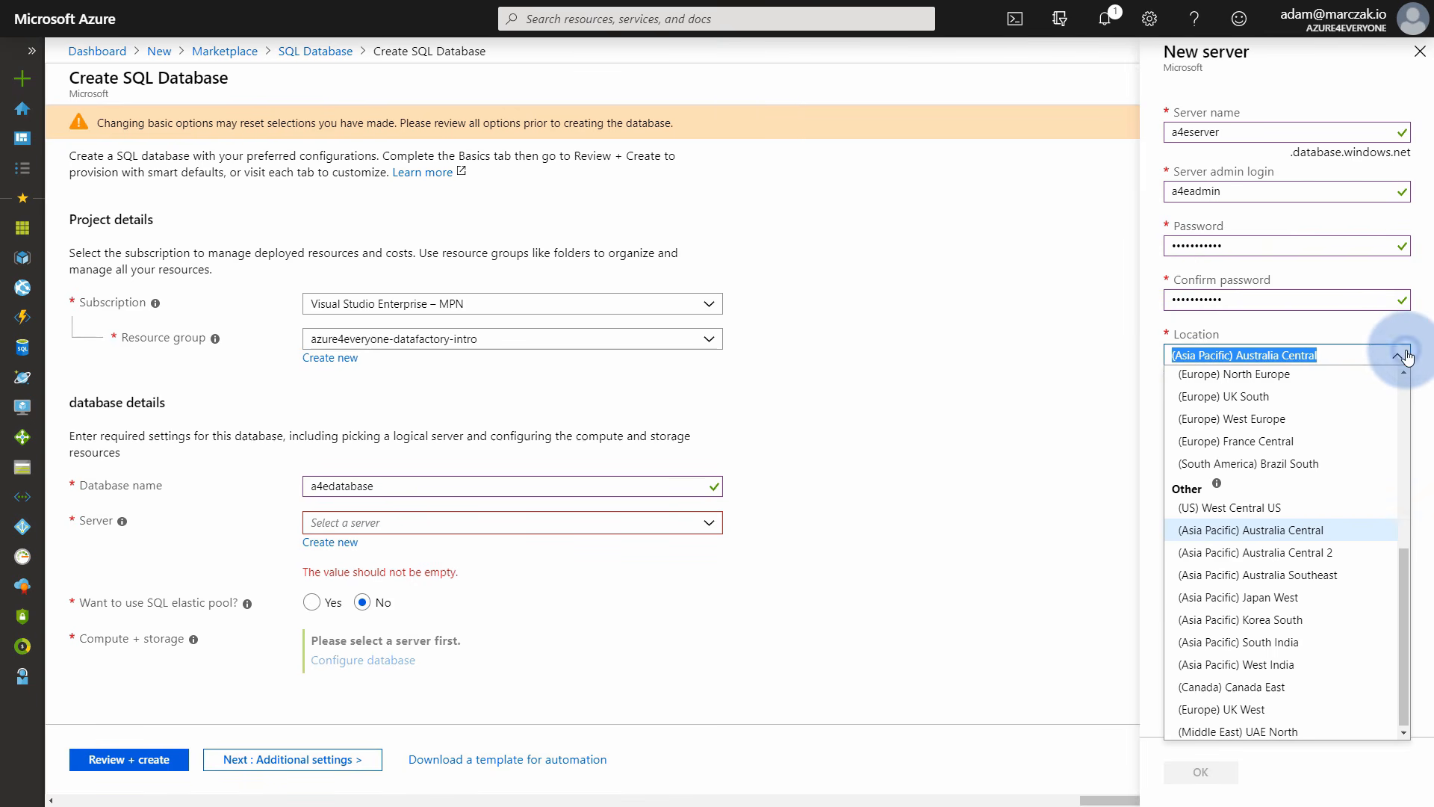
left_click(1295, 378)
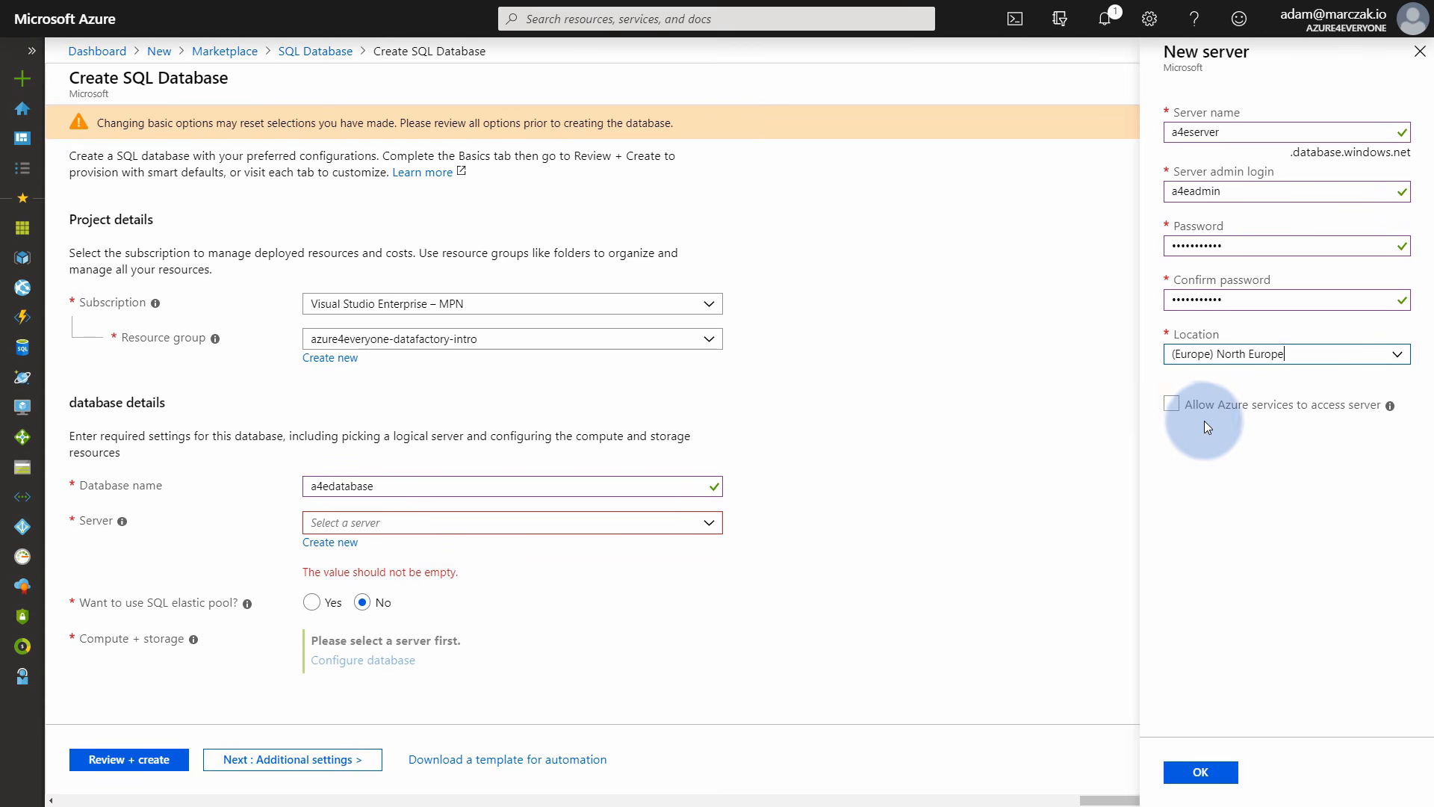
left_click(1171, 403)
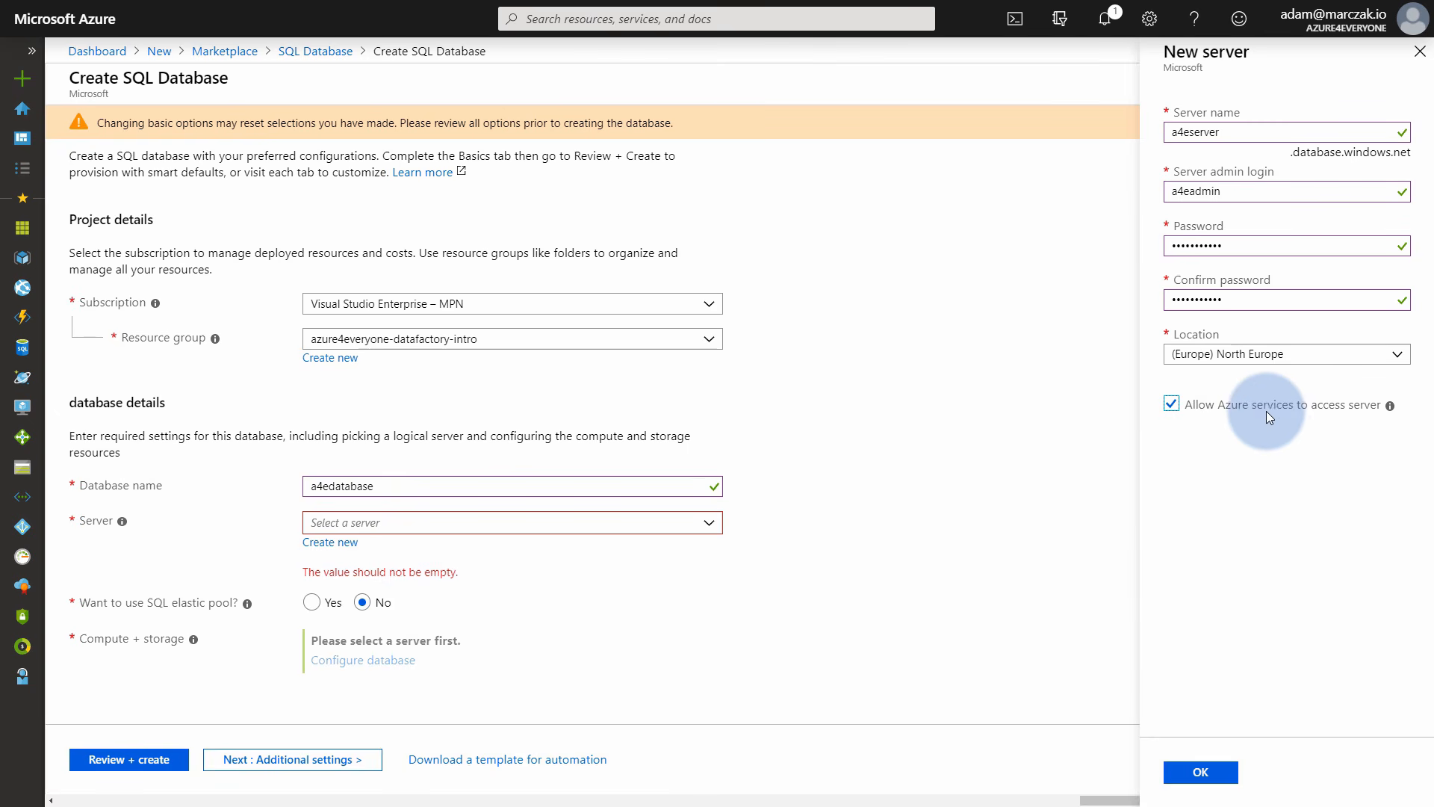
left_click(1212, 777)
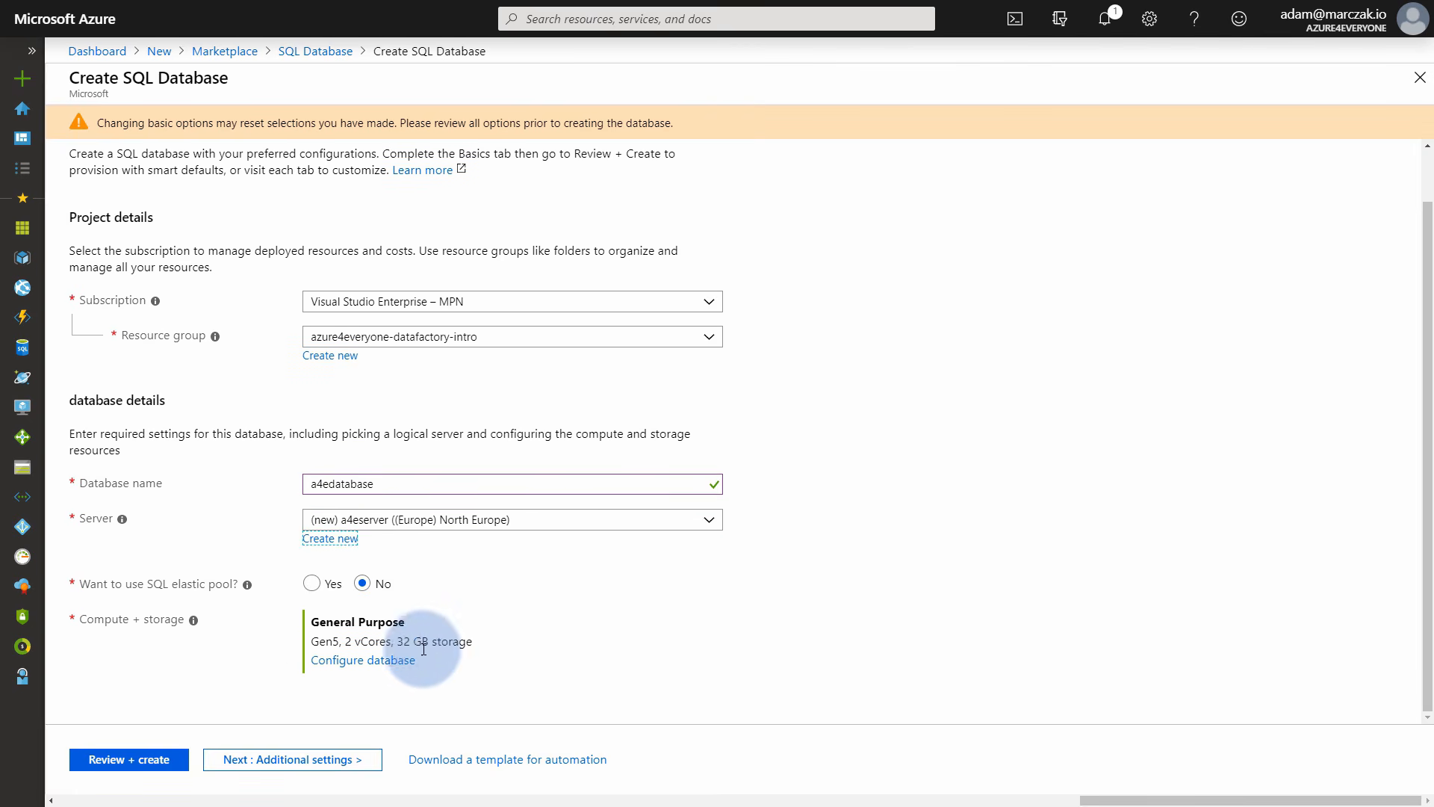
Configure the database's compute and storage as the Standard tier with 20 DTUs (S1) and 250 GB, and apply it.
left_click(379, 660)
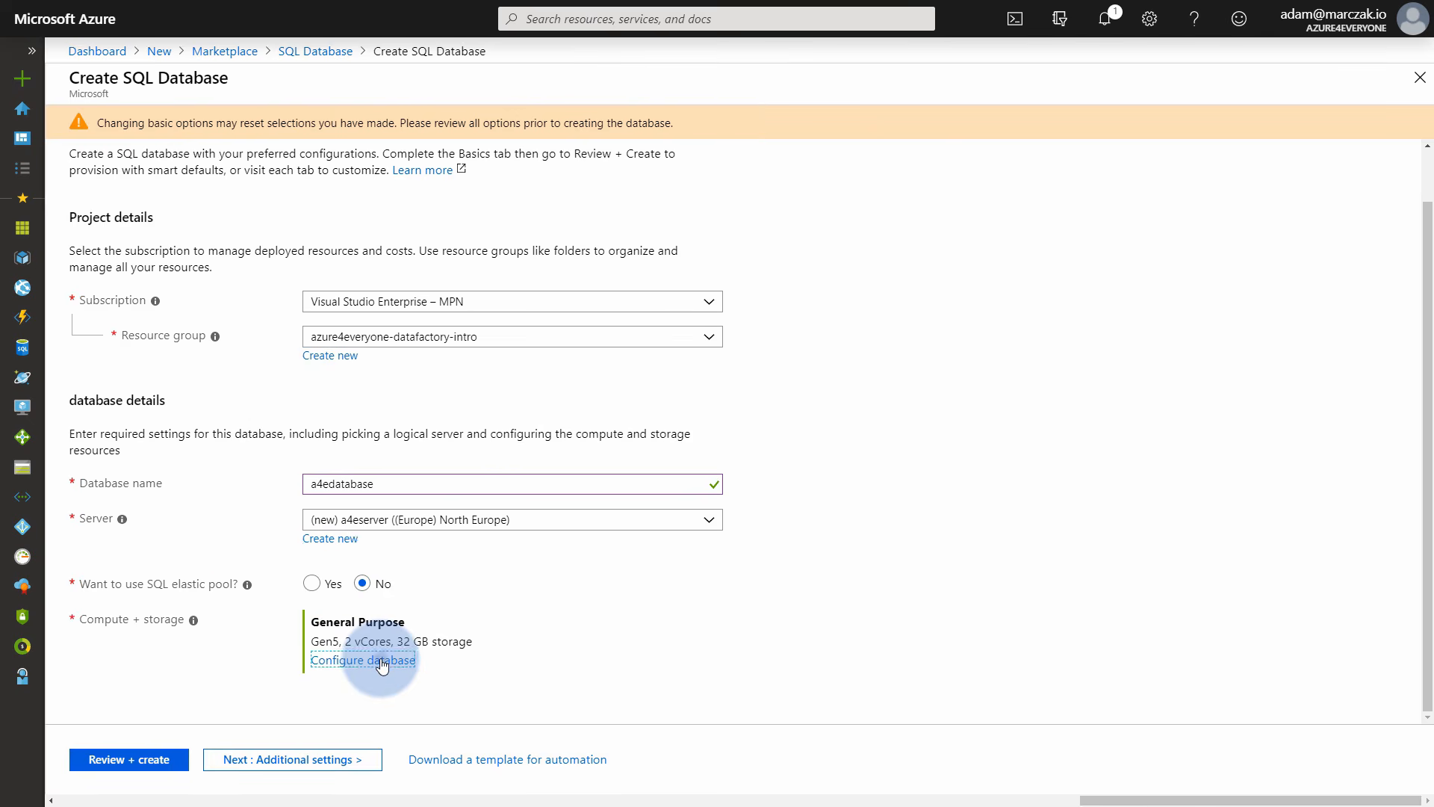
left_click(179, 183)
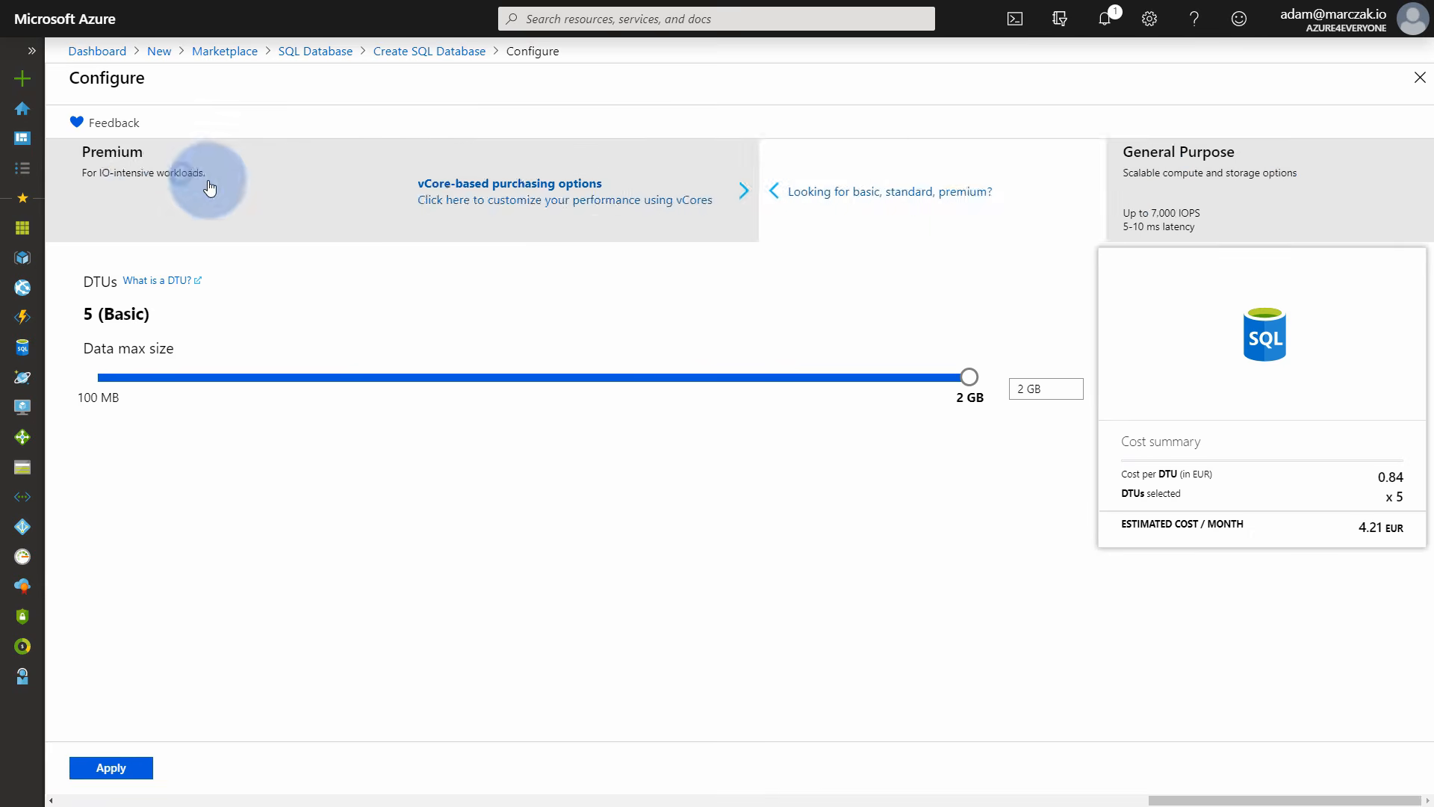
left_click(565, 191)
left_click(210, 311)
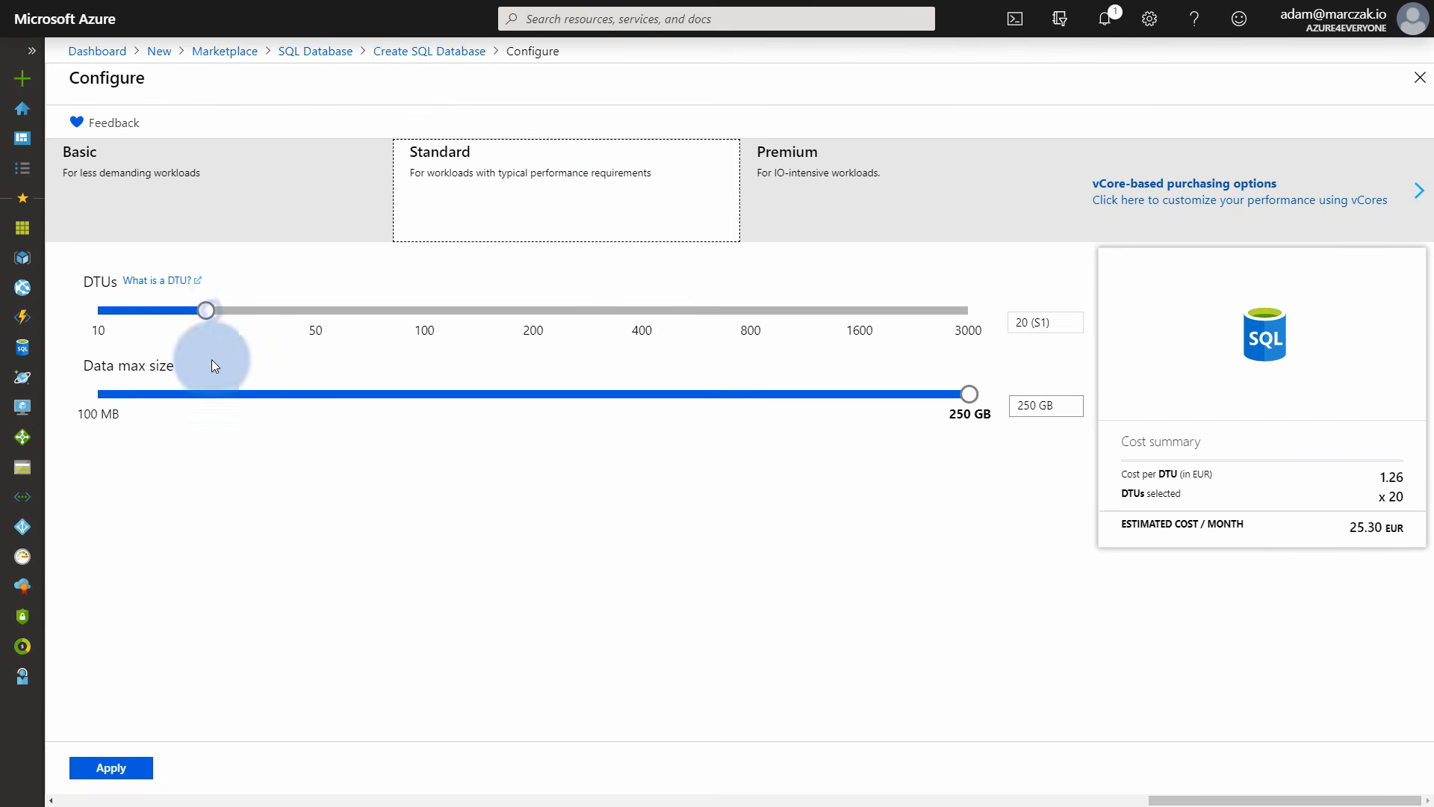
left_click(112, 769)
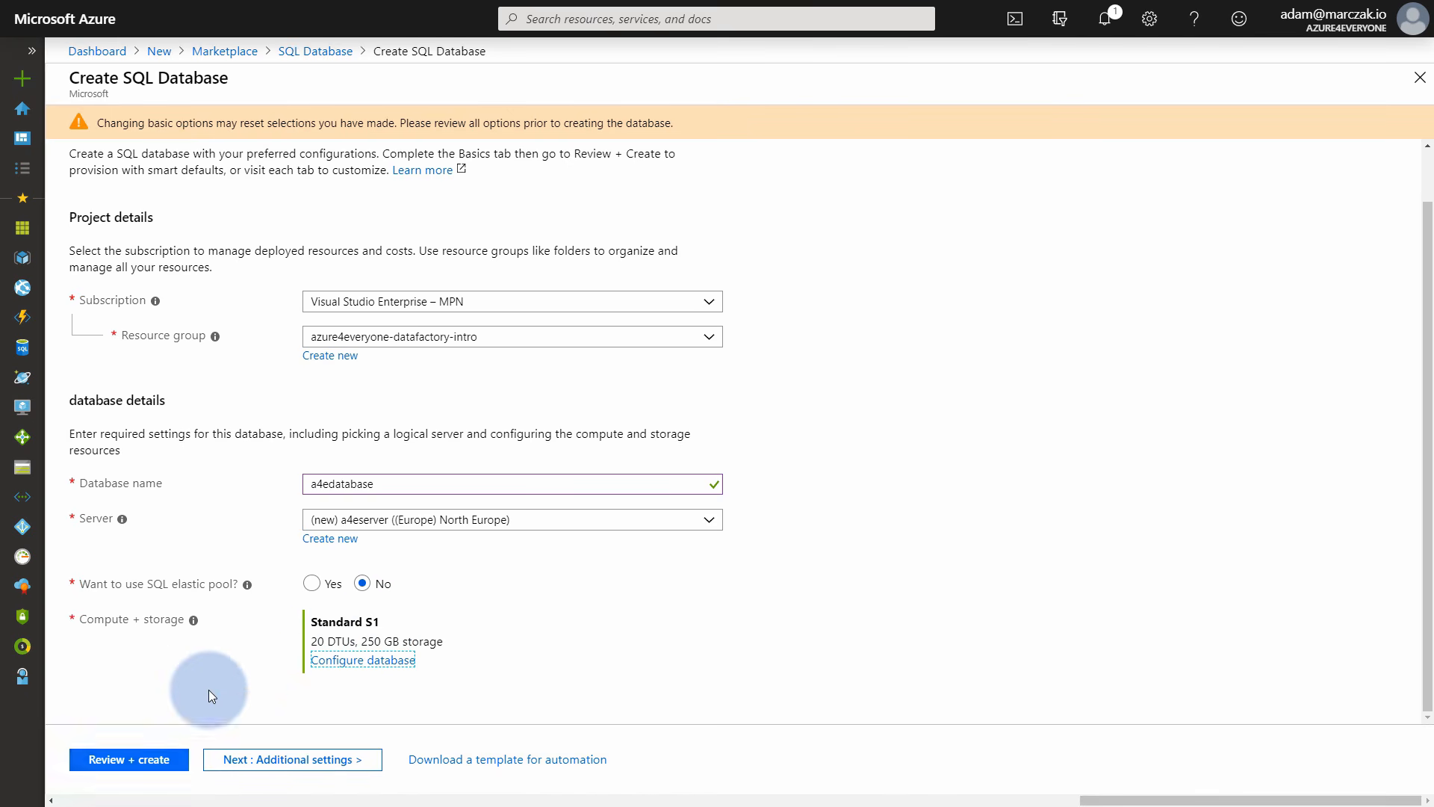
Review the SQL database's settings summary and create the database.
left_click(169, 756)
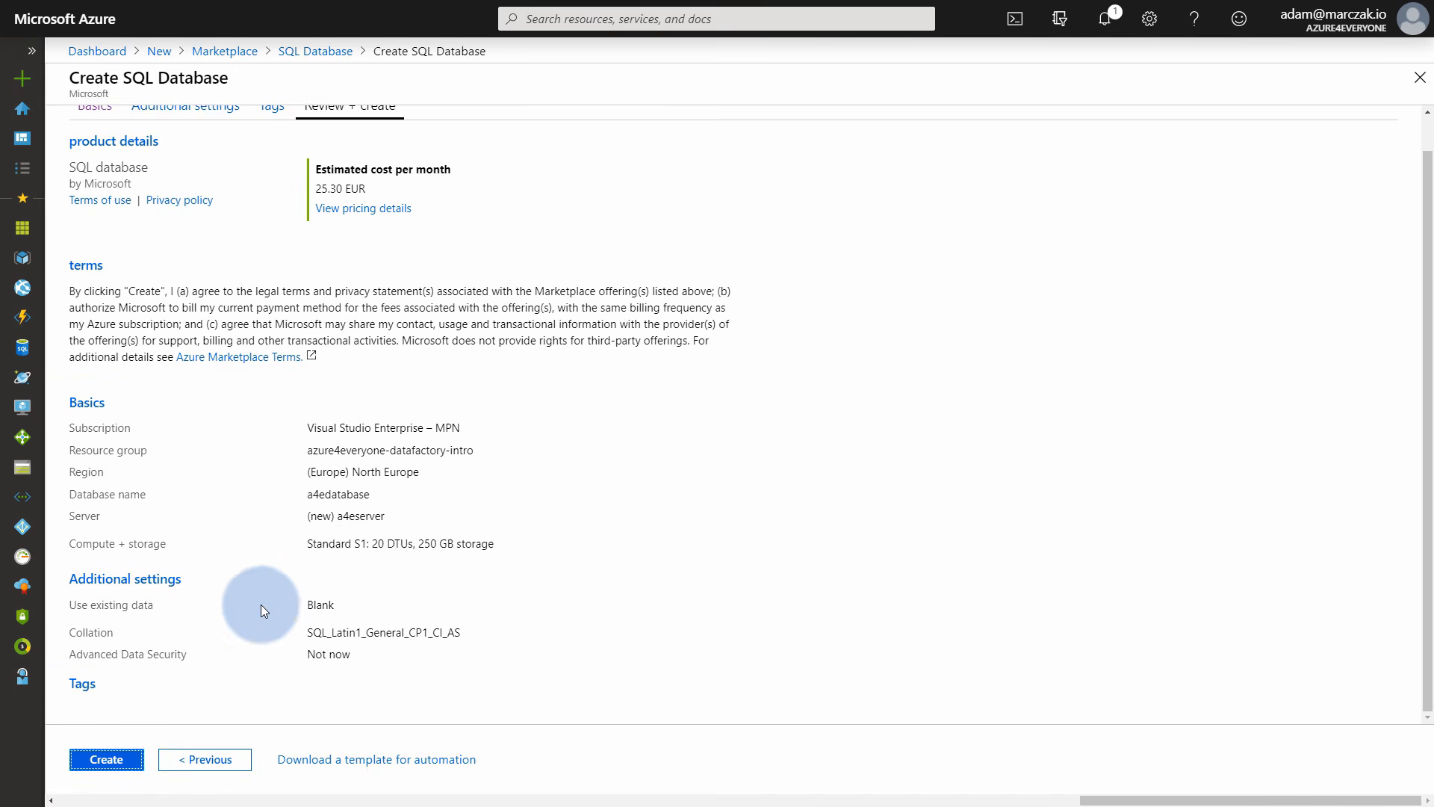
scroll(325, 581, "up", 1)
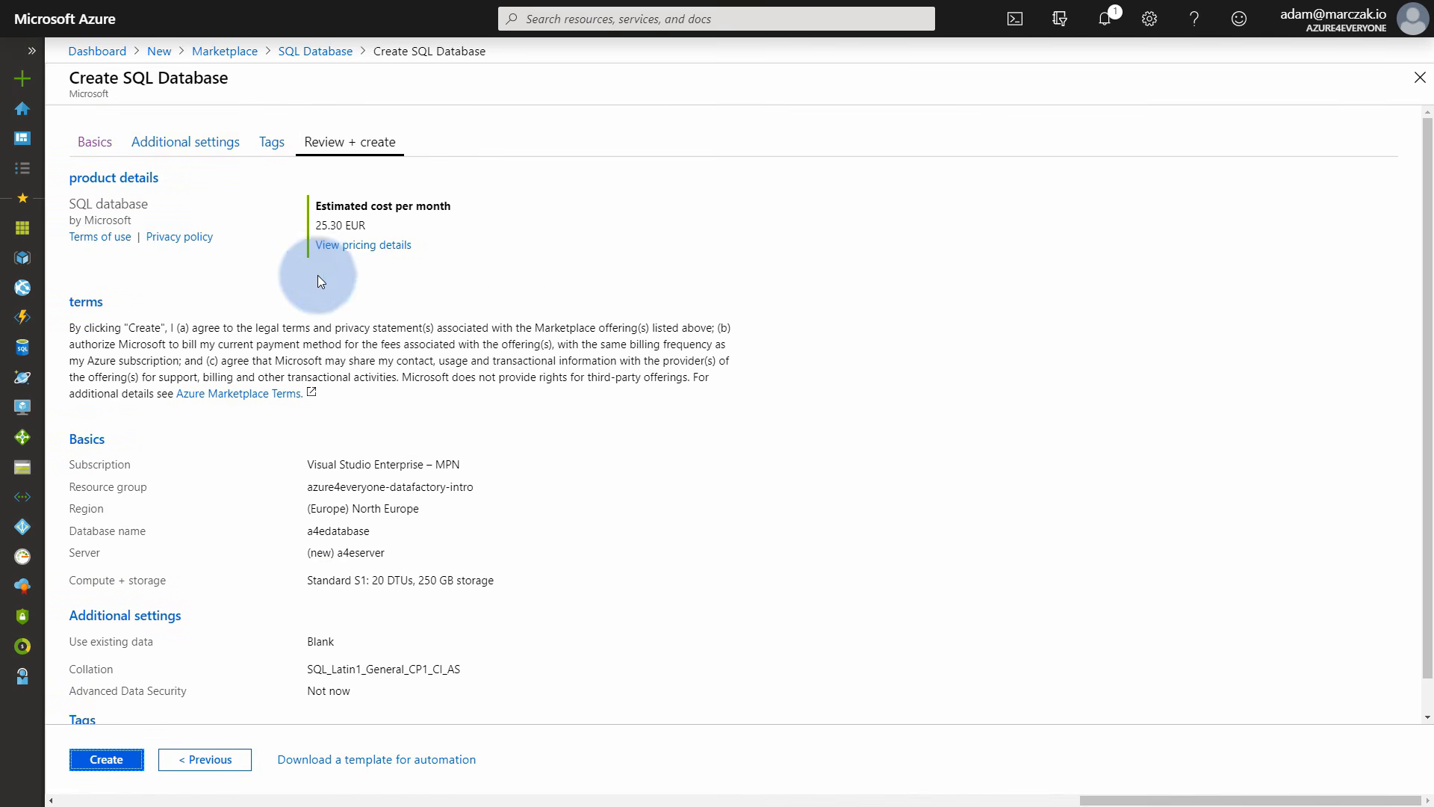
left_click(112, 759)
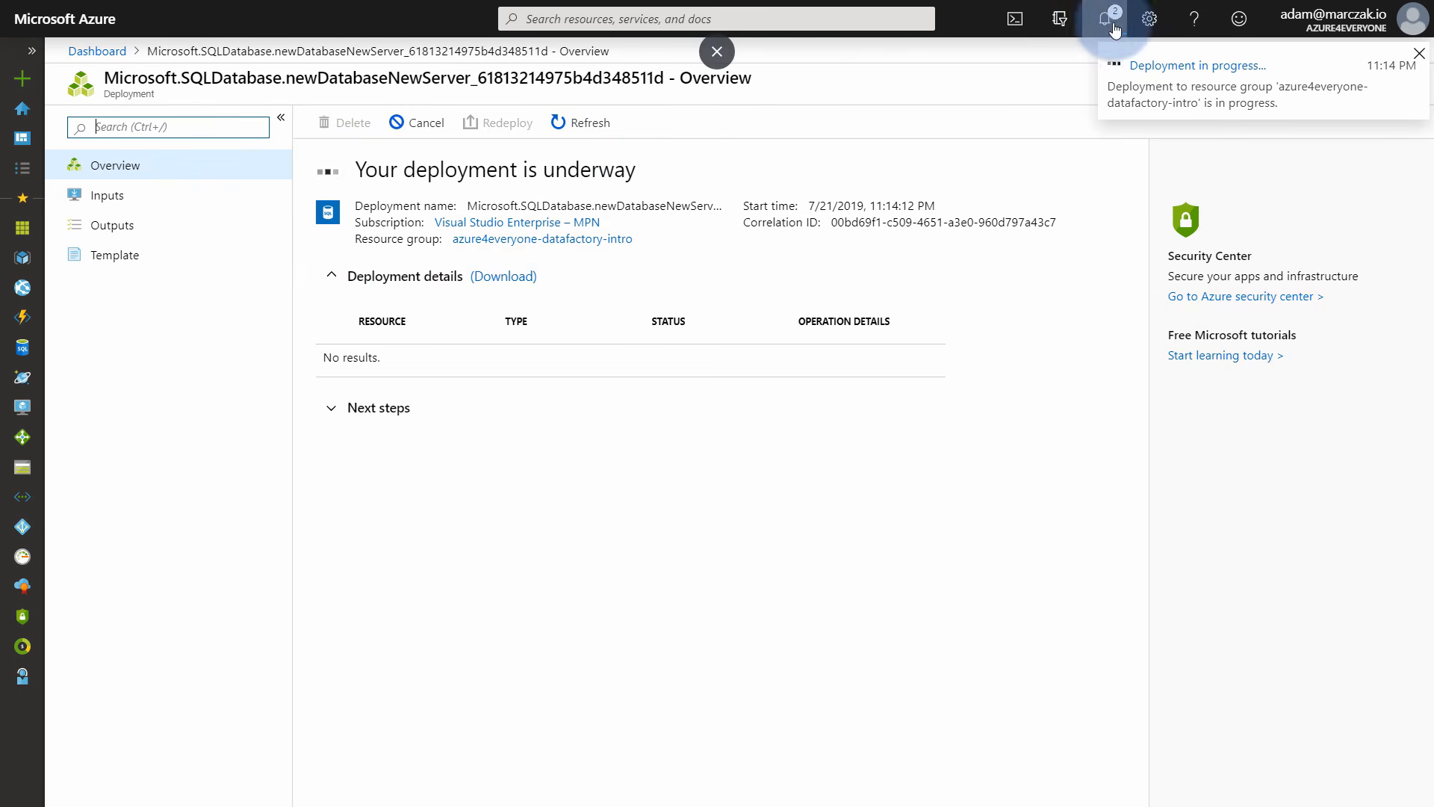
Search the Marketplace for "storage account" and start creating a new Storage account resource.
left_click(28, 82)
left_click(133, 127)
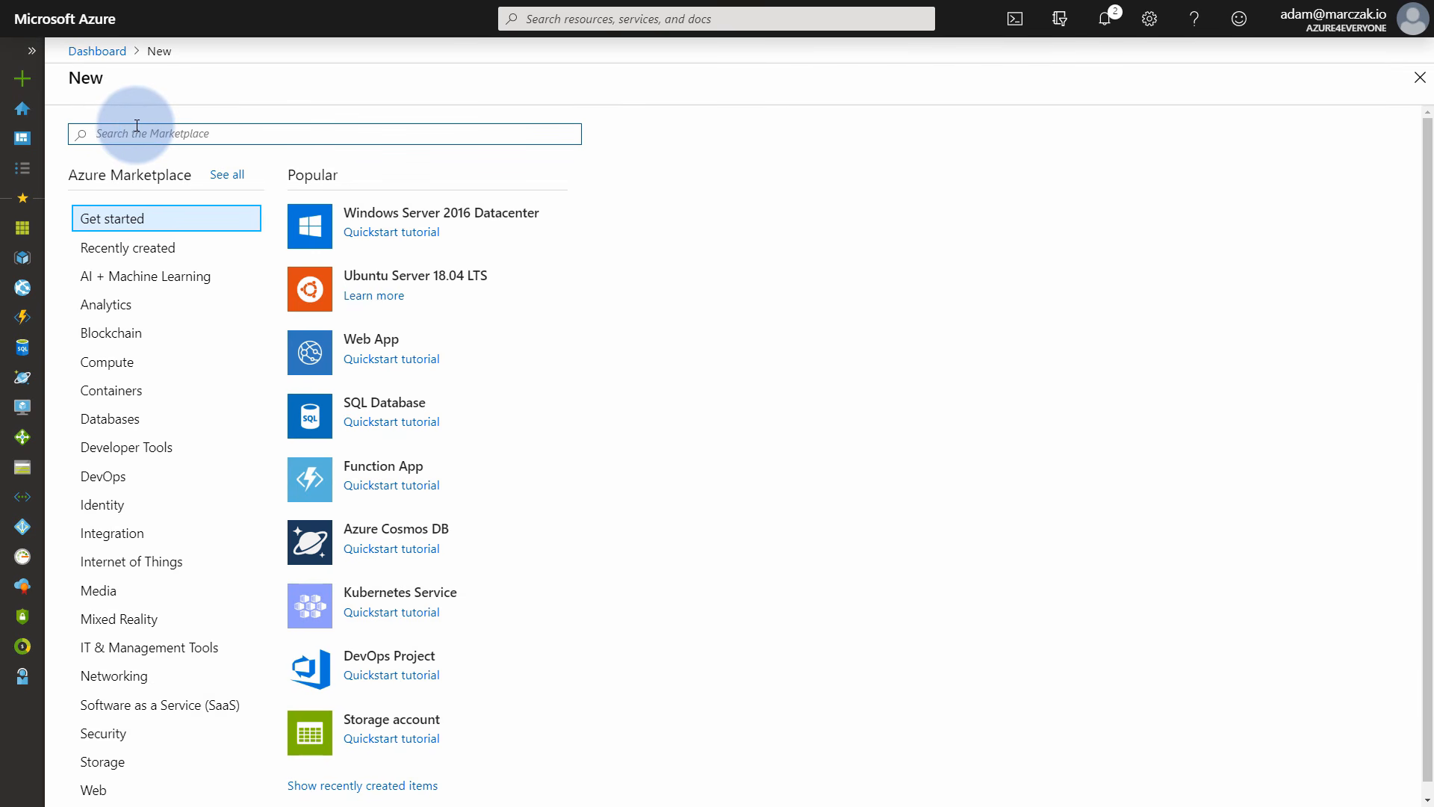
type("storage account")
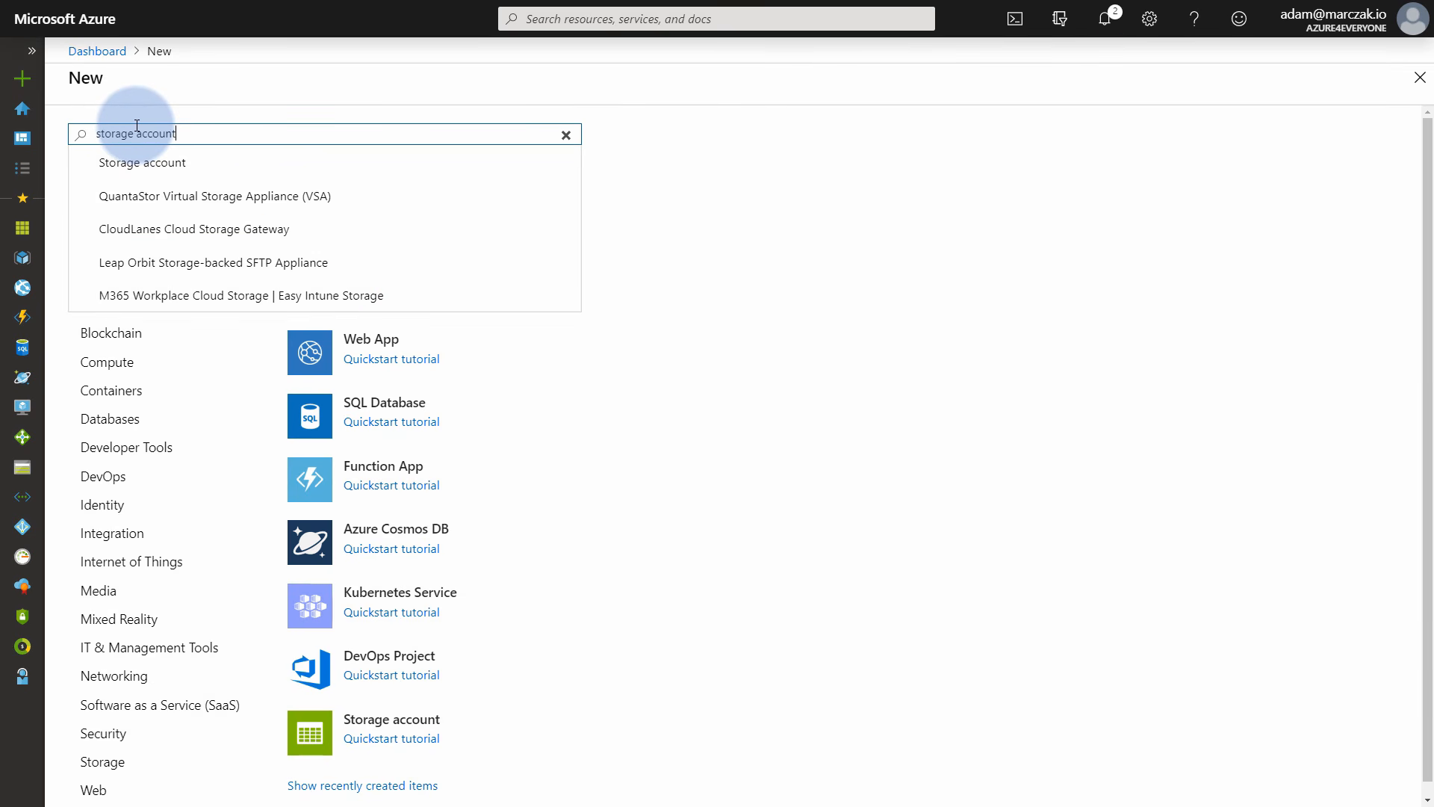
key("Return")
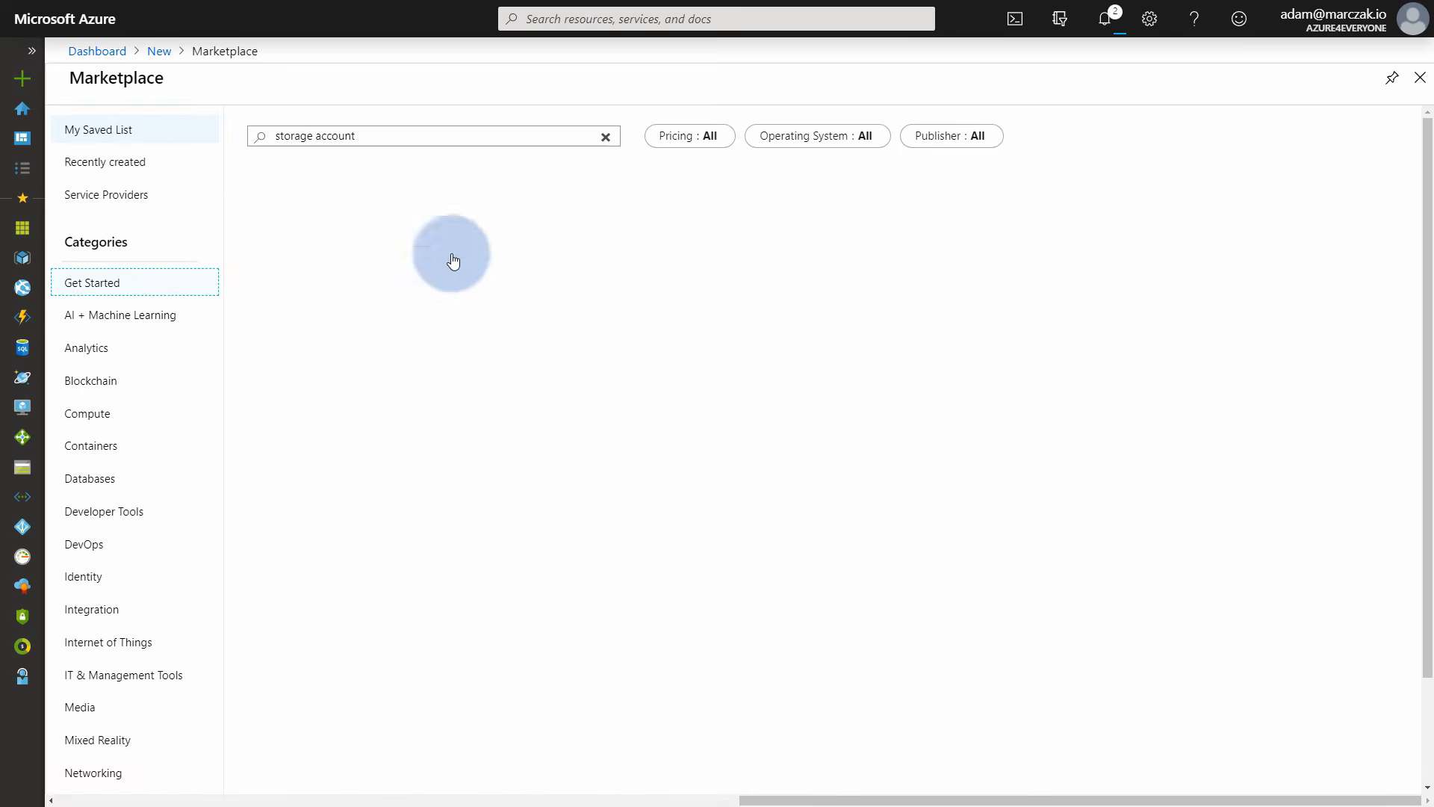
left_click(429, 282)
left_click(253, 199)
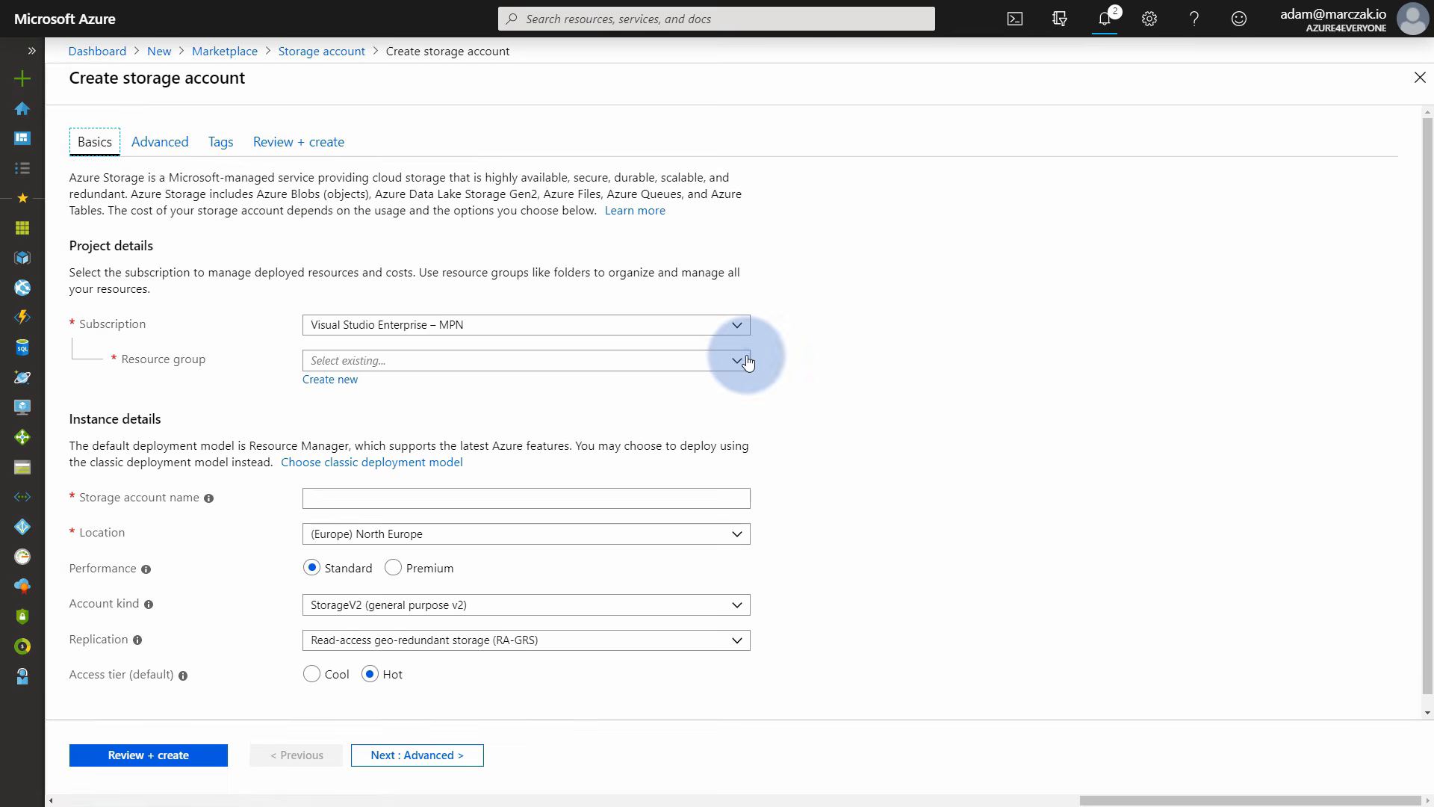
Assign the storage account to resource group azure4everyone-datafactory-intro, name it a4eadfdemo, and create it after validation.
left_click(748, 362)
left_click(486, 386)
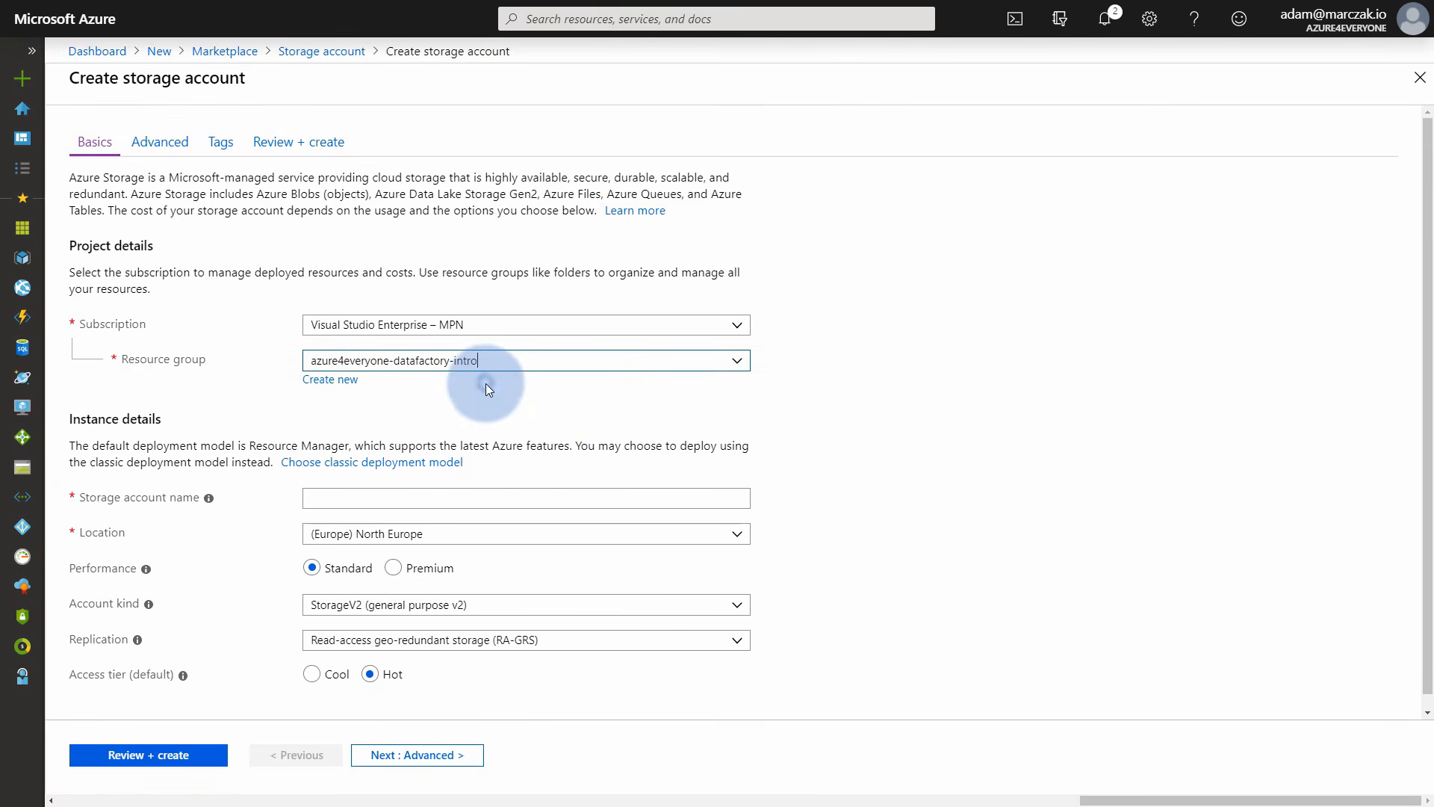
scroll(463, 448, "down", 1)
left_click(429, 481)
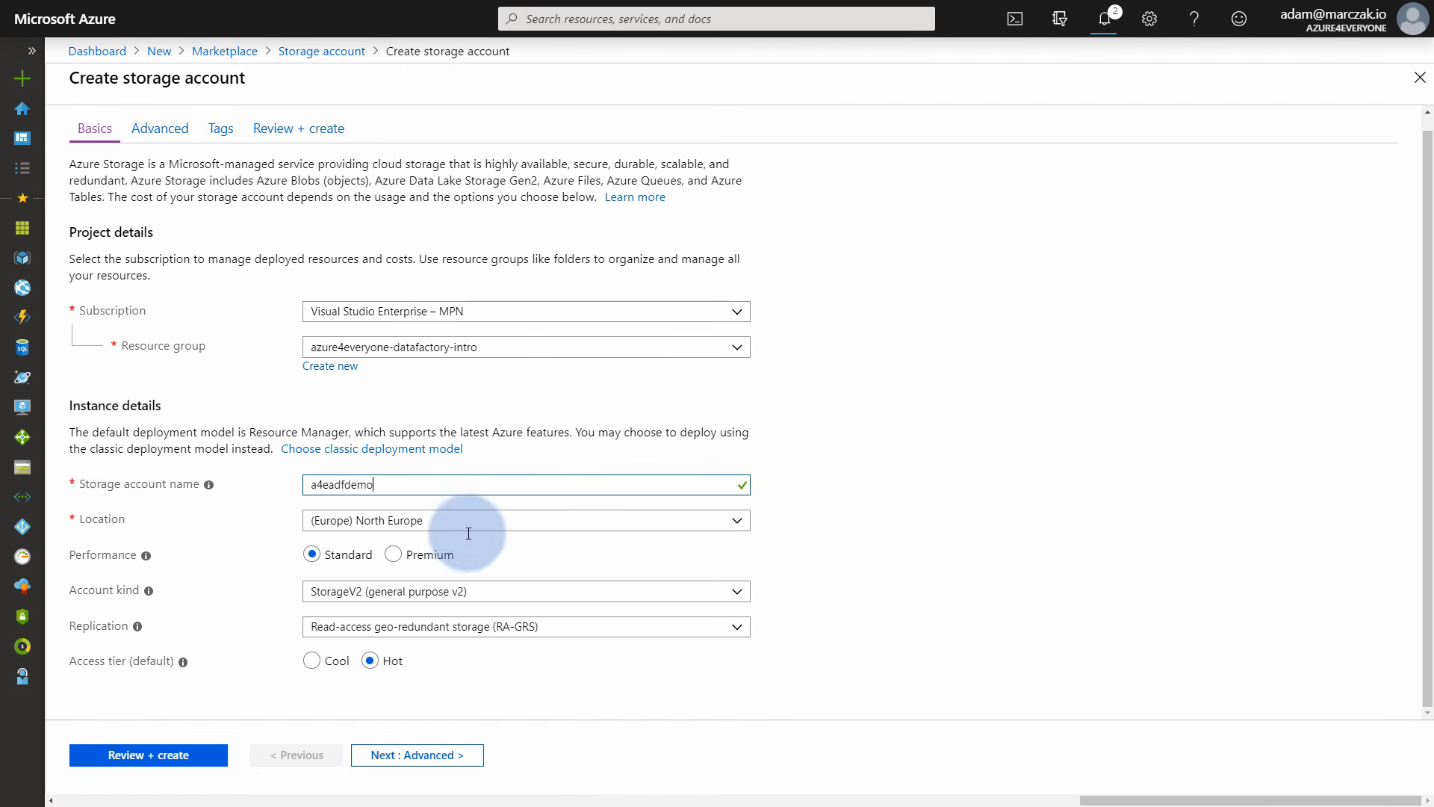
left_click(792, 548)
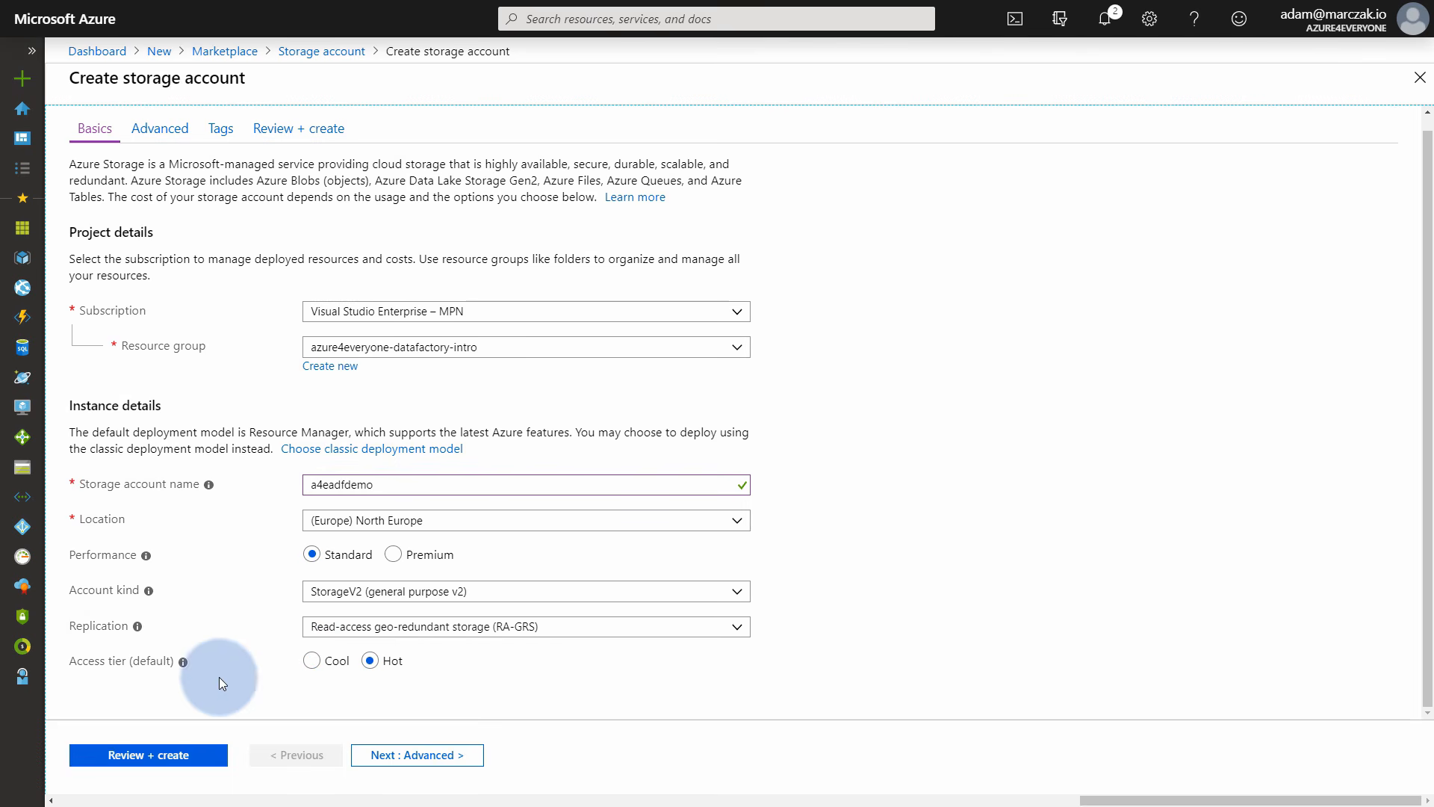
left_click(175, 756)
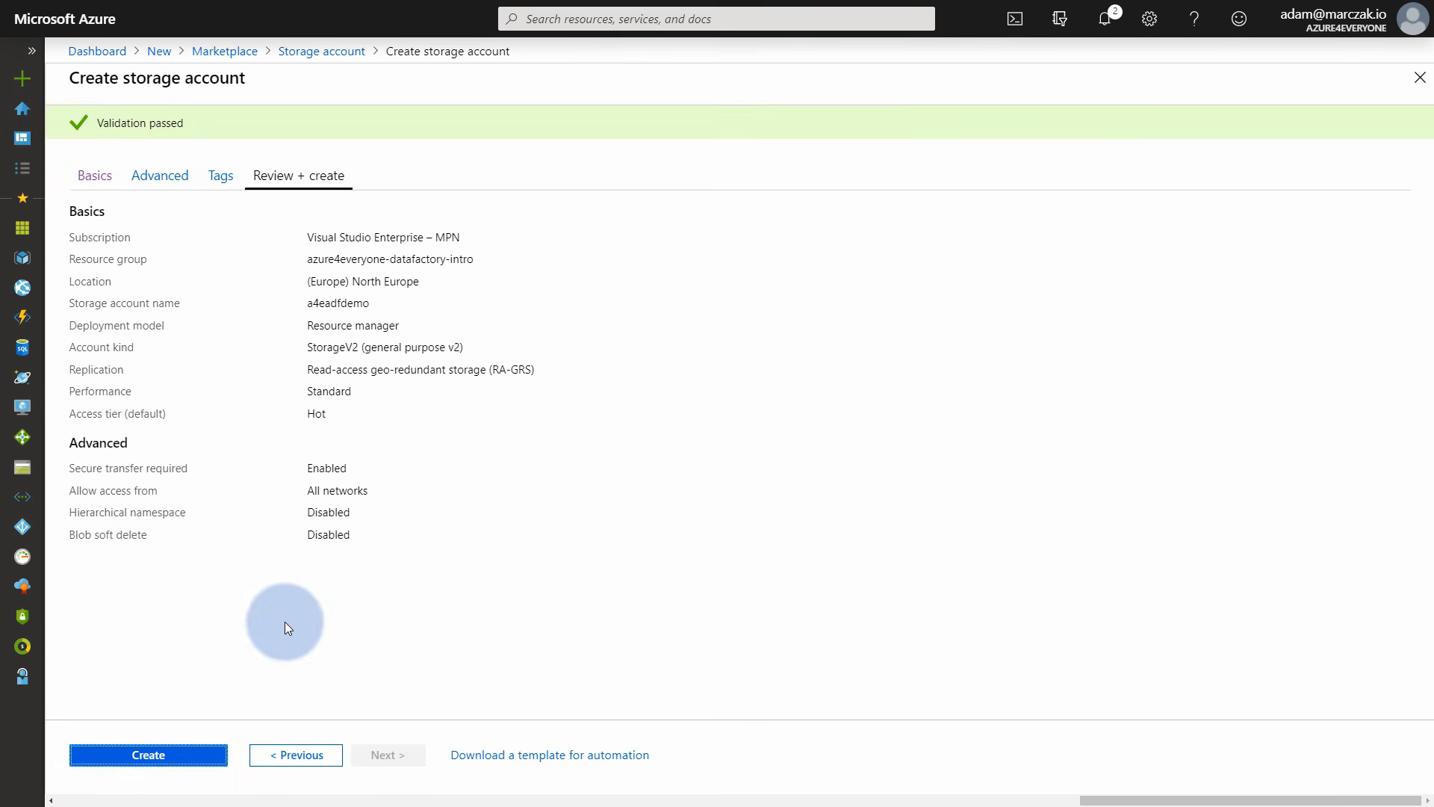
left_click(153, 755)
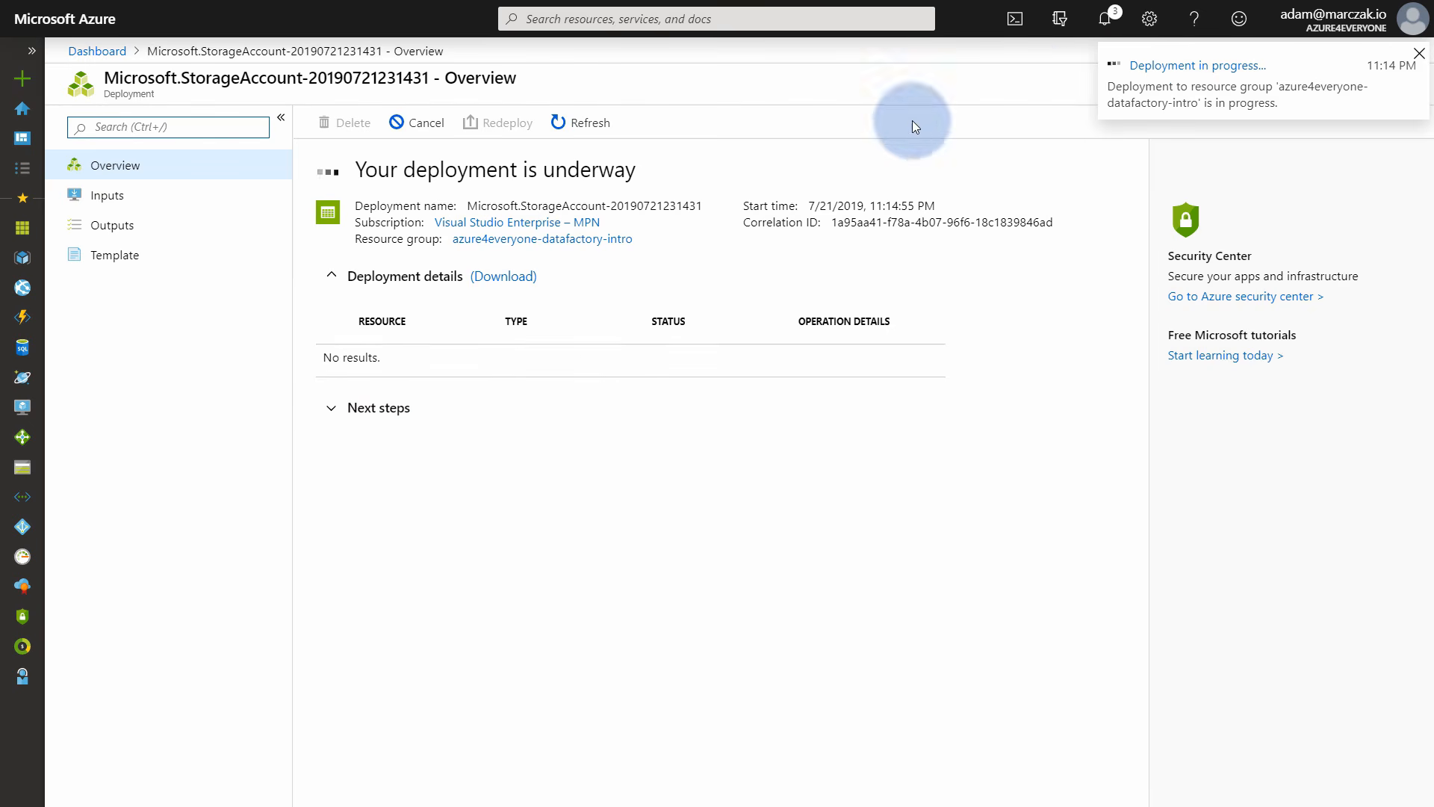
Check the status of the running deployments in the notifications.
left_click(1113, 24)
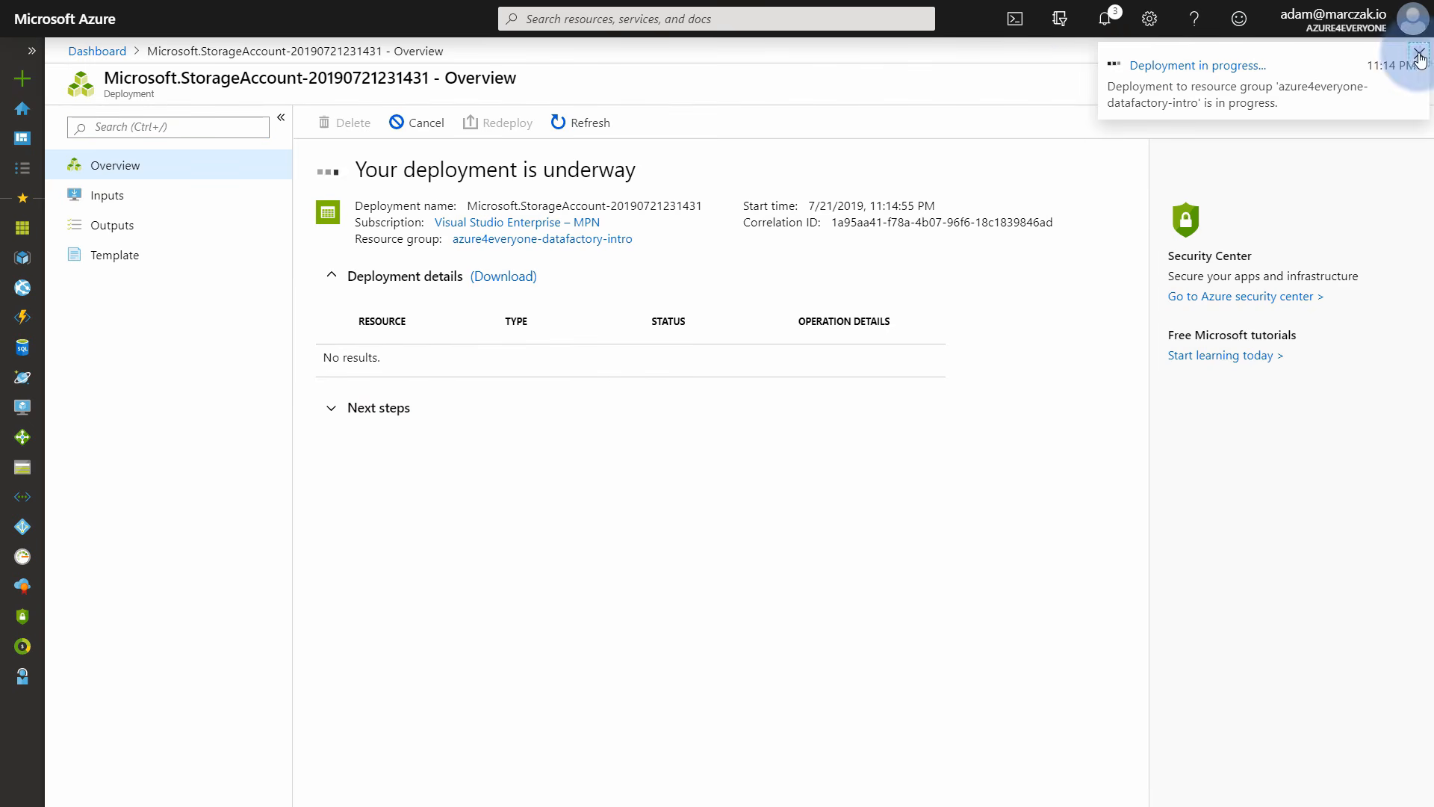
left_click(1107, 25)
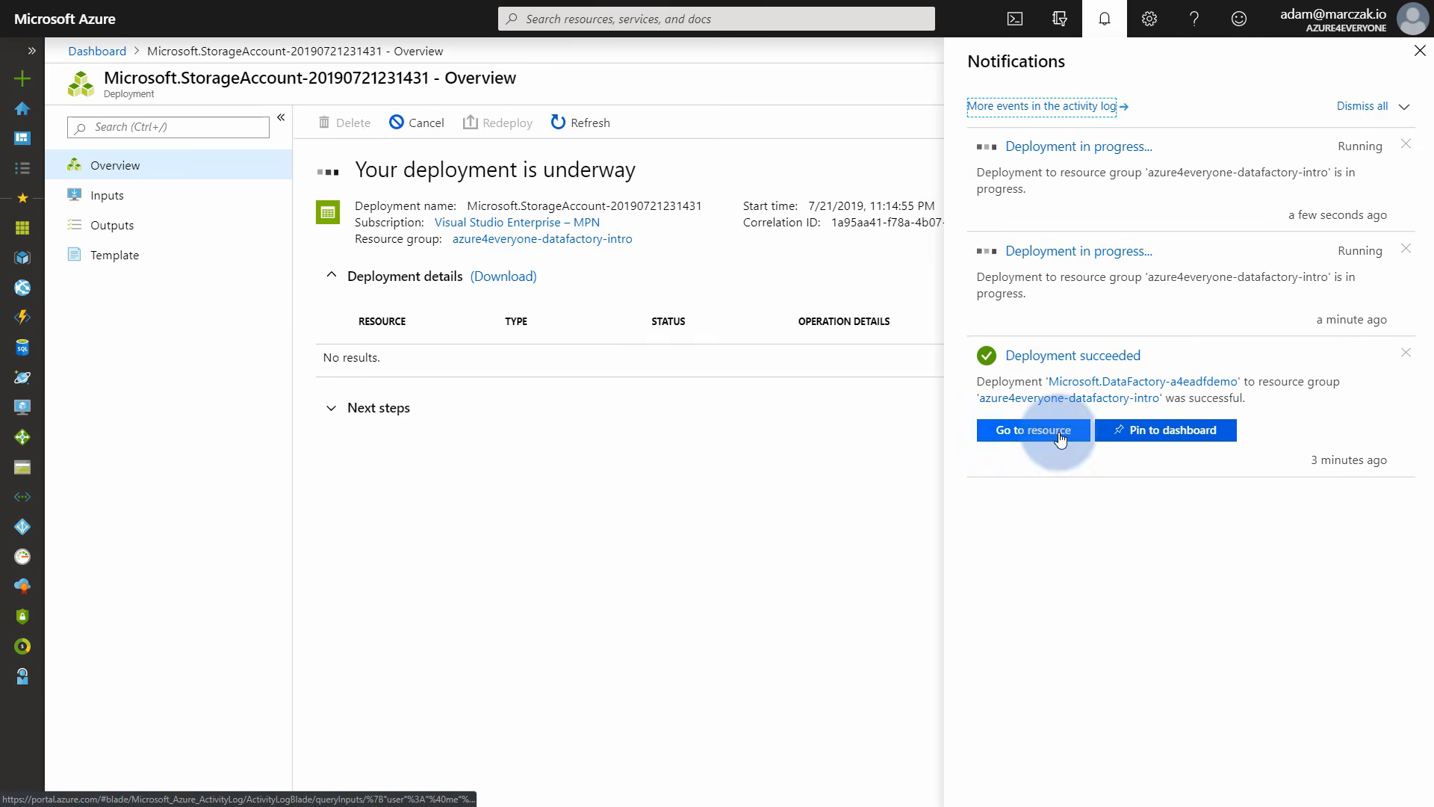
left_click(1422, 57)
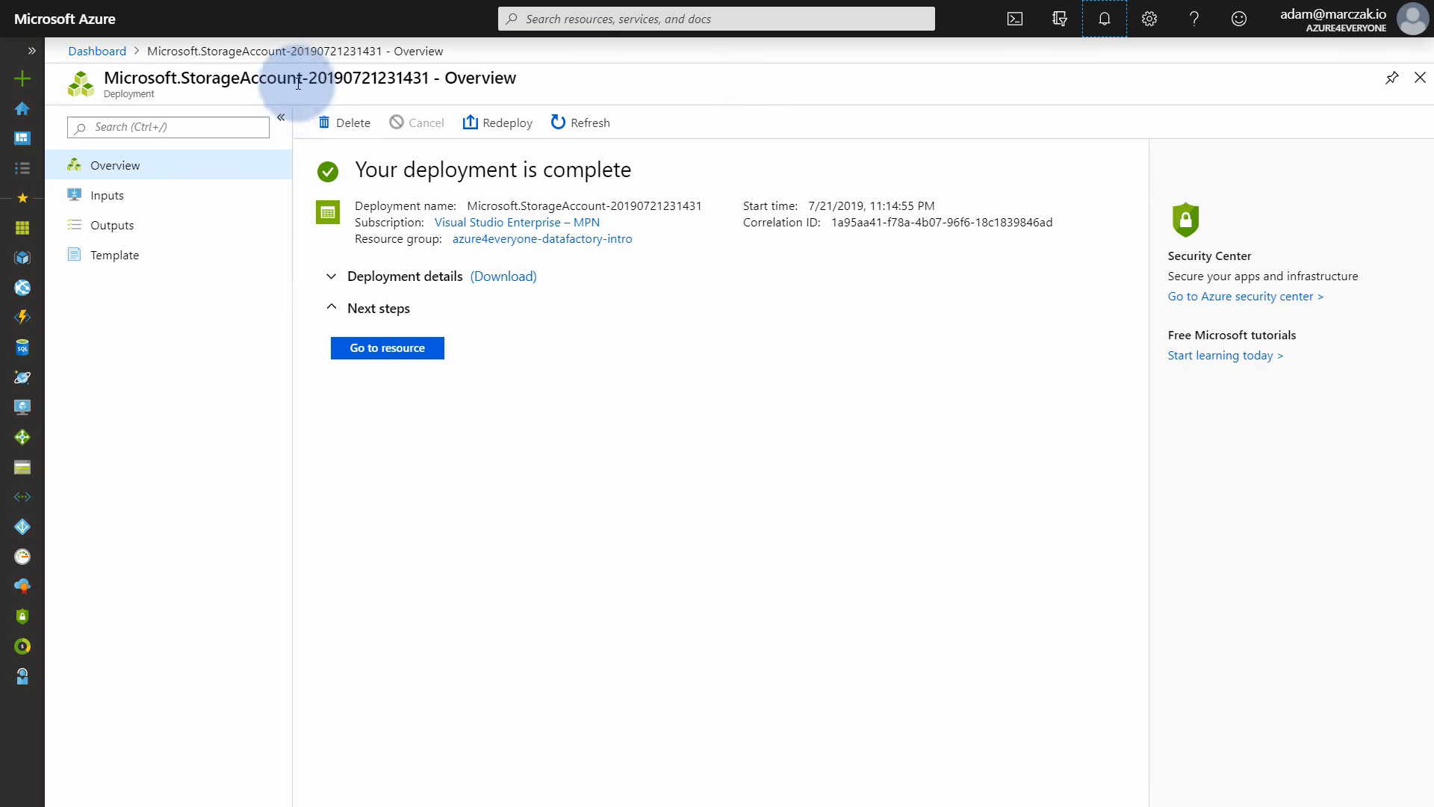
Open the Blobs service of the deployed a4eadfdemo storage account and create a container named input.
left_click(396, 349)
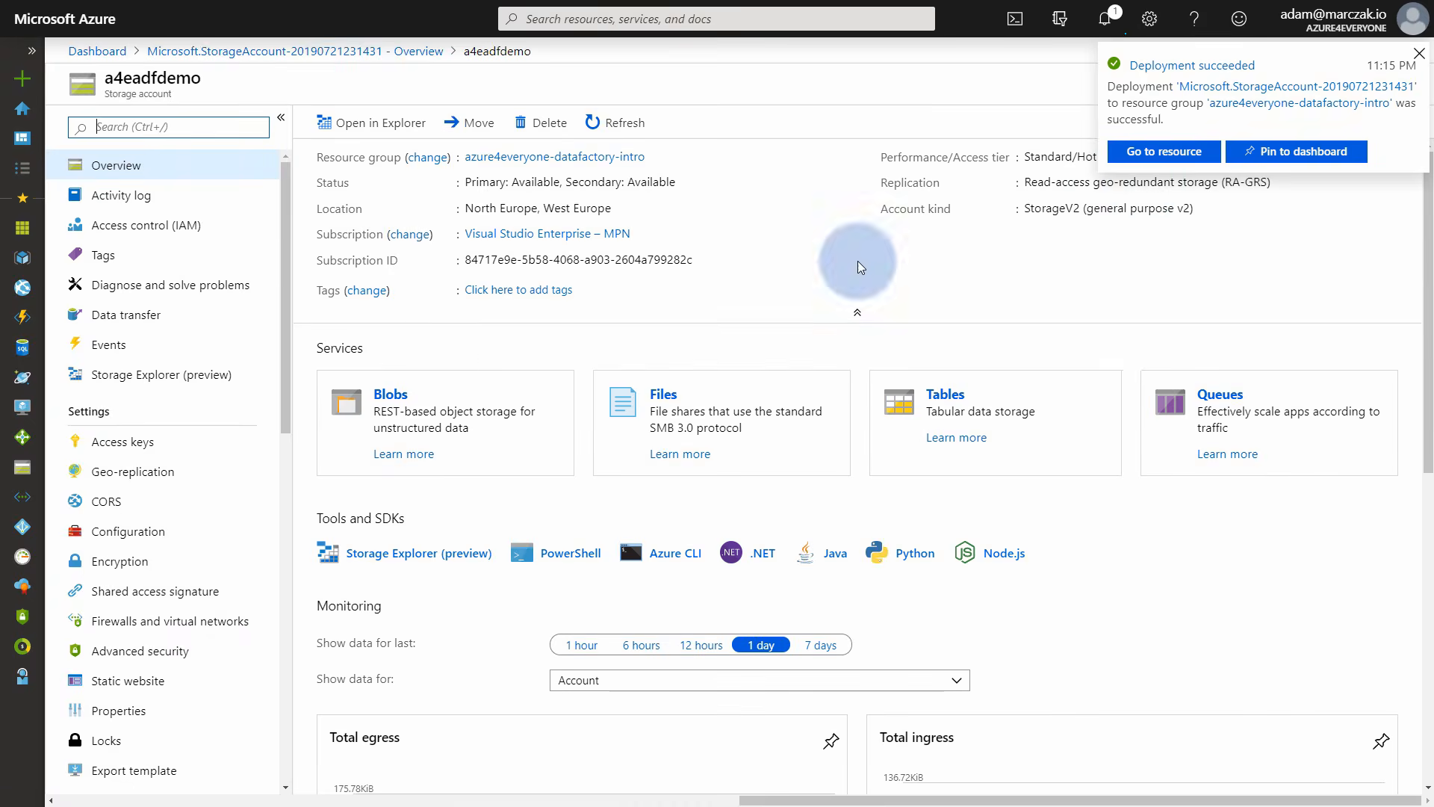
left_click(1420, 54)
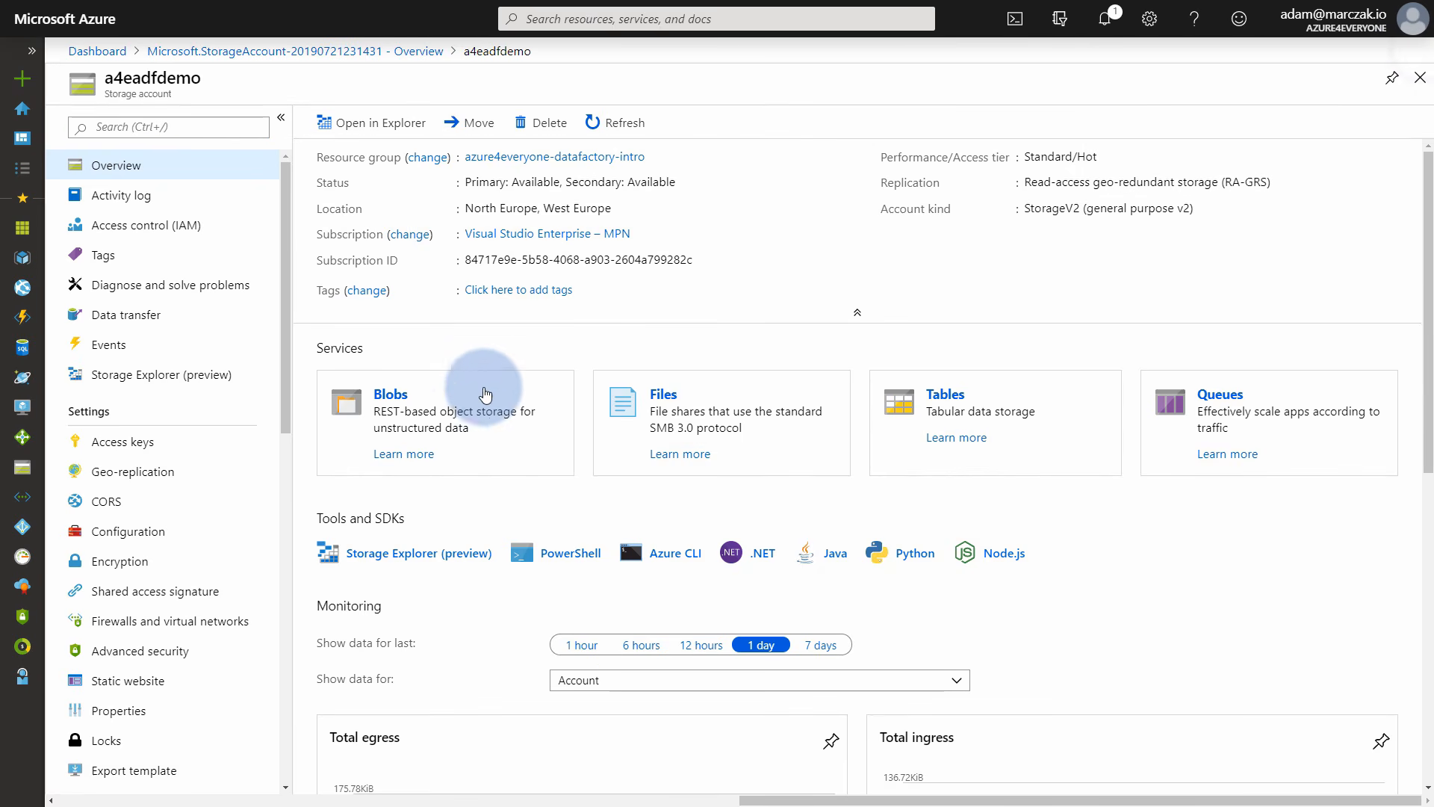
left_click(520, 406)
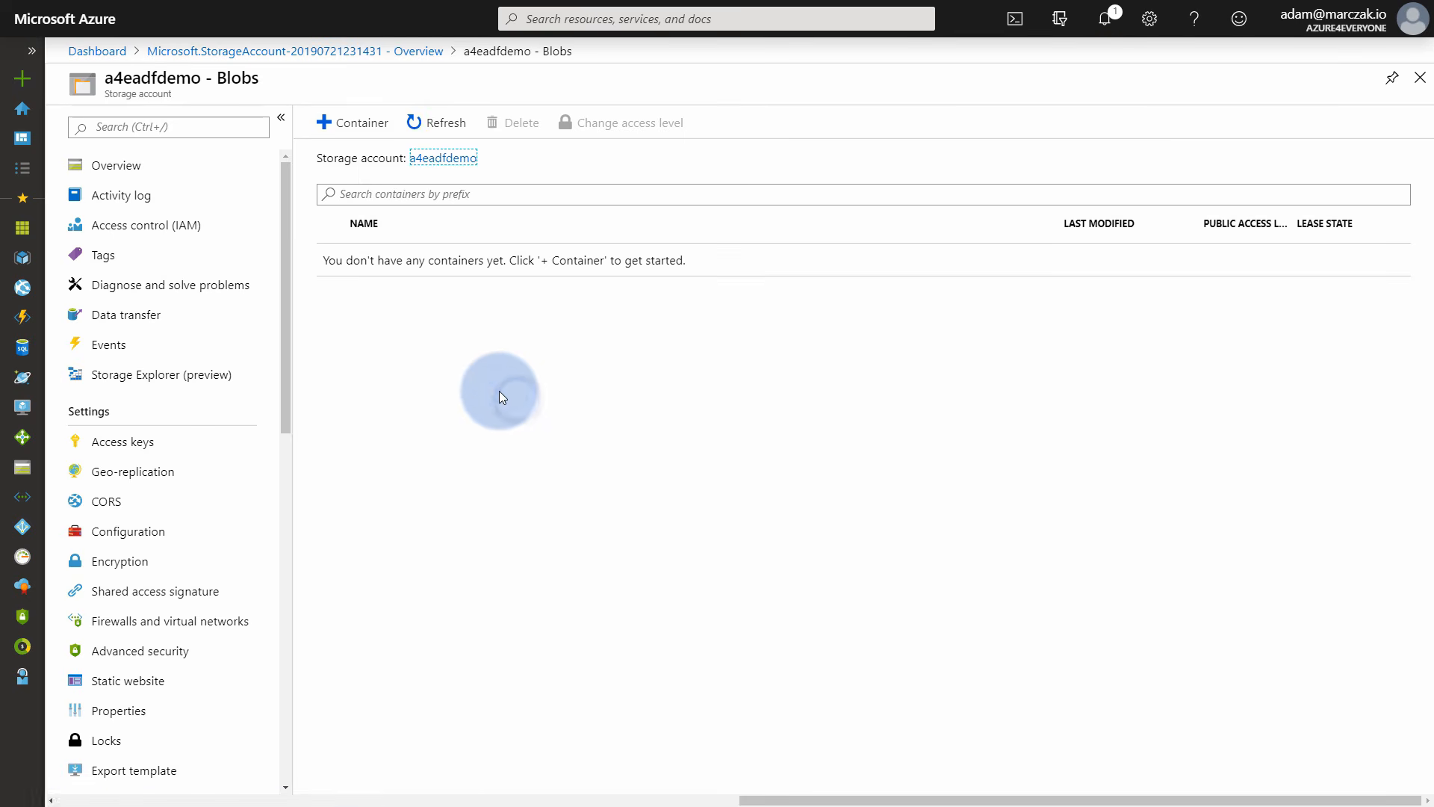
left_click(357, 122)
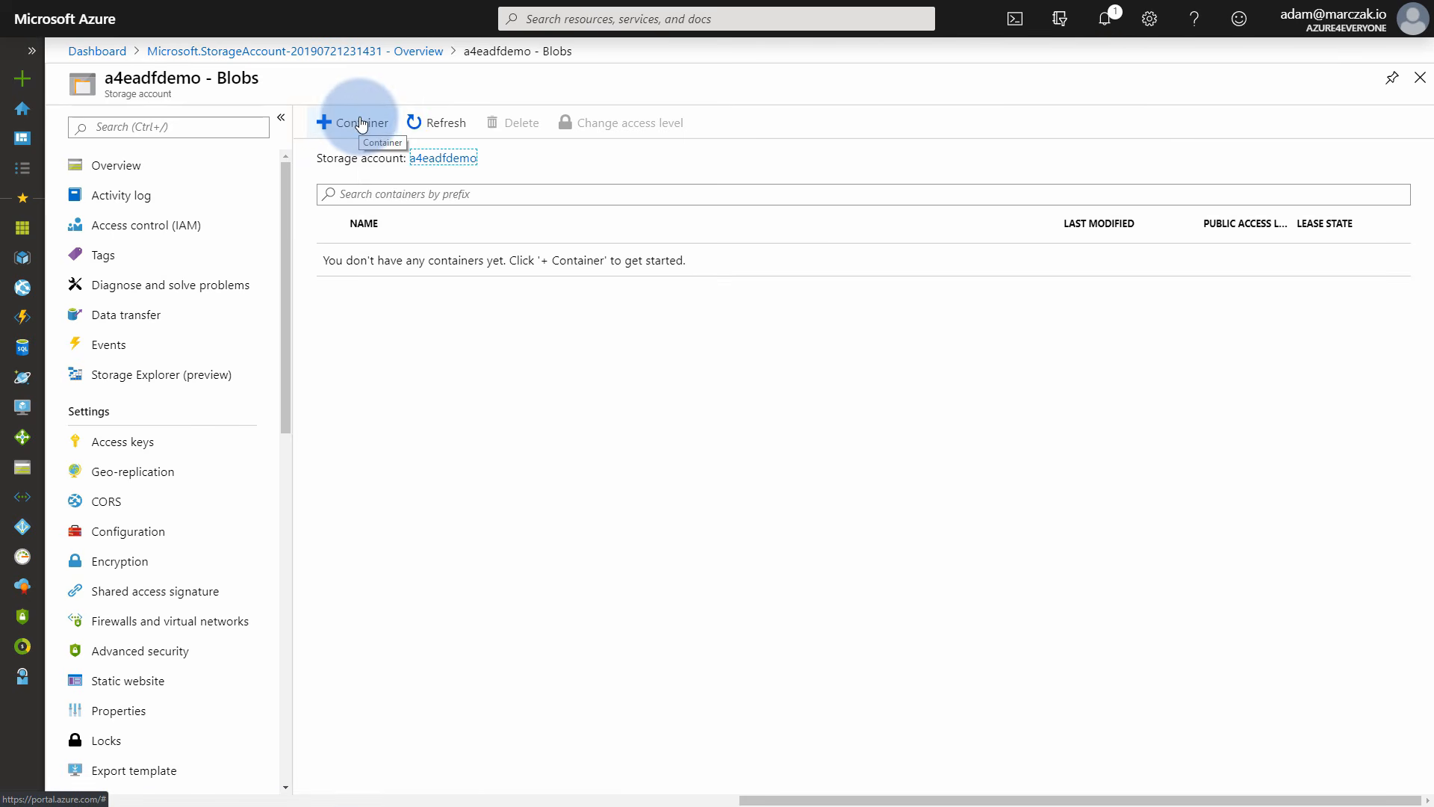
left_click(362, 123)
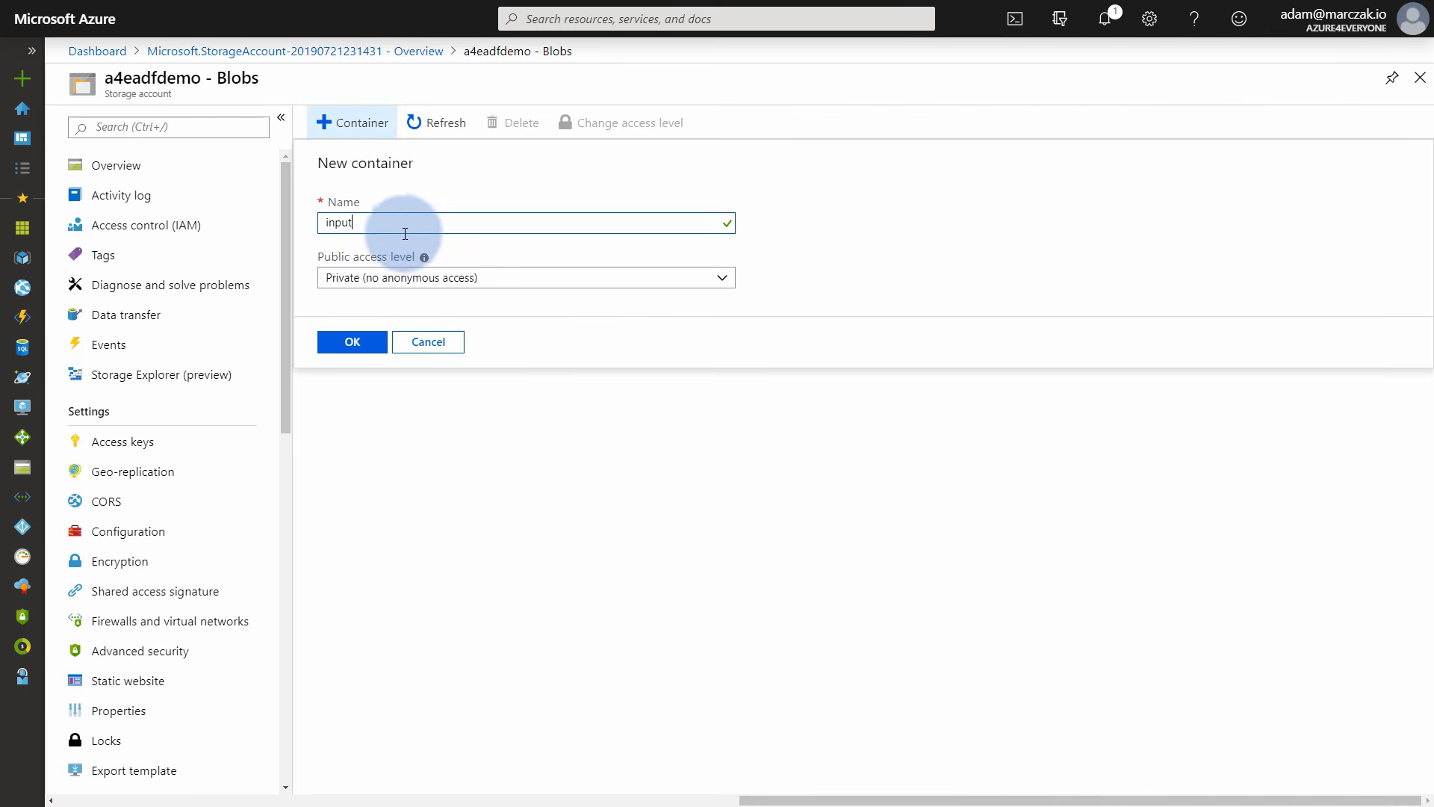
left_click(367, 346)
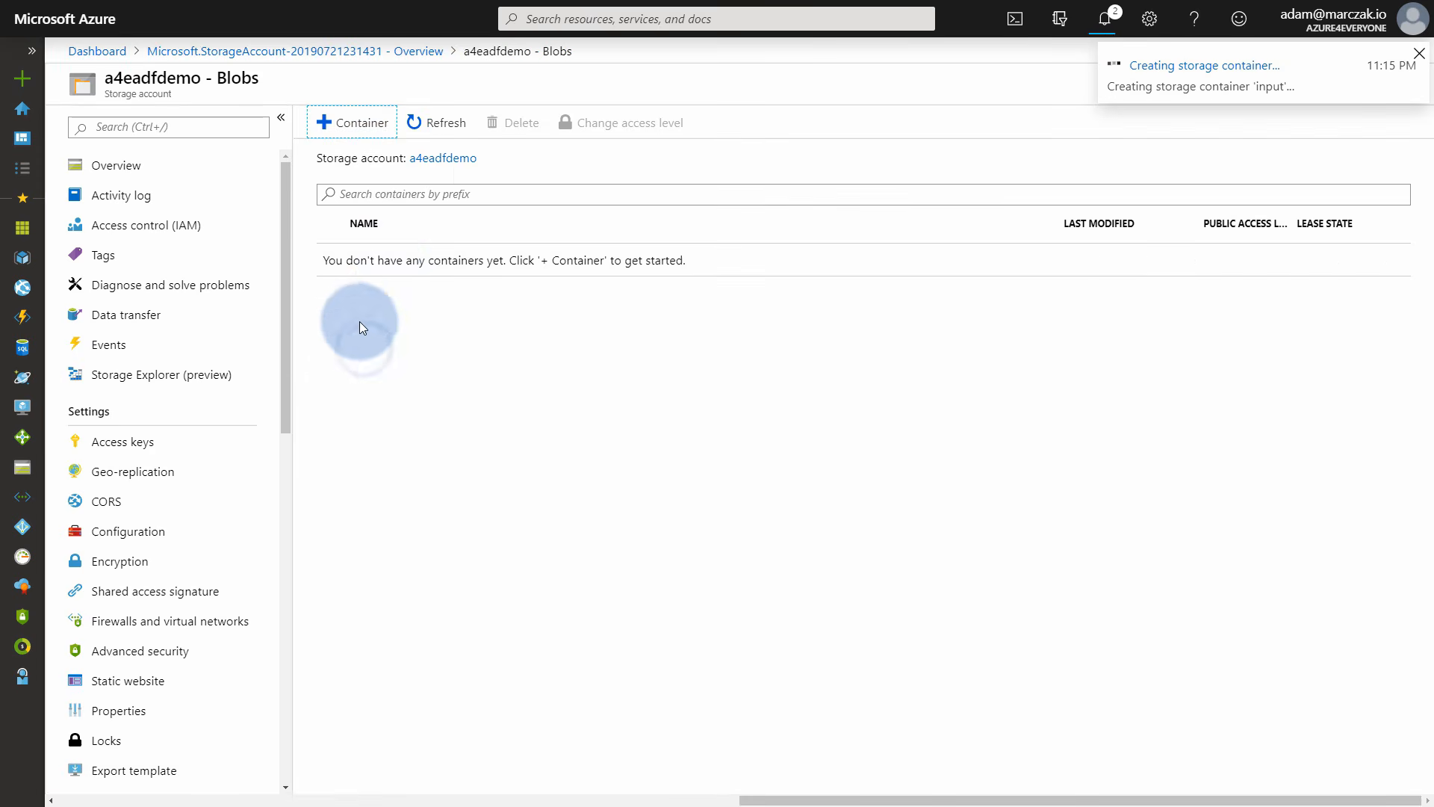
Upload cars.csv from the Desktop into the input container.
left_click(364, 260)
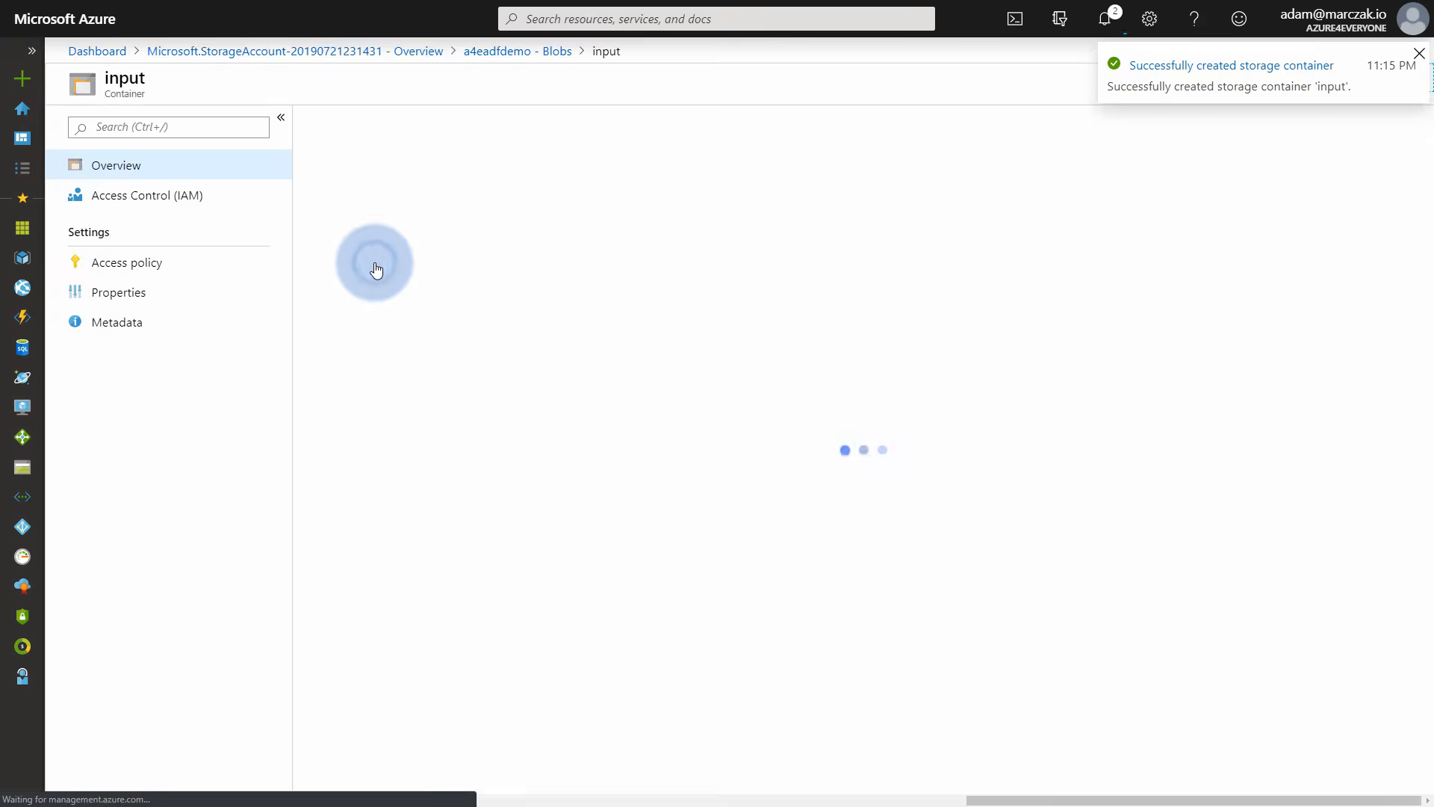
left_click(345, 124)
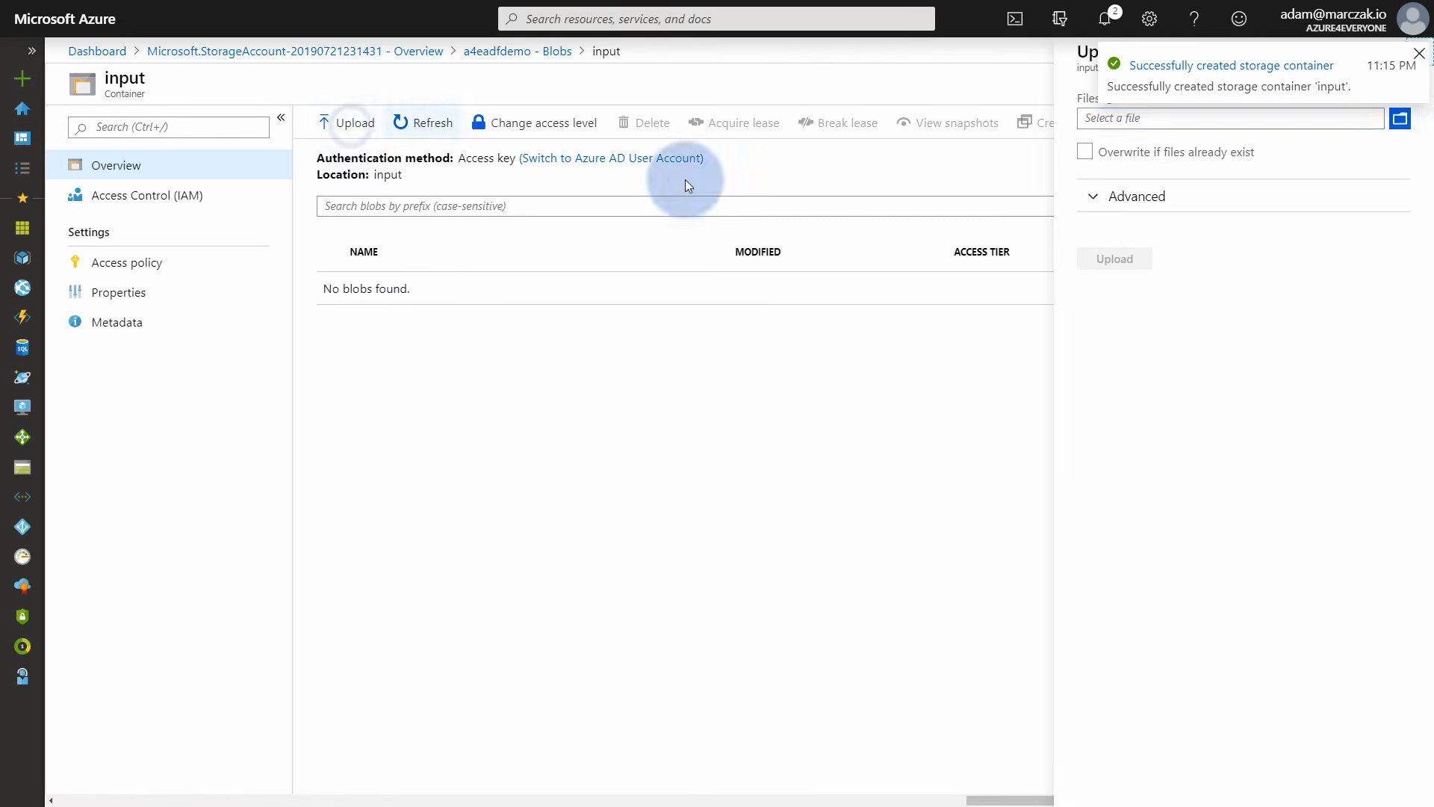
left_click(1404, 123)
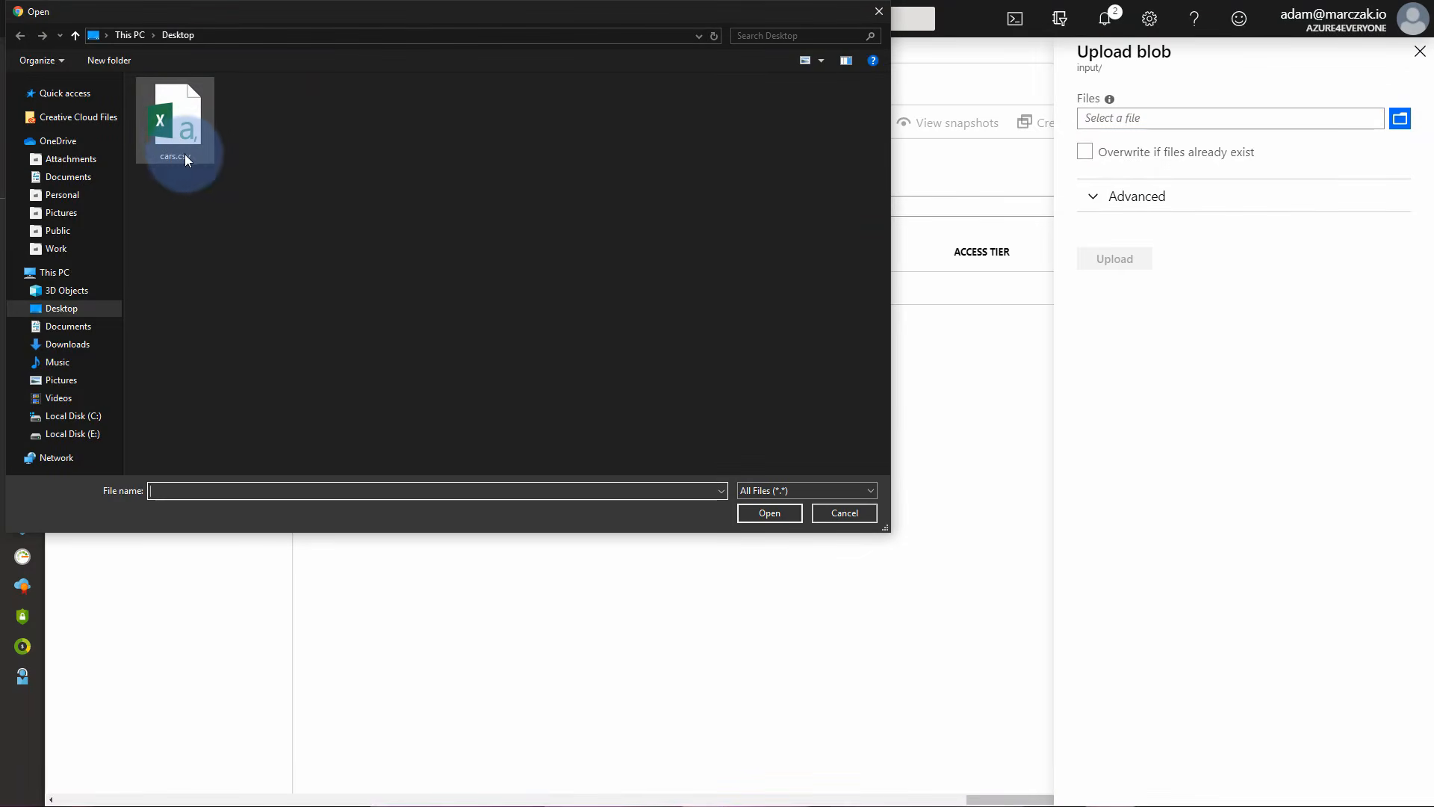
double_click(180, 142)
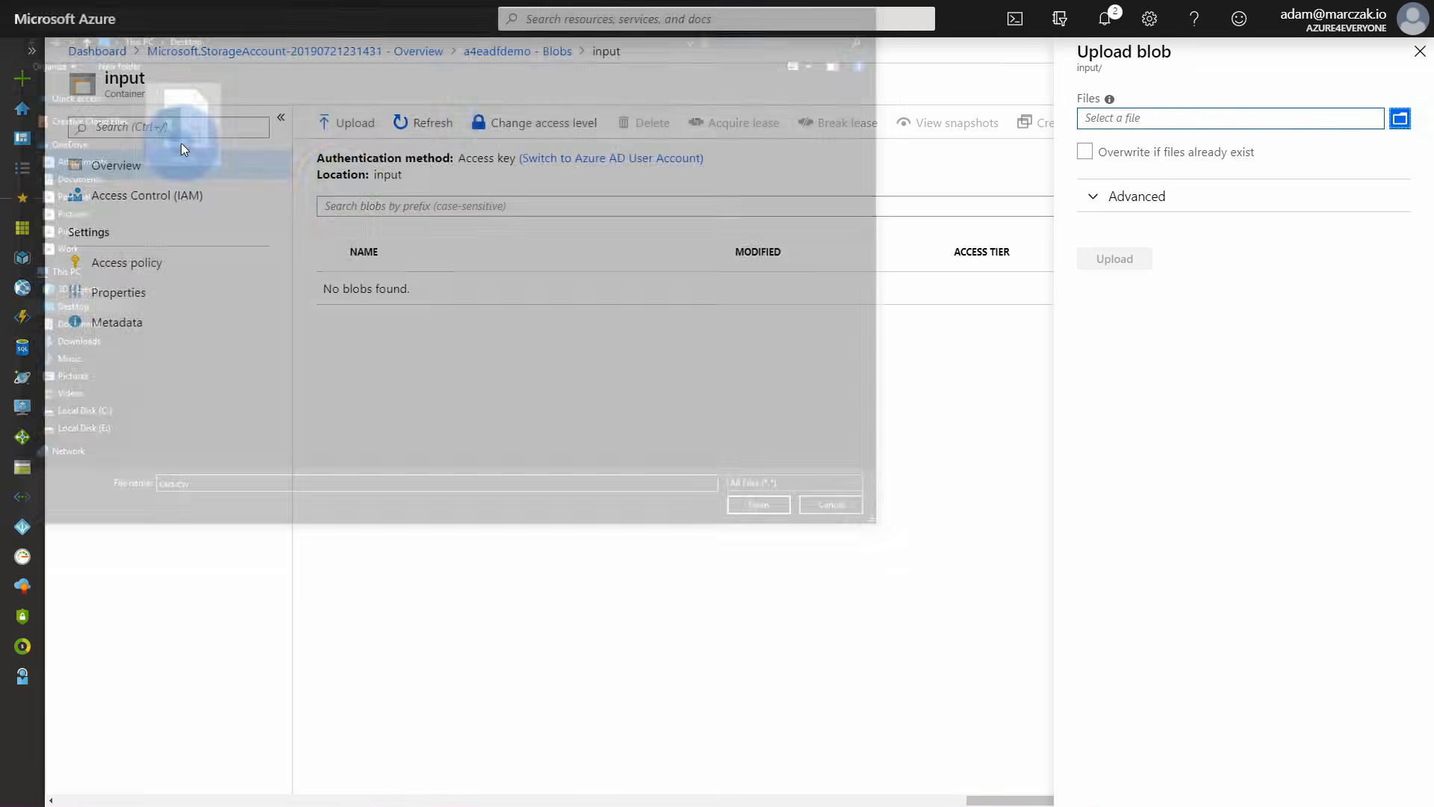
left_click(1141, 262)
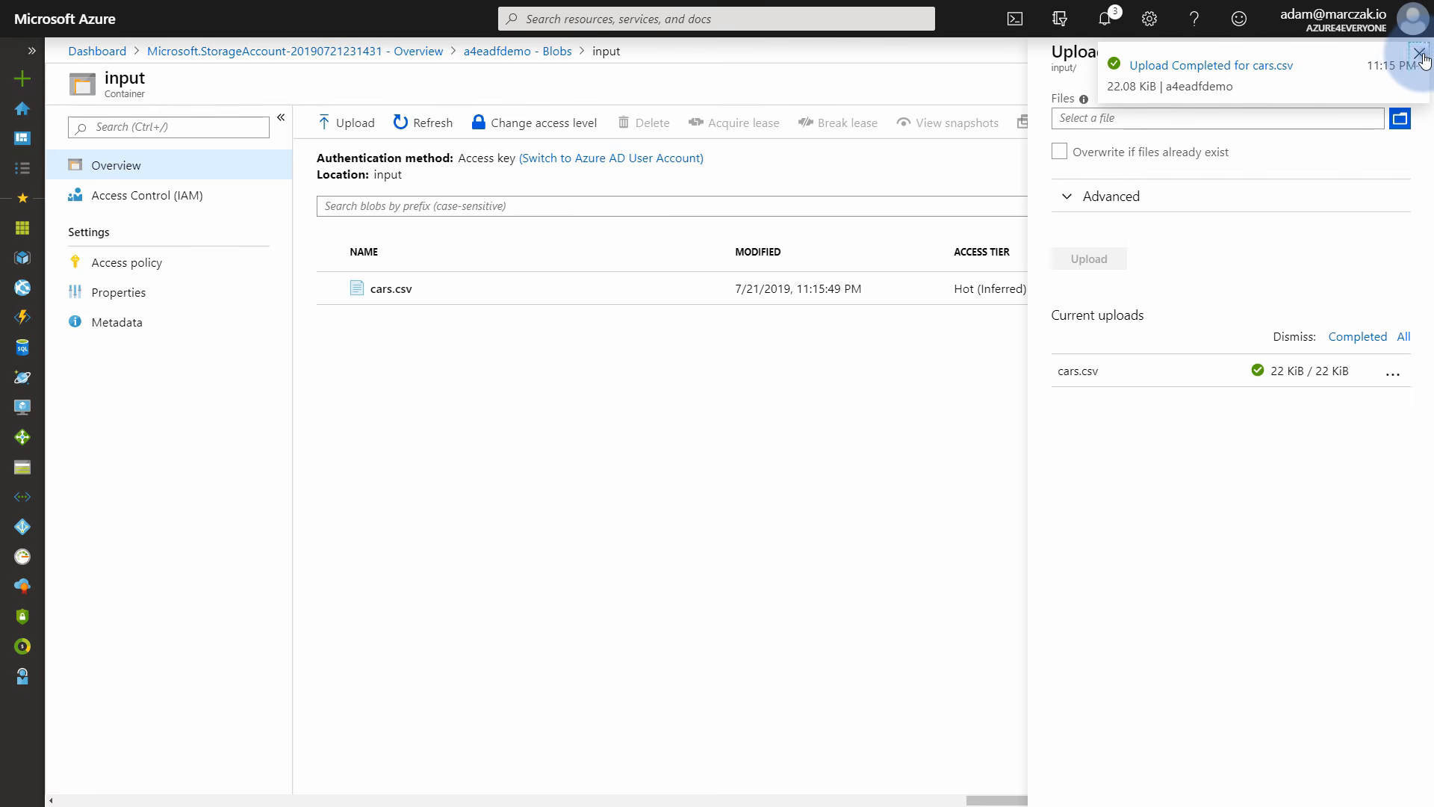
left_click(1419, 53)
left_click(1420, 53)
Open the contents of the cars.csv blob and examine its header row and first data rows.
left_click(390, 288)
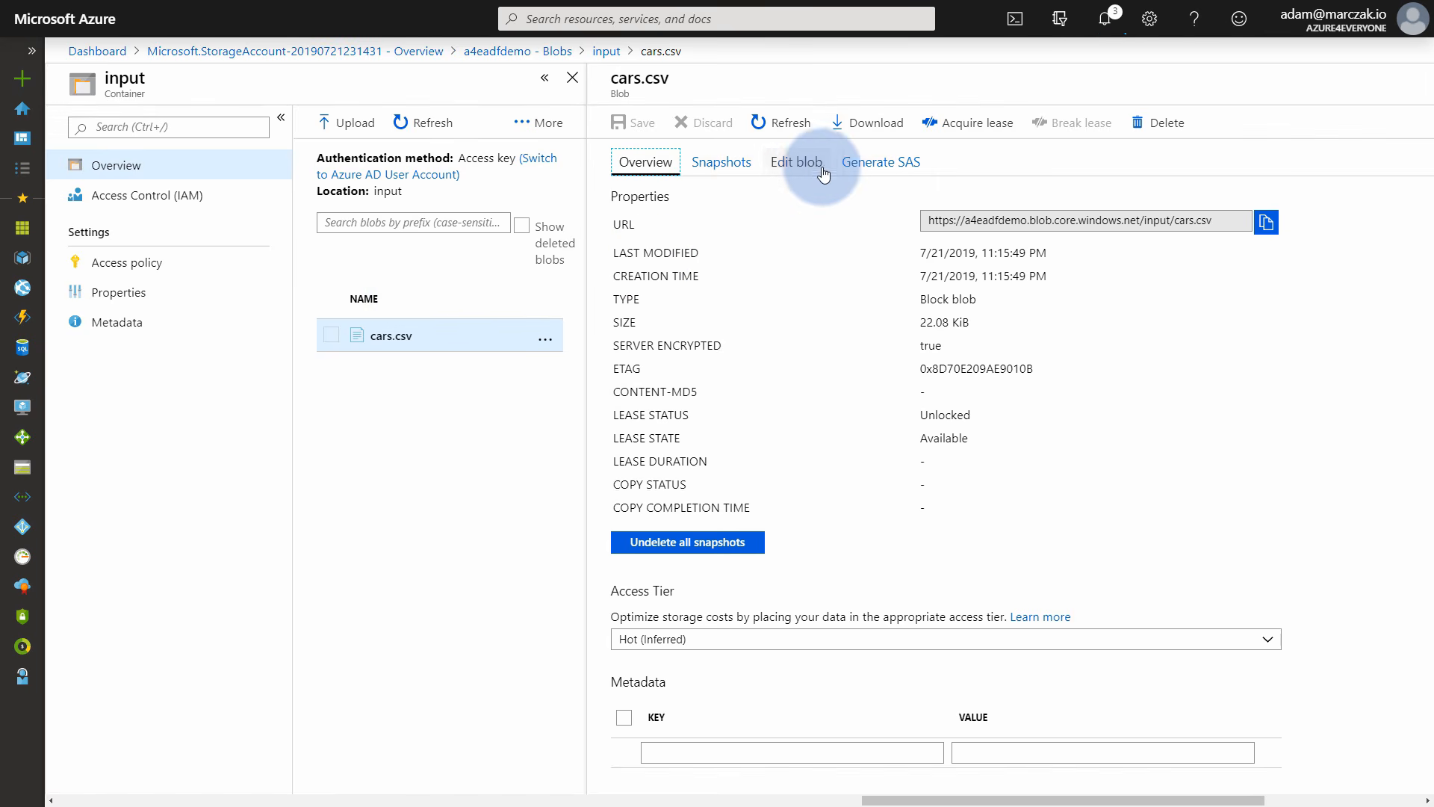
left_click(810, 172)
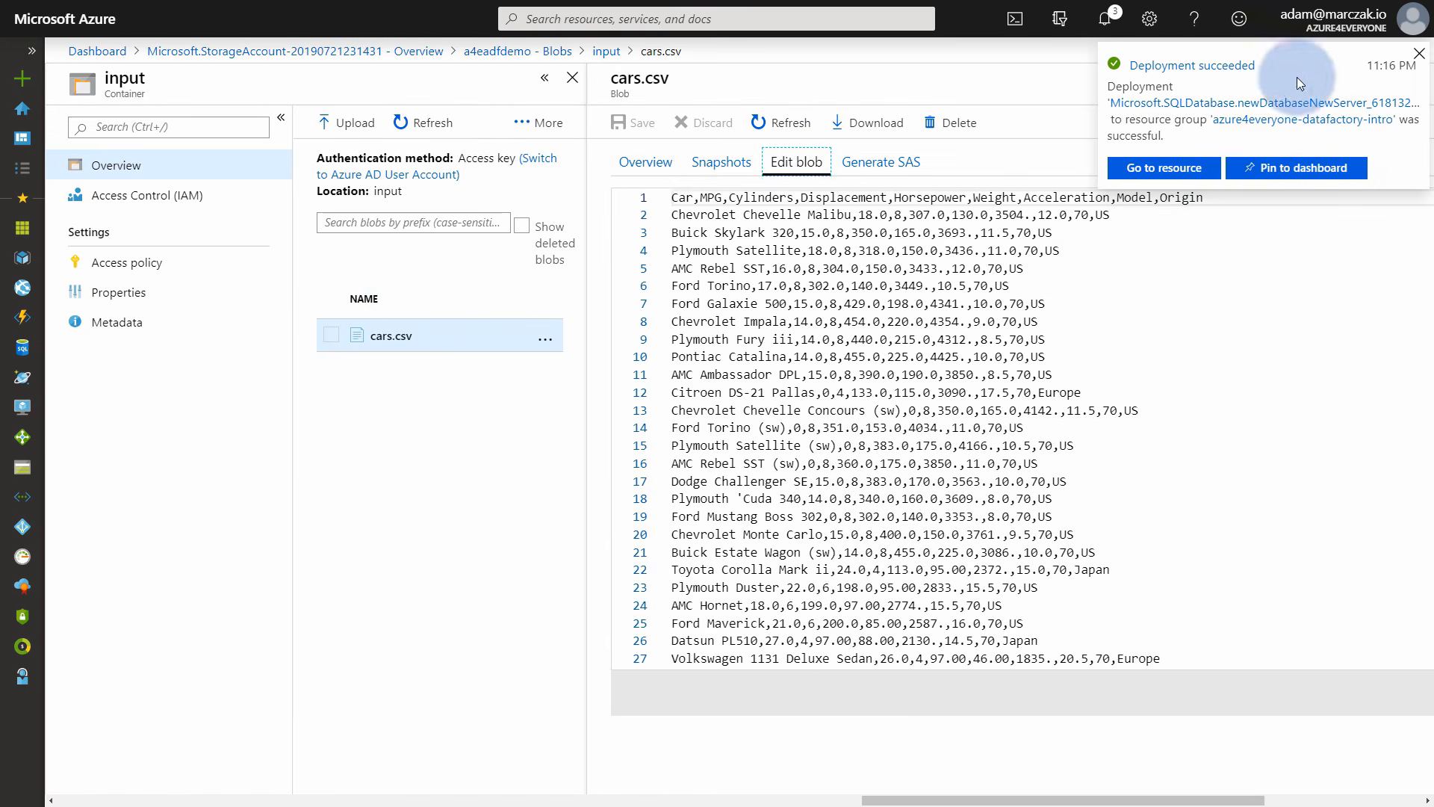
left_click(1420, 60)
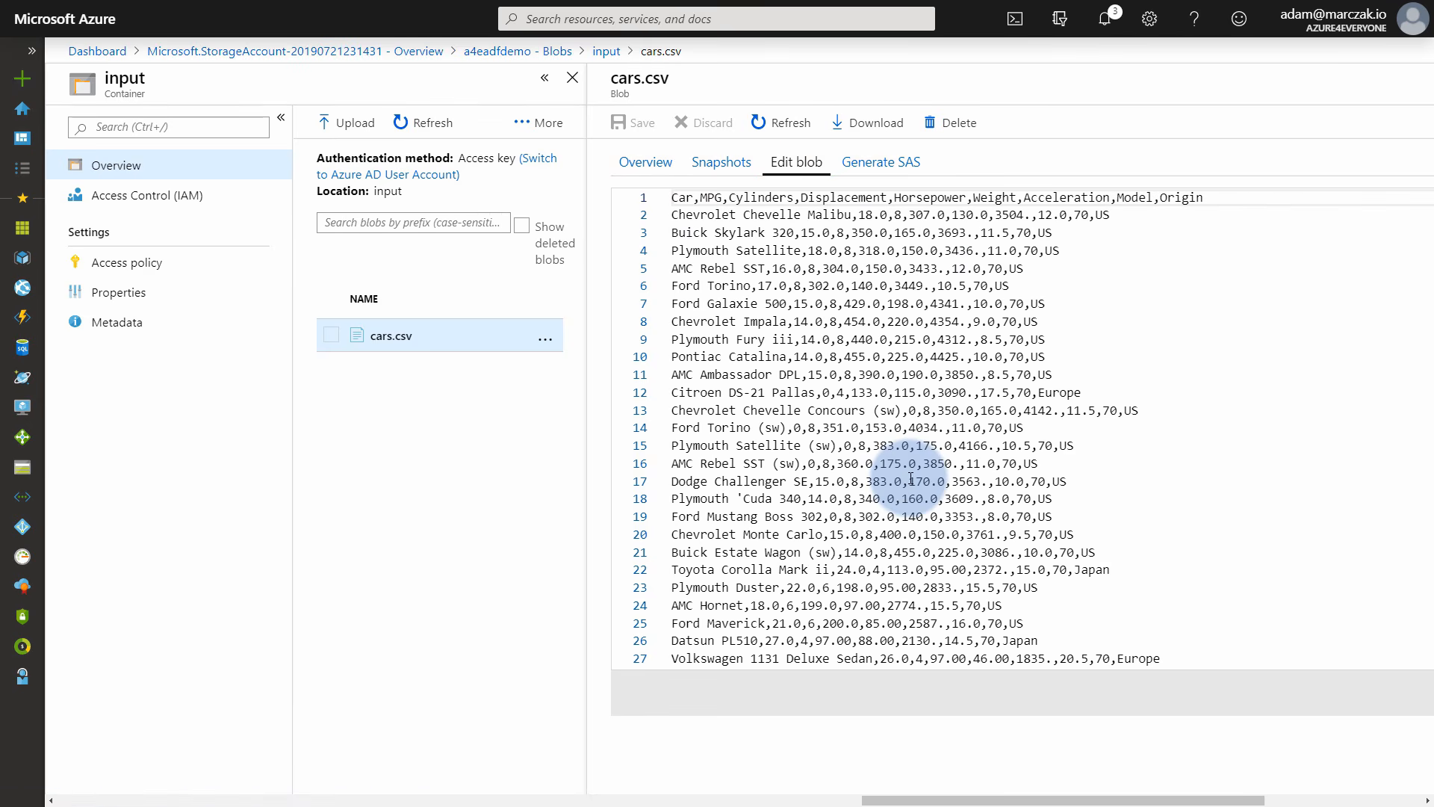
left_click_drag(682, 197, 1232, 198)
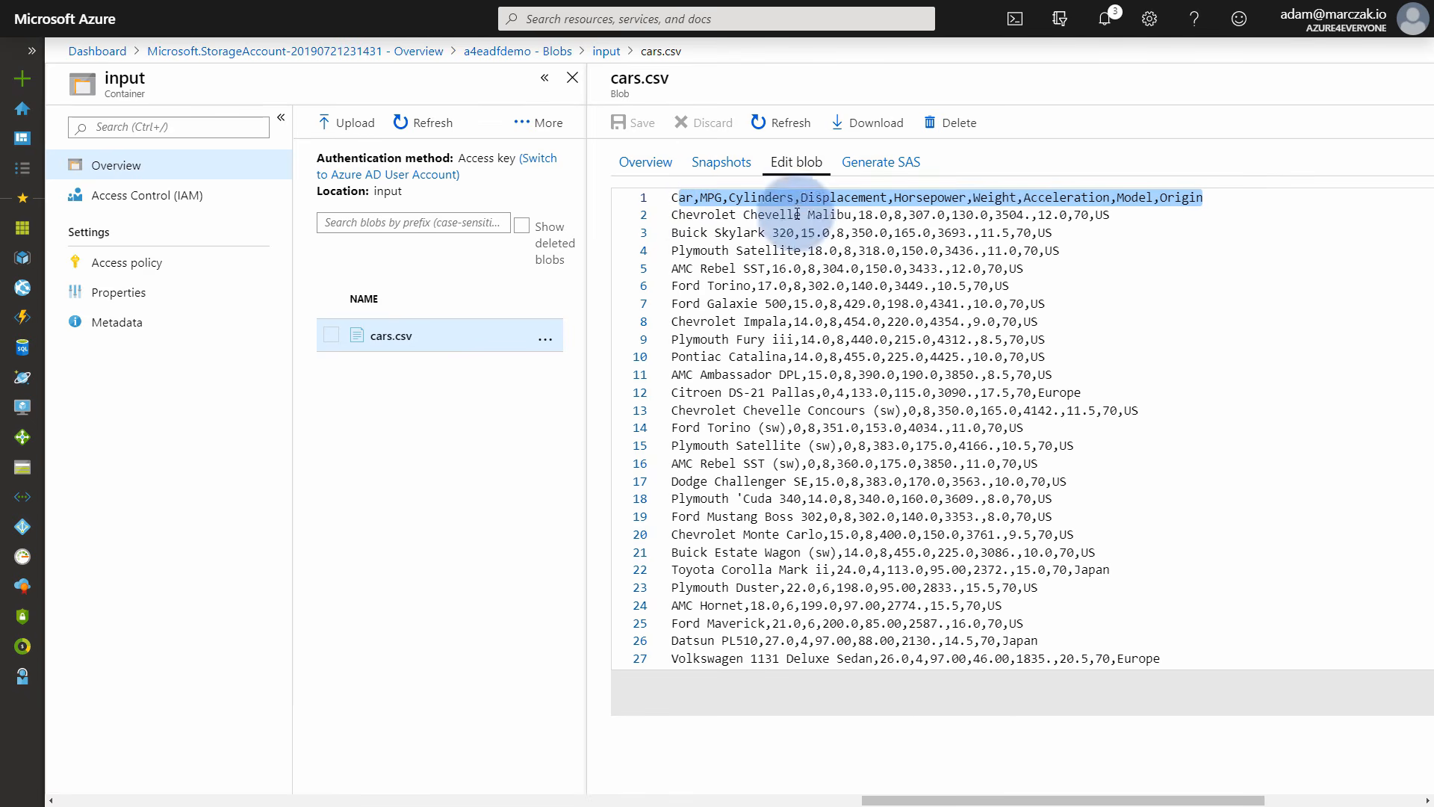
left_click_drag(673, 214, 1146, 320)
left_click(1147, 319)
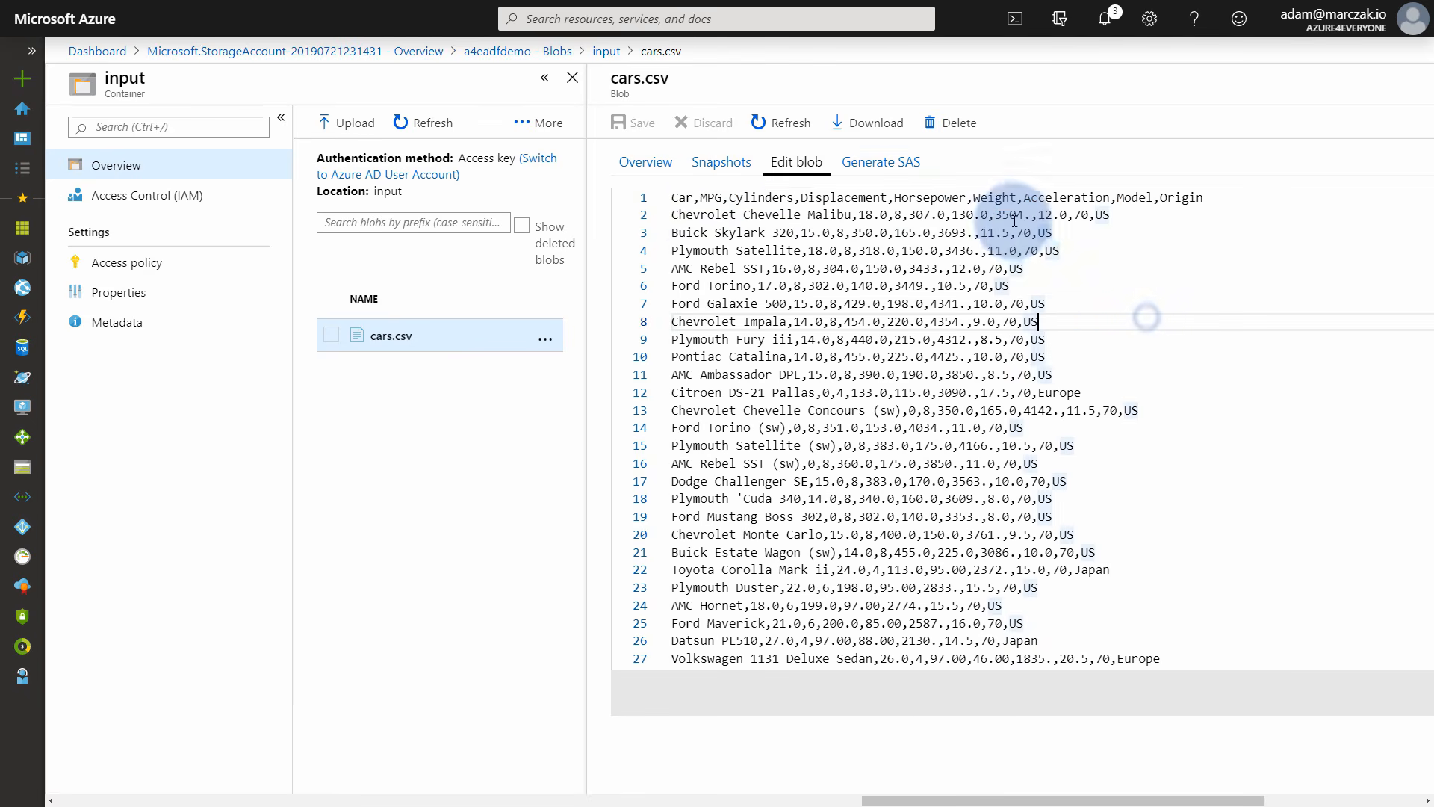
Leave the storage account blob view, open the azure4everyone-datafactory-intro resource group and pin it to the dashboard.
left_click(1117, 249)
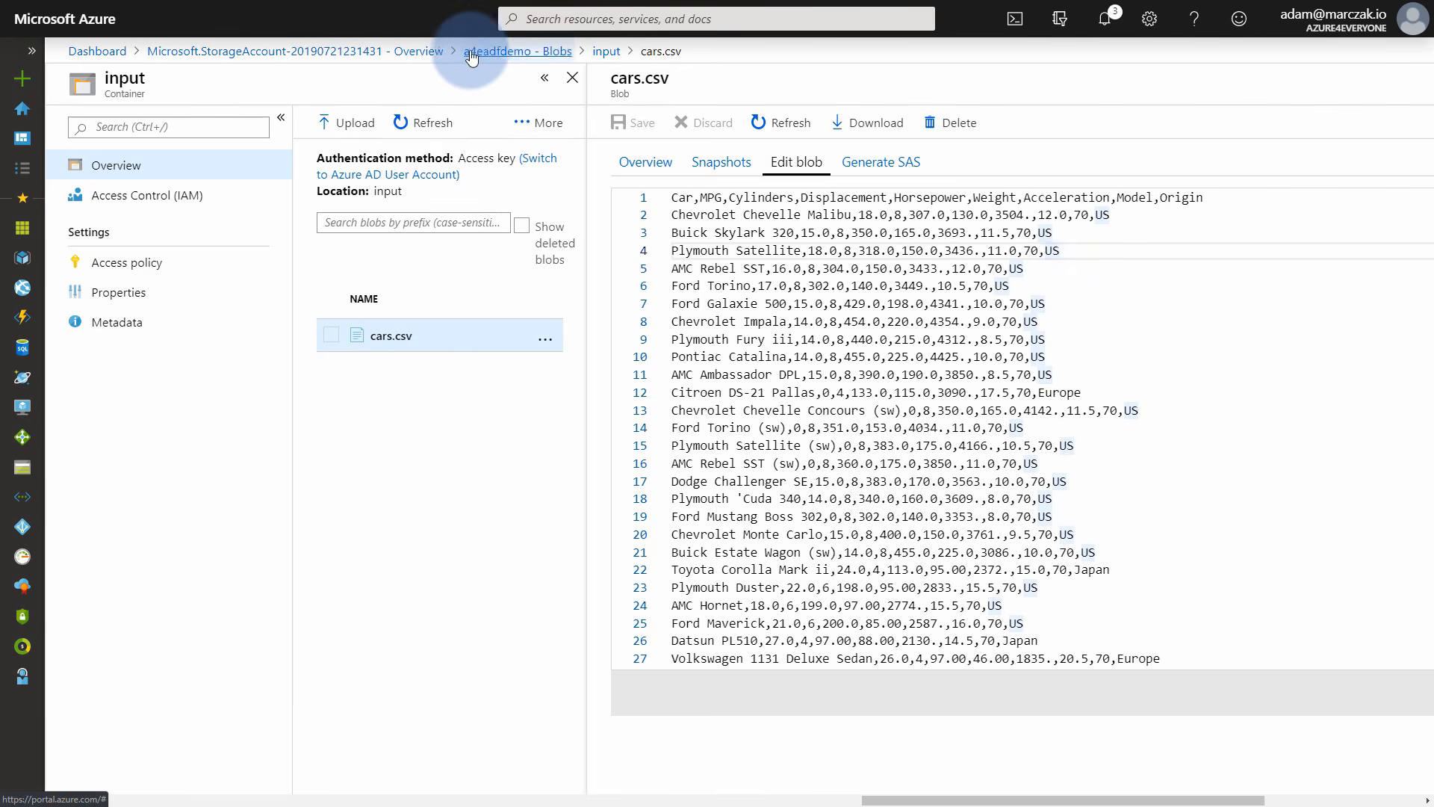
left_click(431, 52)
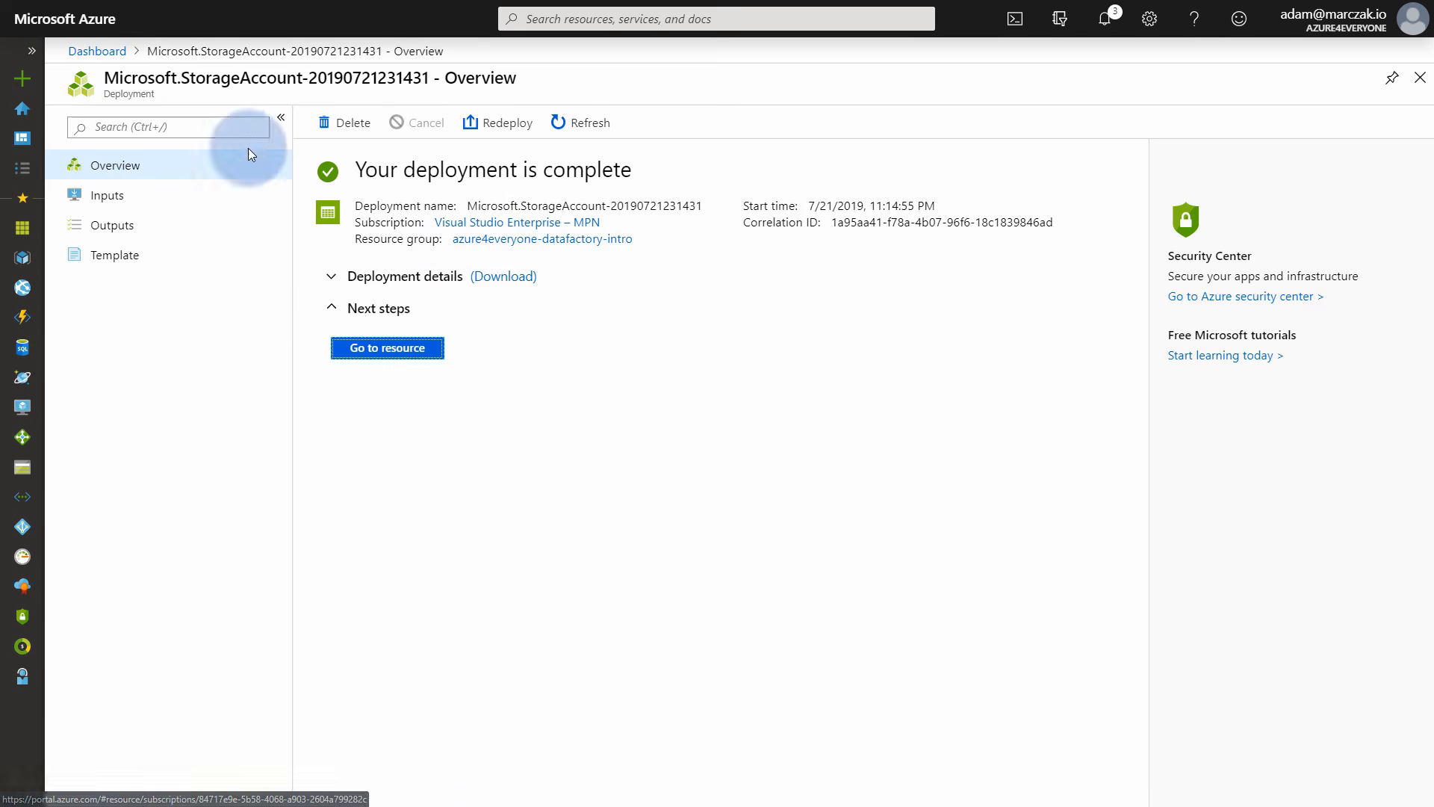
left_click(109, 53)
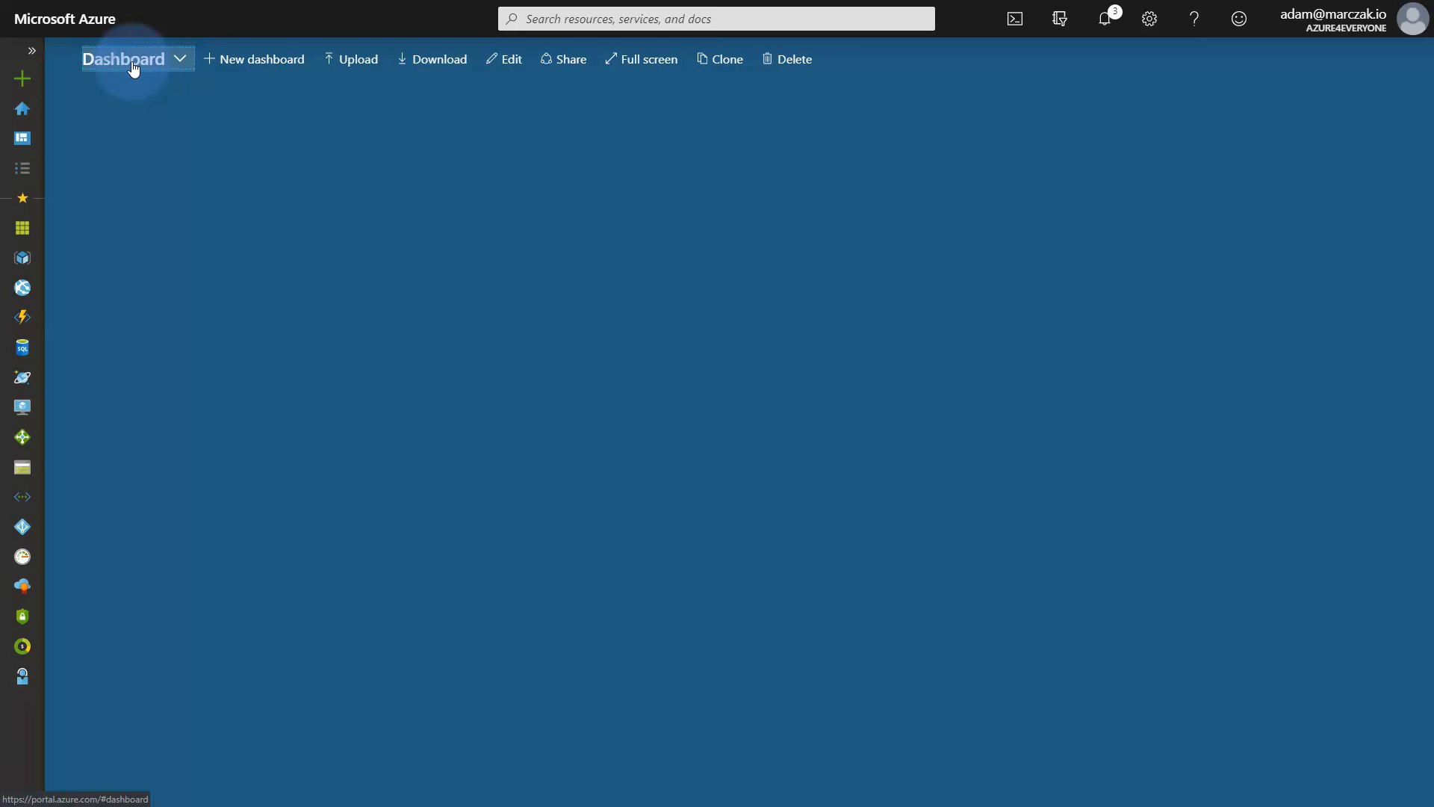
left_click(22, 260)
left_click(289, 281)
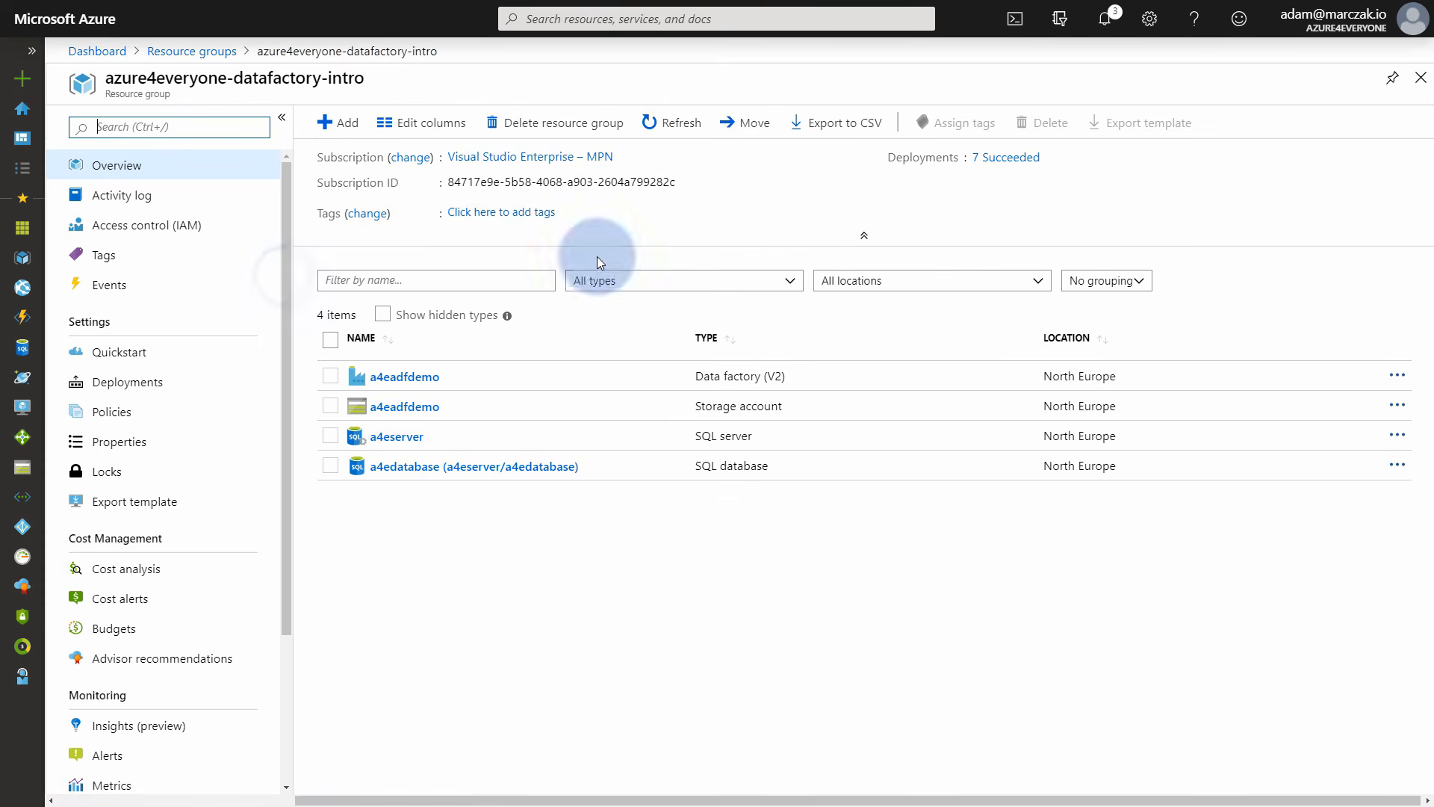
left_click(1391, 79)
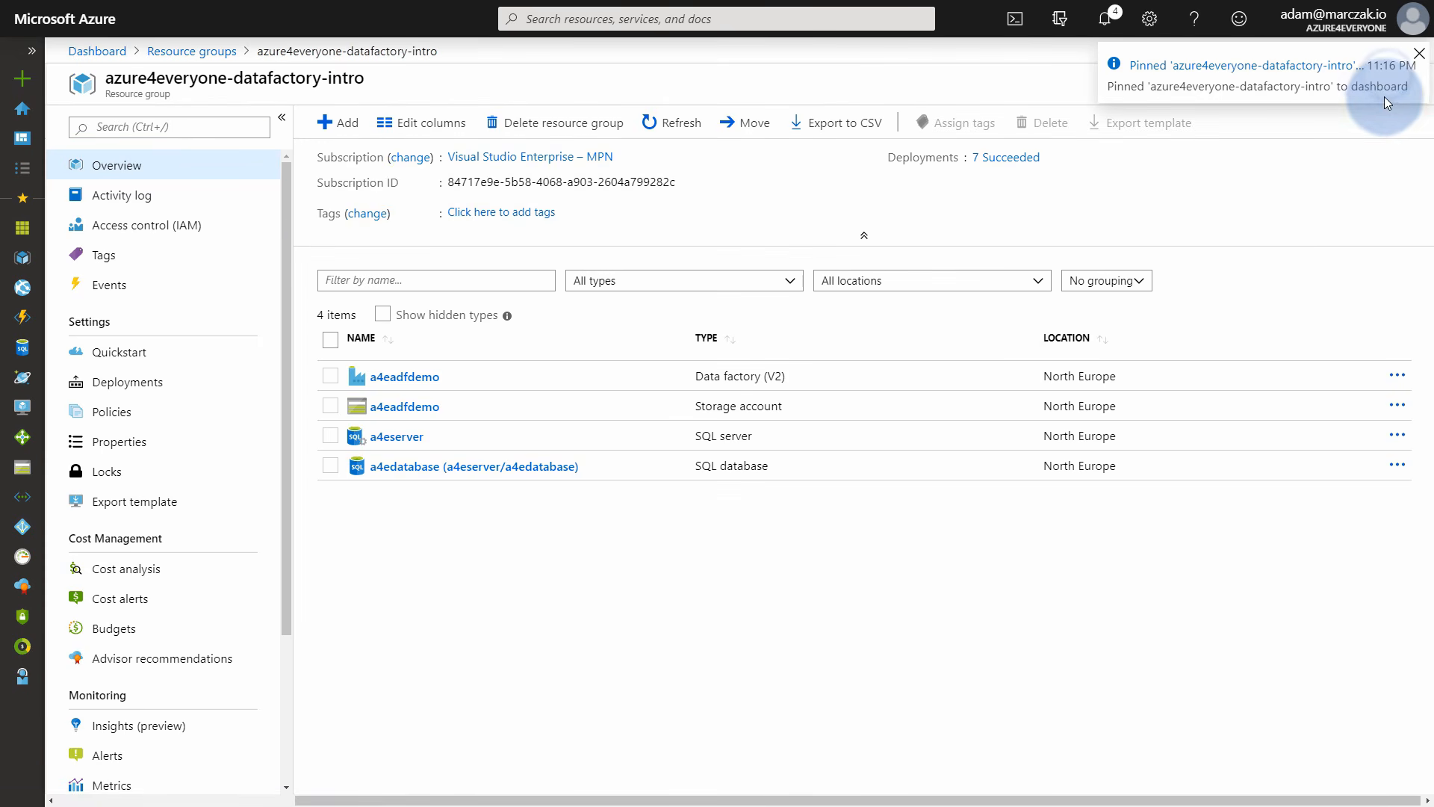
left_click(1419, 54)
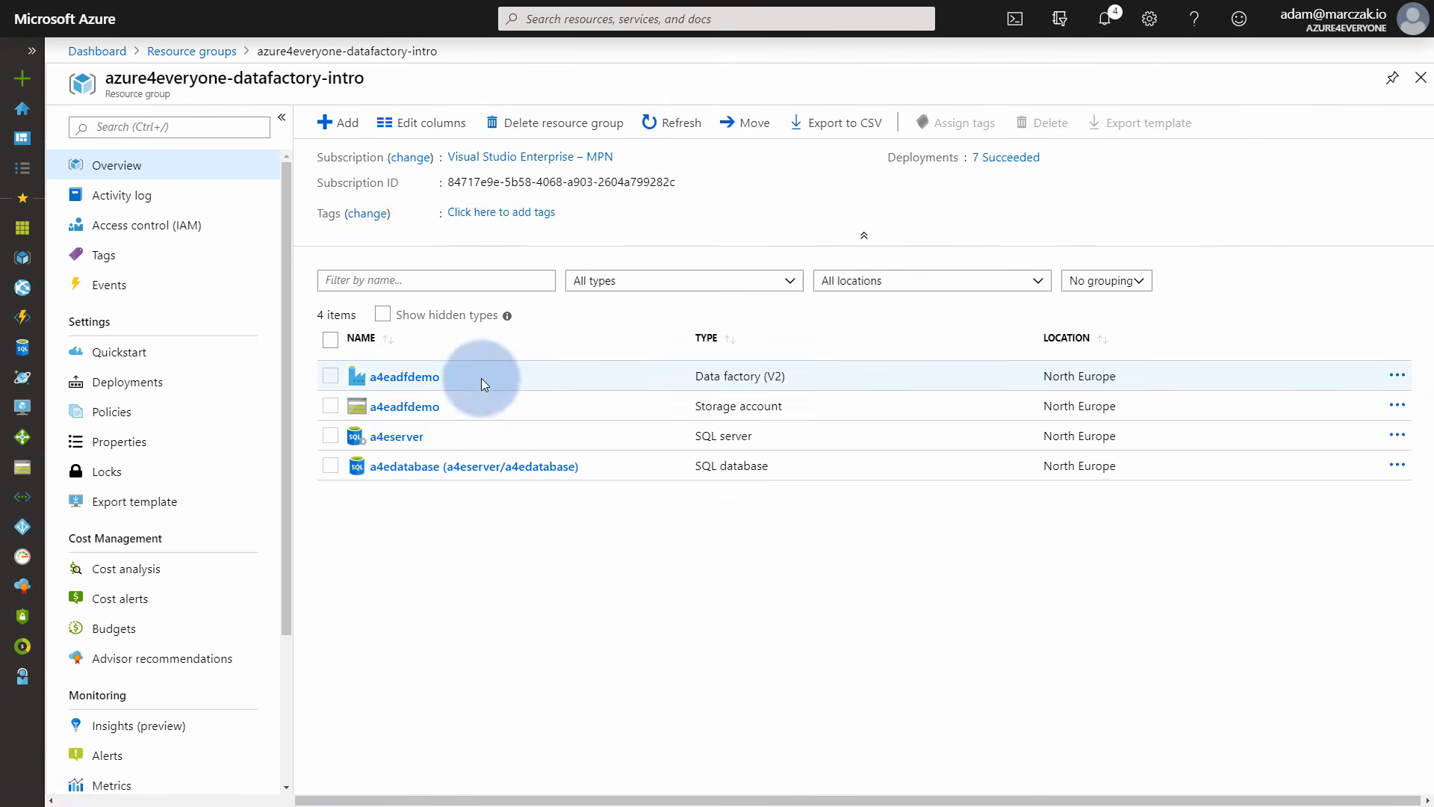
Open the Query editor of a4edatabase and log in with SQL server authentication by entering the admin password.
left_click(424, 467)
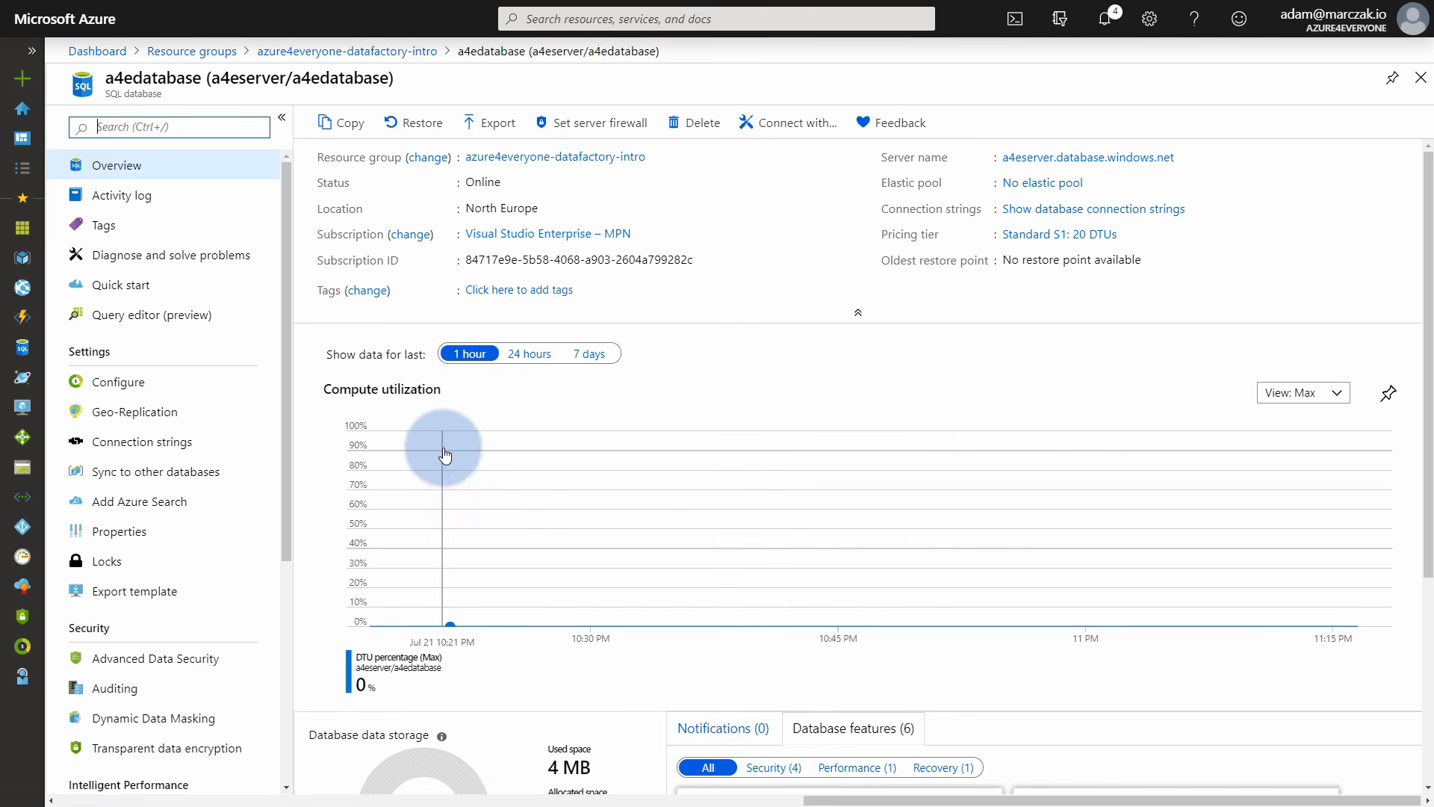
left_click(148, 321)
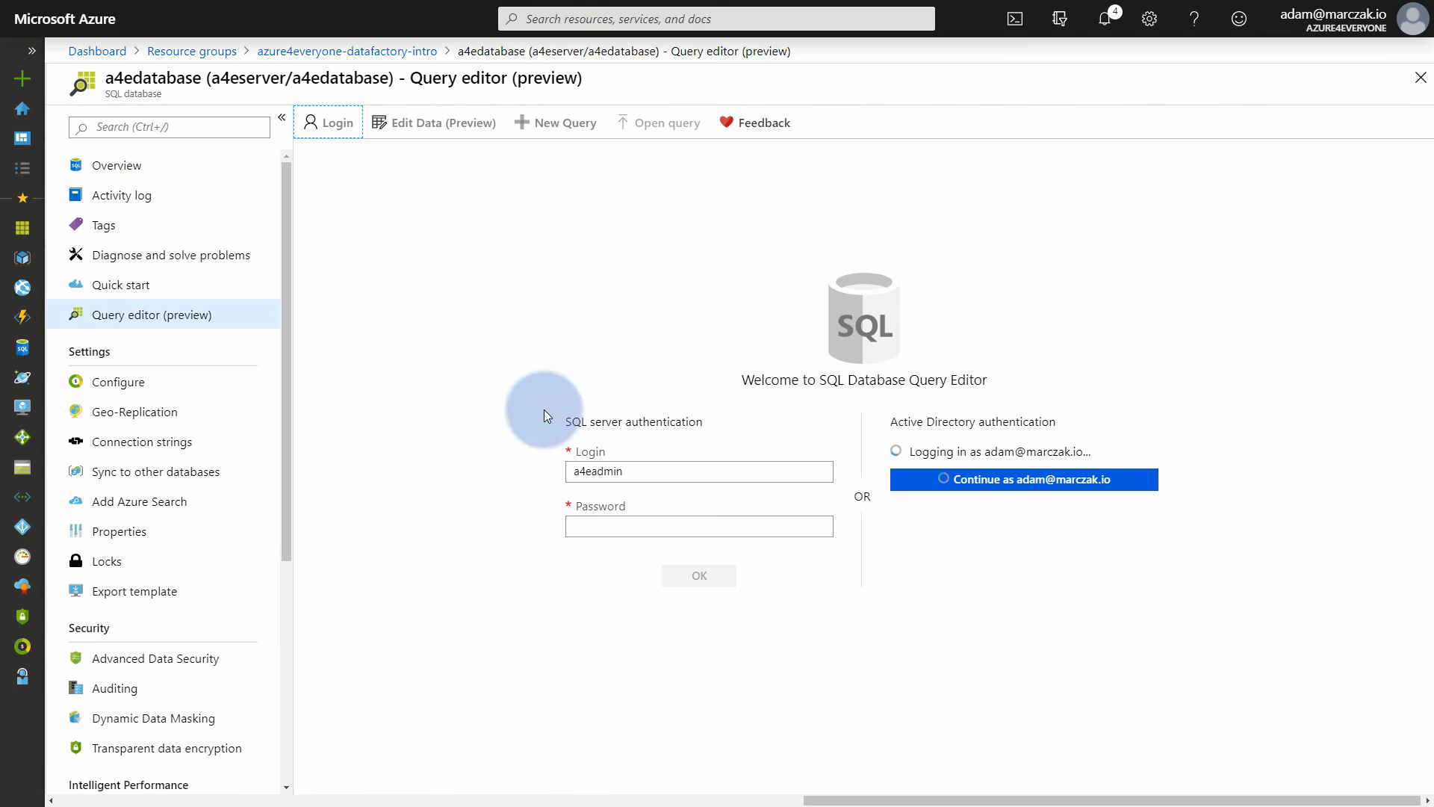
left_click(635, 521)
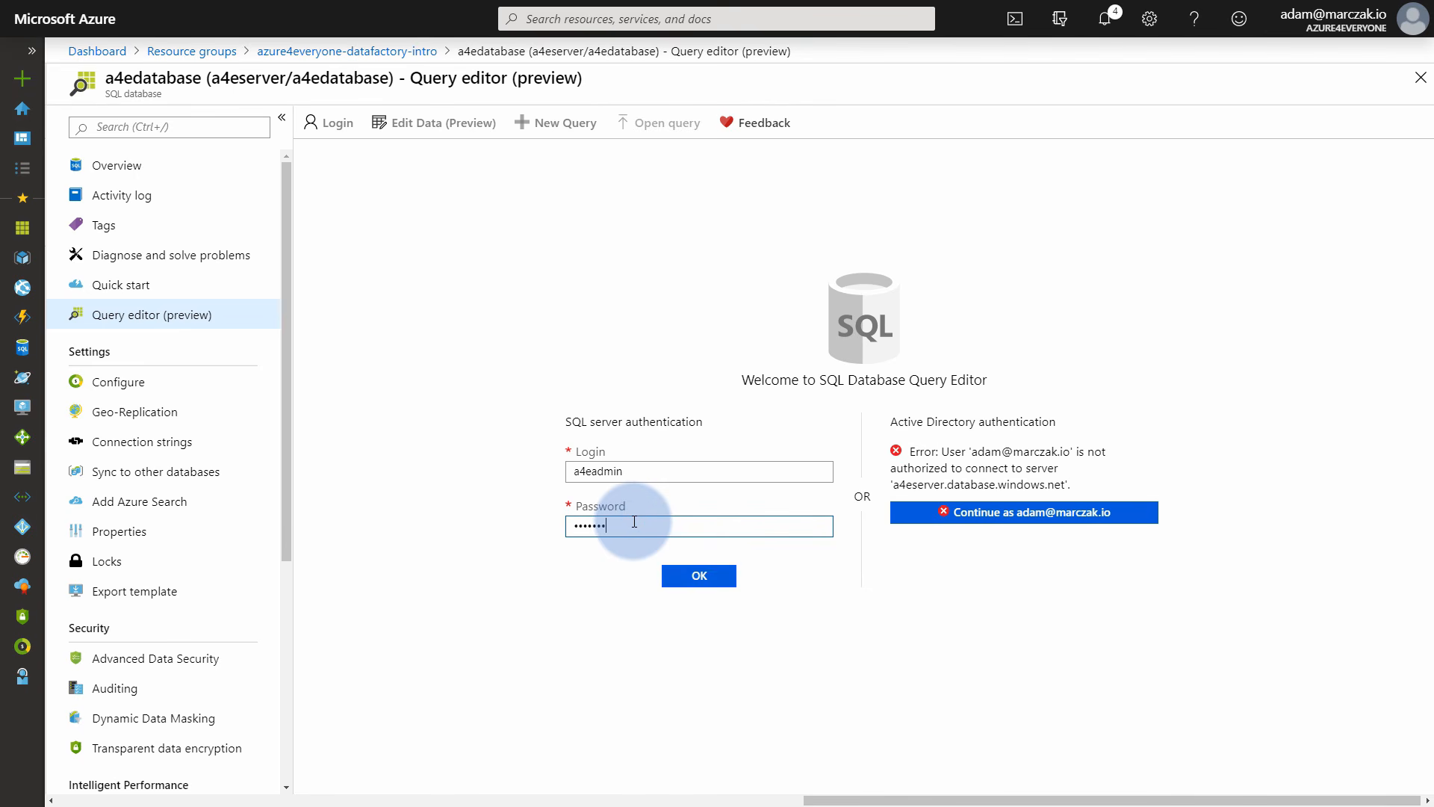
left_click(681, 574)
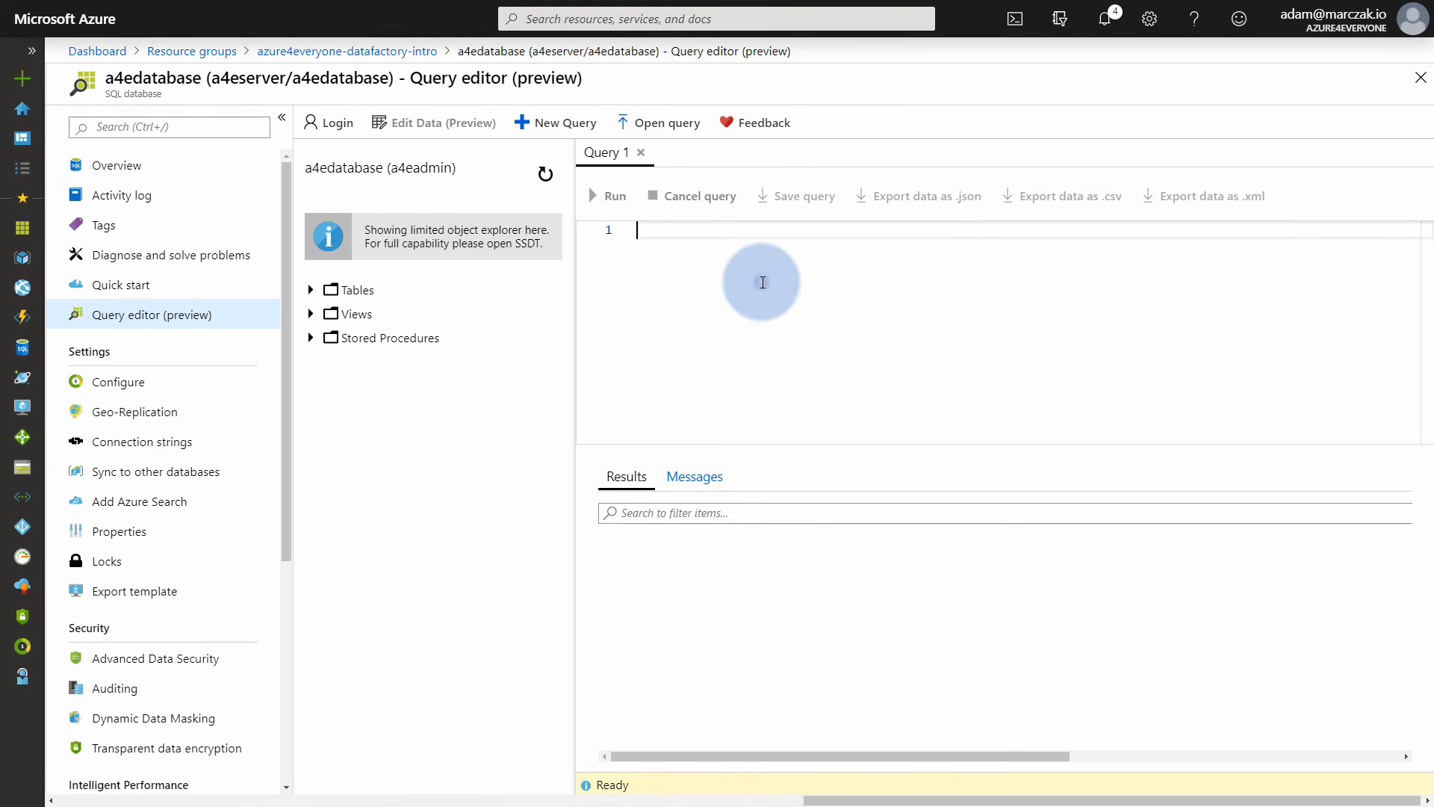
Create a Cars table by query with Car, Model and Origin as varchar(100) and MPG, Cylinders, Displacement, Horsepower, Weight and Acceleration as decimal(18,3).
left_click(763, 283)
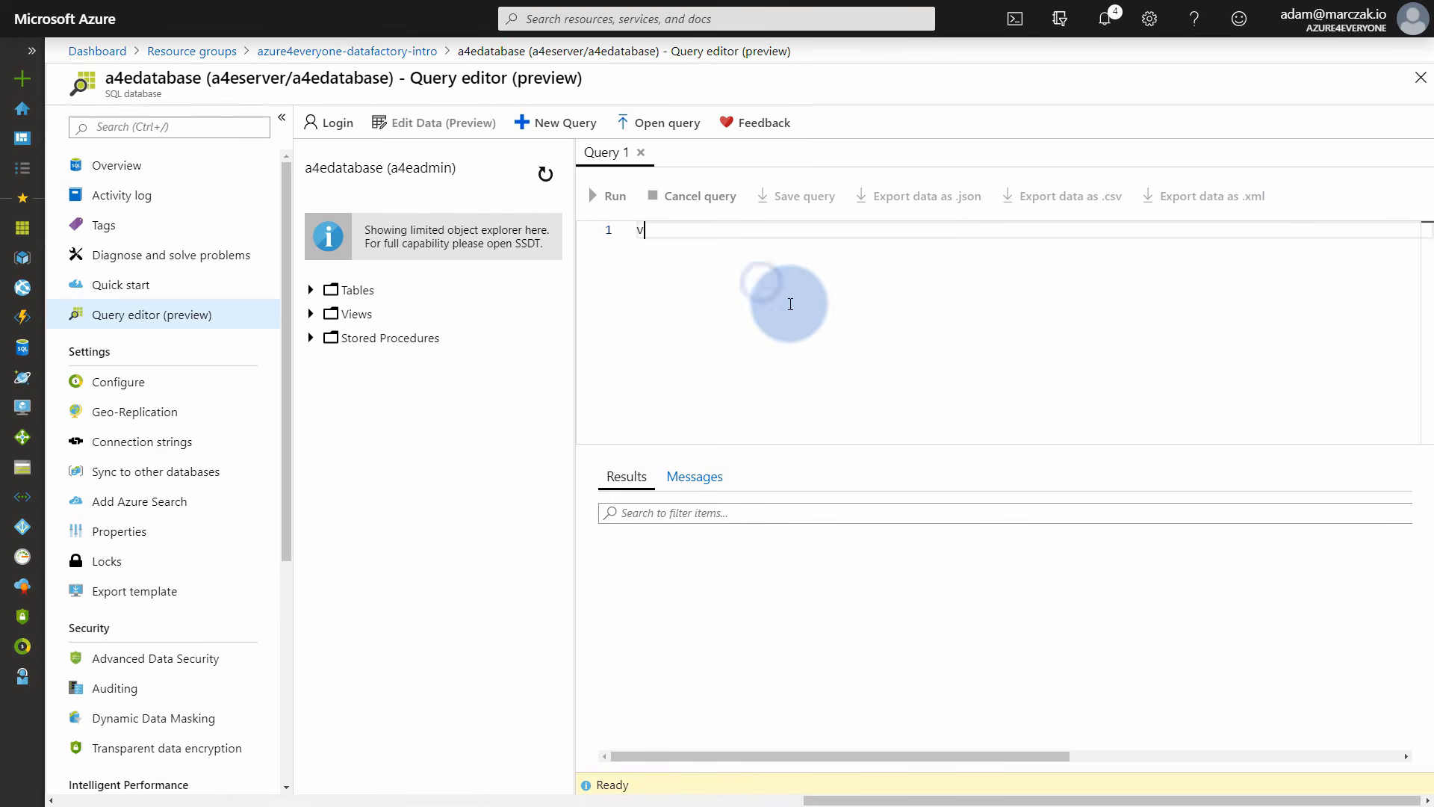
type("CREATE TABLE Cars (   Car varchar(100),   MPG decimal(18,3),   Cylinders decimal(18,3),   Displacement decimal(18,3),   Horsepower decimal(18,3),   Weight decimal(18,3),   Acceleration decimal(18,3),   Model varchar(100),   Origin varchar(100) )")
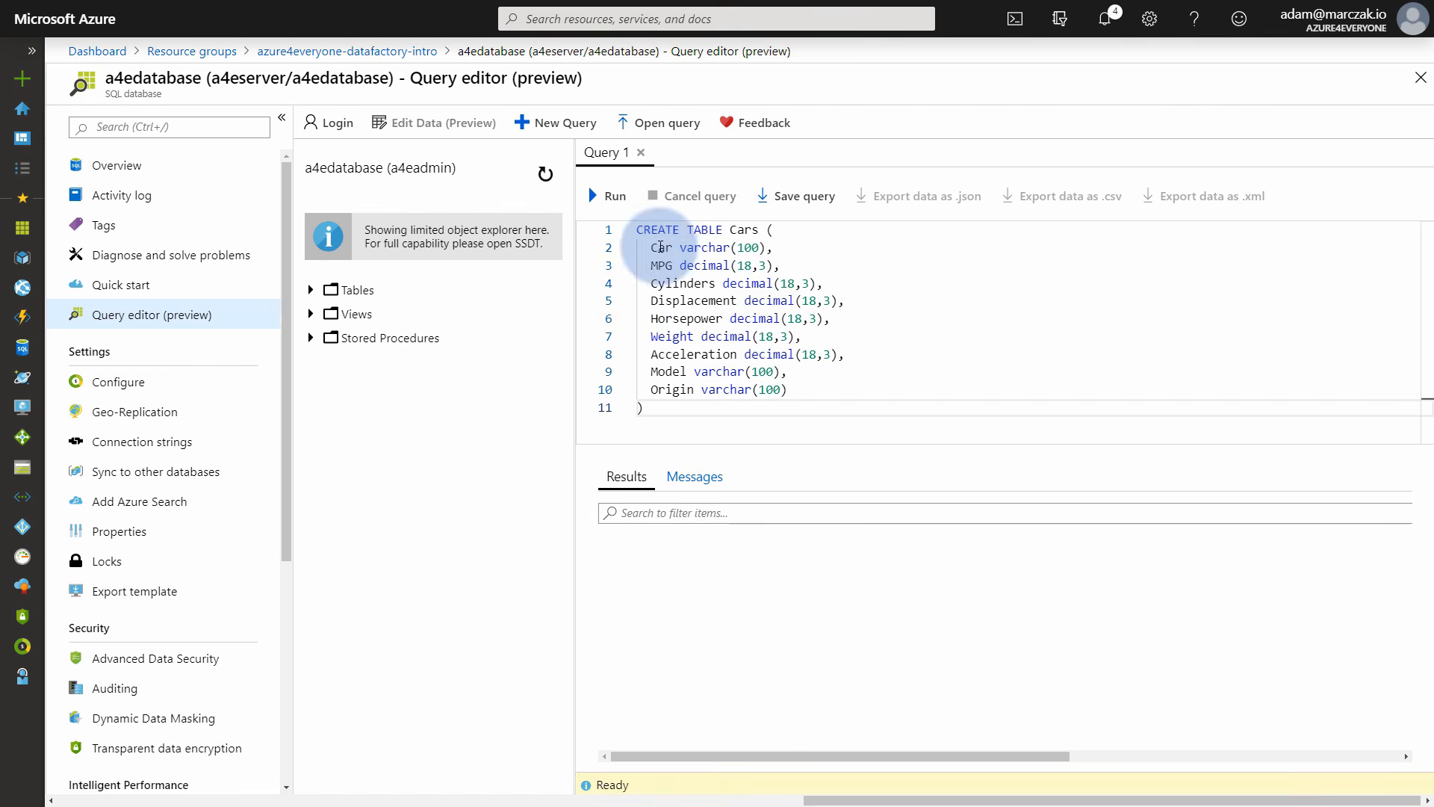
left_click(613, 195)
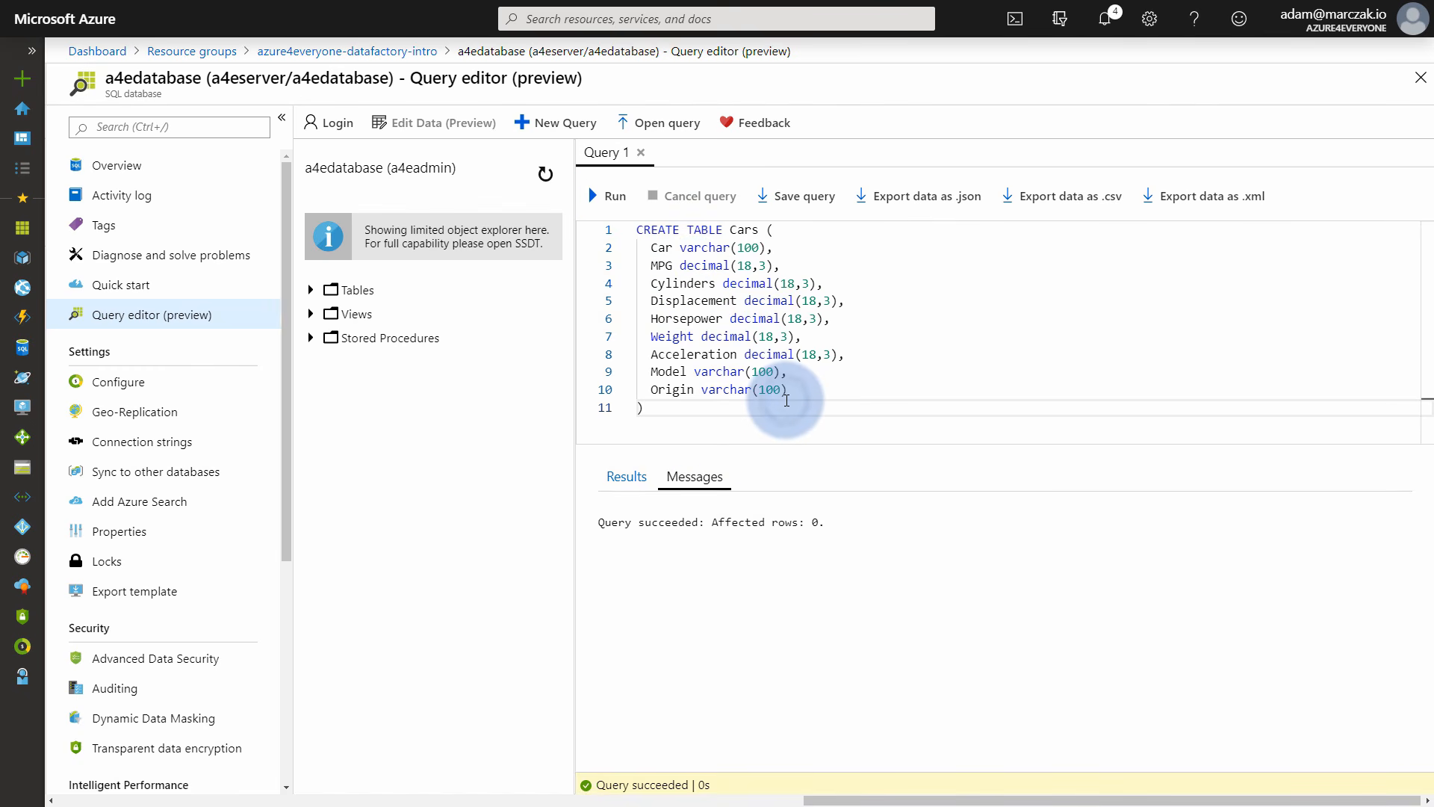
Clear the query text and expand the database's tables to examine the columns of dbo.Cars.
key("ctrl+a")
key("Delete")
left_click(312, 290)
left_click(329, 314)
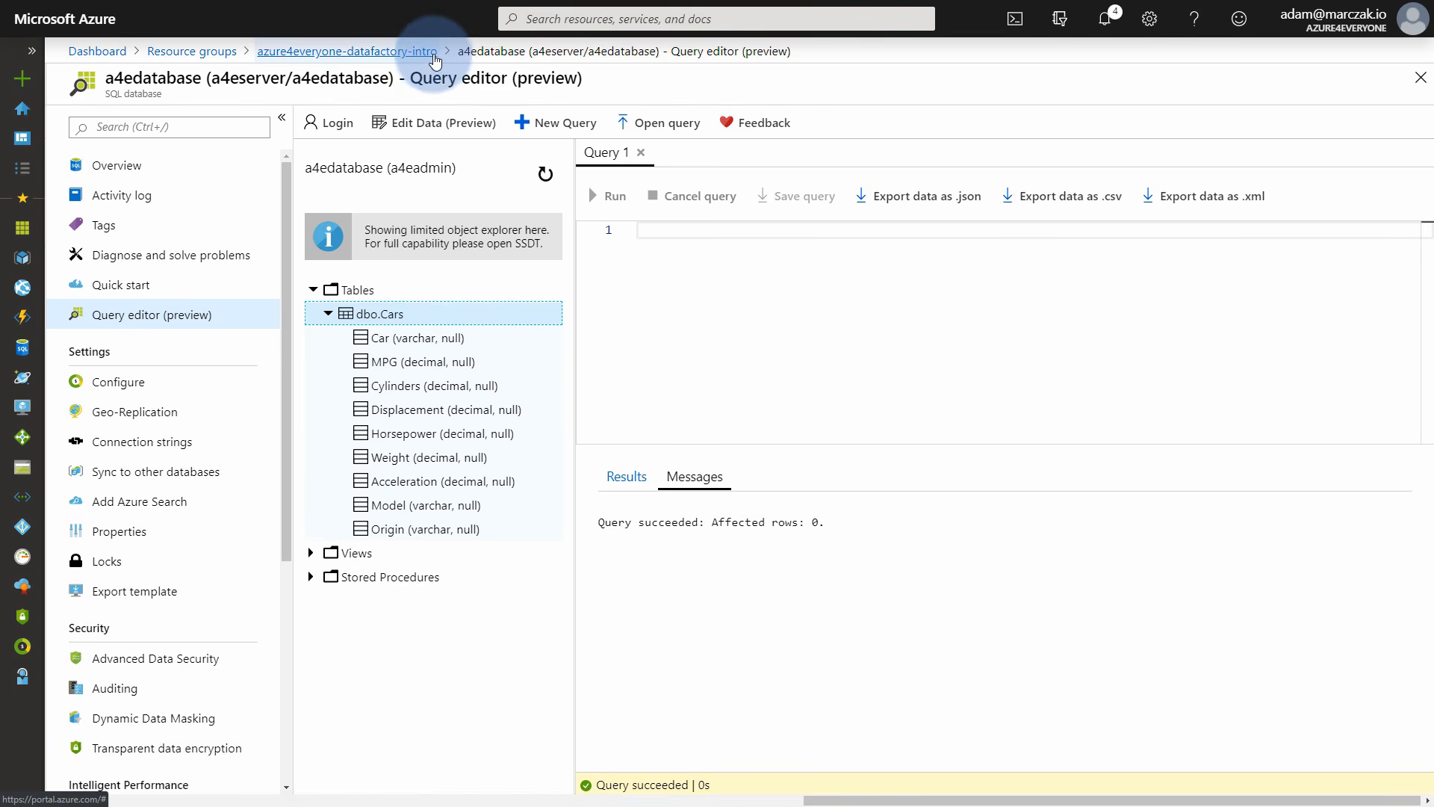
Return to the azure4everyone-datafactory-intro resource group, open the a4eadfdemo data factory and launch its authoring and monitoring site.
left_click(434, 52)
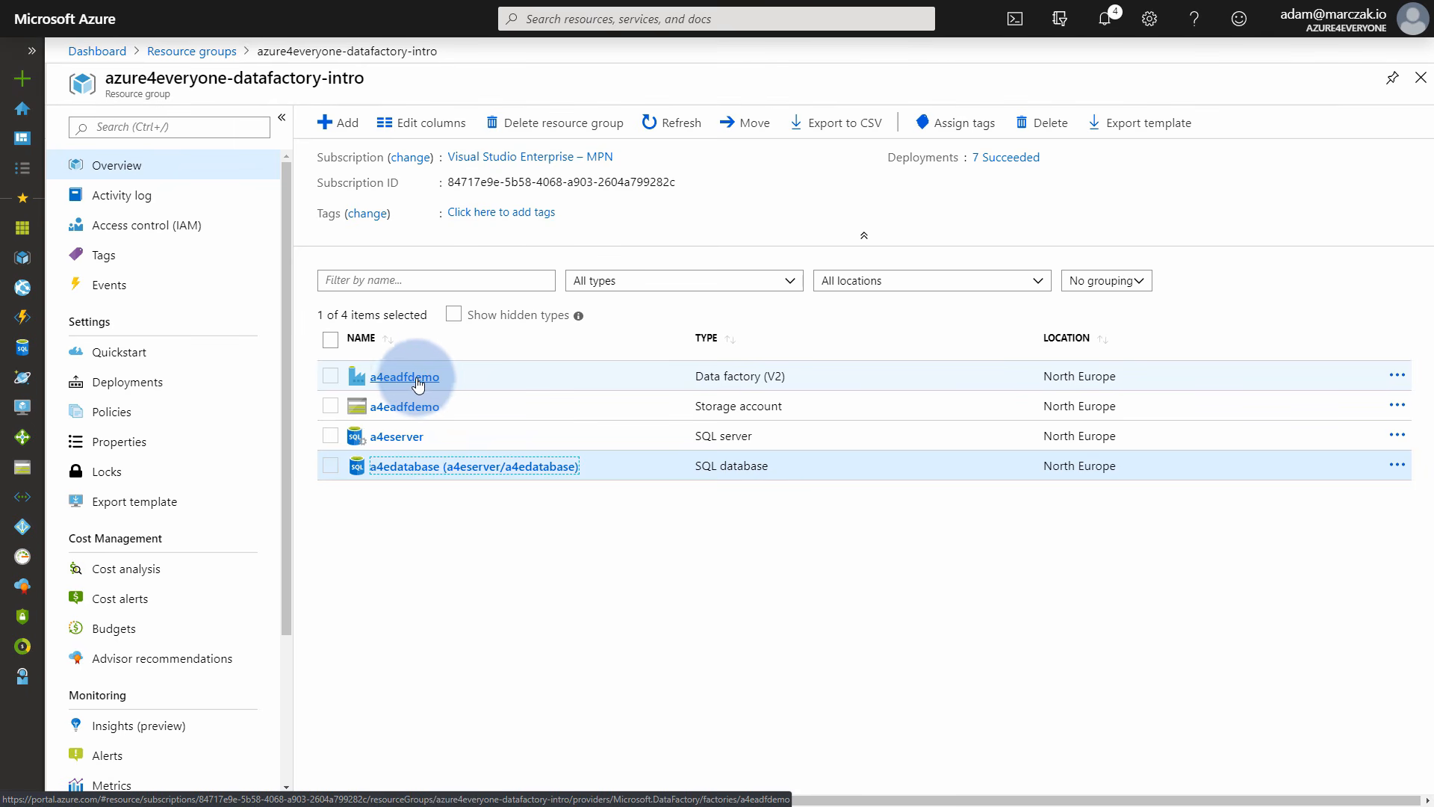
left_click(413, 377)
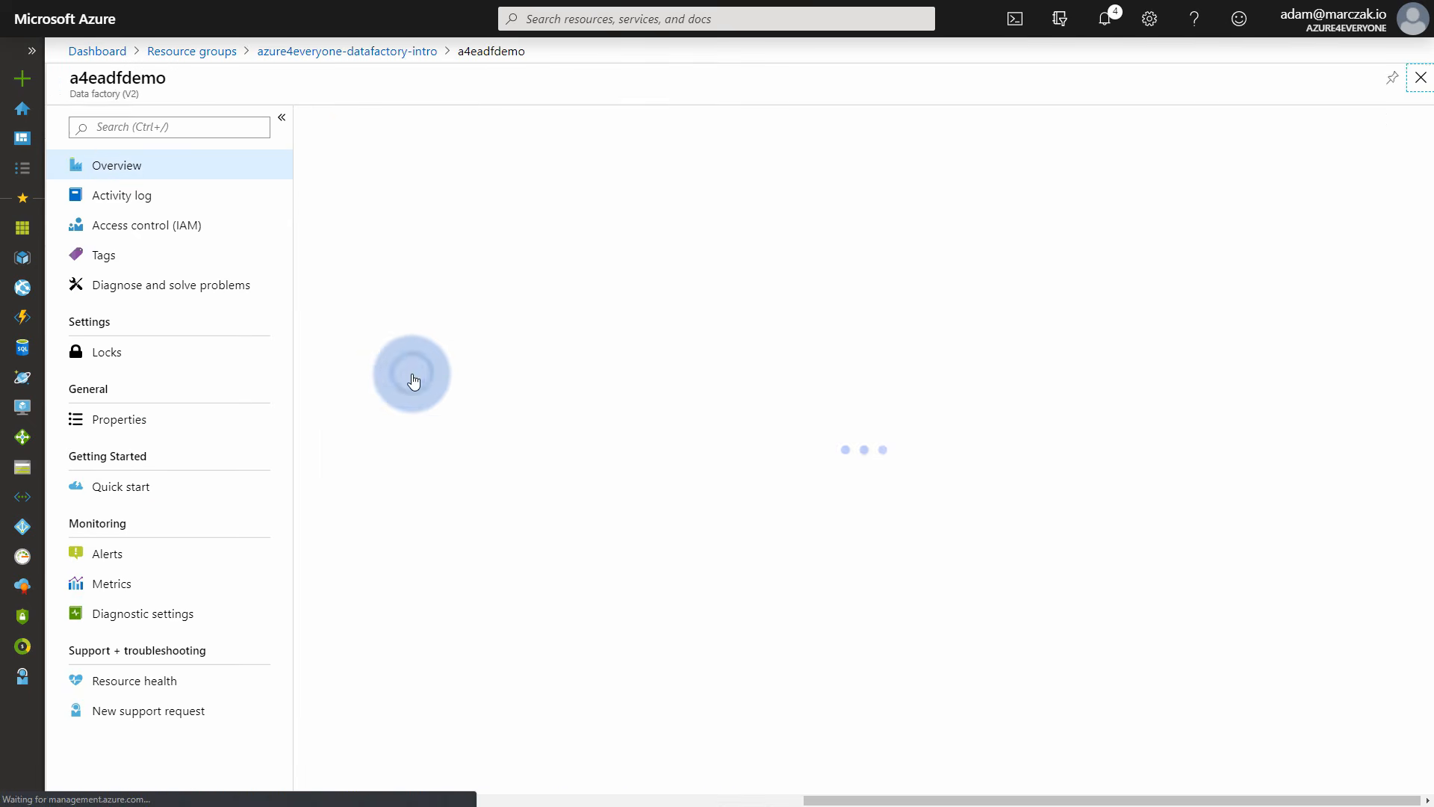
left_click(797, 372)
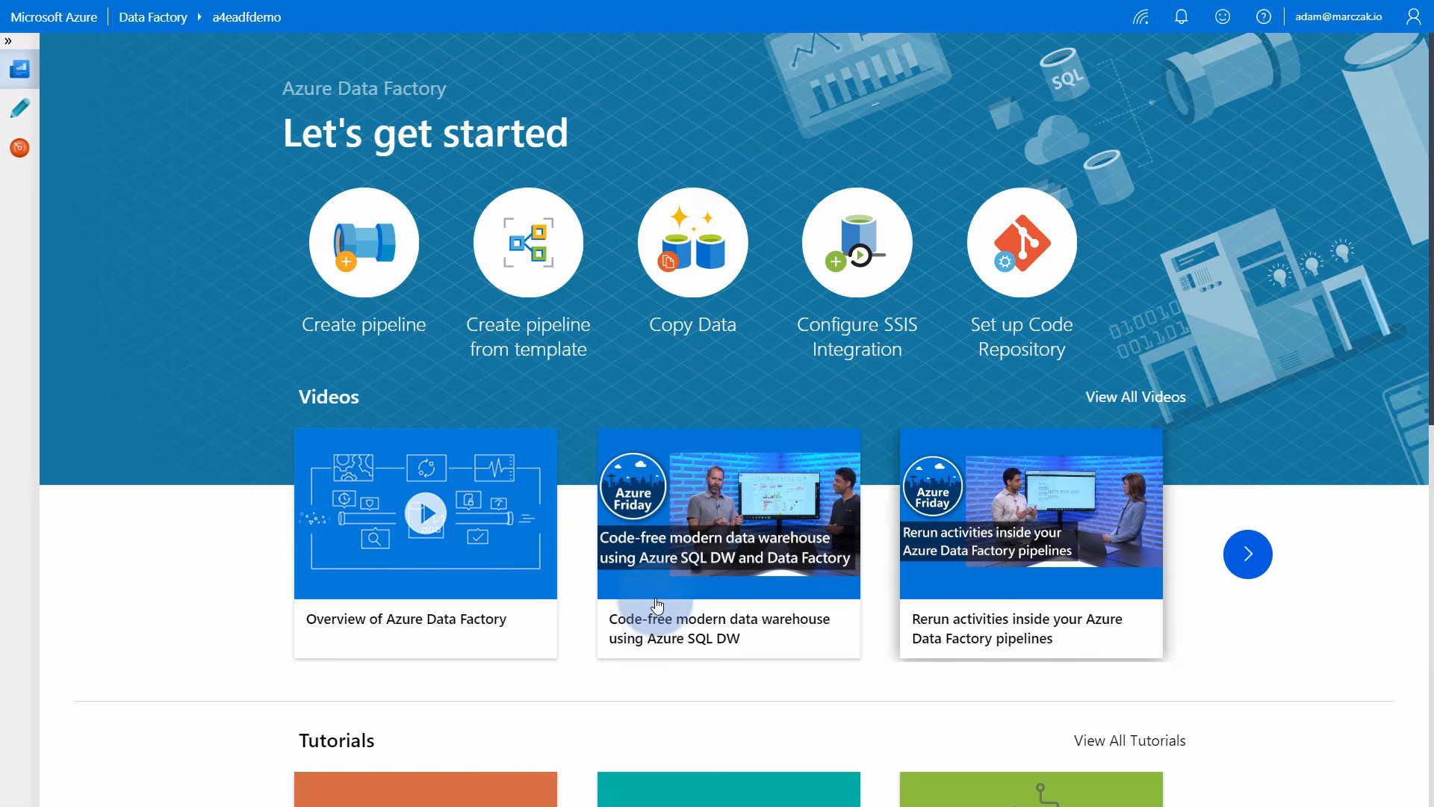
Look through the videos and tutorials on the Data Factory start page and open the authoring workspace.
scroll(641, 608, "down", 3)
scroll(576, 473, "down", 2)
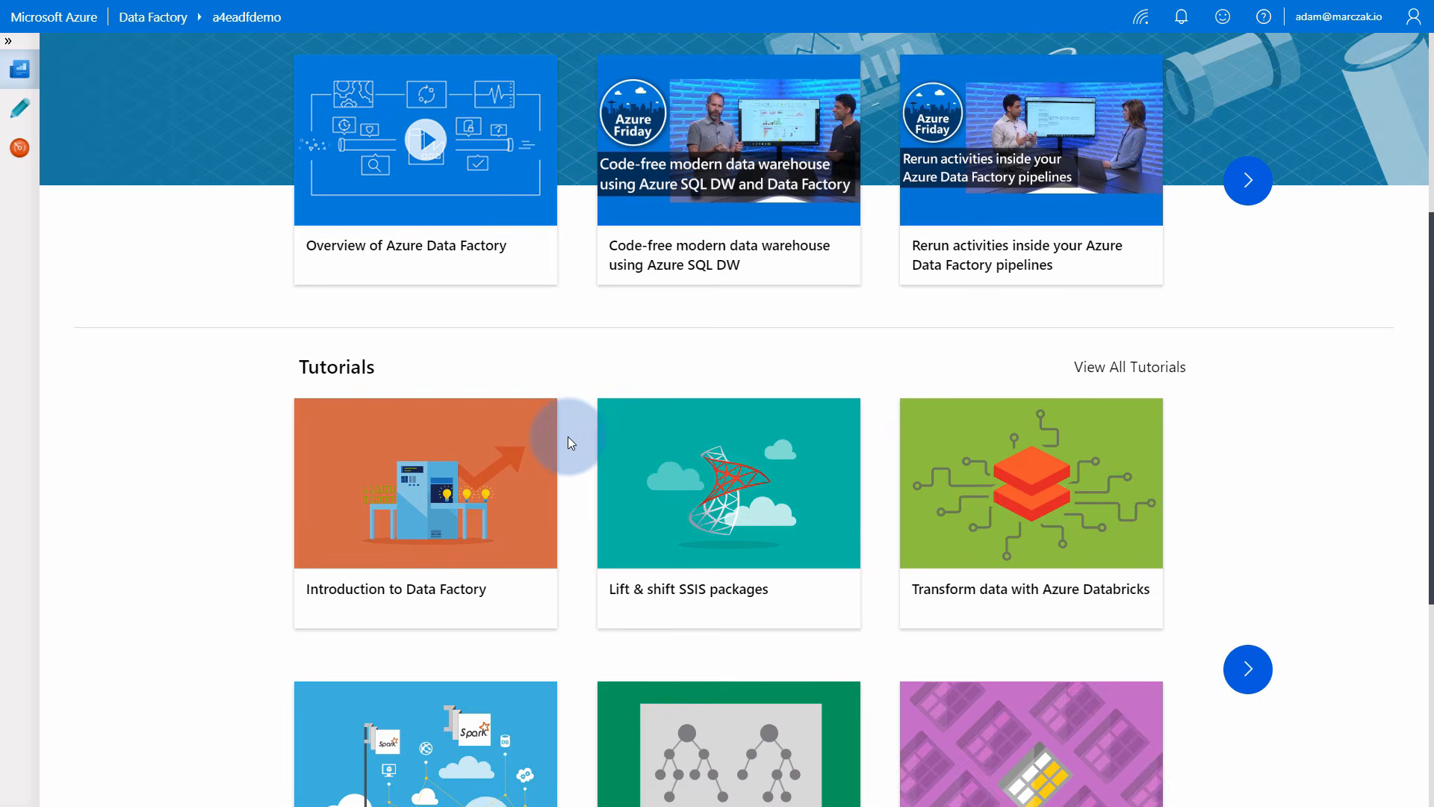
scroll(568, 436, "down", 7)
scroll(571, 436, "up", 10)
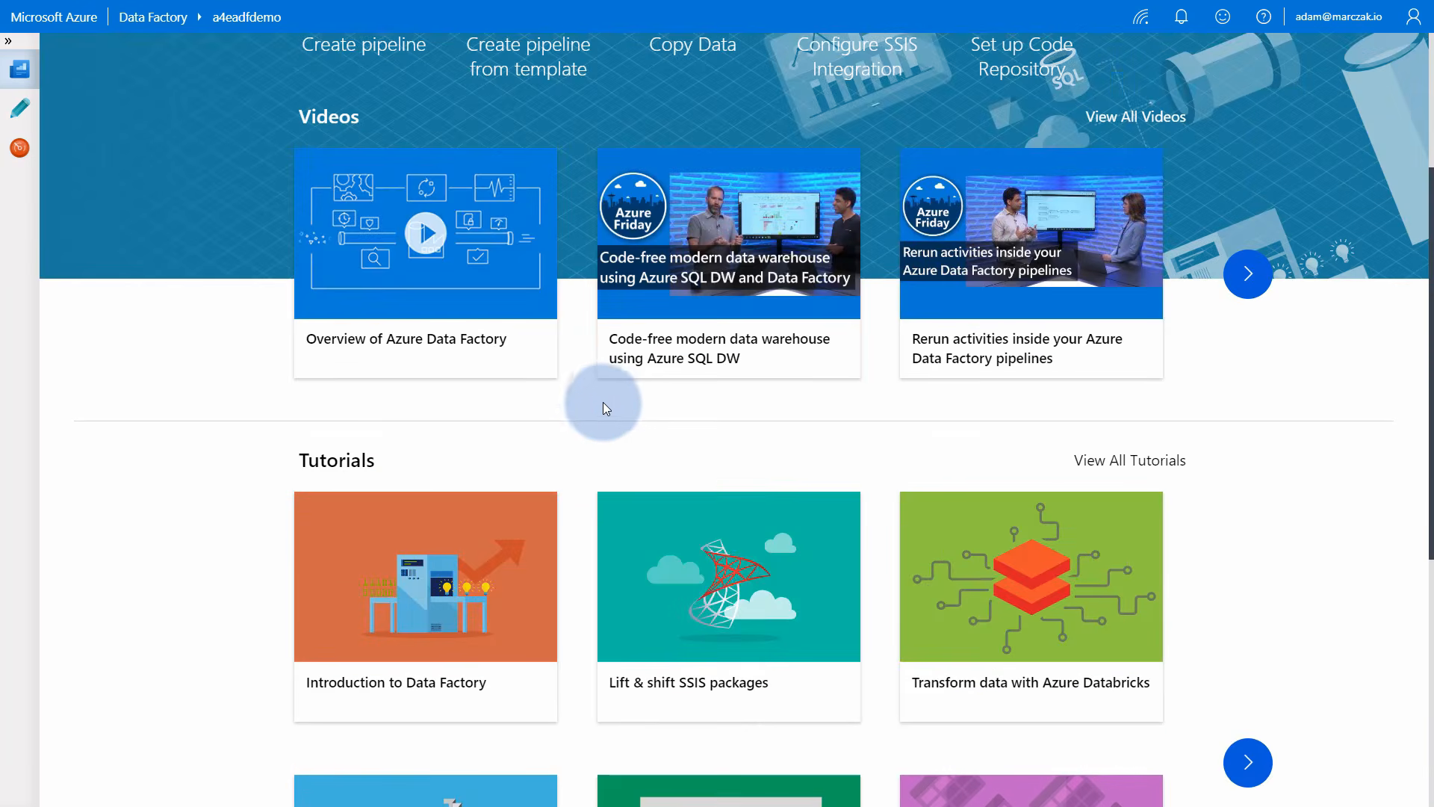
left_click(20, 110)
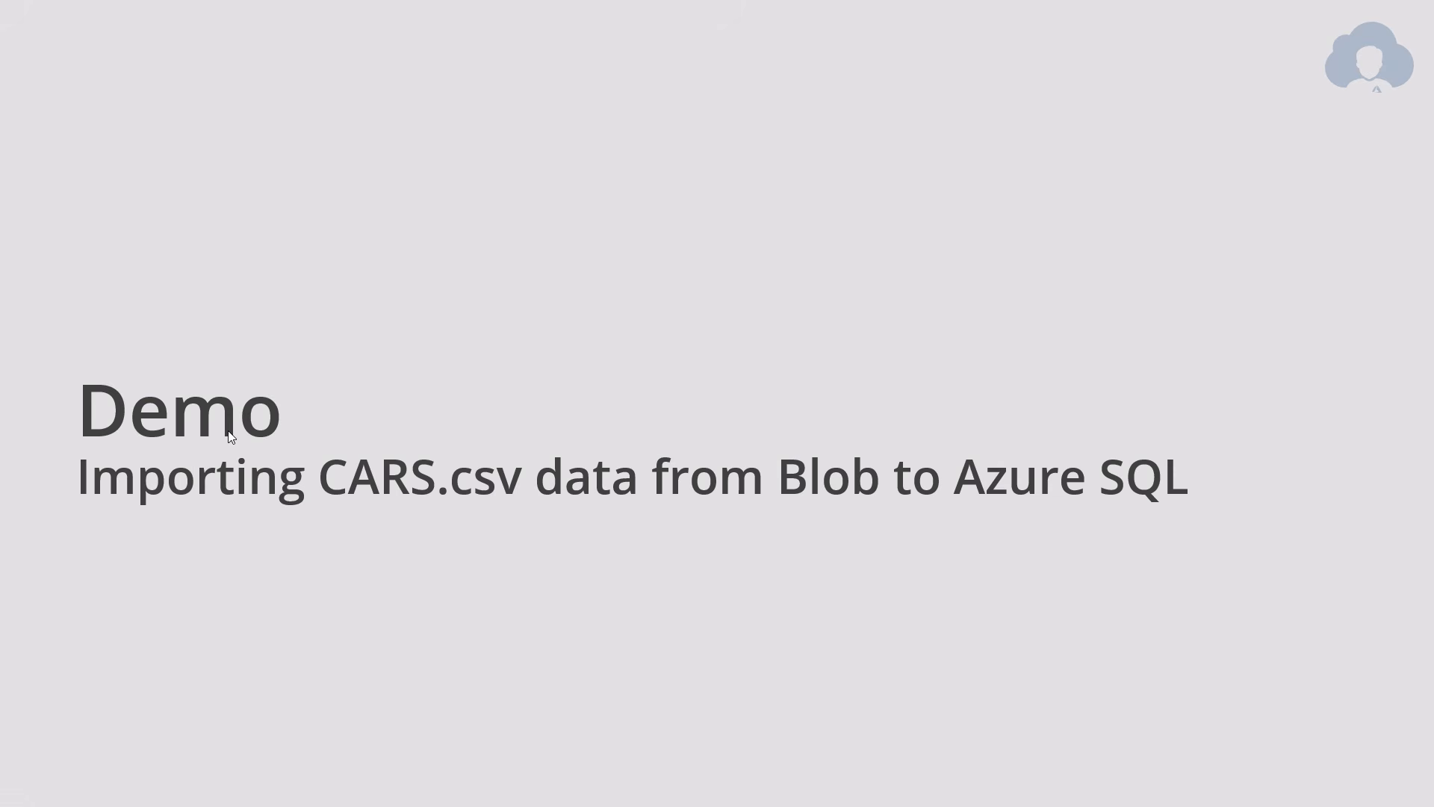
left_click(391, 469)
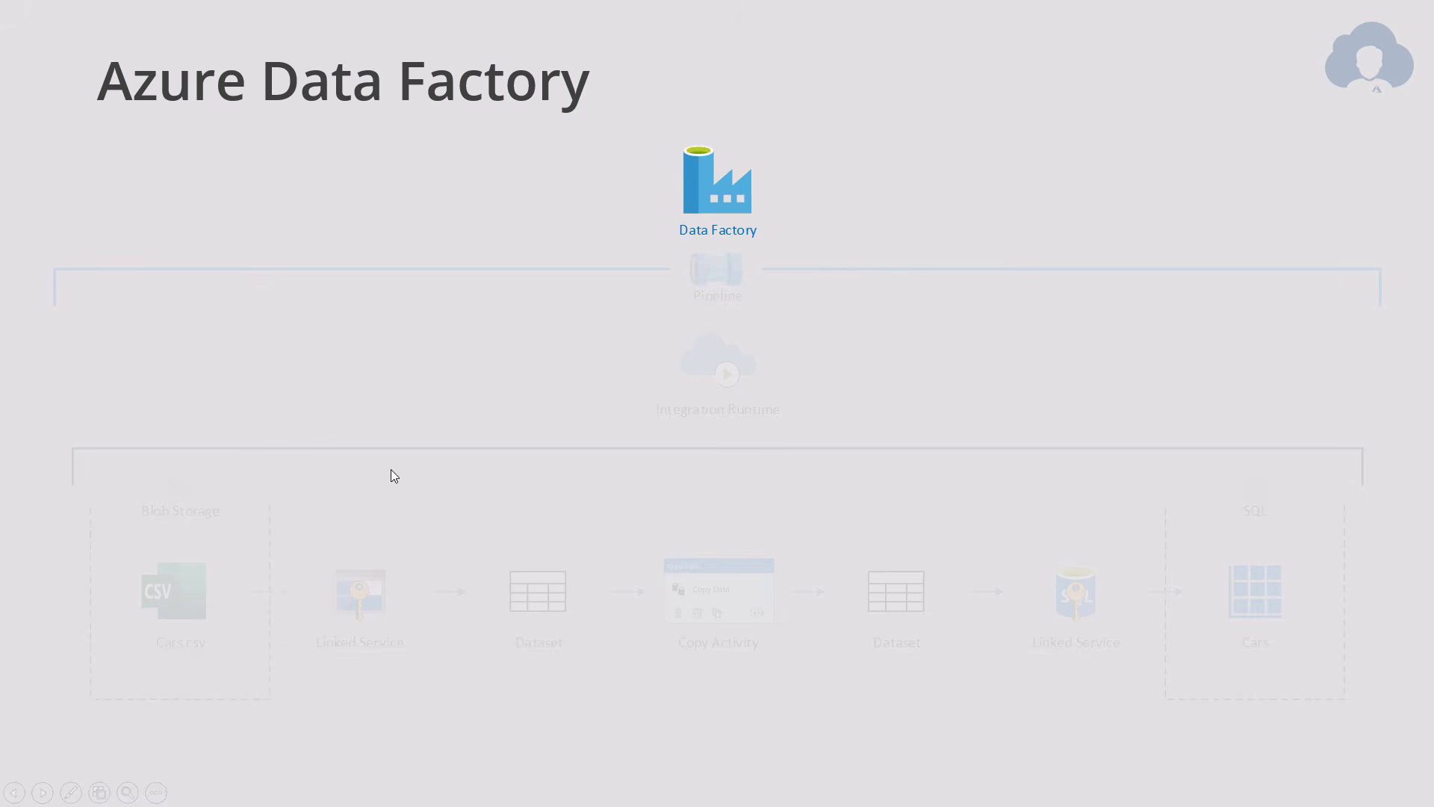
left_click(626, 727)
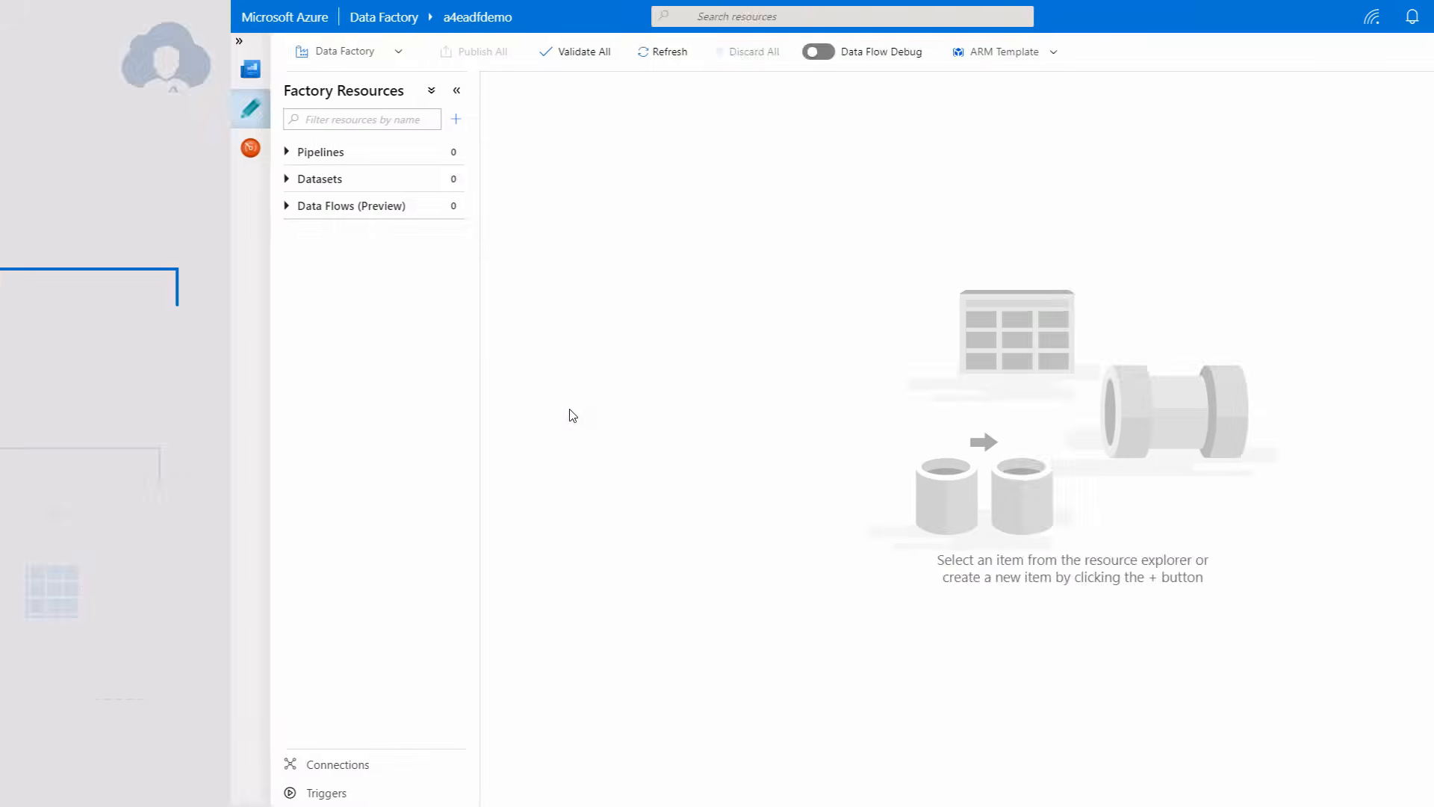
Add a new pipeline to the data factory and name it Blob To SQL.
left_click(223, 153)
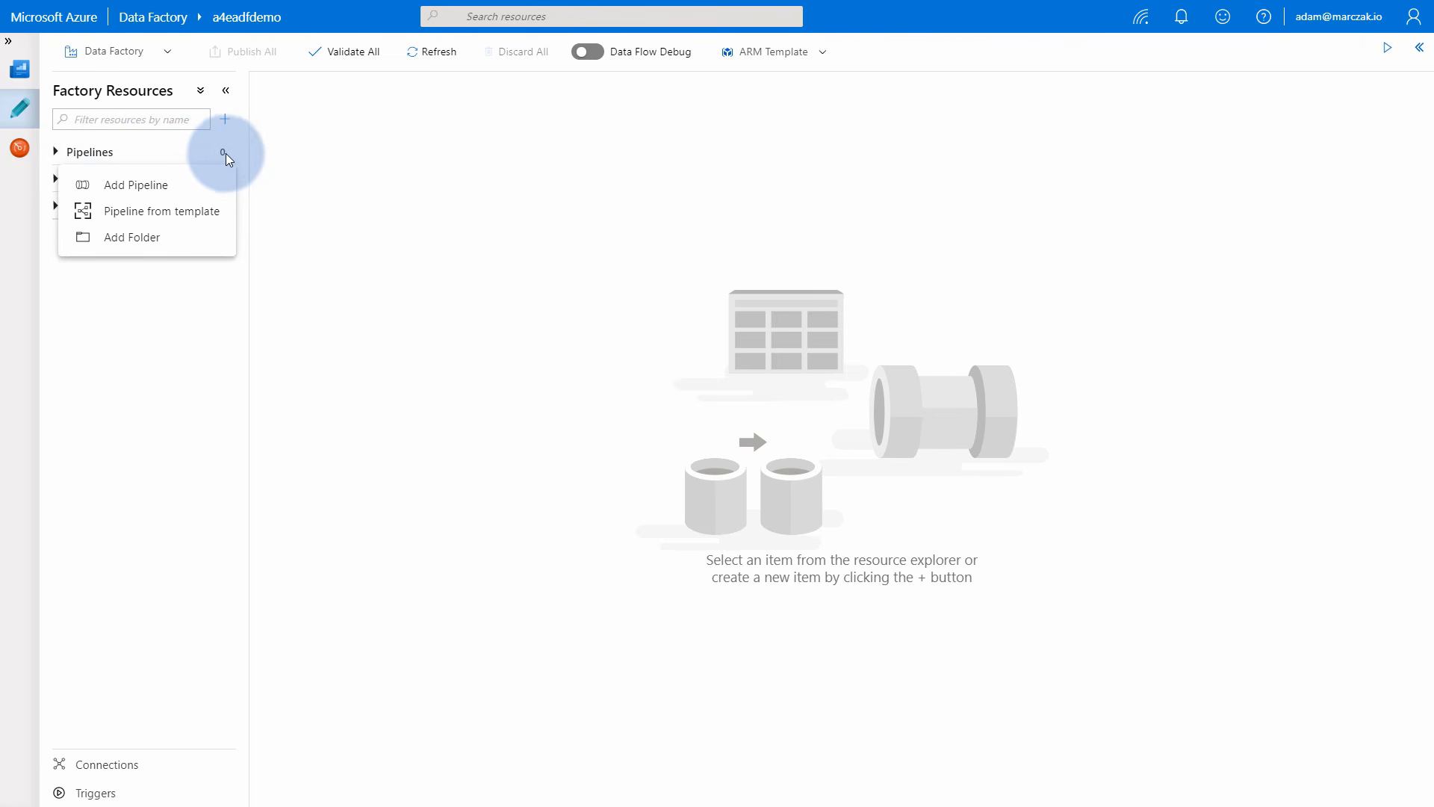
left_click(149, 192)
left_click(676, 555)
left_click_drag(629, 554, 542, 566)
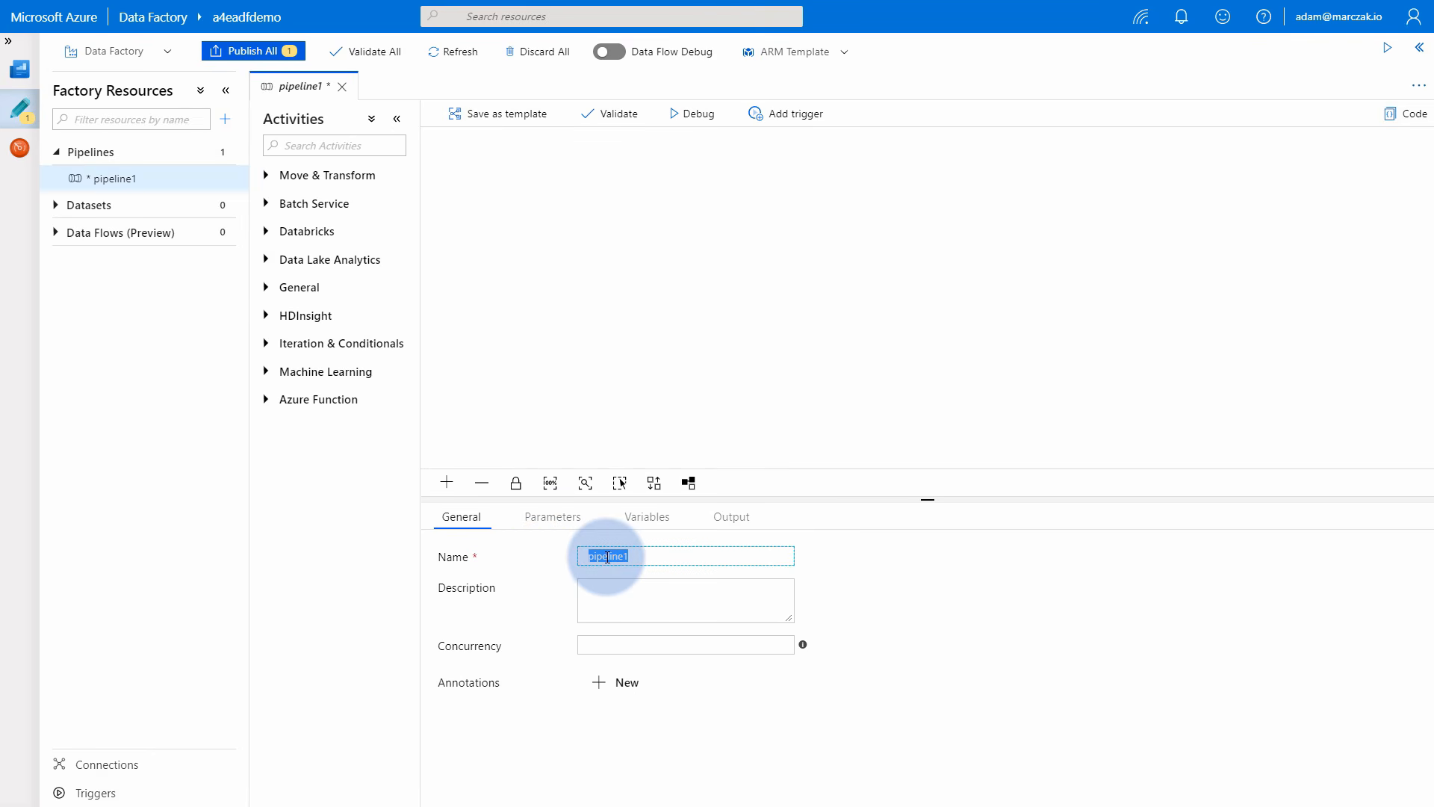
type("Blob To ")
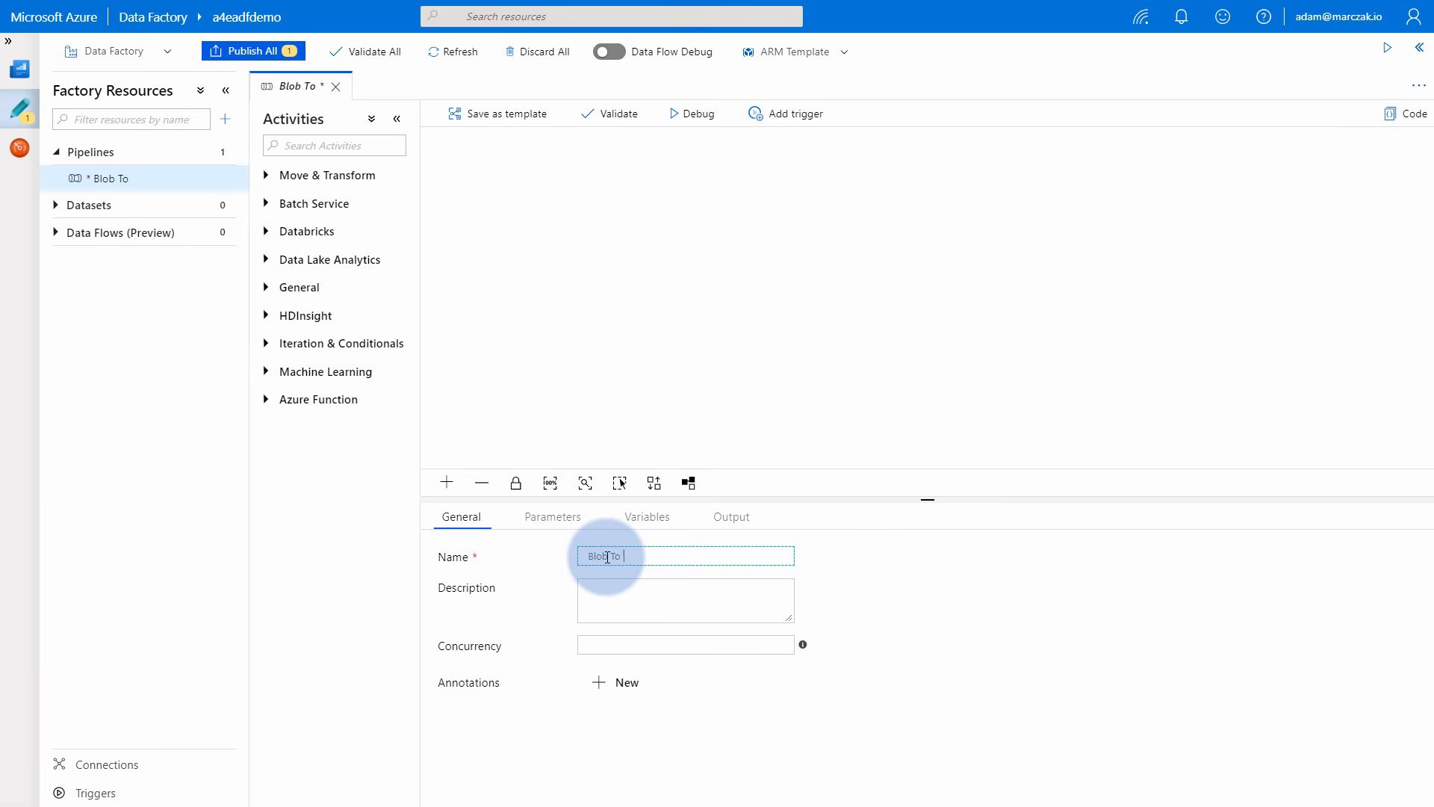
type("SQL")
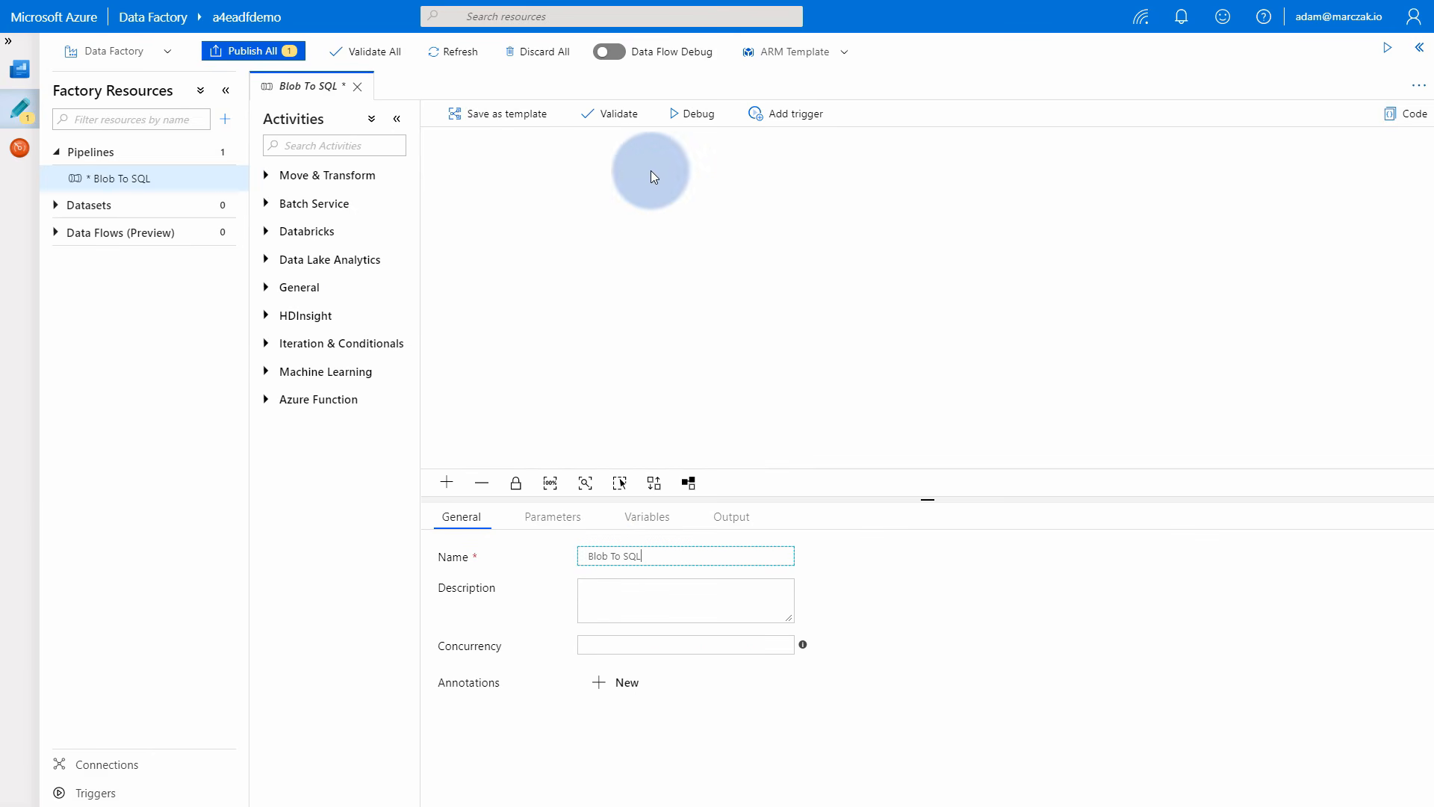
left_click(598, 224)
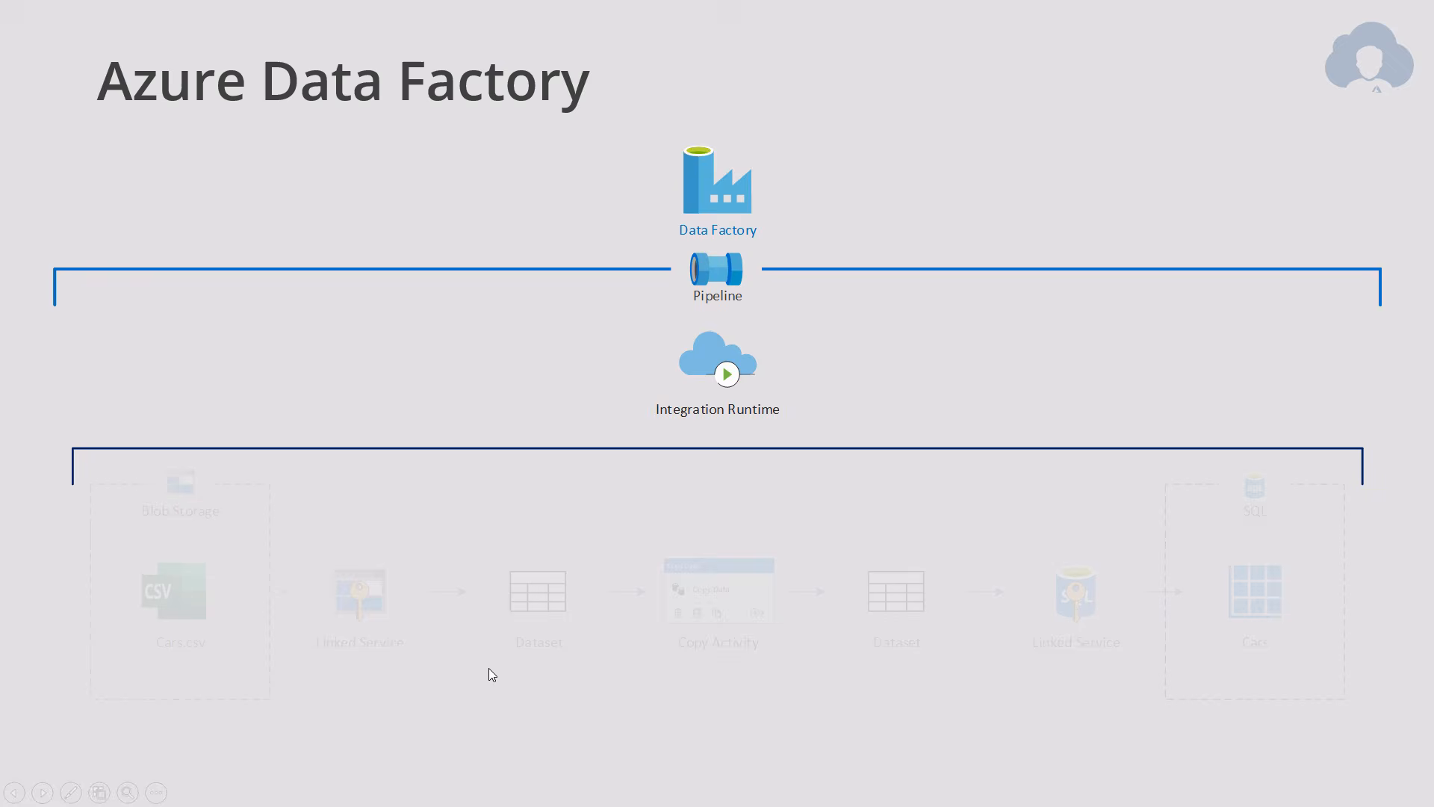
left_click(489, 669)
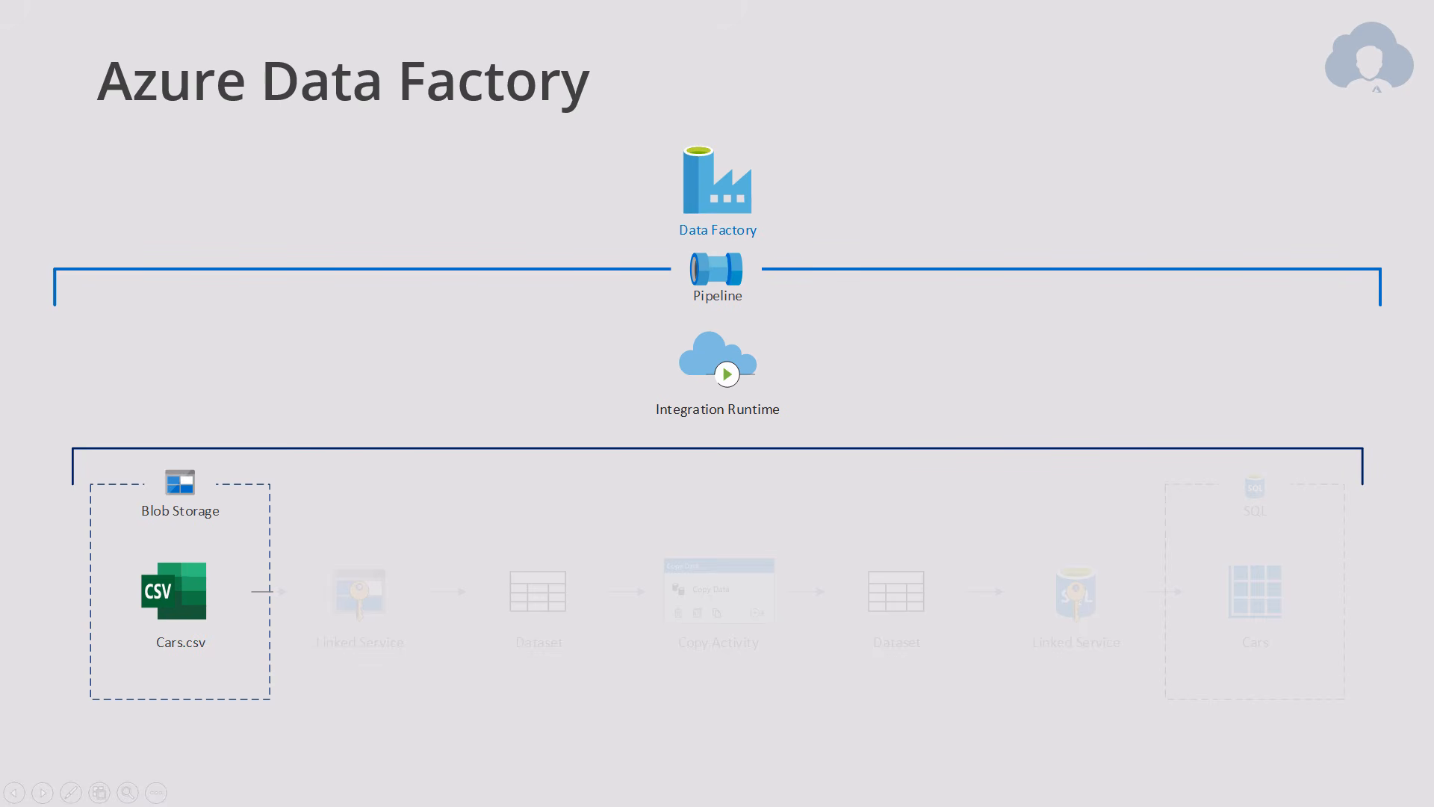
key("Right")
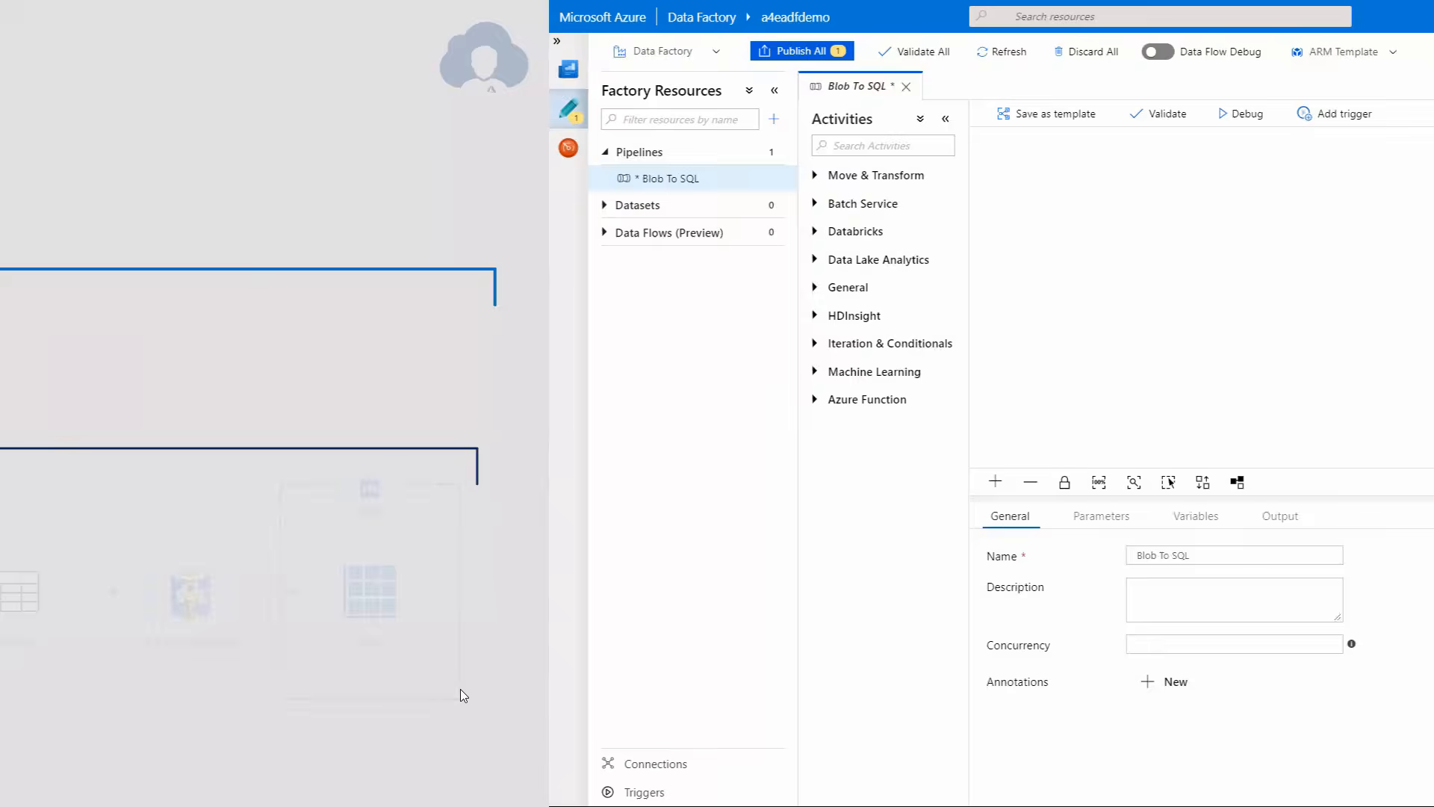
left_click(456, 666)
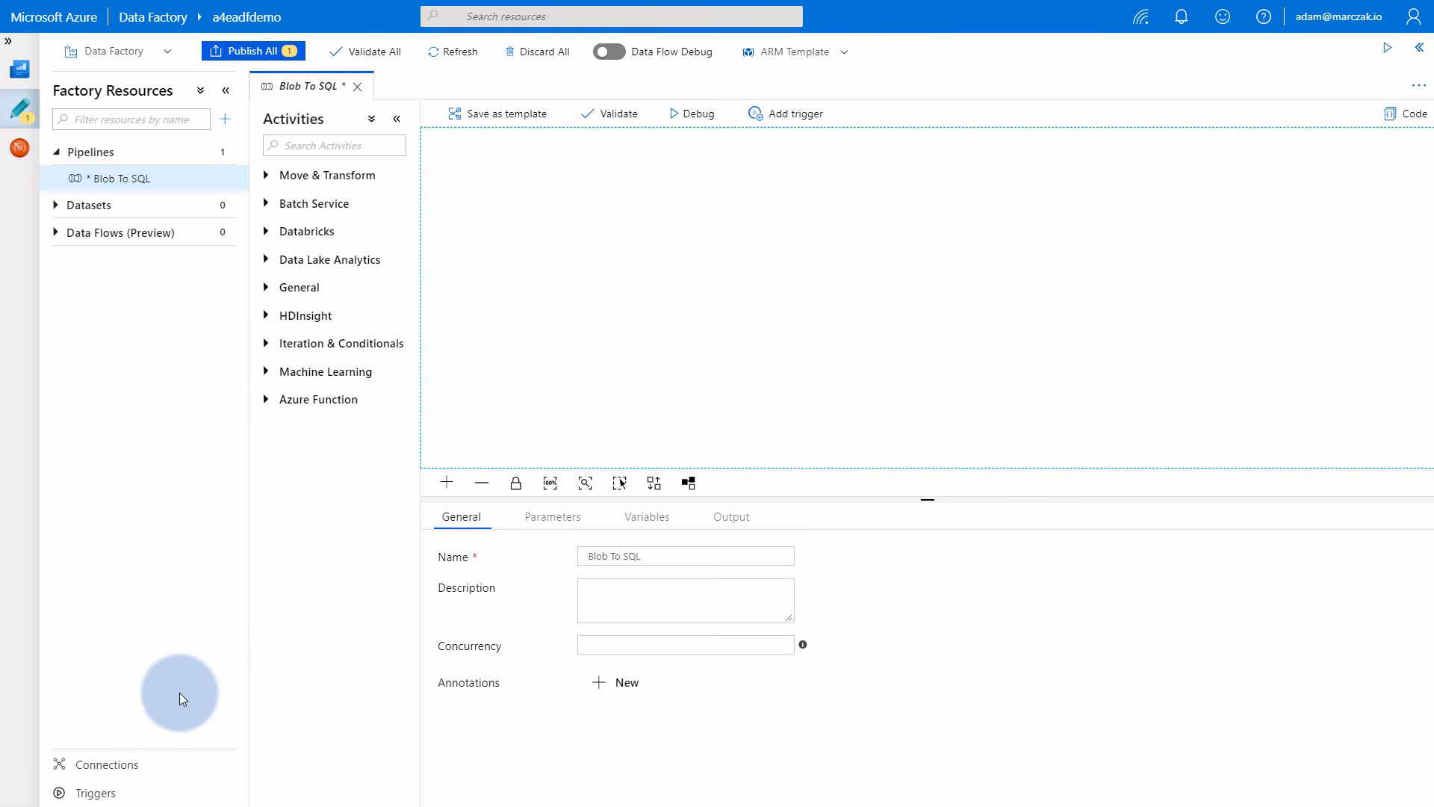
Start a new Azure Blob Storage linked service in the data factory's connections and name it Inputblob.
left_click(110, 776)
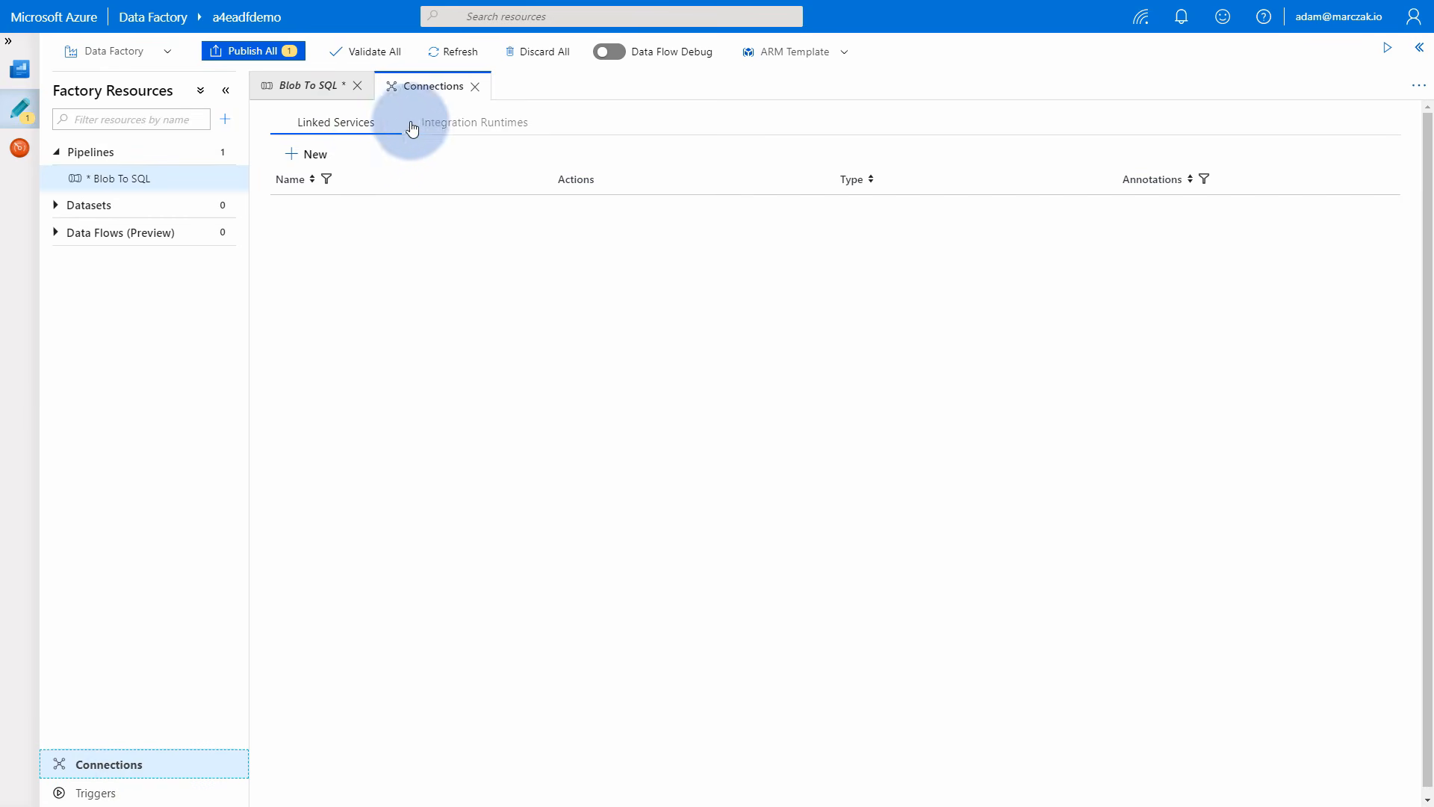
left_click(308, 153)
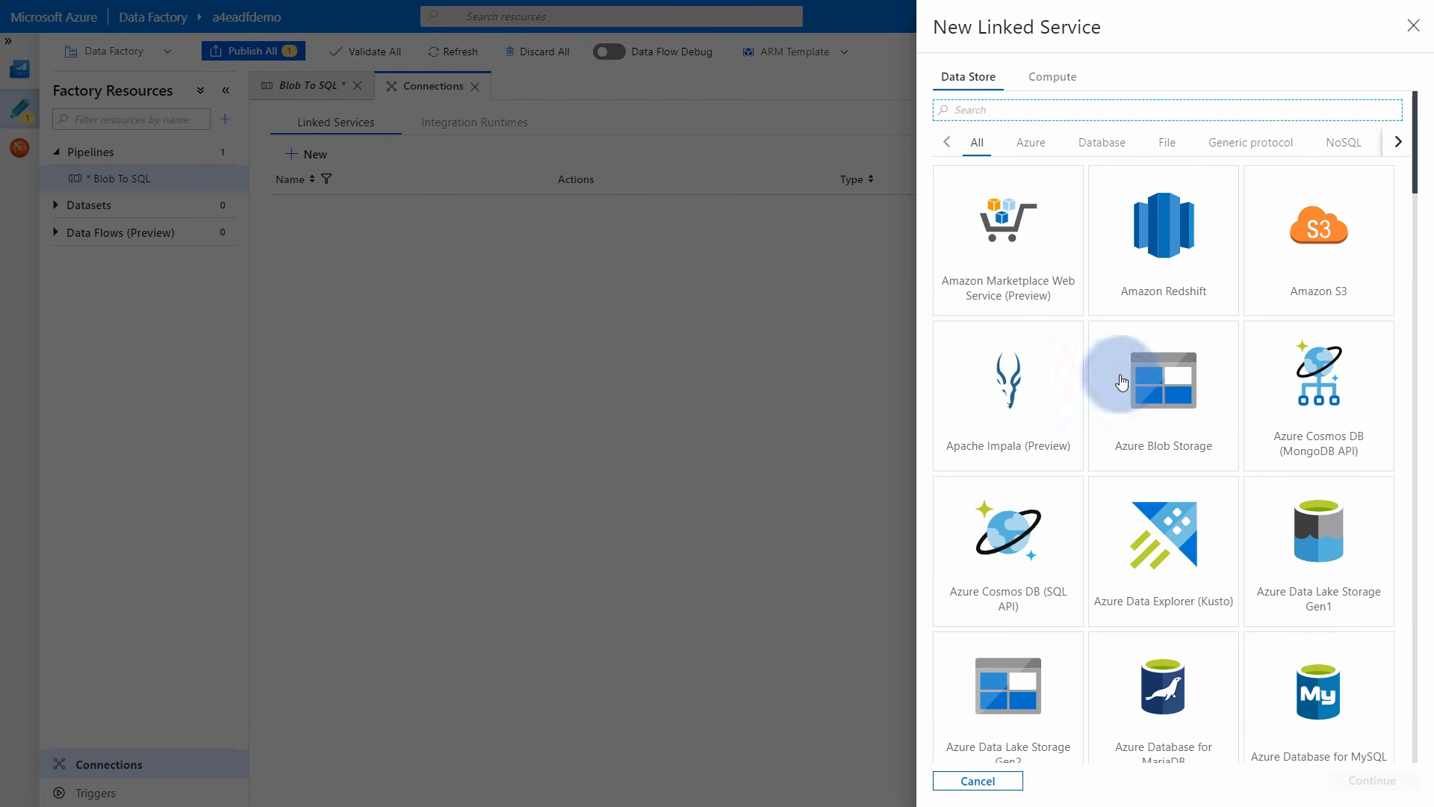
left_click(1166, 397)
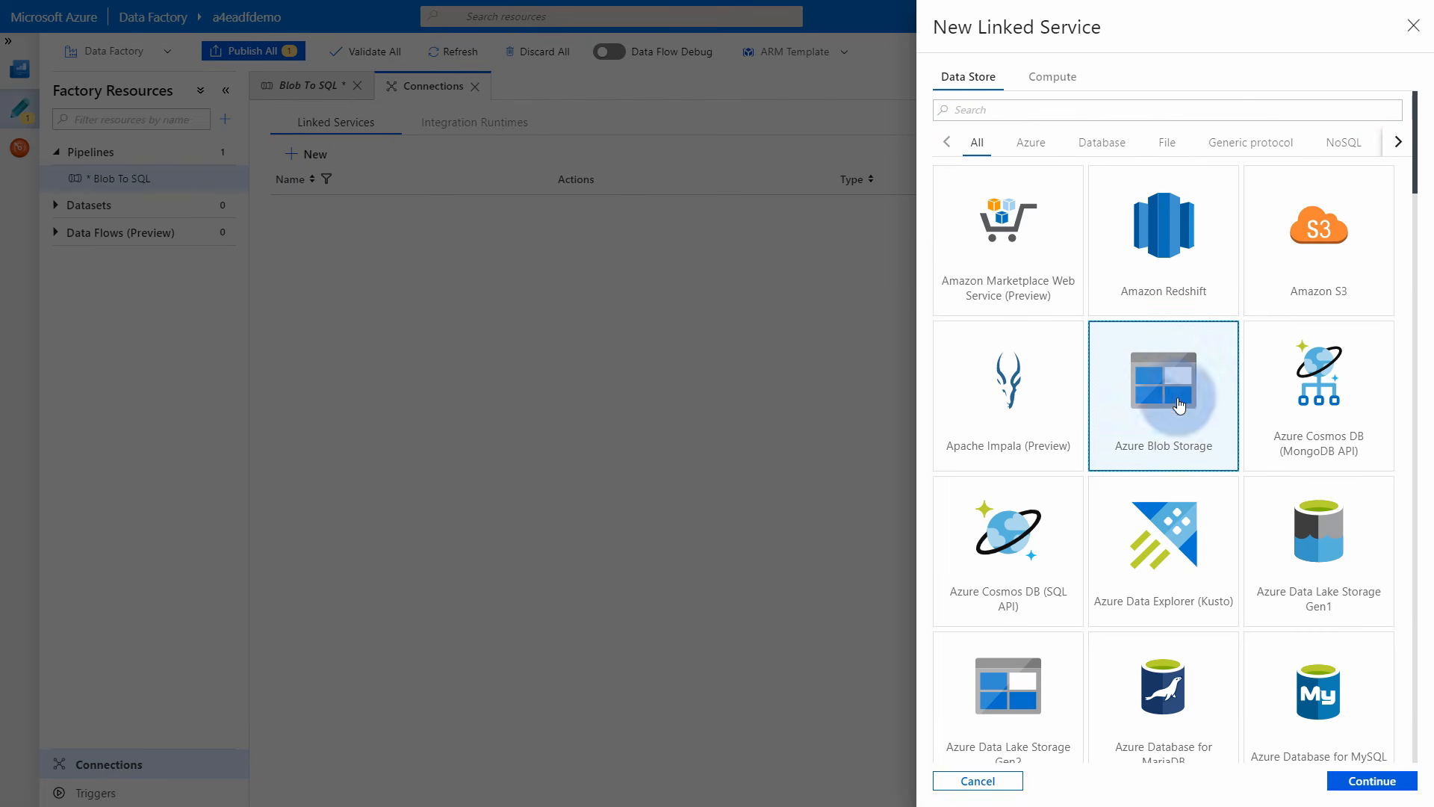
left_click(1369, 780)
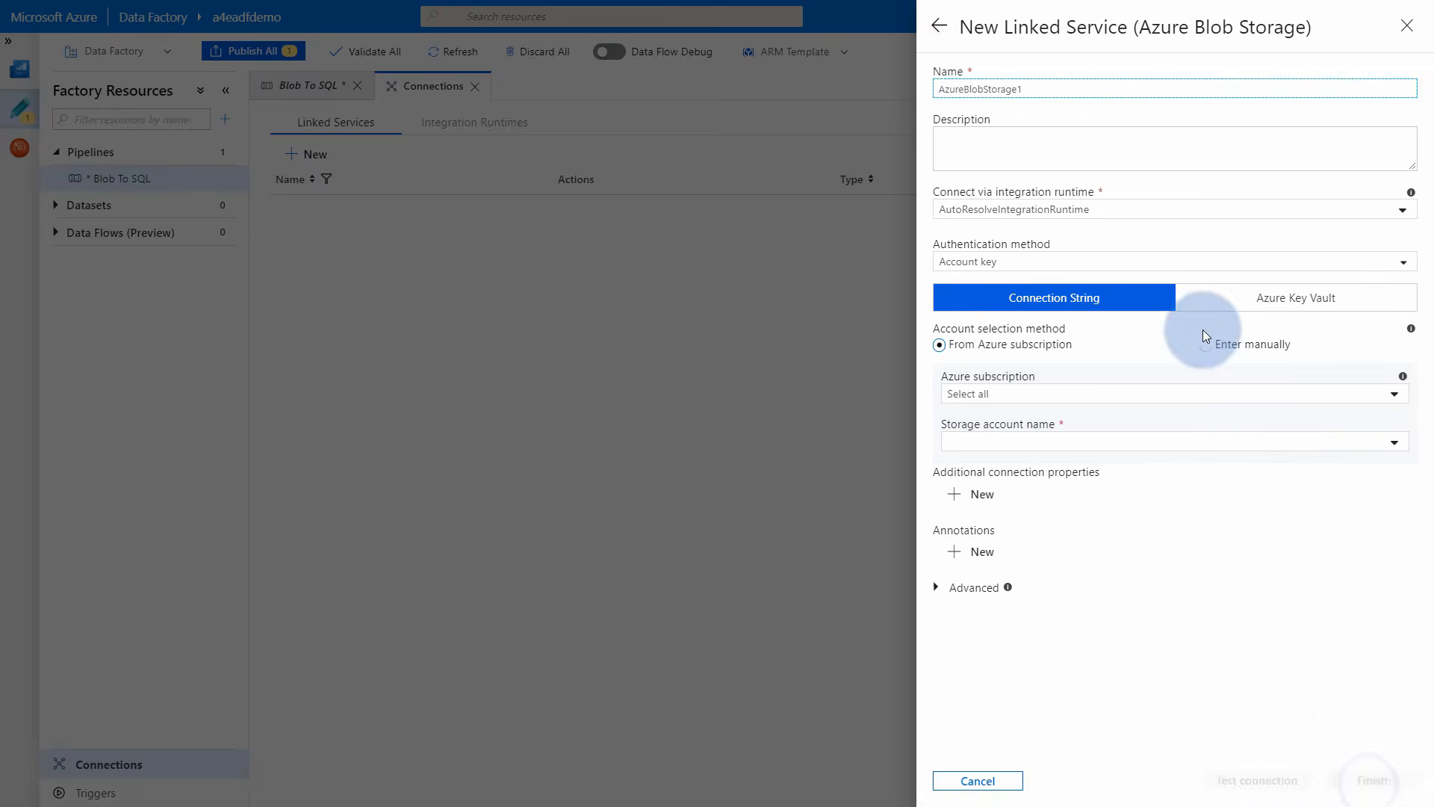
left_click_drag(1050, 89, 912, 90)
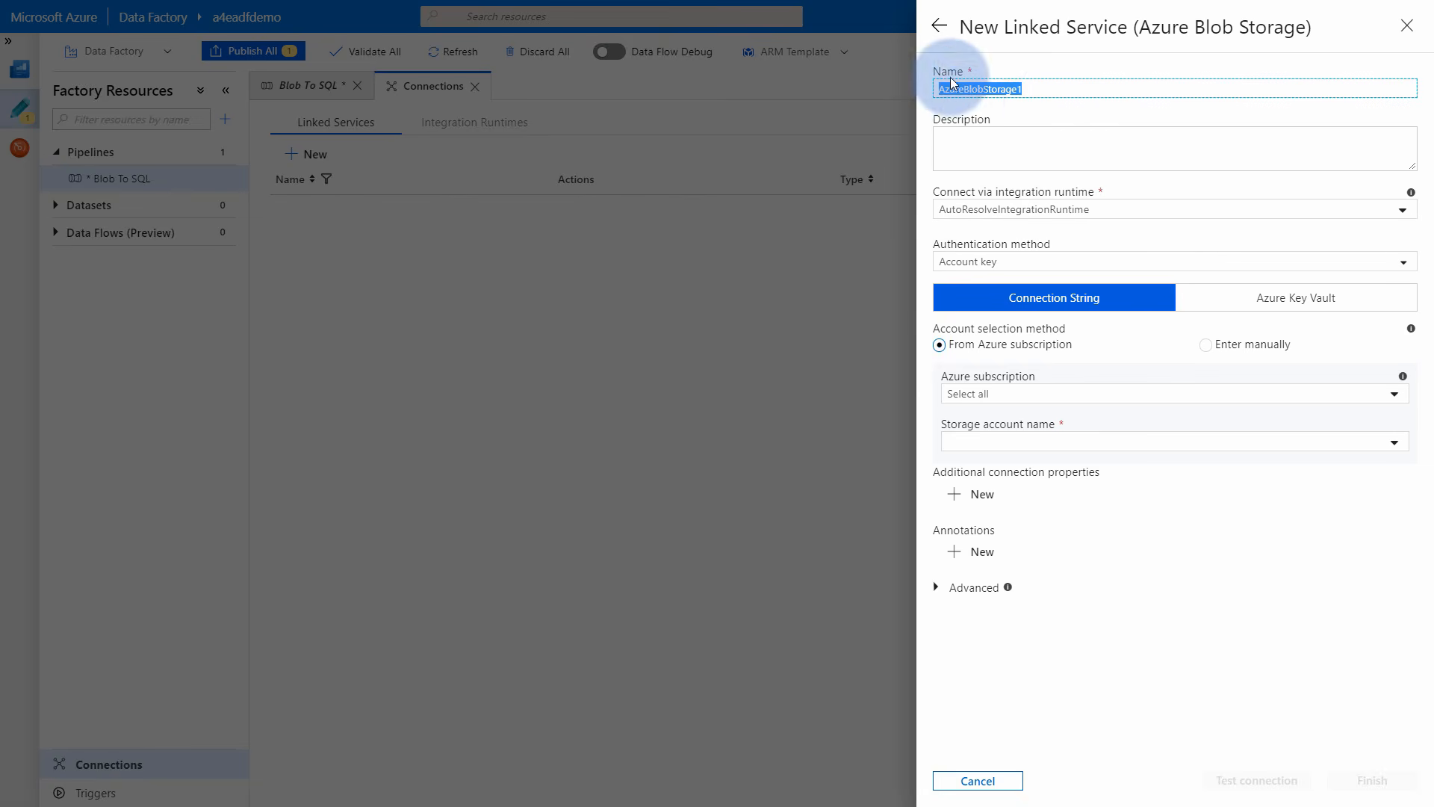
type("Inputblob")
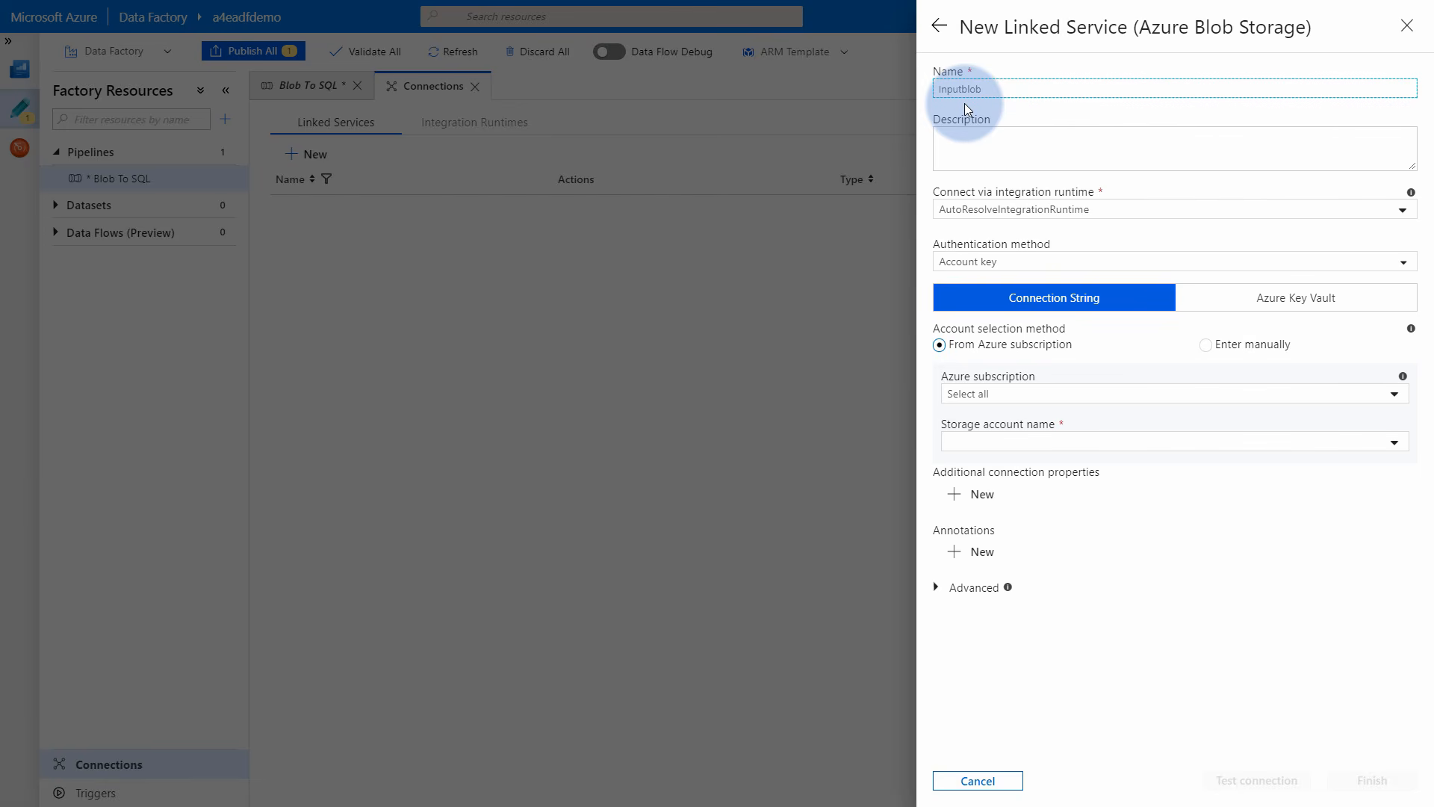
Review the integration runtime and authentication options, keeping AutoResolveIntegrationRuntime and Account key for the linked service.
left_click(1036, 133)
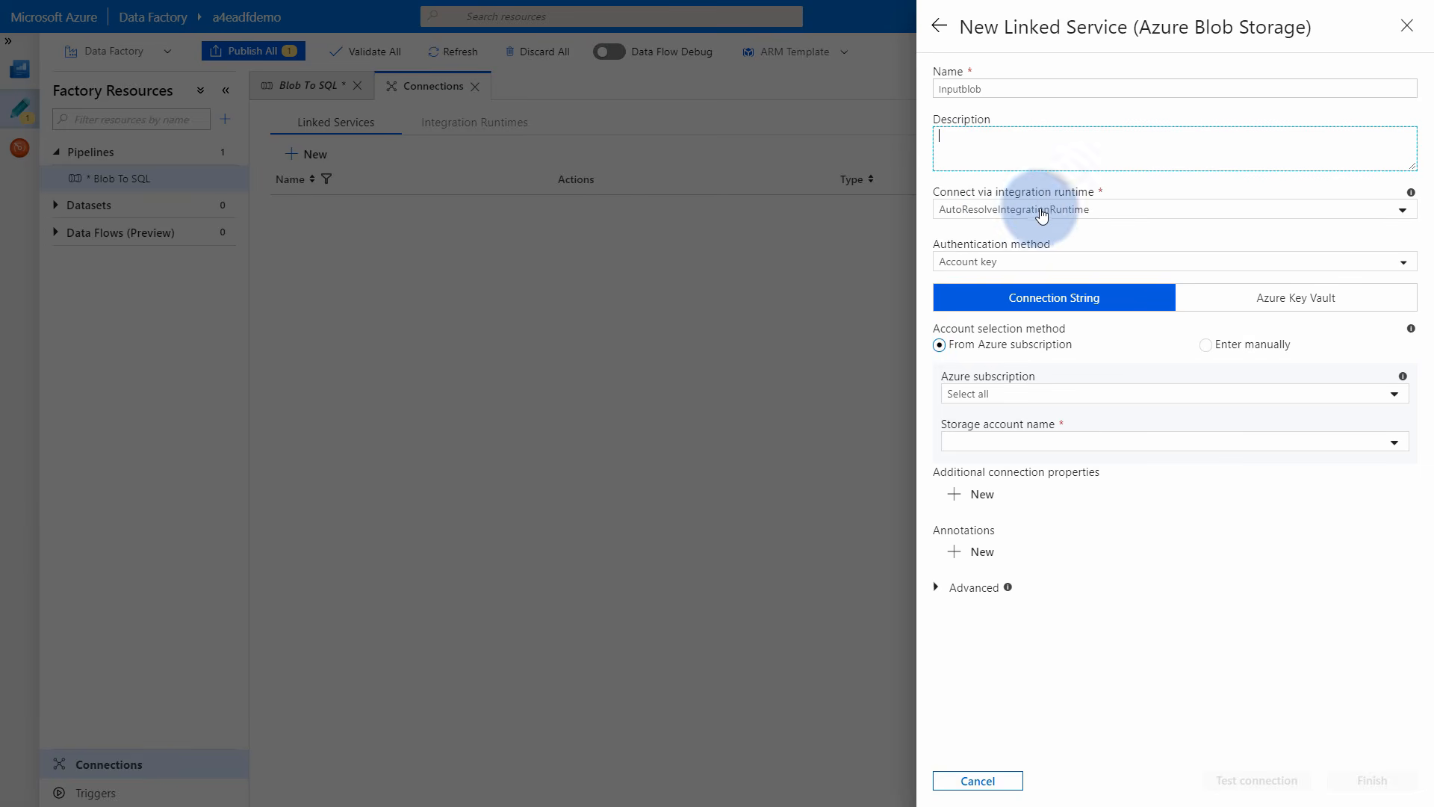
left_click(1111, 215)
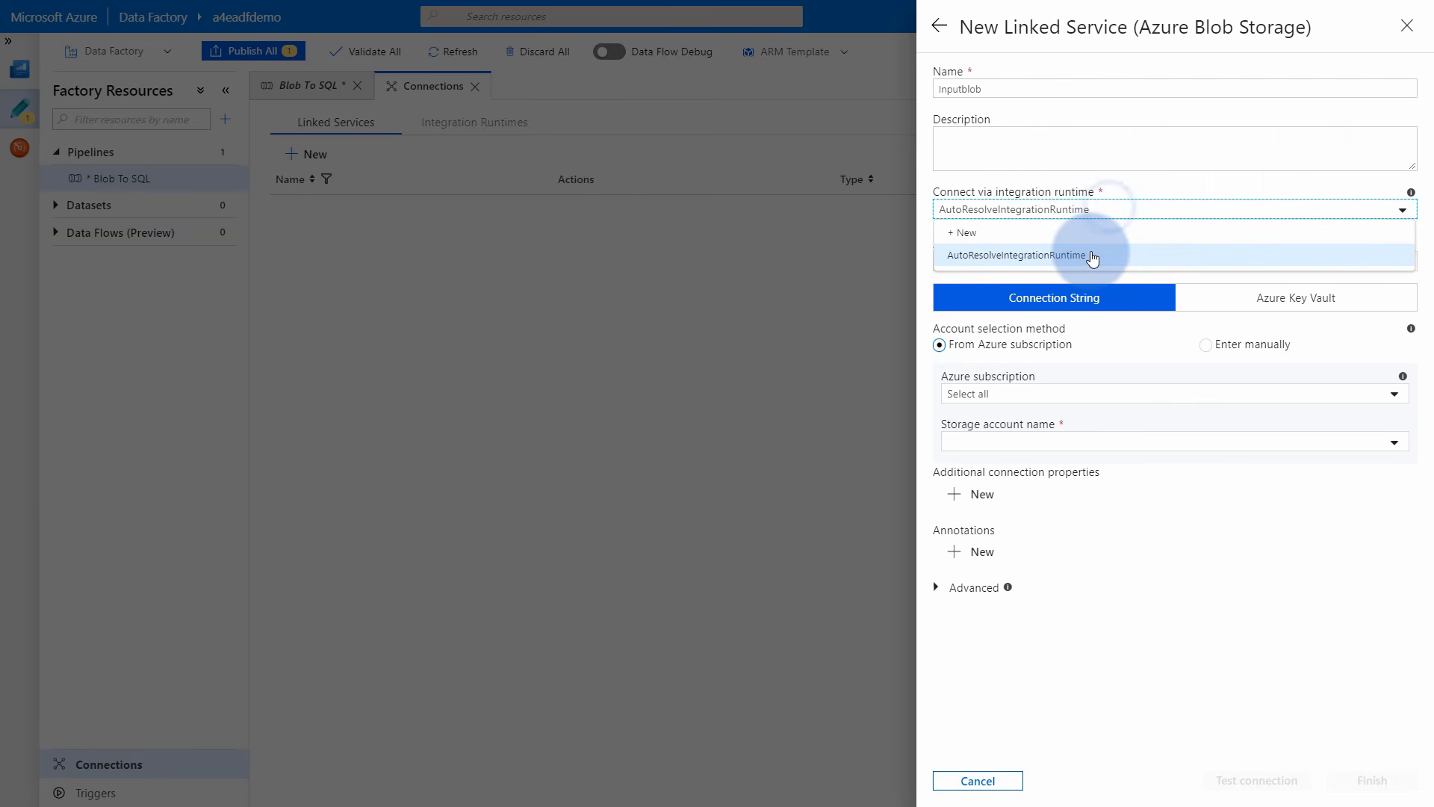
left_click(996, 261)
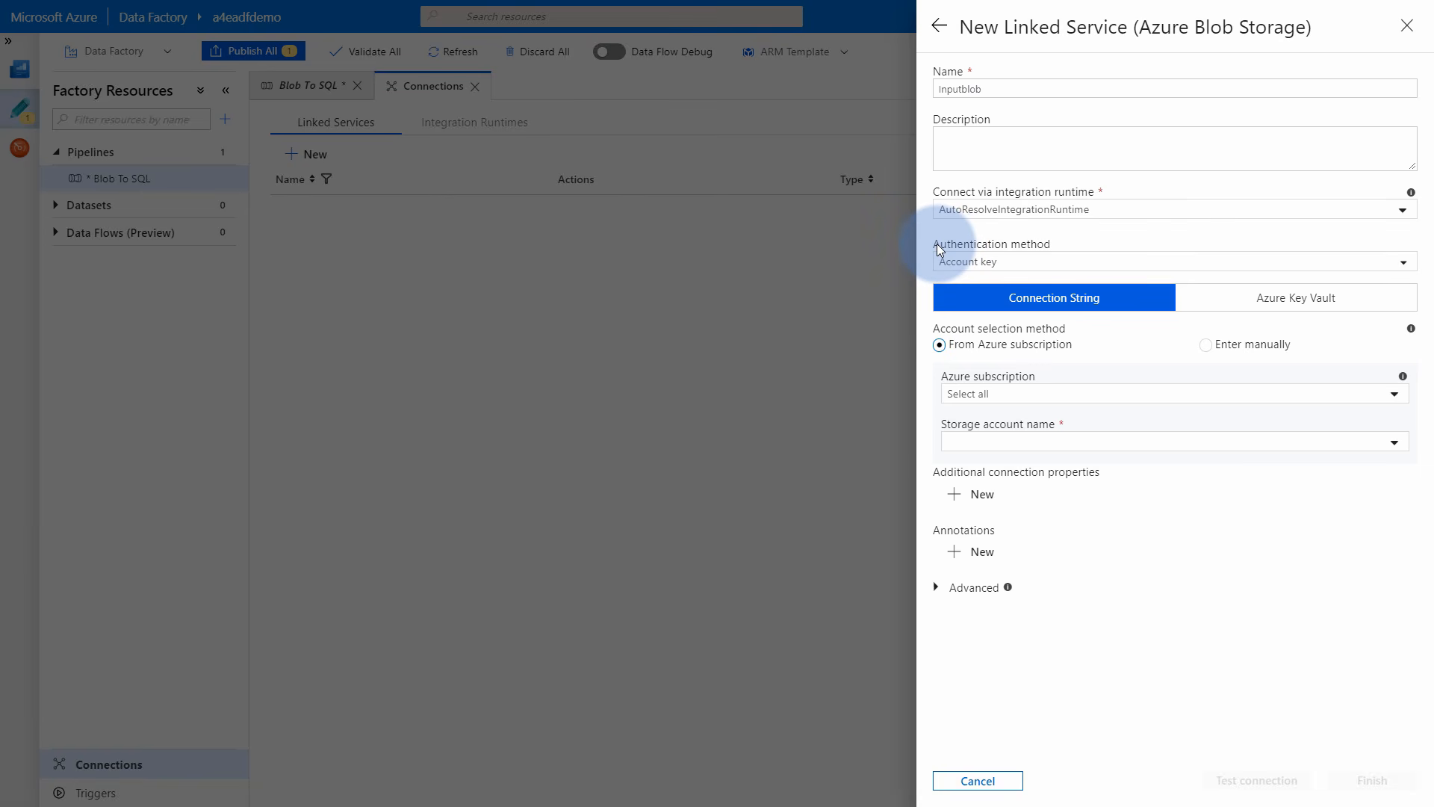
left_click(969, 263)
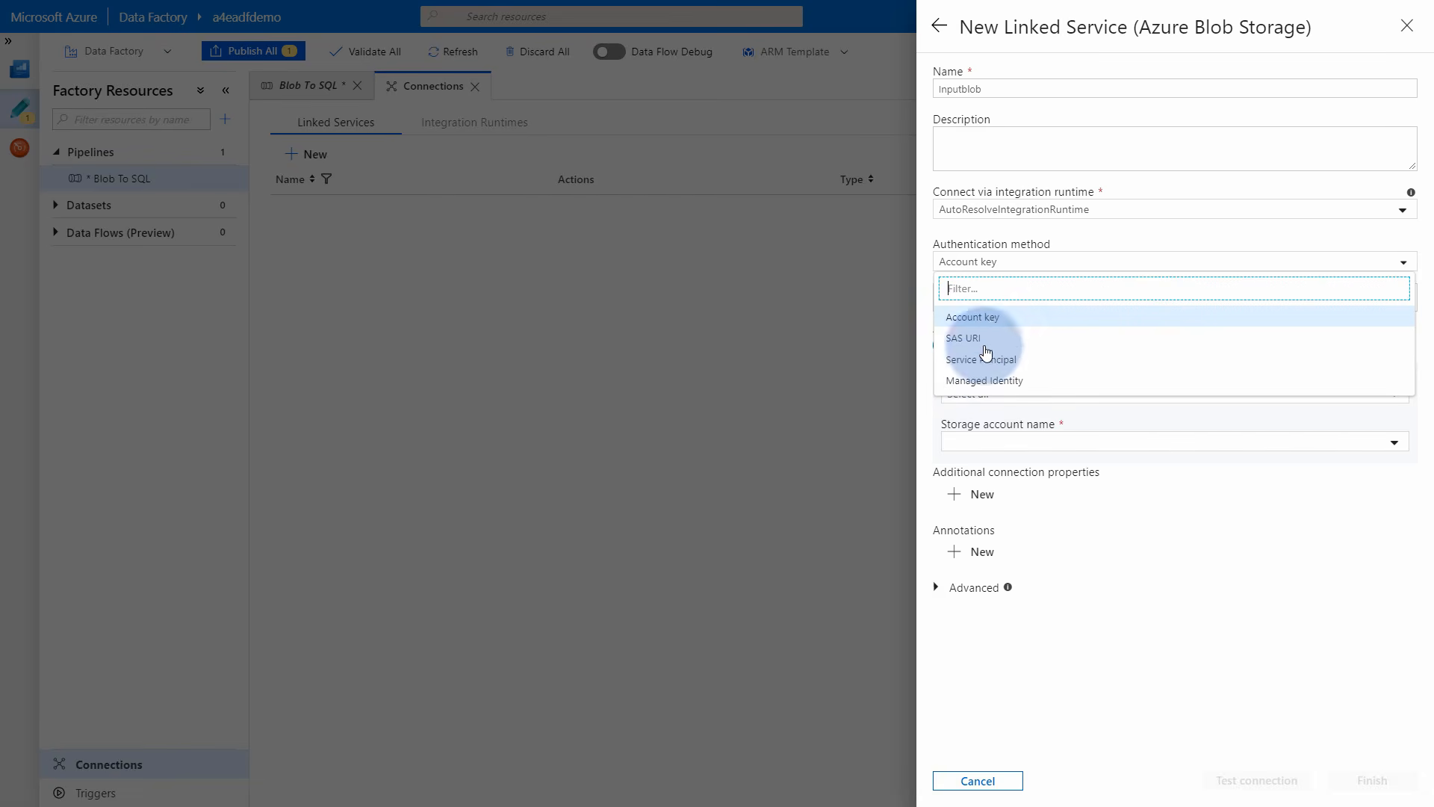
left_click(994, 322)
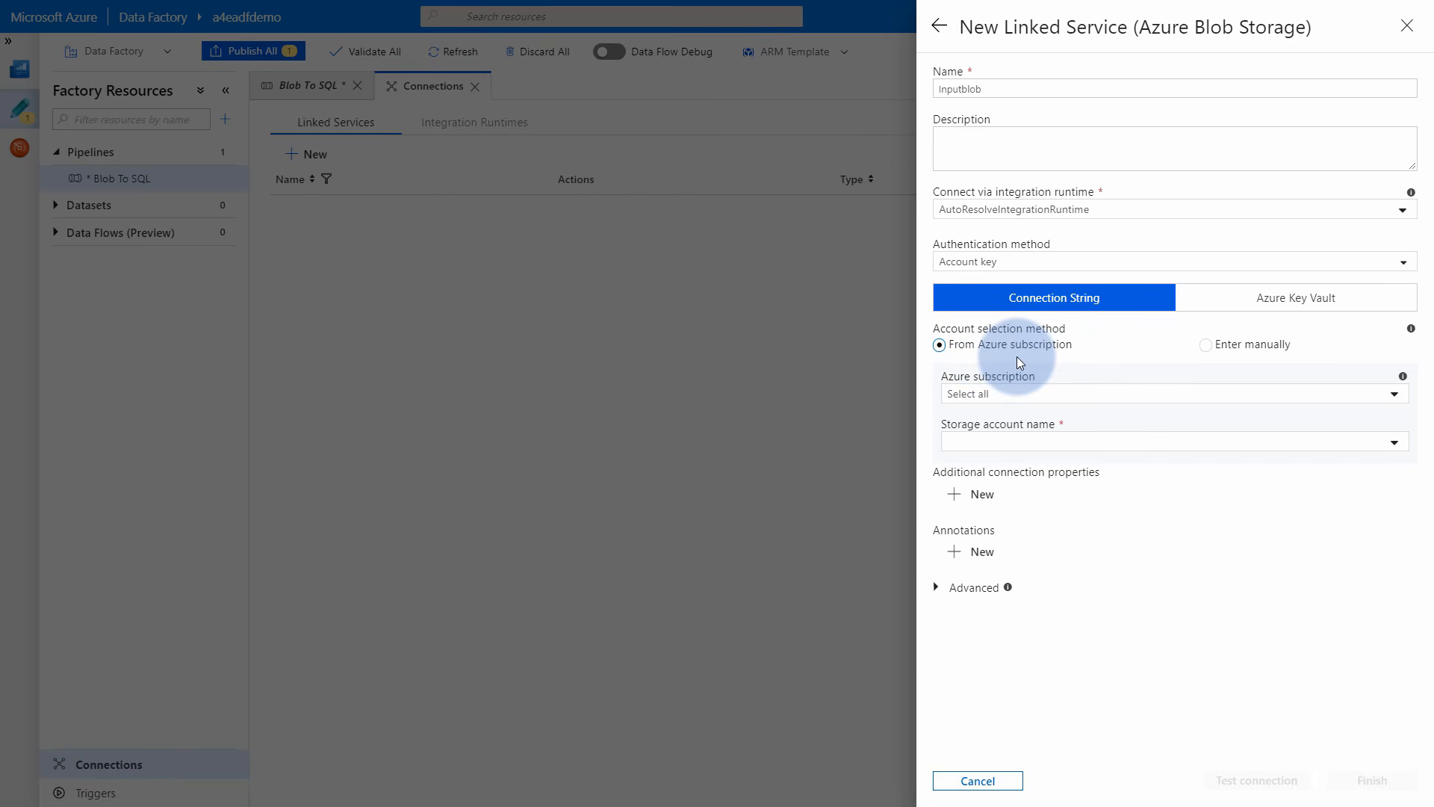
Choose the Visual Studio Enterprise – MPN subscription and the a4eadfdemo storage account, then test the connection and create the linked service.
left_click(1061, 395)
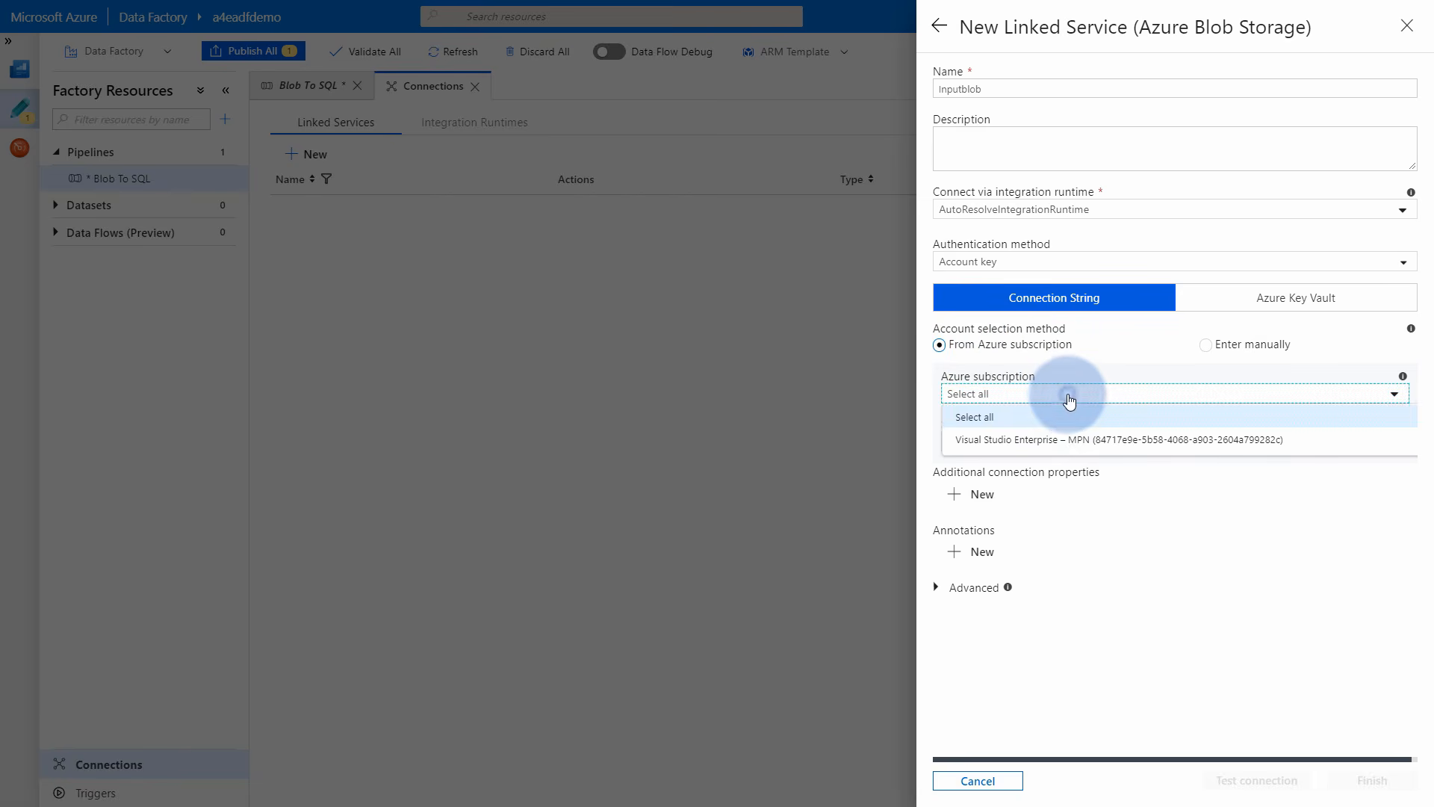
left_click(1051, 441)
left_click(1063, 442)
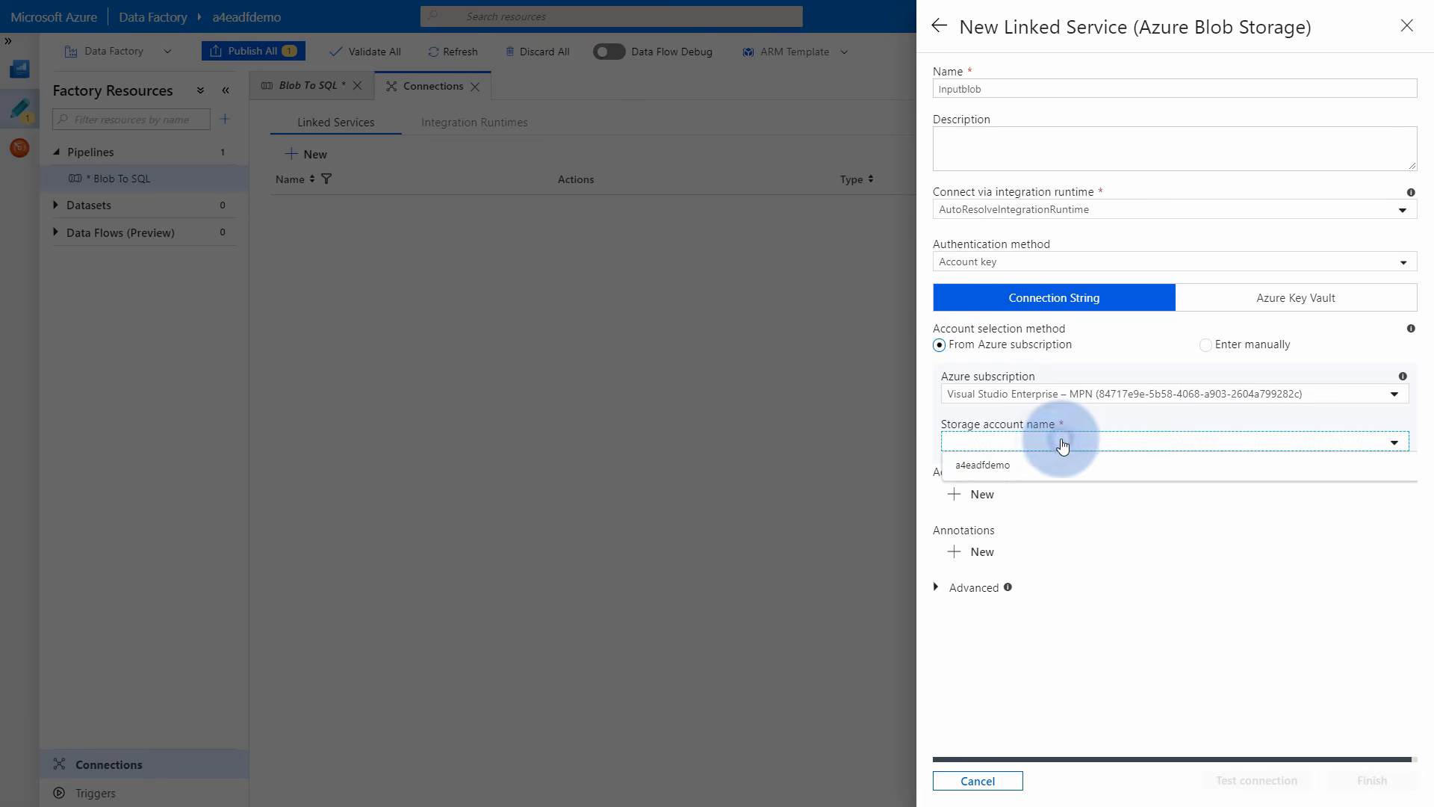
left_click(982, 467)
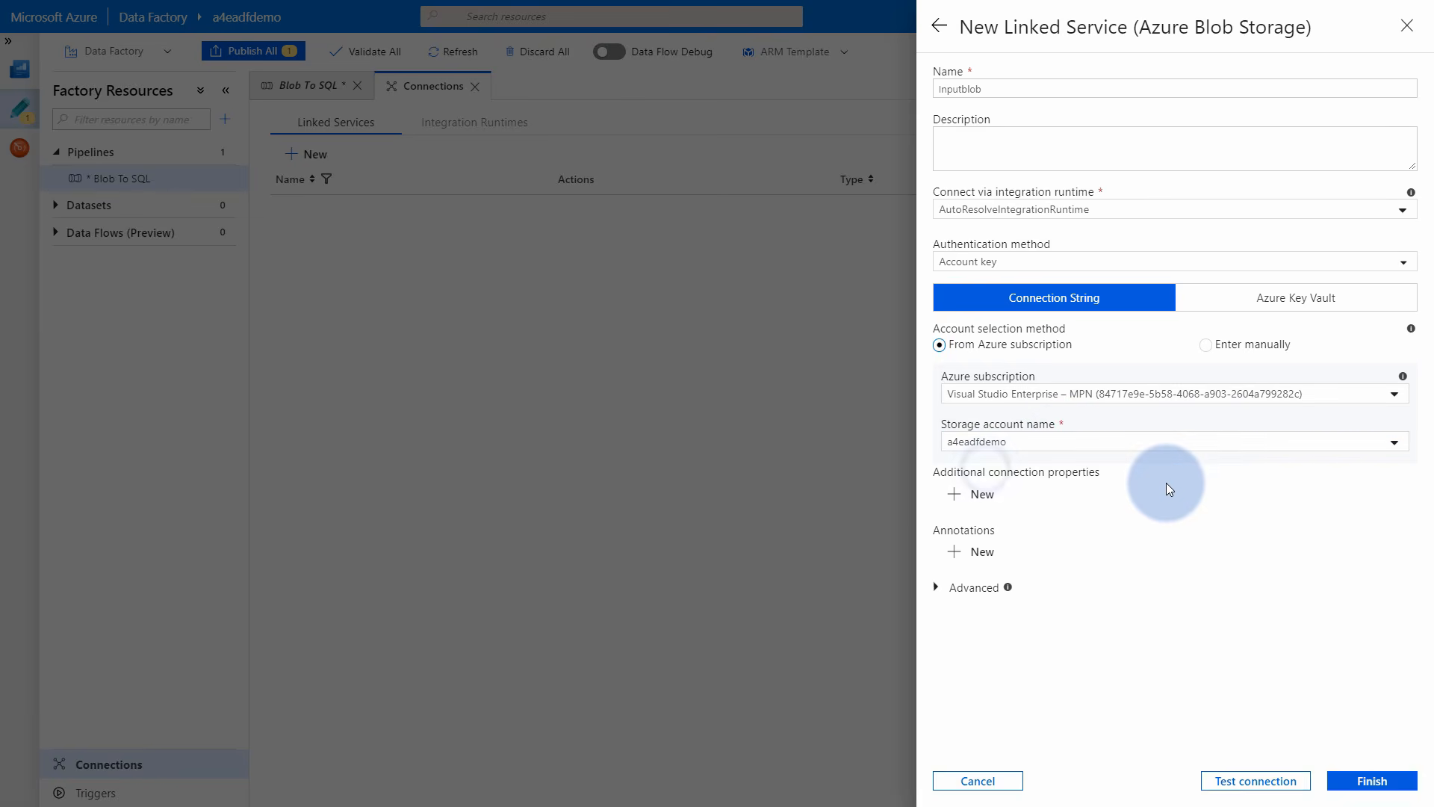
left_click(1263, 791)
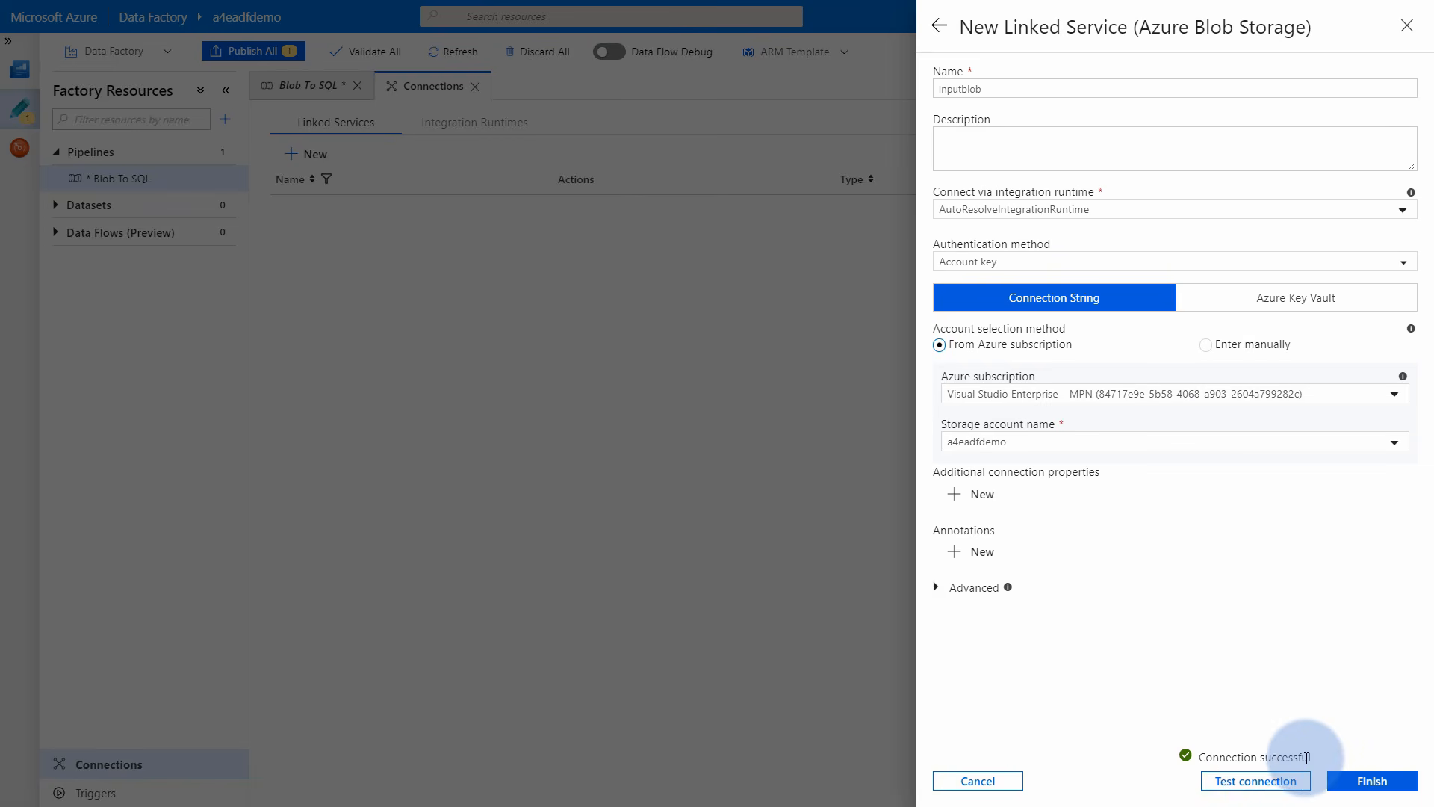
left_click(1372, 783)
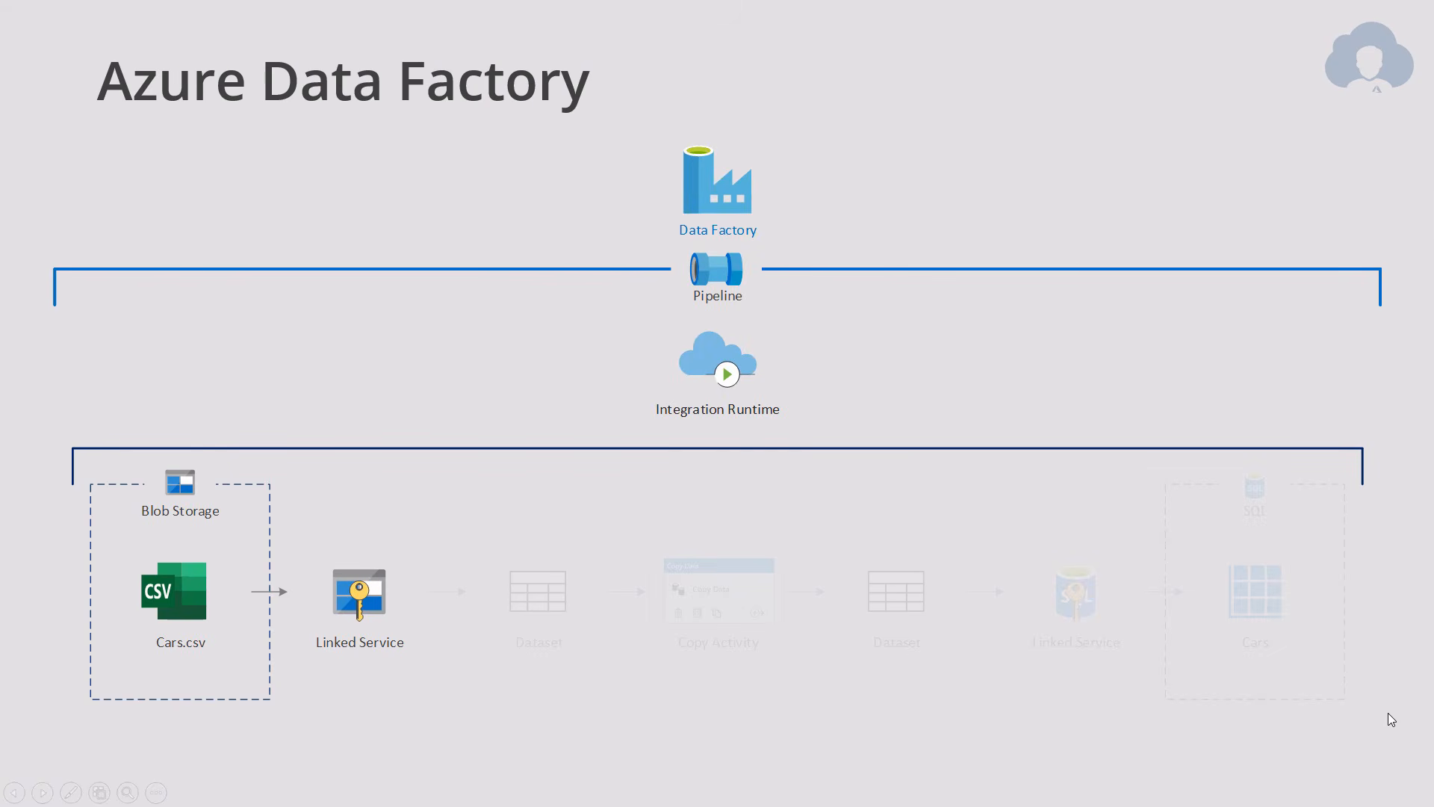
key("Right")
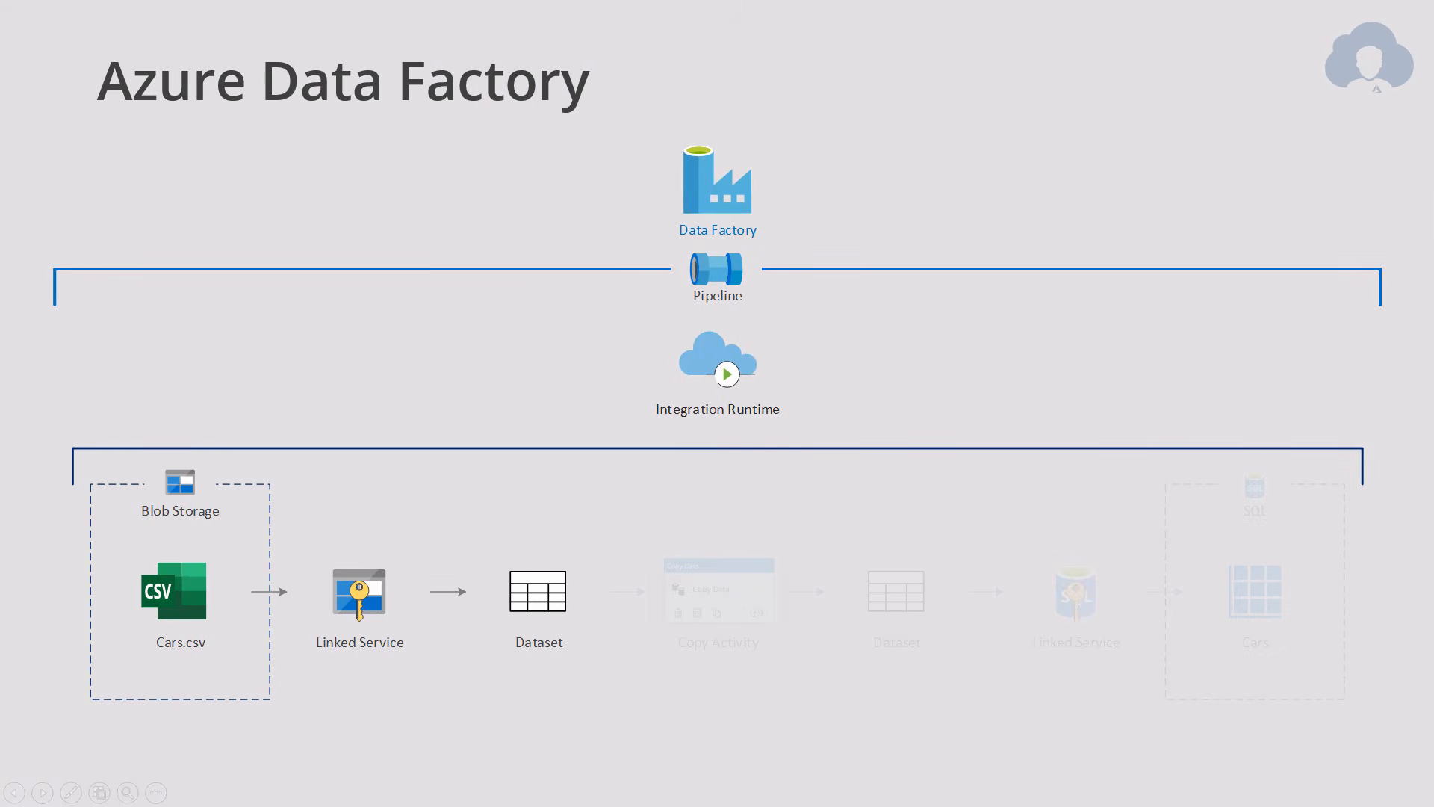
key("ctrl+super+Right")
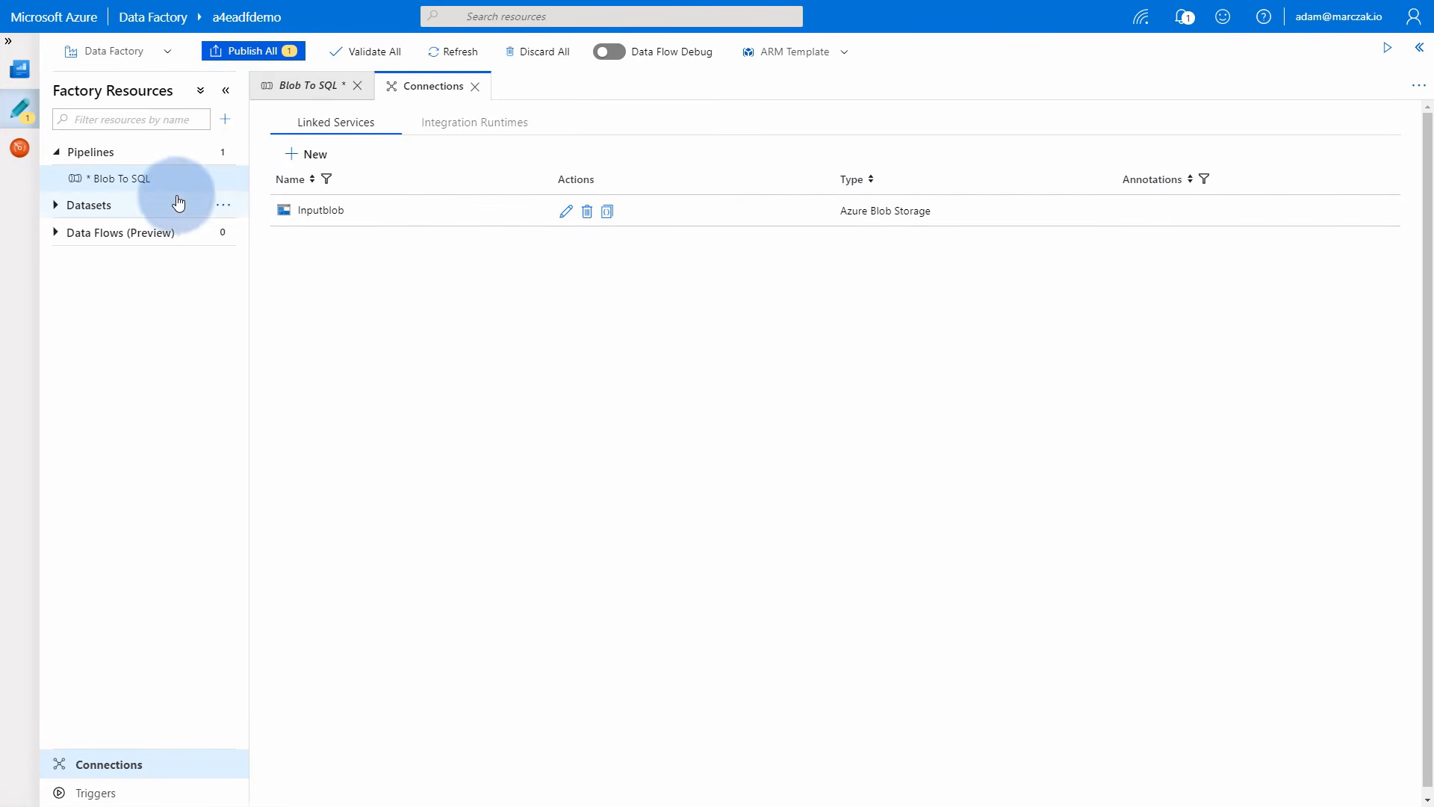
Add a new dataset with Azure Blob Storage as the data store and DelimitedText as the format.
left_click(225, 206)
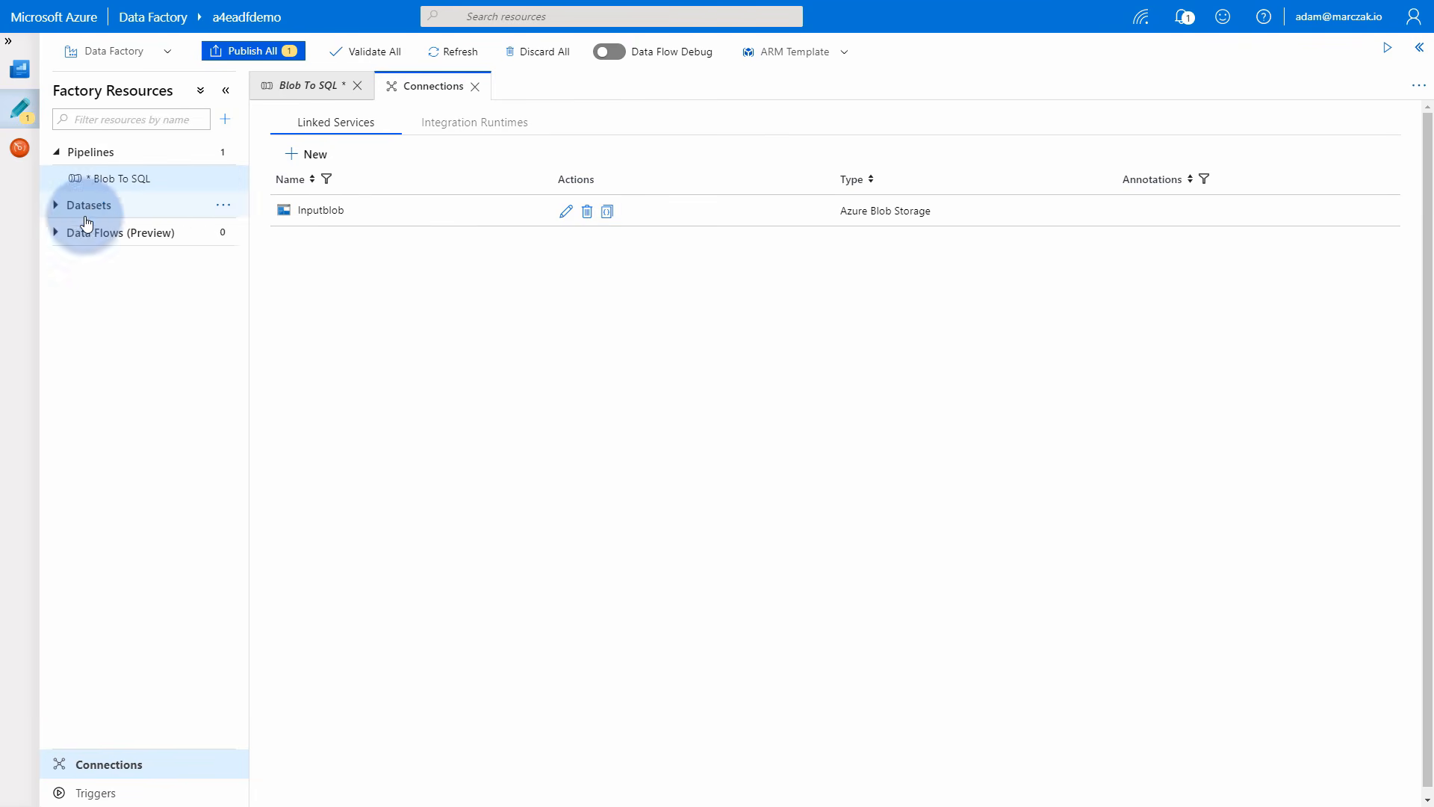
left_click(218, 210)
left_click(220, 209)
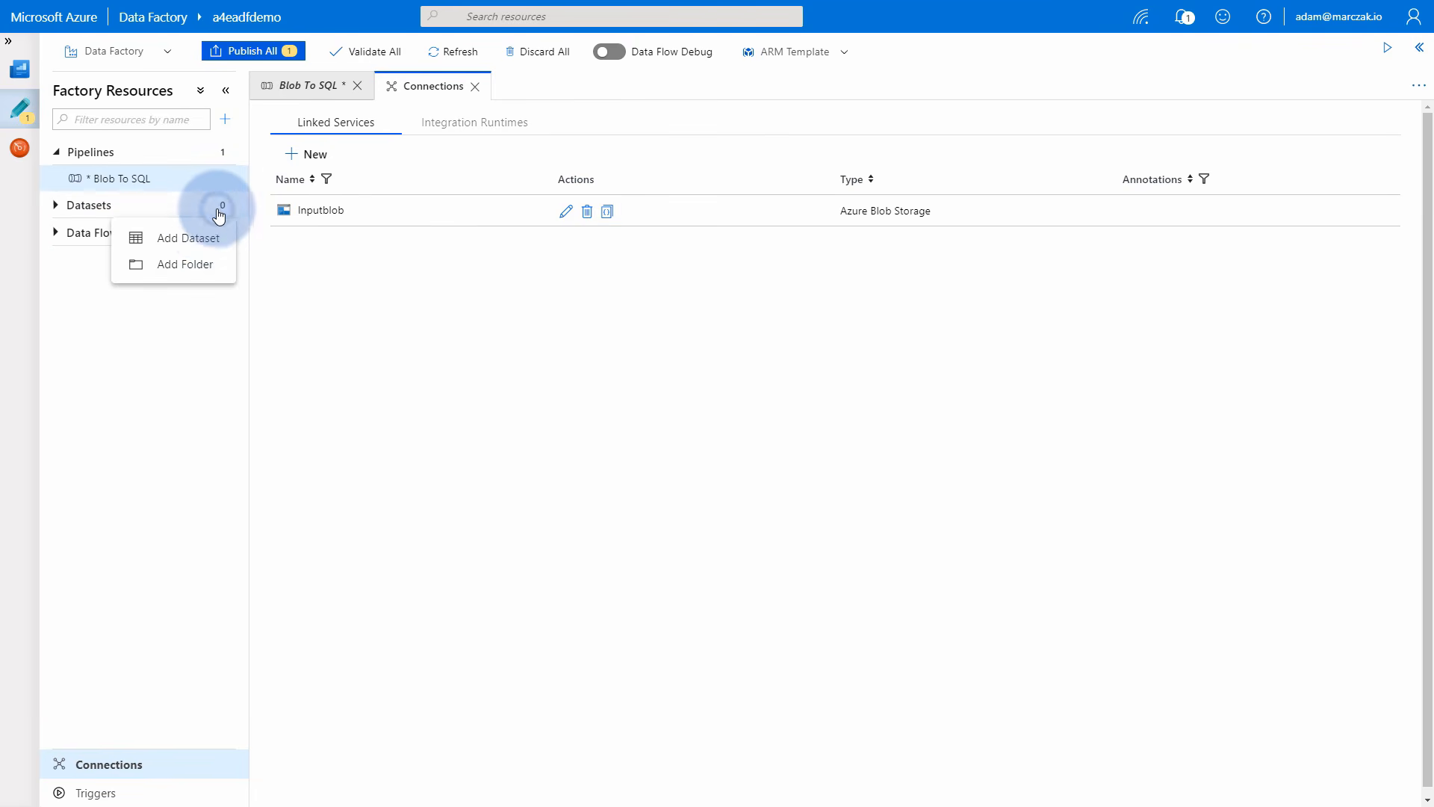
left_click(210, 241)
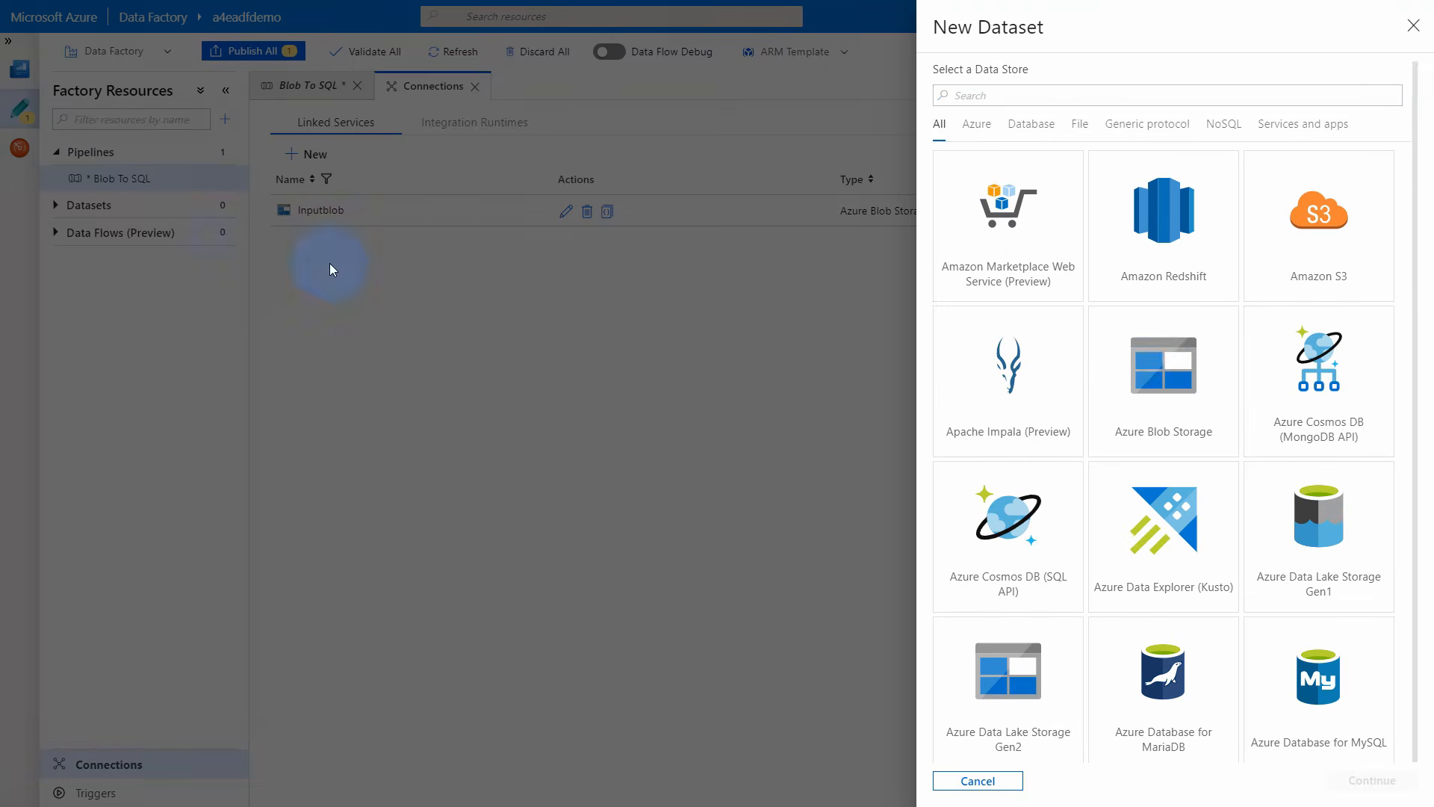
left_click(1170, 385)
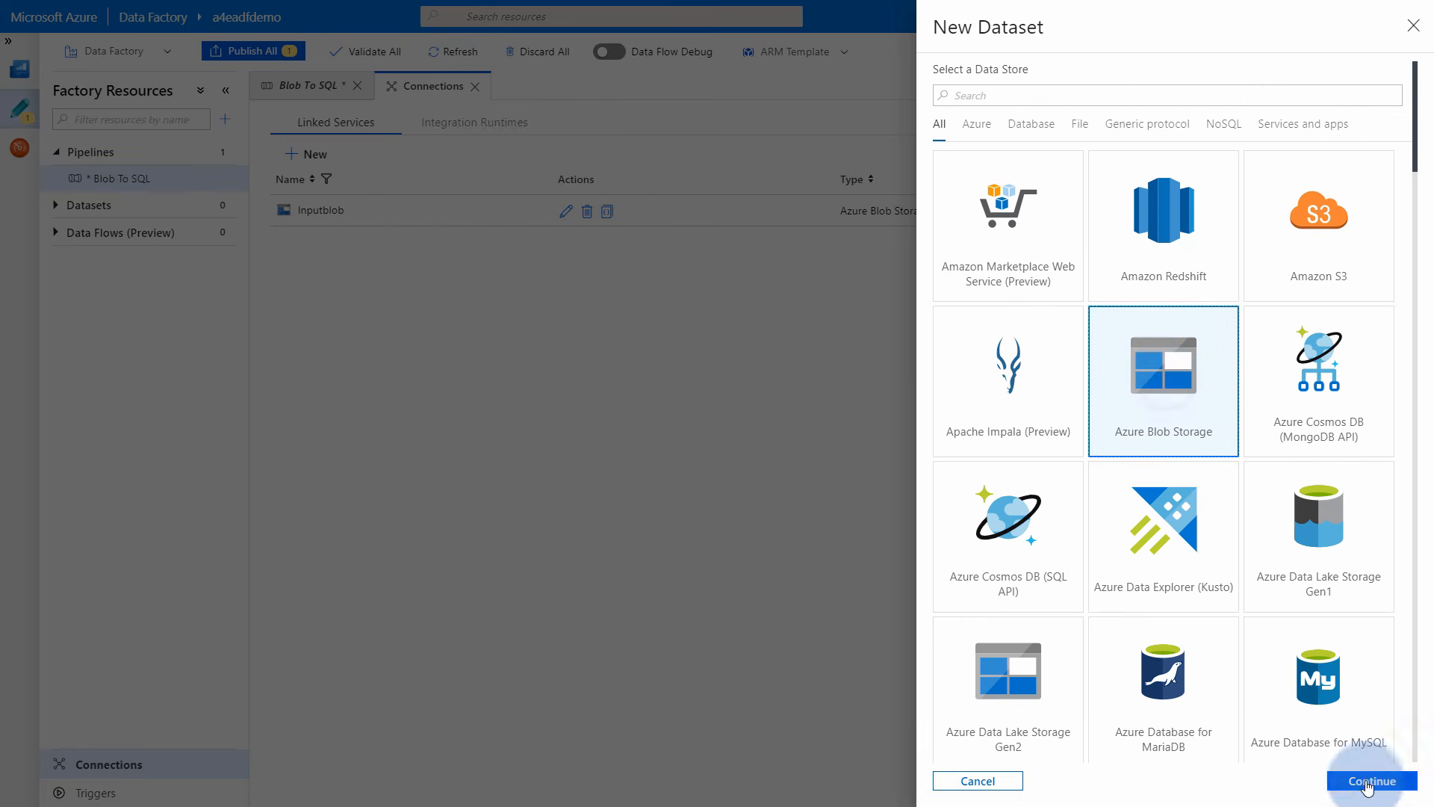
left_click(1367, 784)
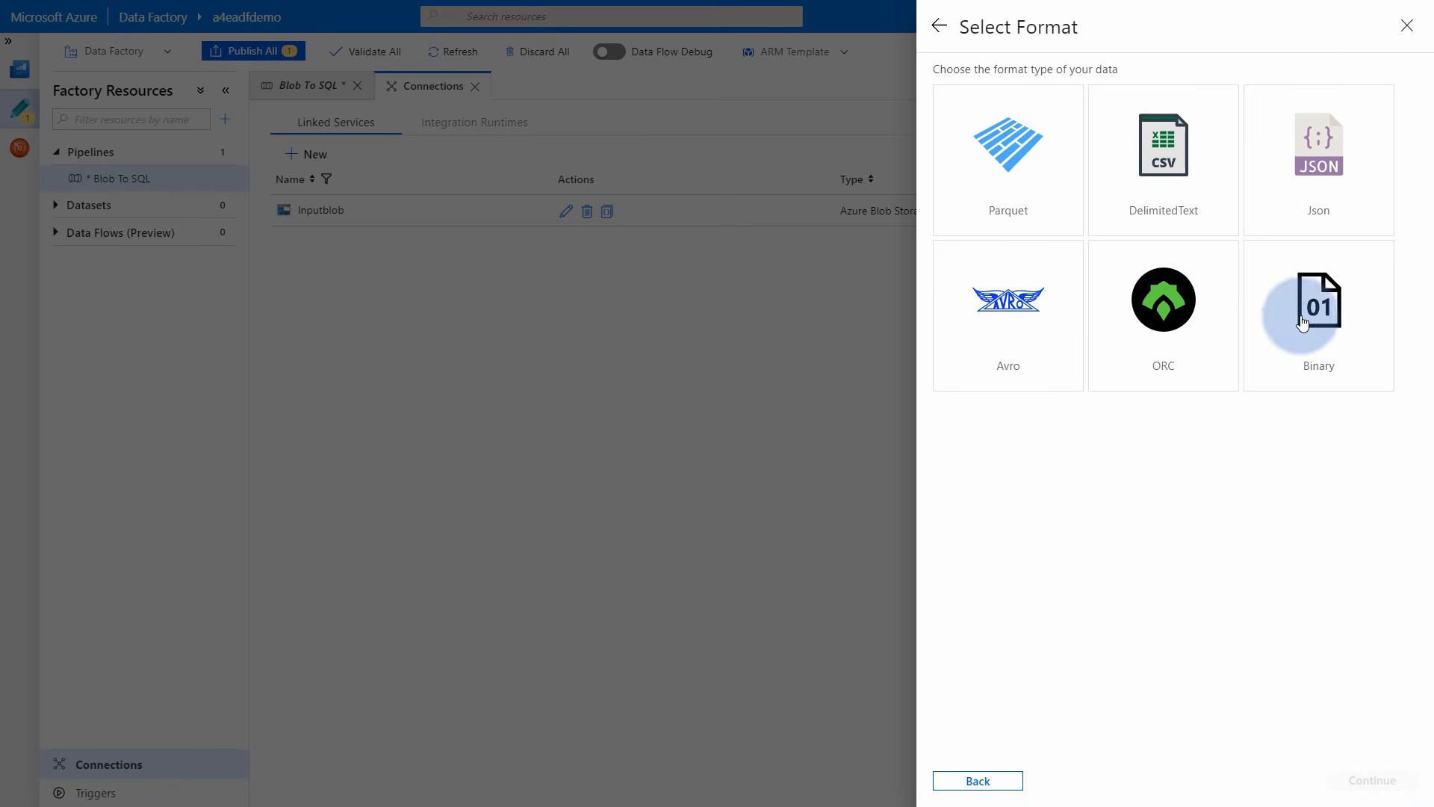
left_click(1173, 192)
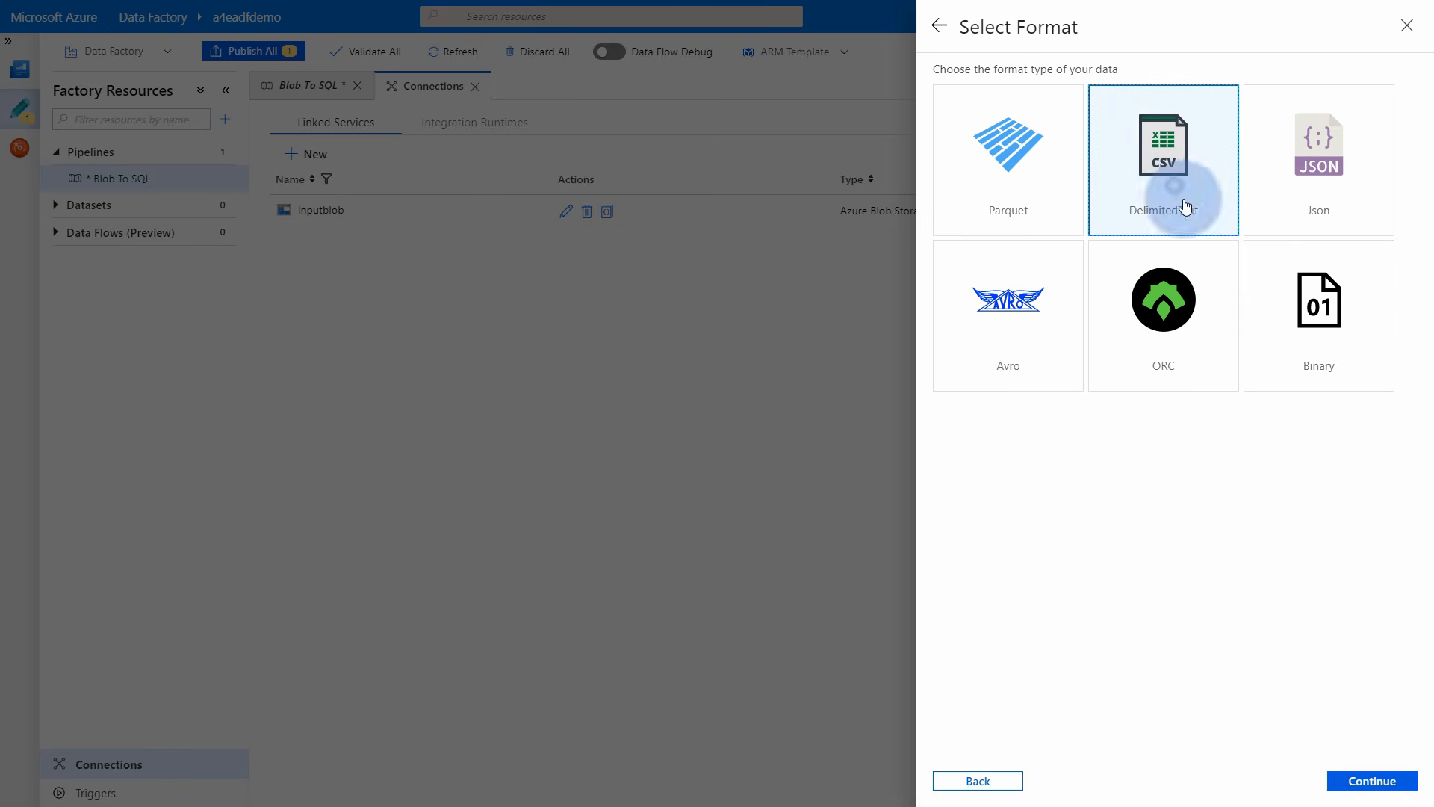
left_click(1383, 779)
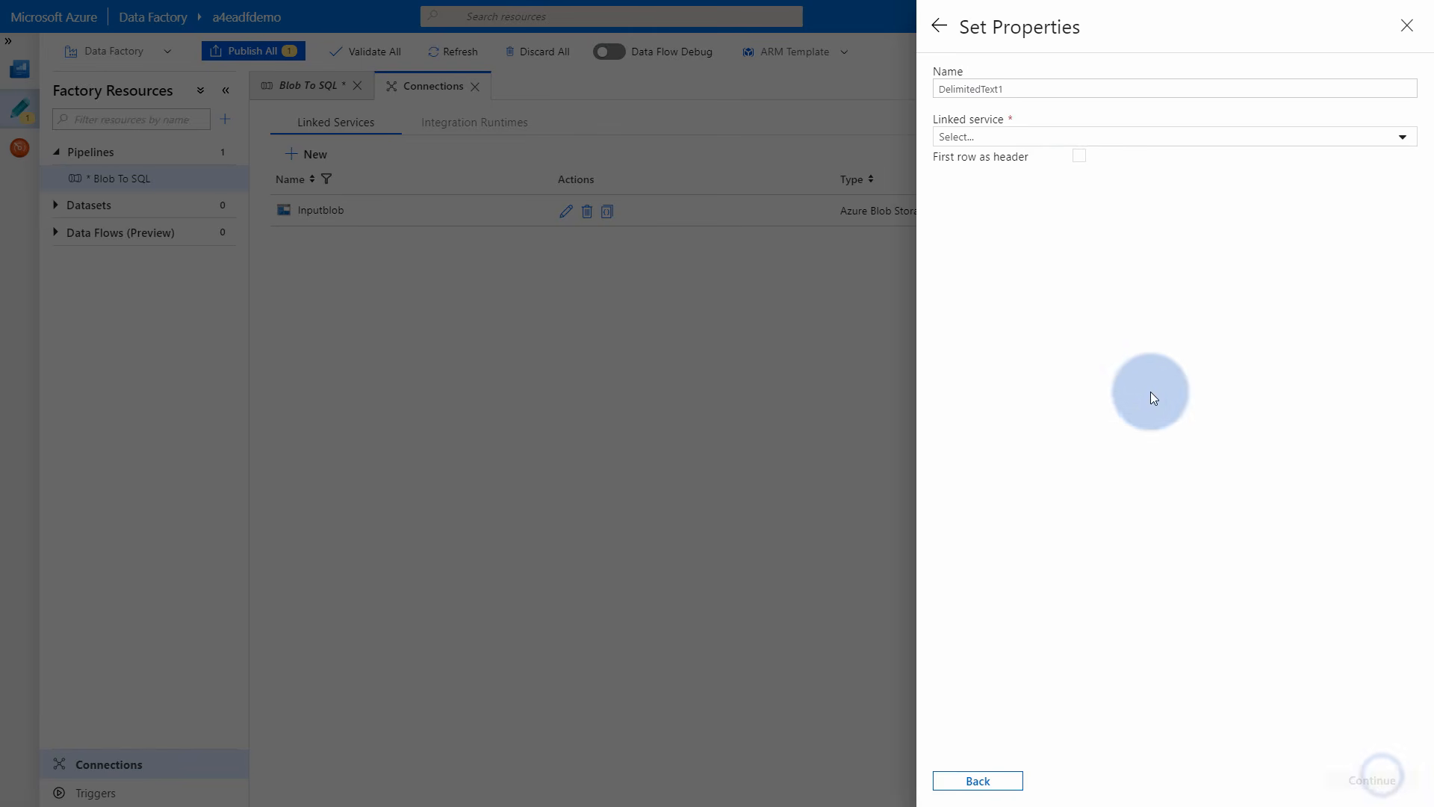
Name the dataset CarsCSV and assign it the Inputblob linked service.
left_click_drag(1056, 88, 912, 87)
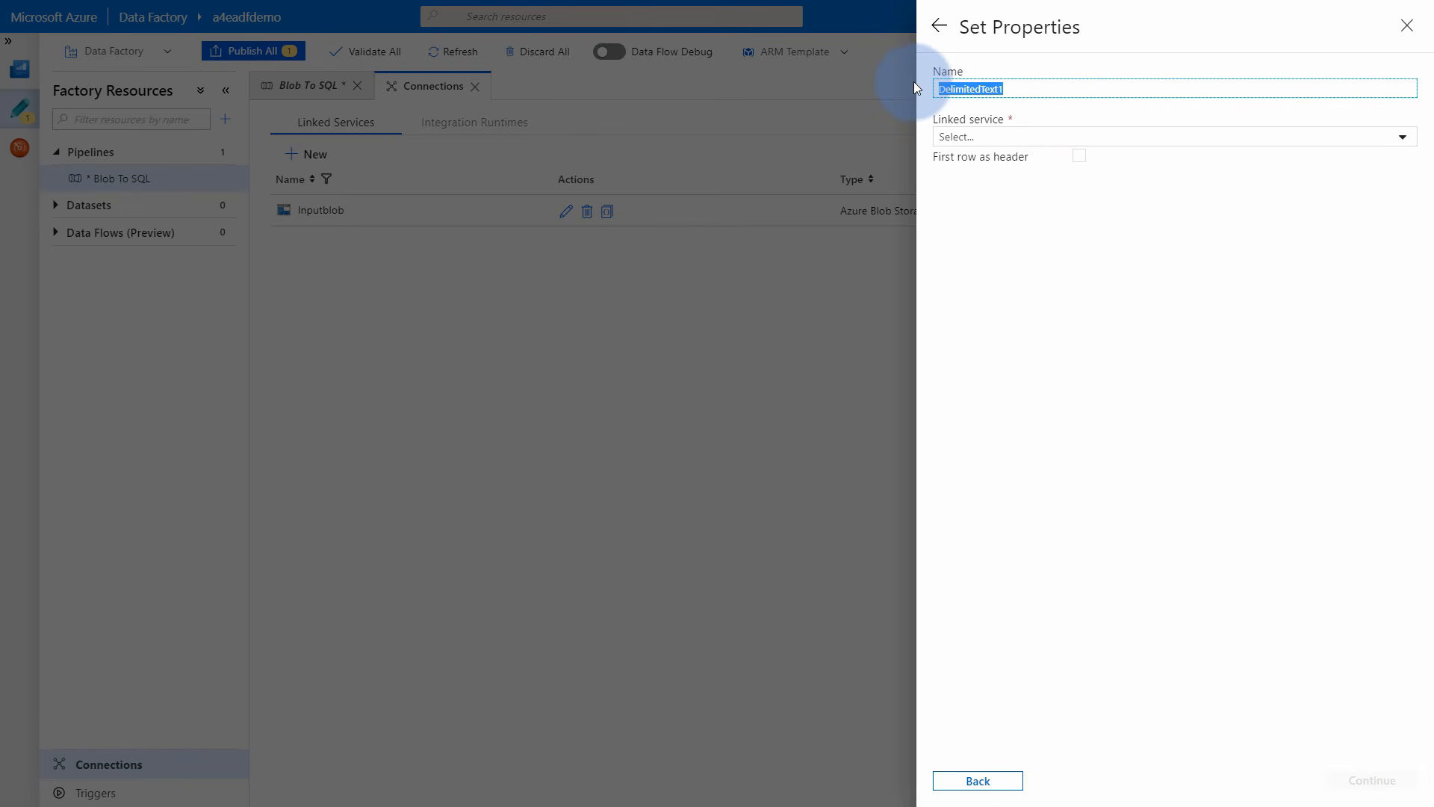
type("CarsCSV")
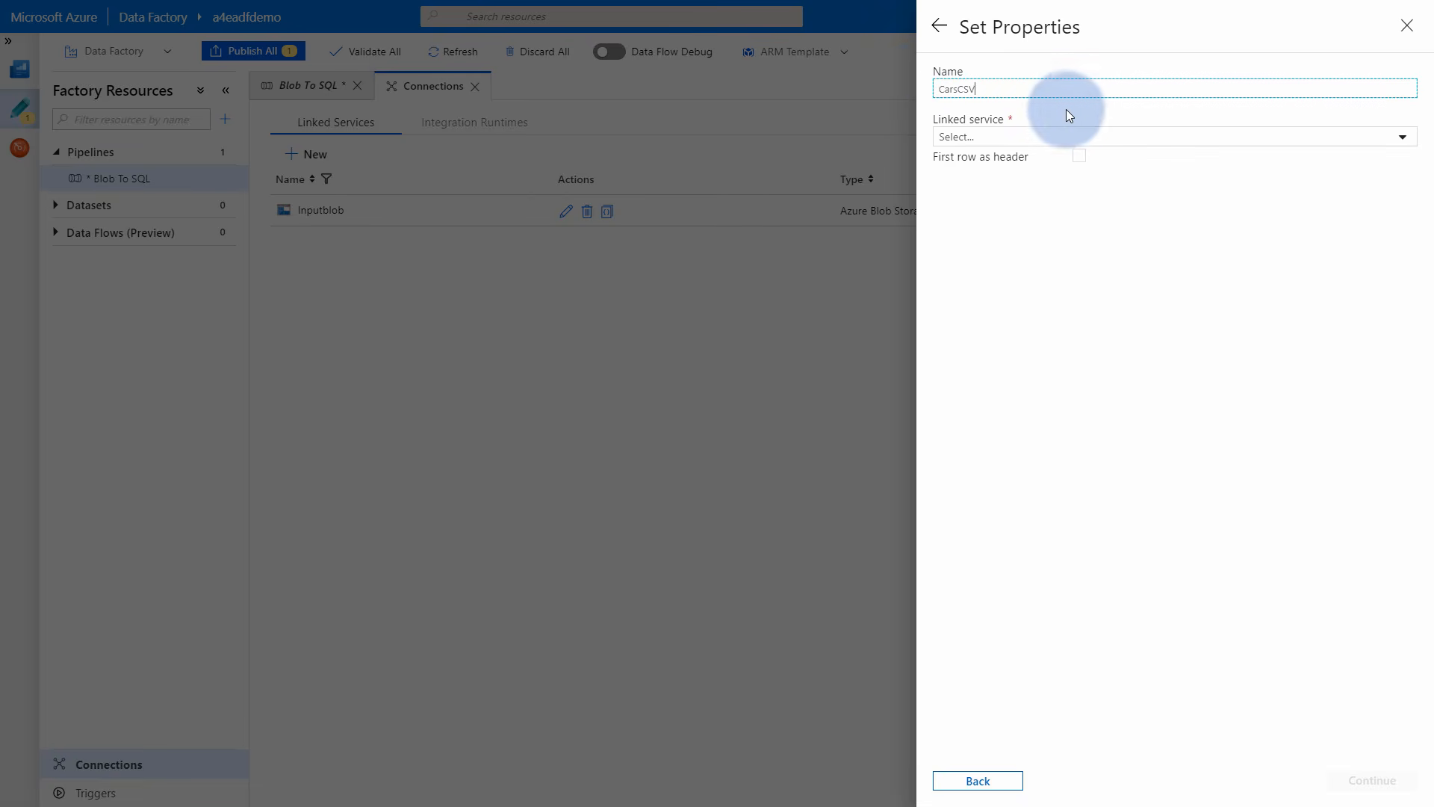
left_click(1105, 143)
left_click(987, 243)
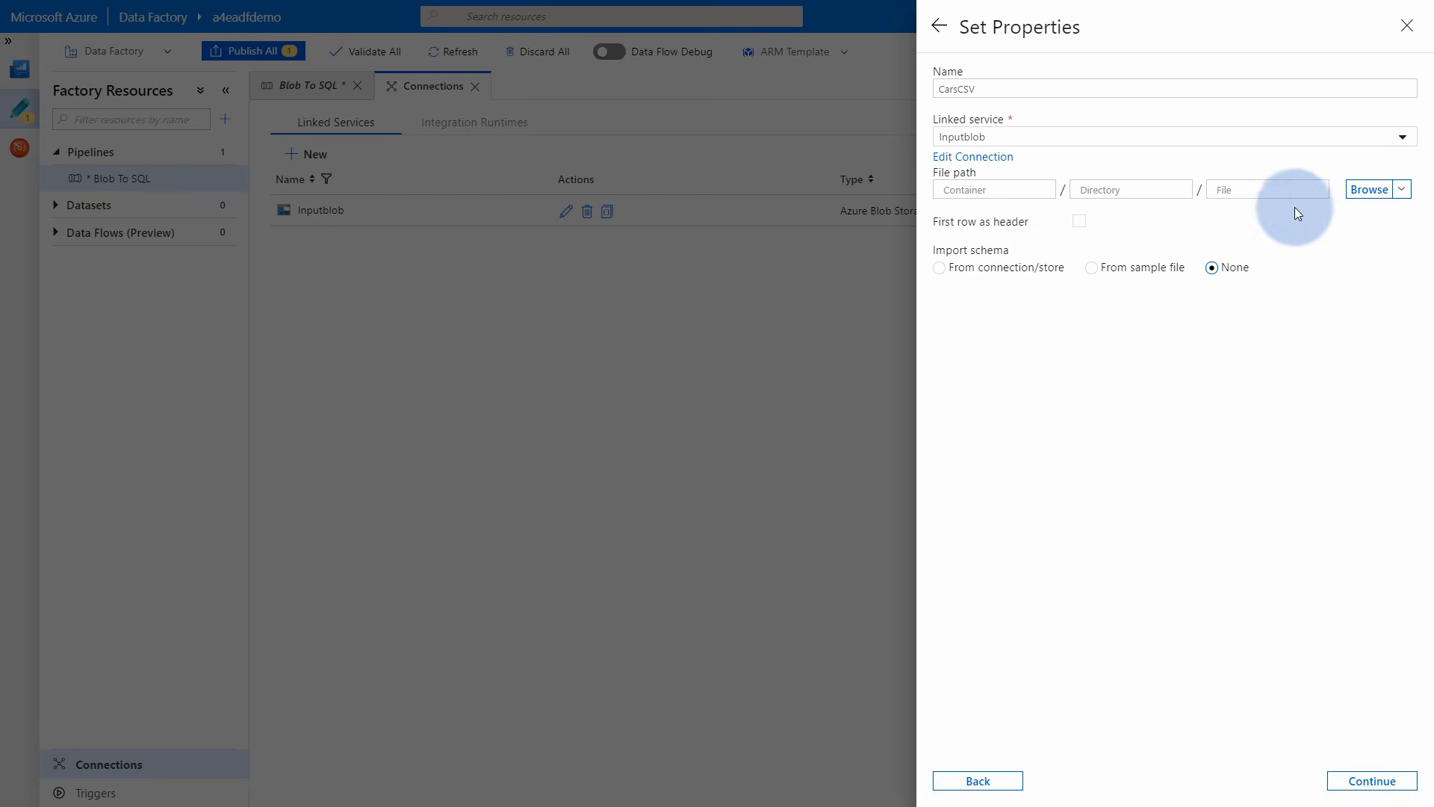
Set the dataset's file path to cars.csv in the input container, enable first row as header and create the dataset.
left_click(1380, 195)
left_click(1027, 140)
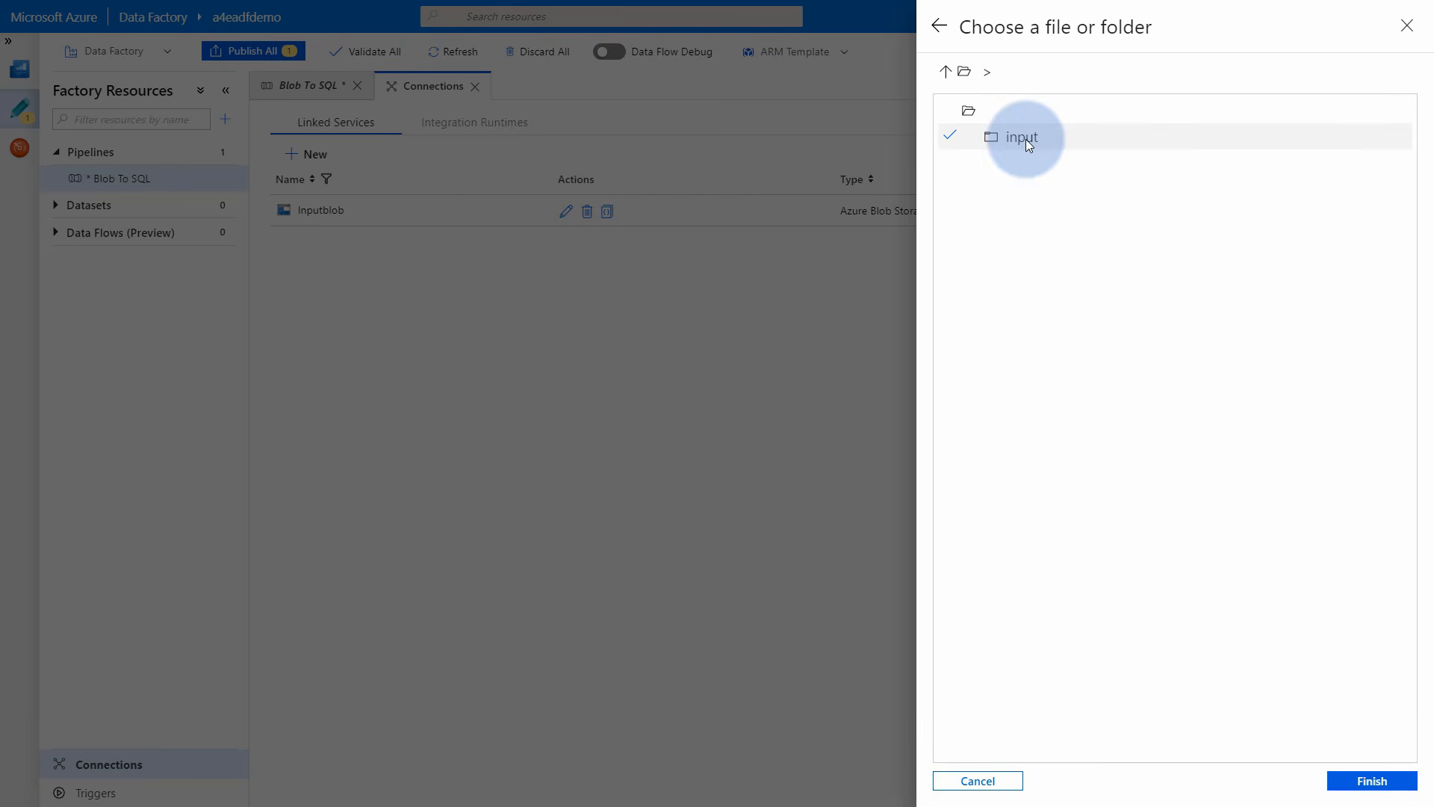
double_click(1025, 139)
left_click(1029, 138)
left_click(1373, 781)
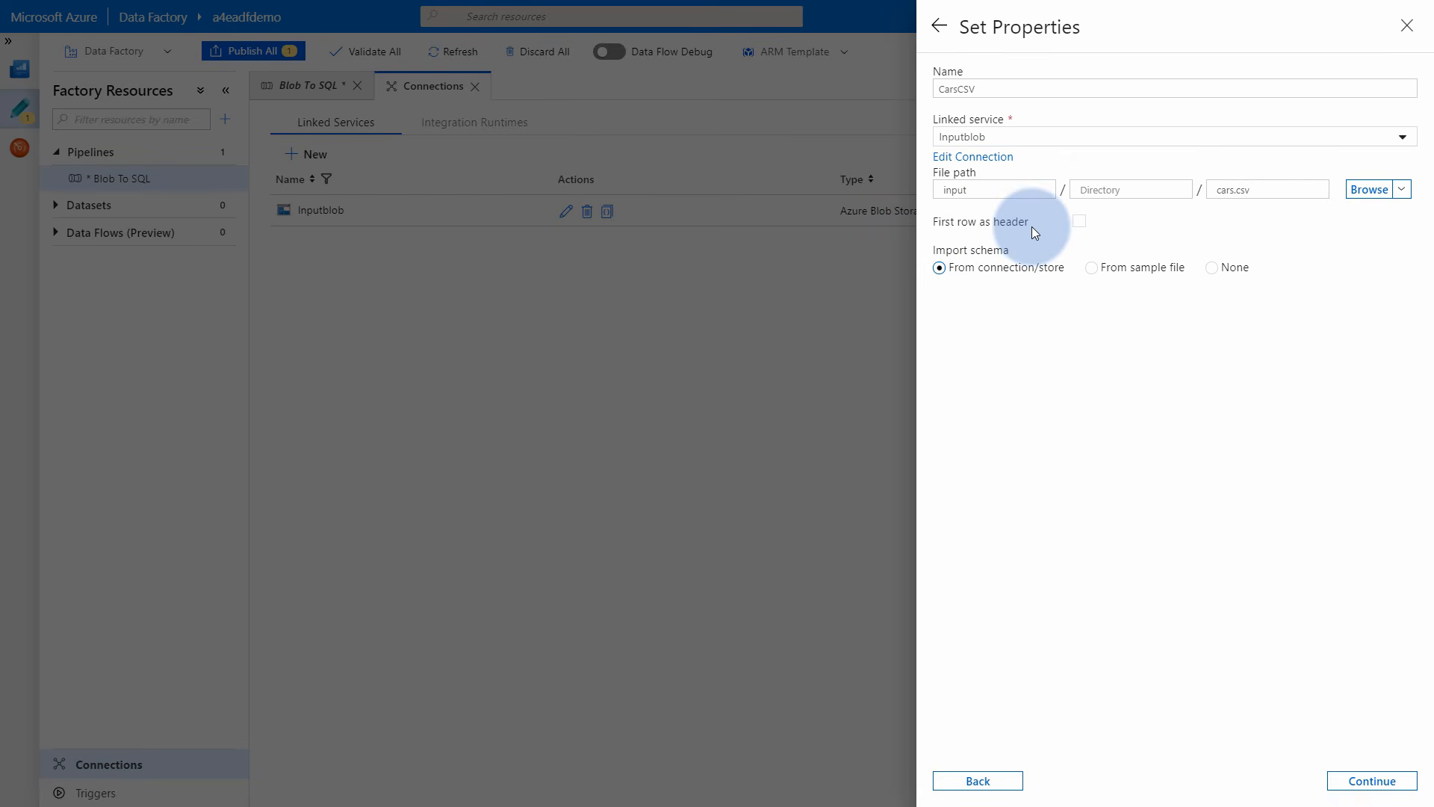
left_click(1080, 221)
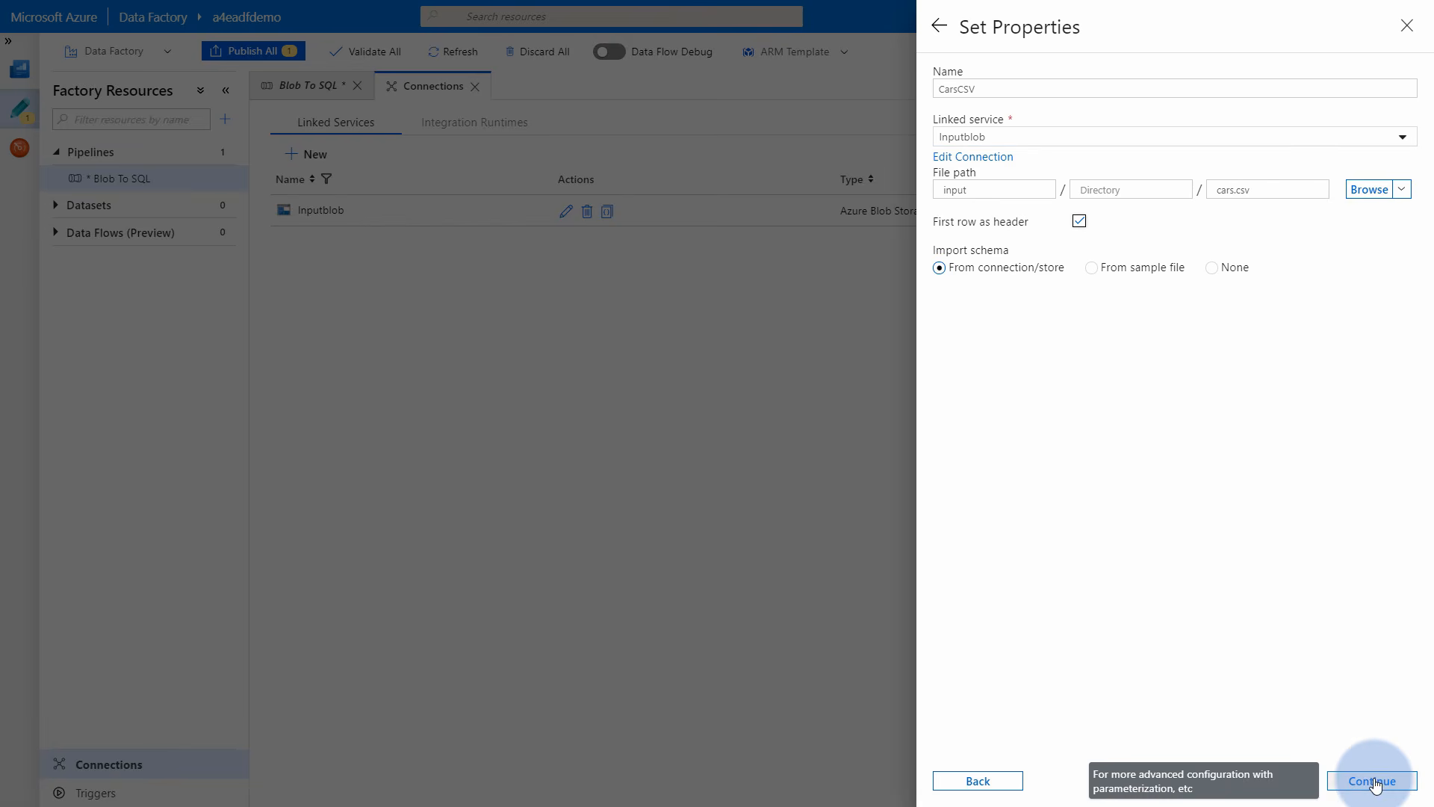
left_click(1375, 782)
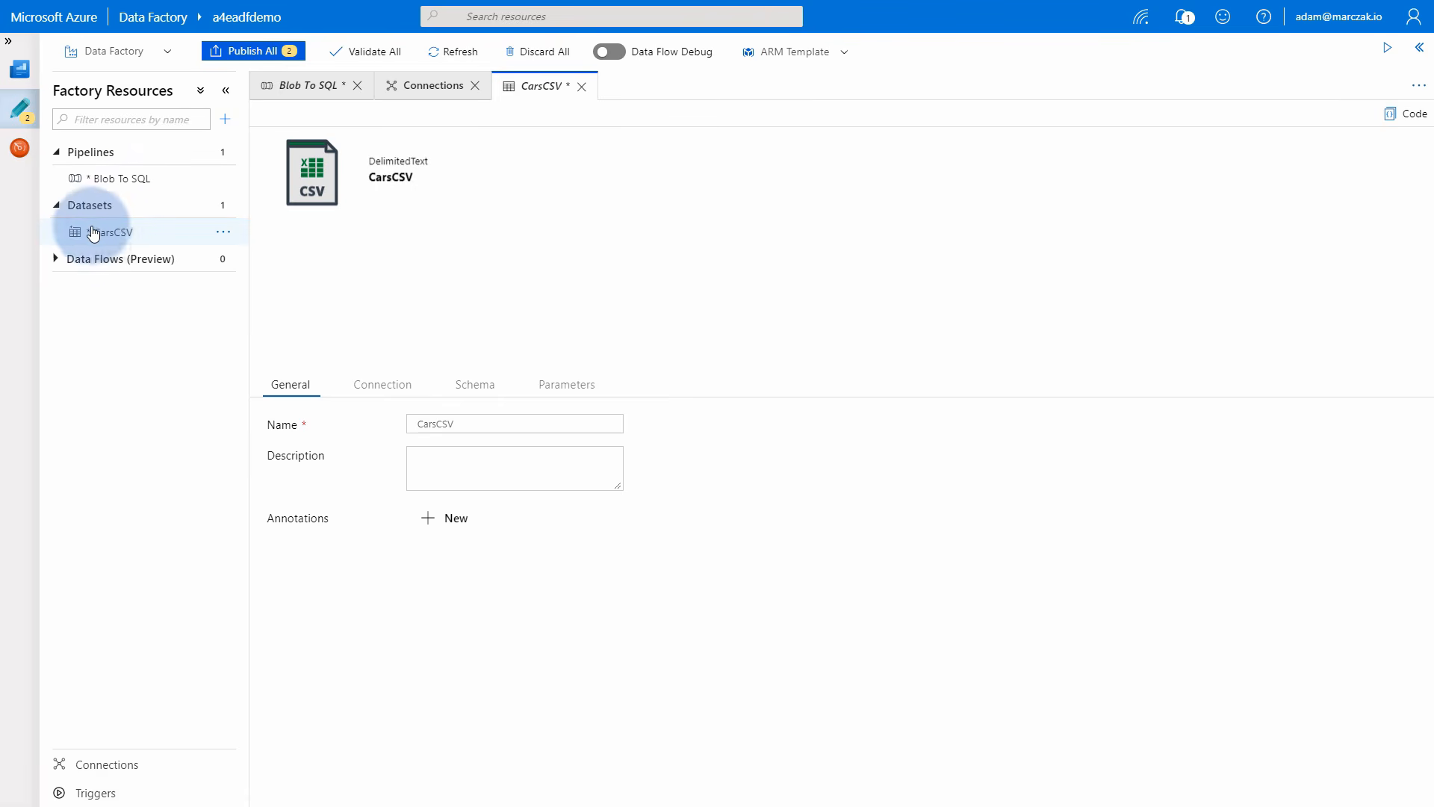
Open the CarsCSV dataset's connection settings and examine its file path, delimiter, encoding and header options.
left_click(115, 234)
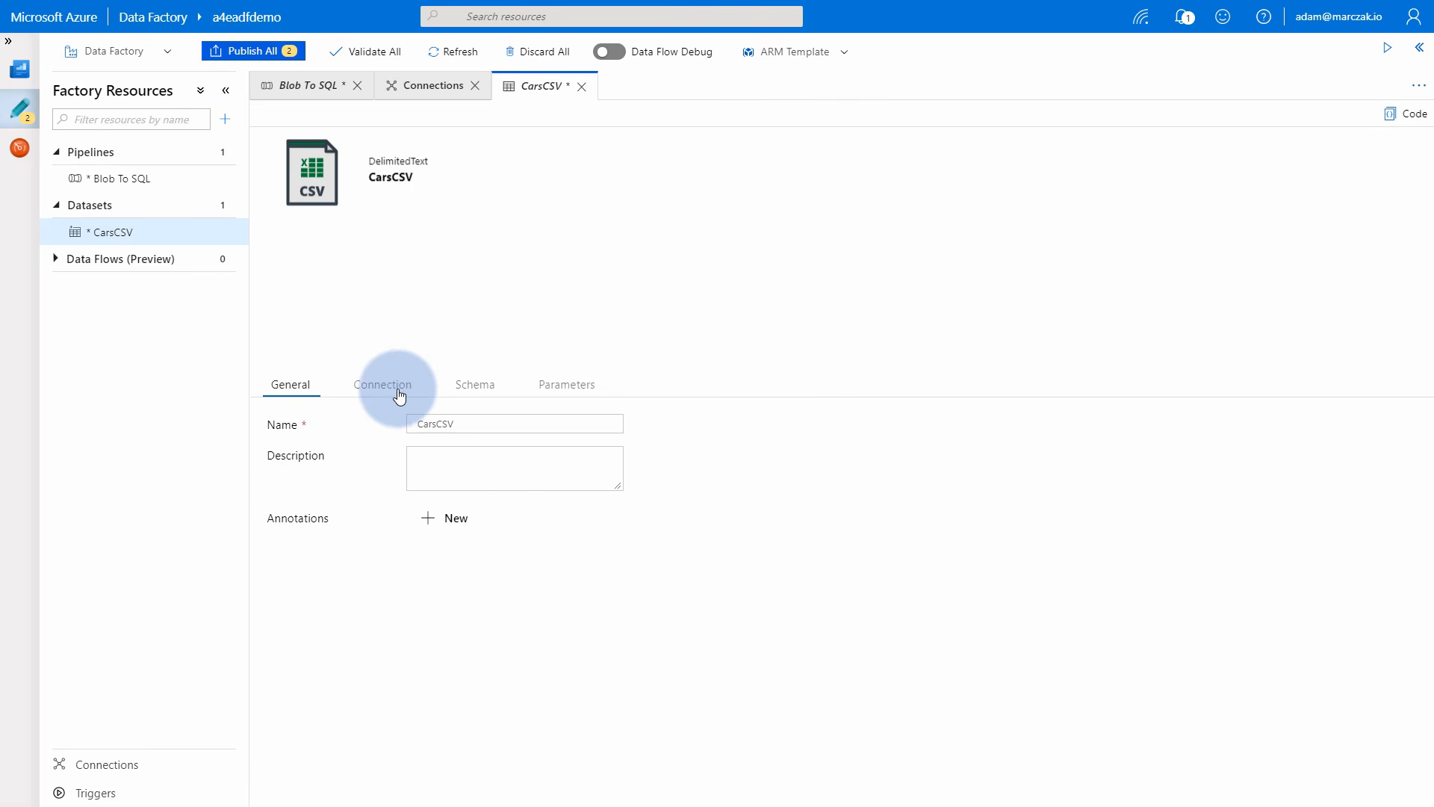
left_click(366, 387)
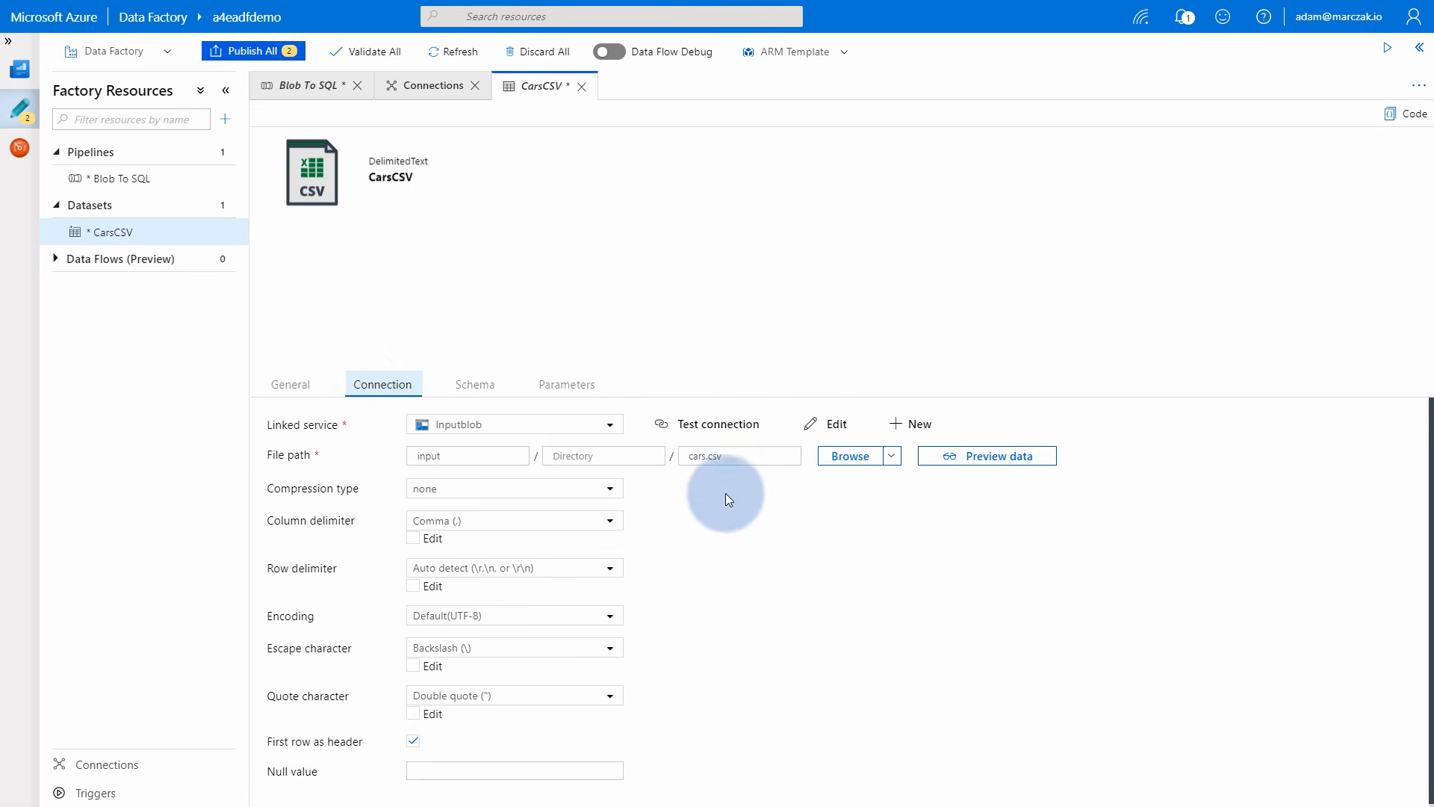
scroll(725, 497, "down", 1)
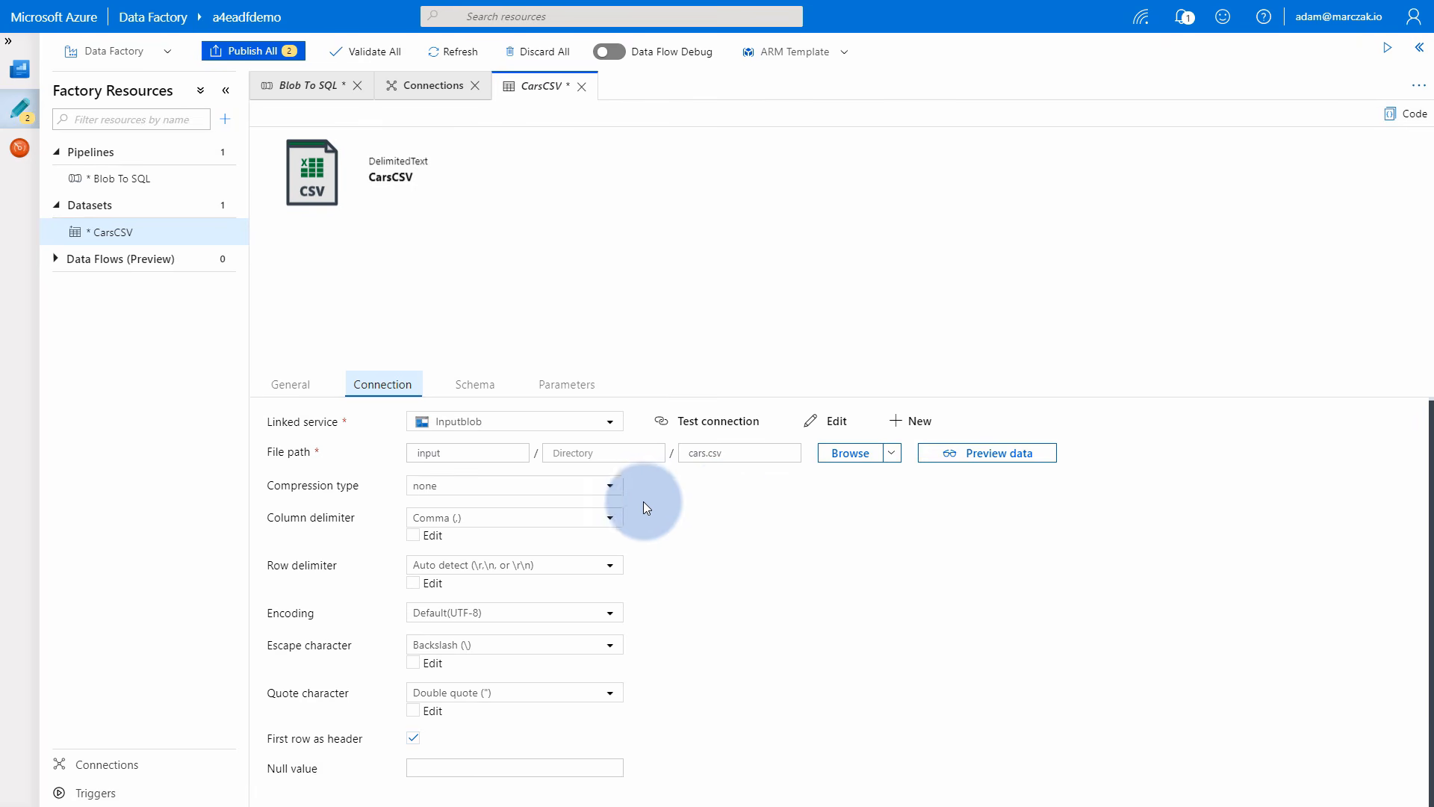
Examine the available column delimiter, row delimiter and encoding options of the CarsCSV dataset, keeping the current selections.
left_click(609, 519)
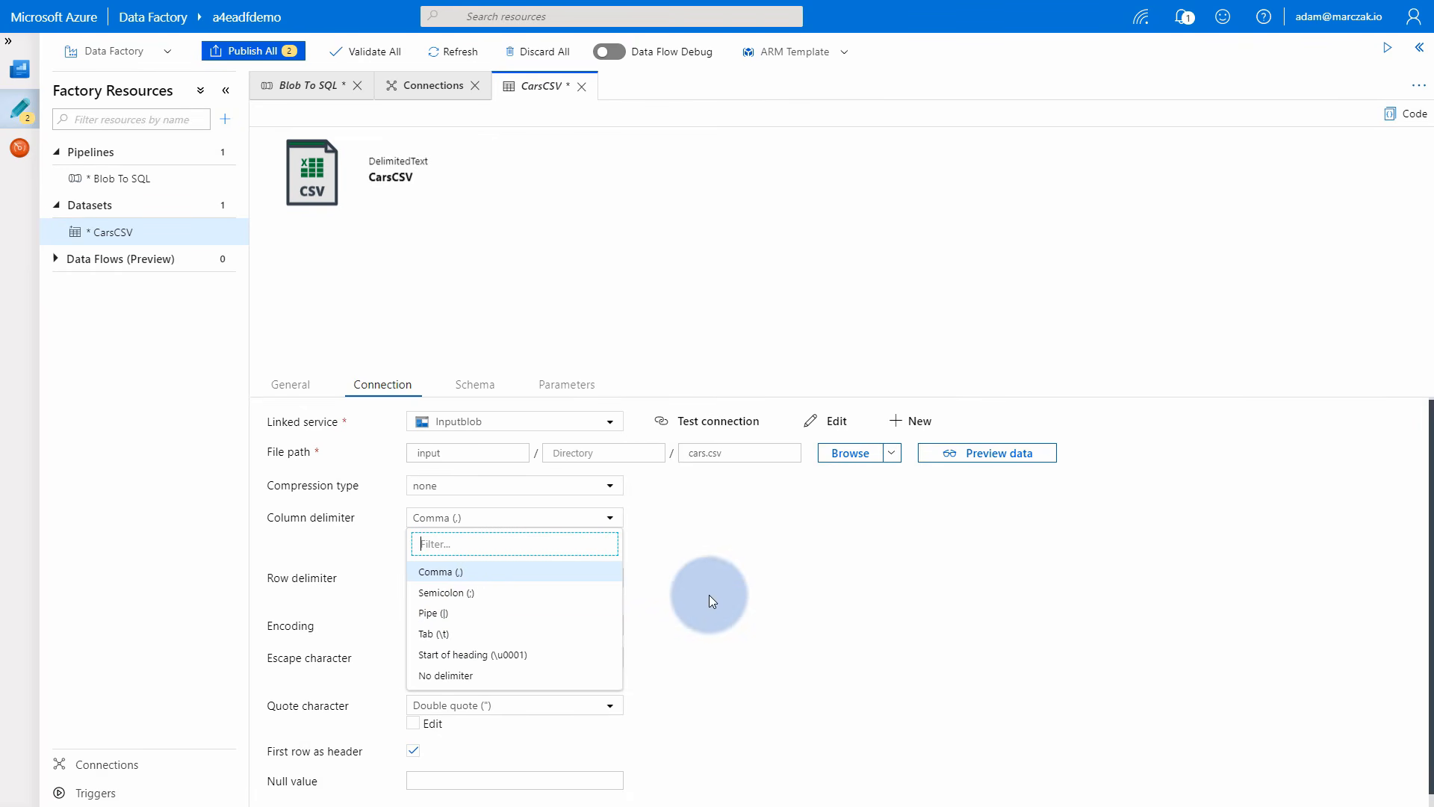
left_click(650, 535)
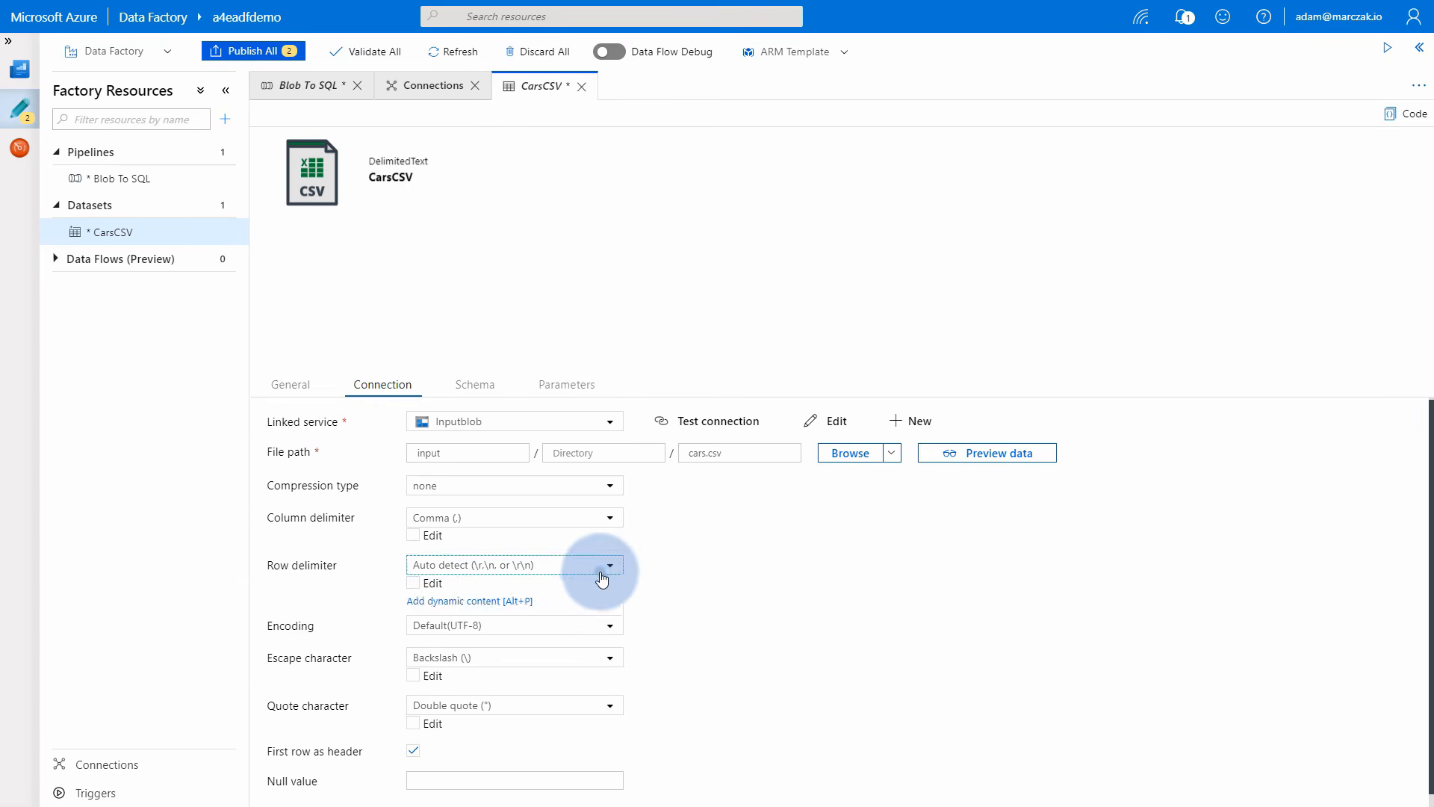
left_click(603, 566)
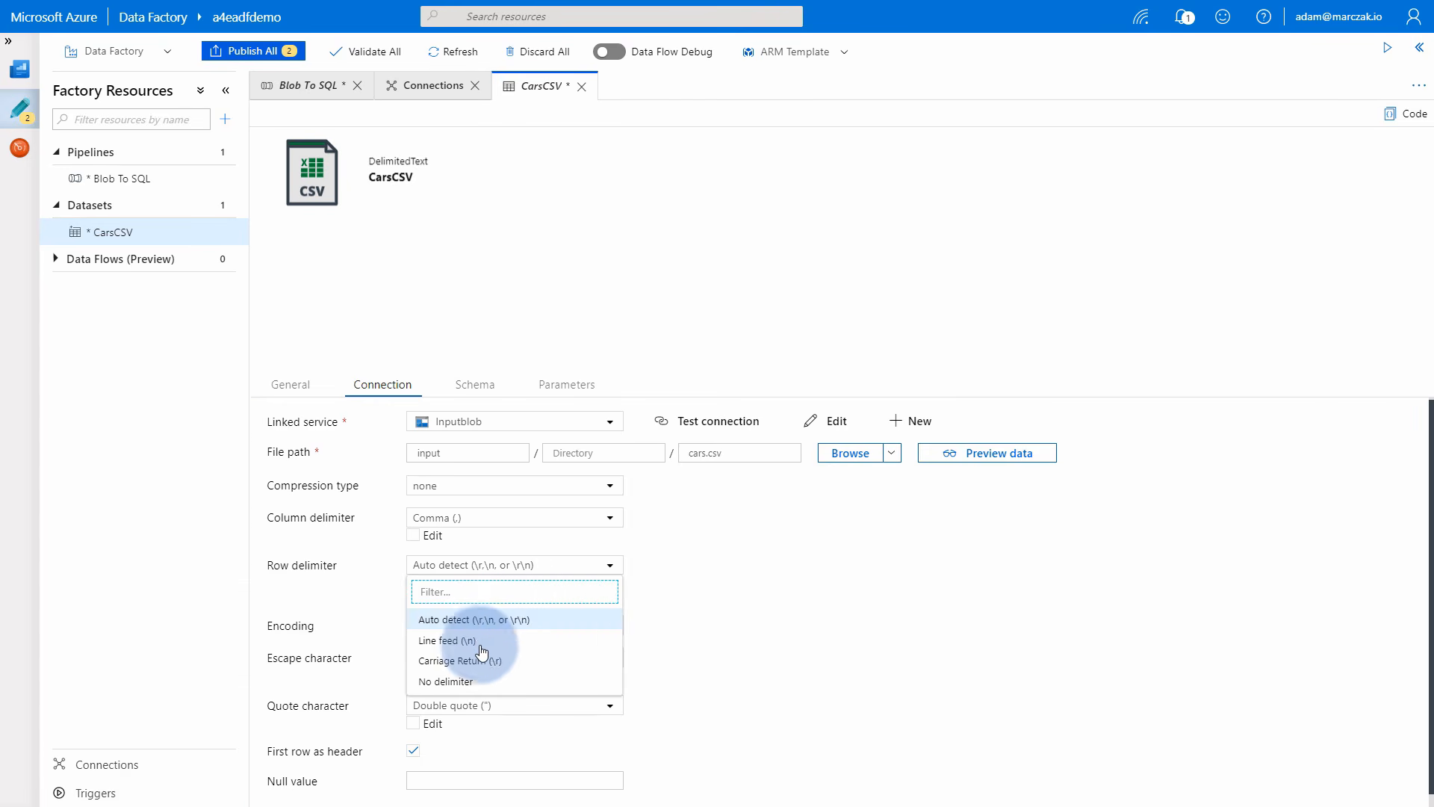
left_click(610, 562)
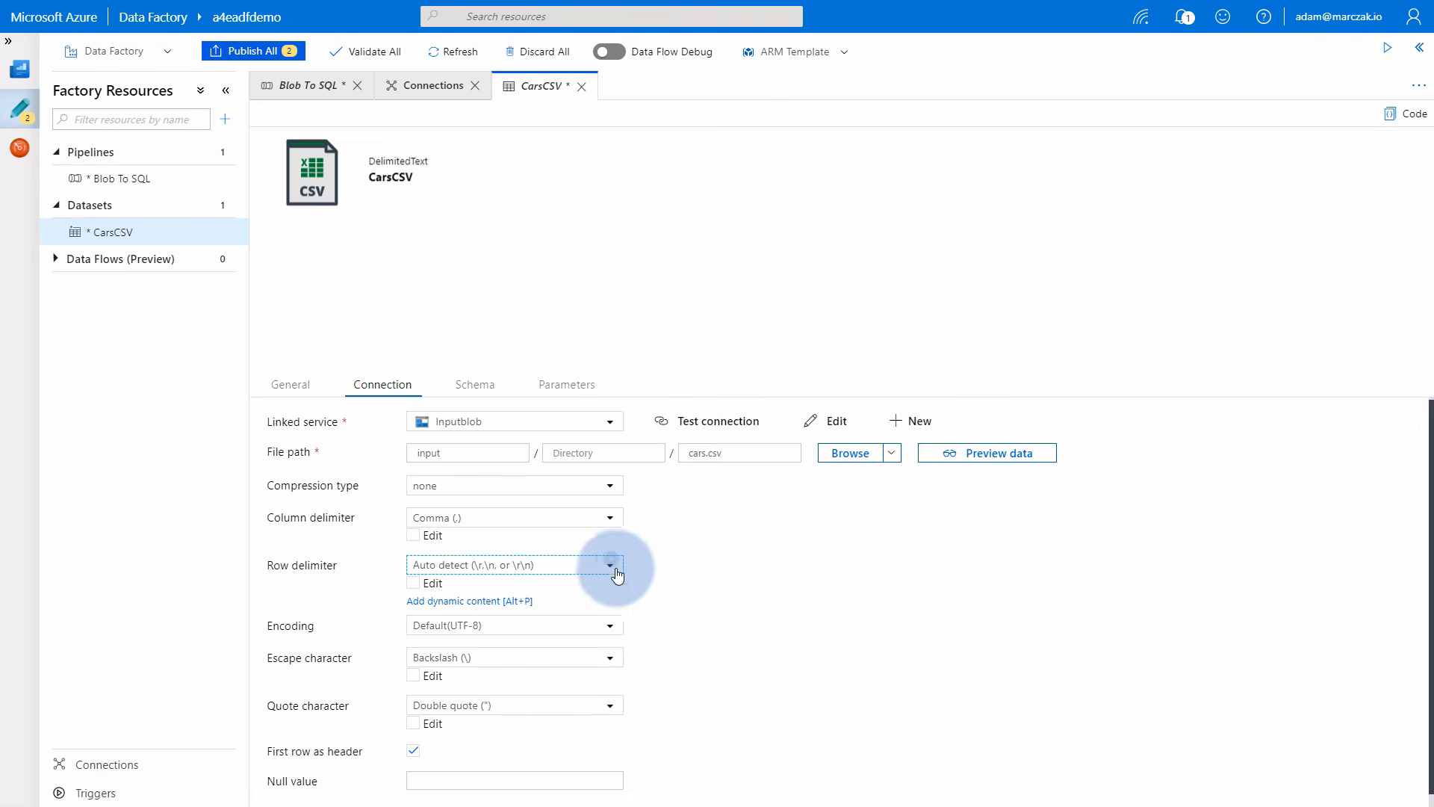
left_click(596, 625)
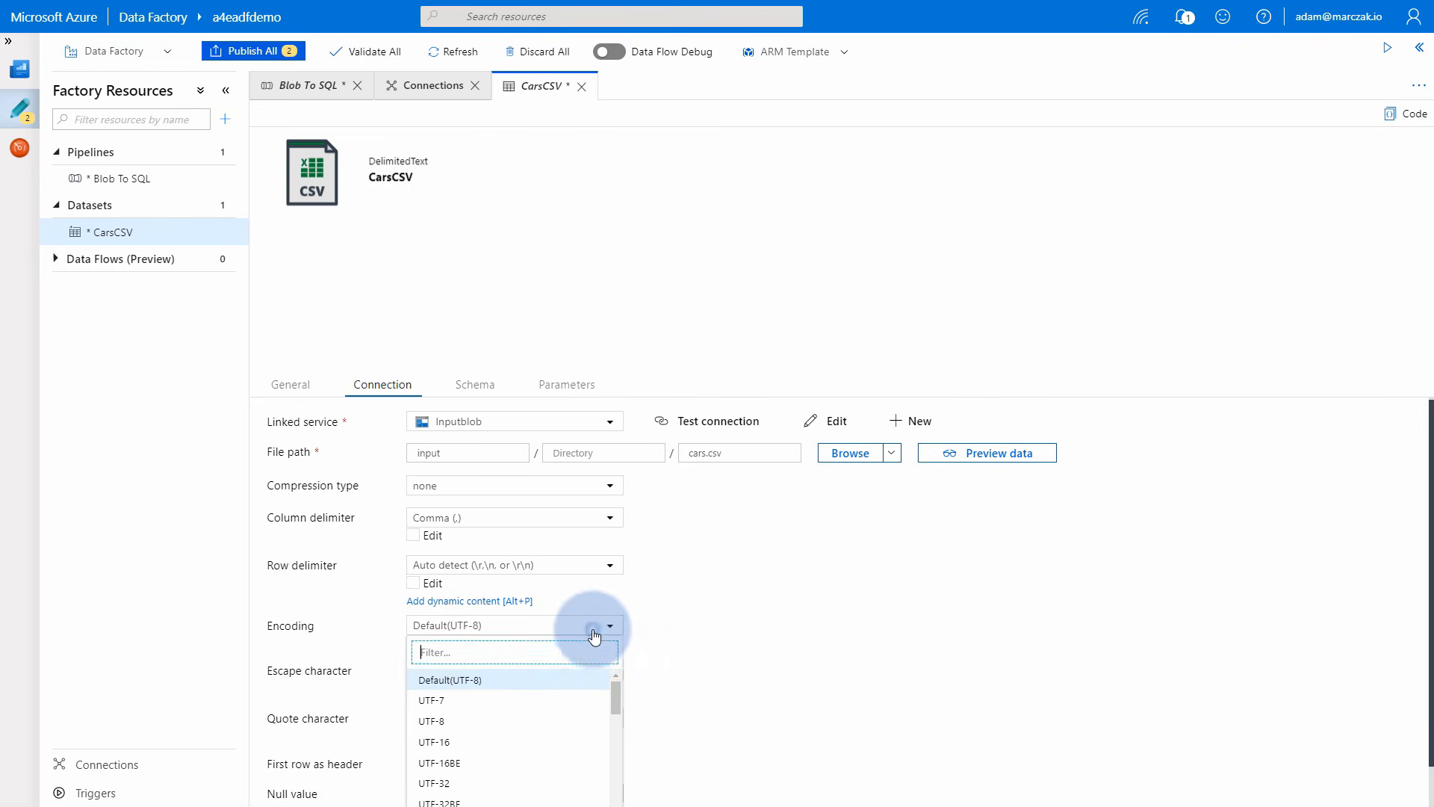
left_click(613, 587)
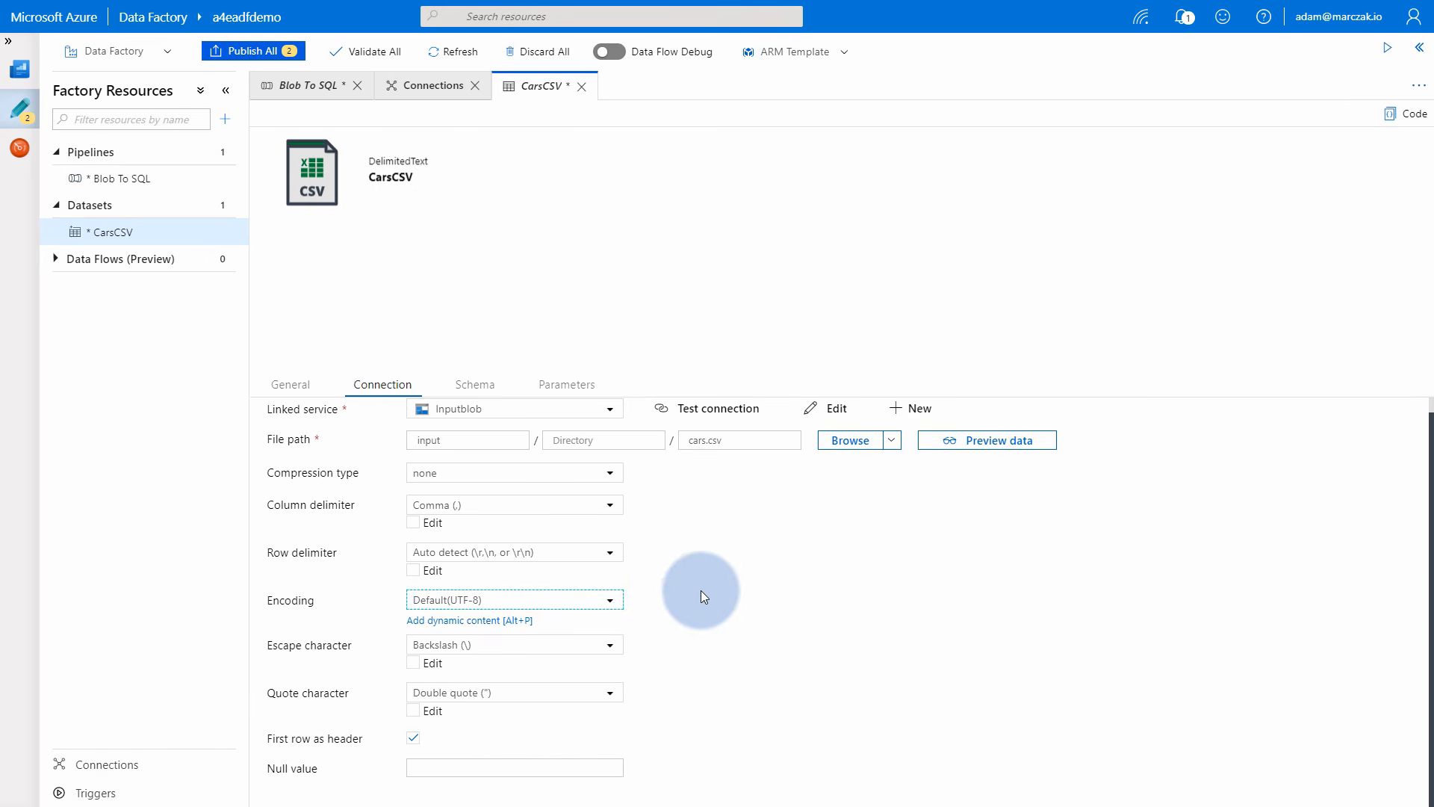
scroll(774, 487, "up", 1)
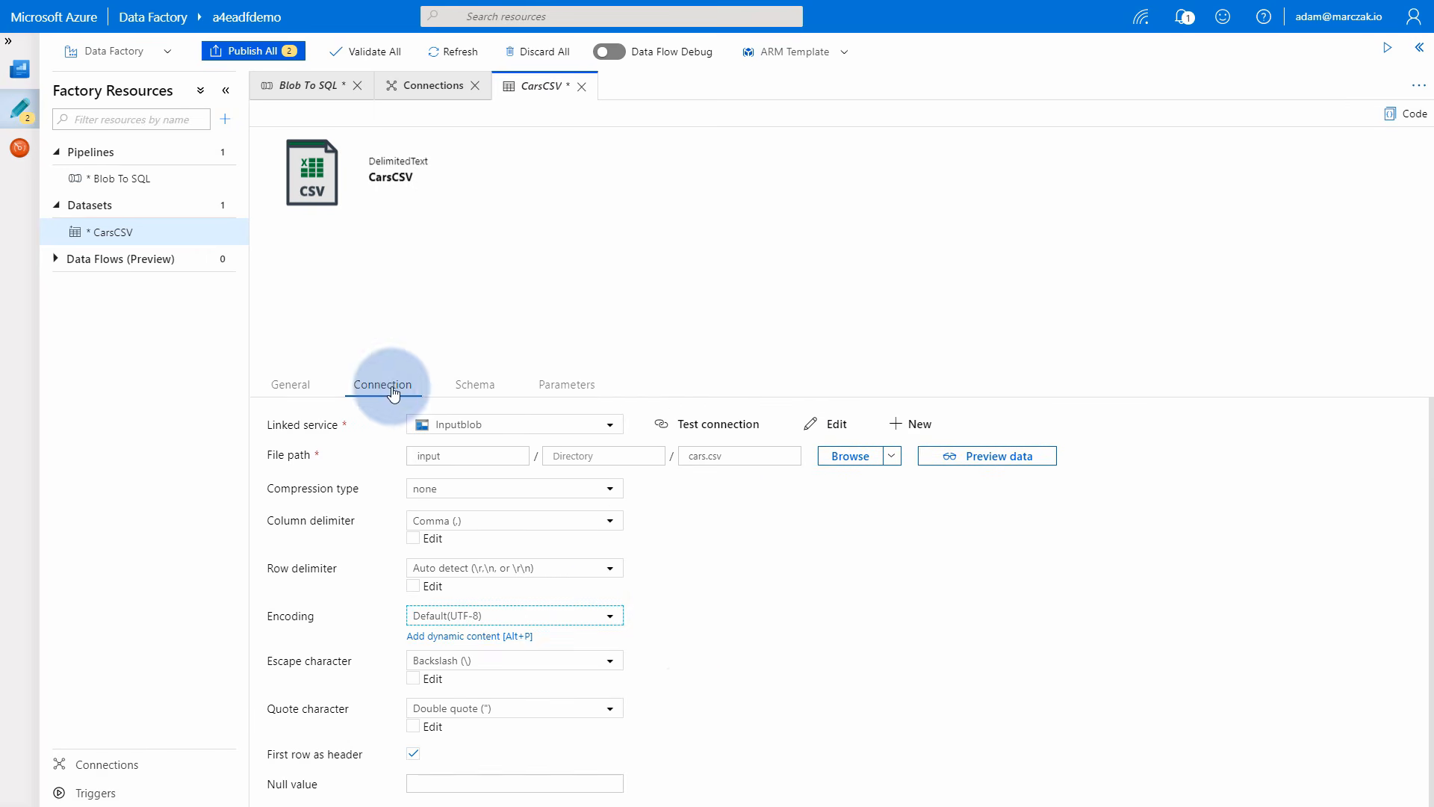
Preview the cars.csv data in an enlarged preview window, close it and view the dataset's schema.
left_click(988, 460)
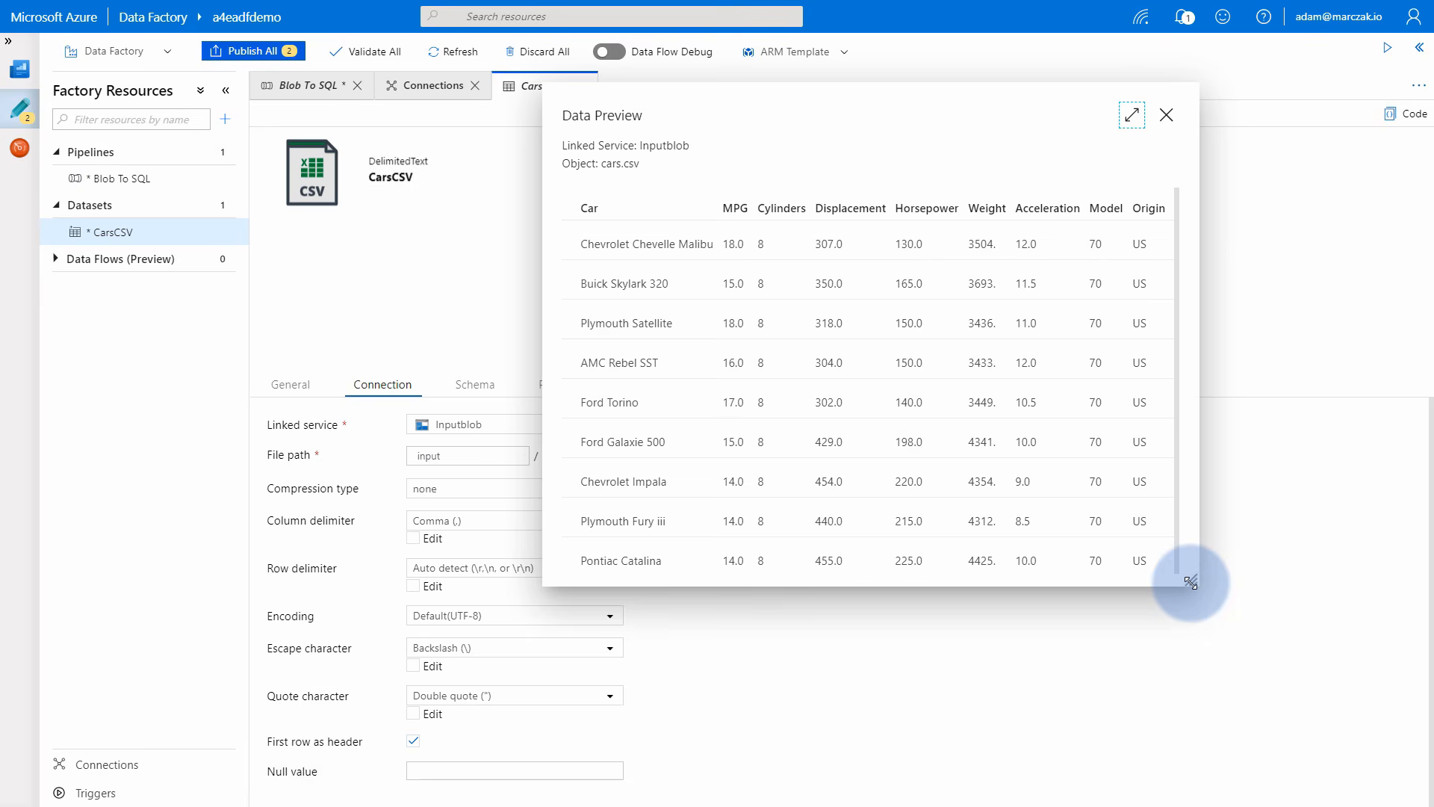
left_click_drag(1191, 580, 1339, 716)
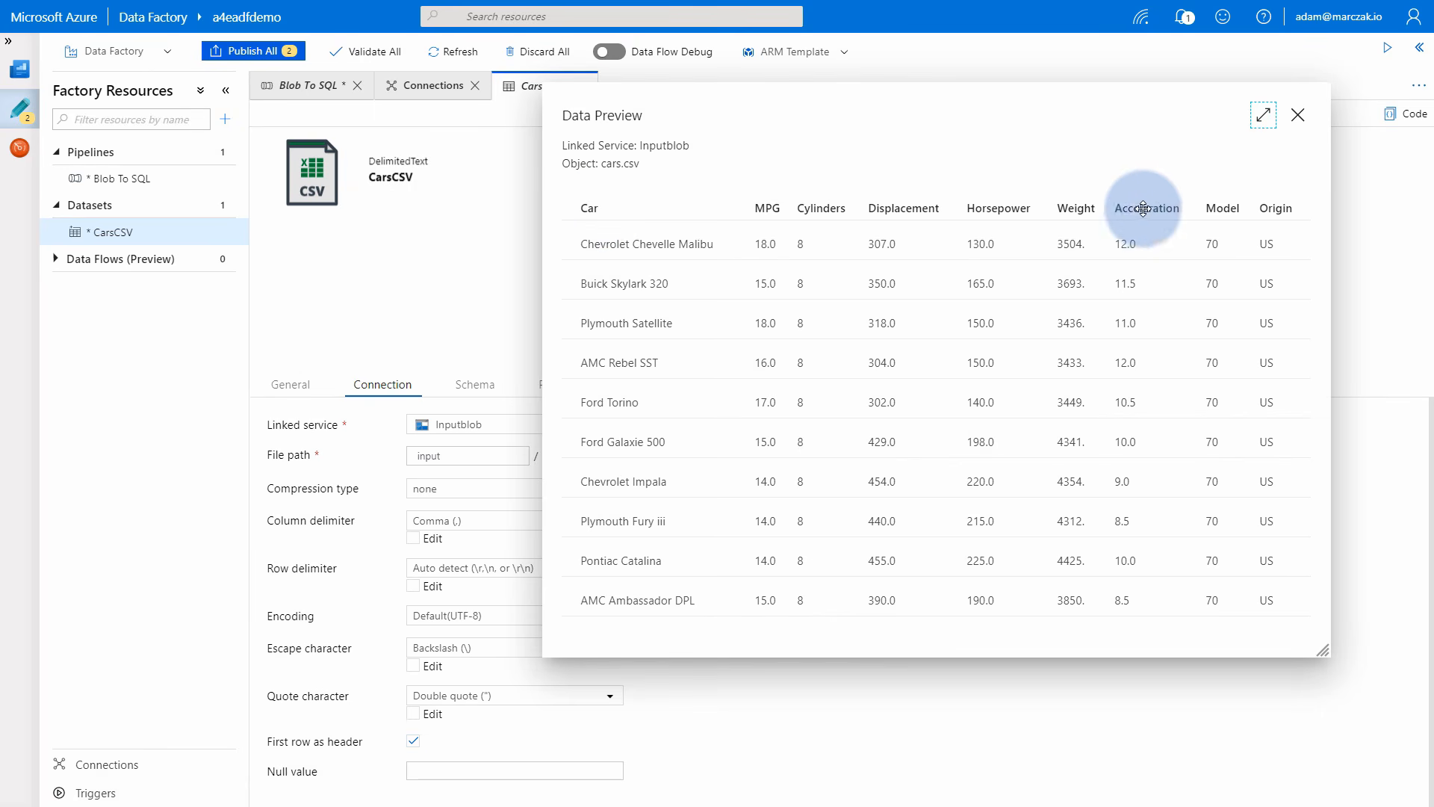
left_click(1298, 117)
left_click(471, 385)
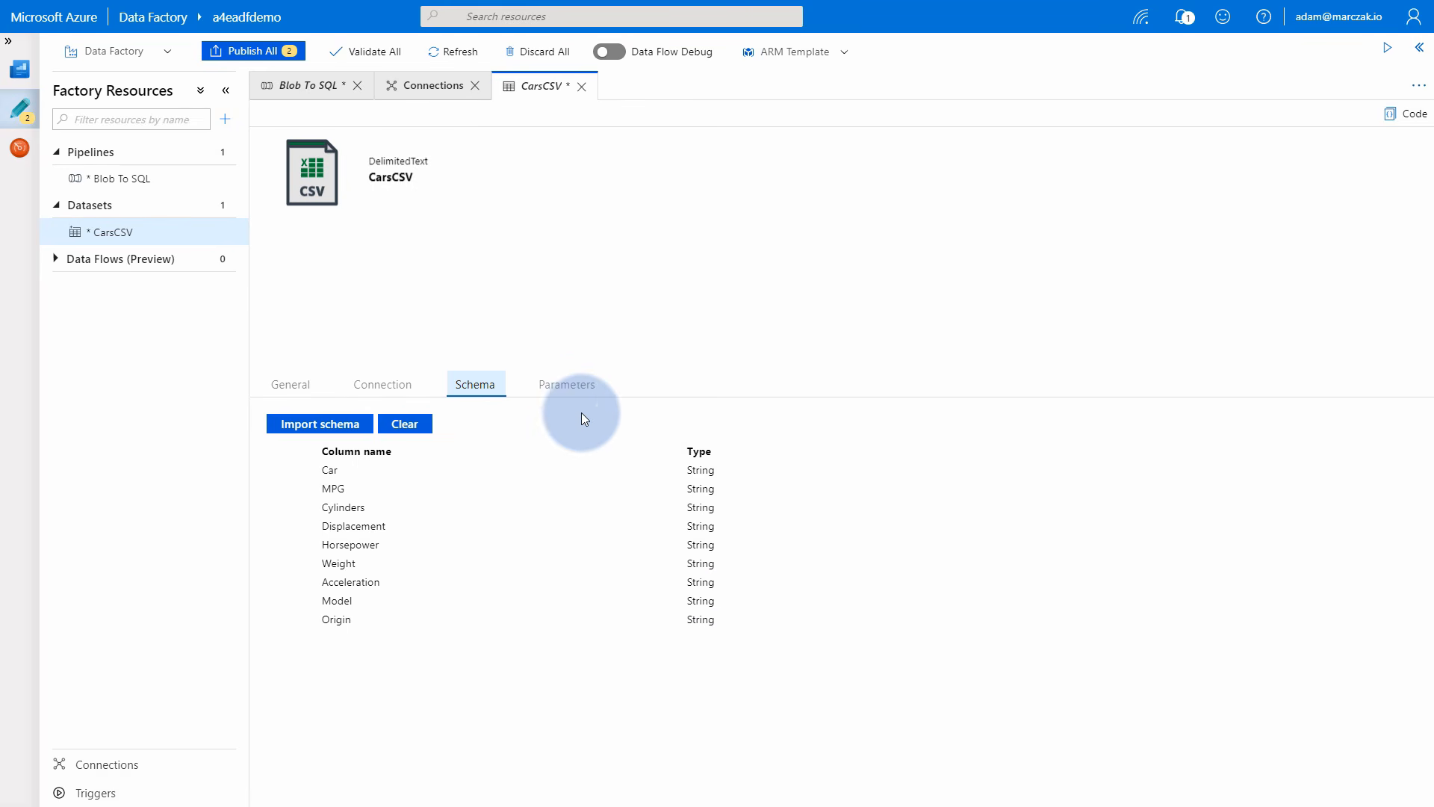
mouse_move(224, 209)
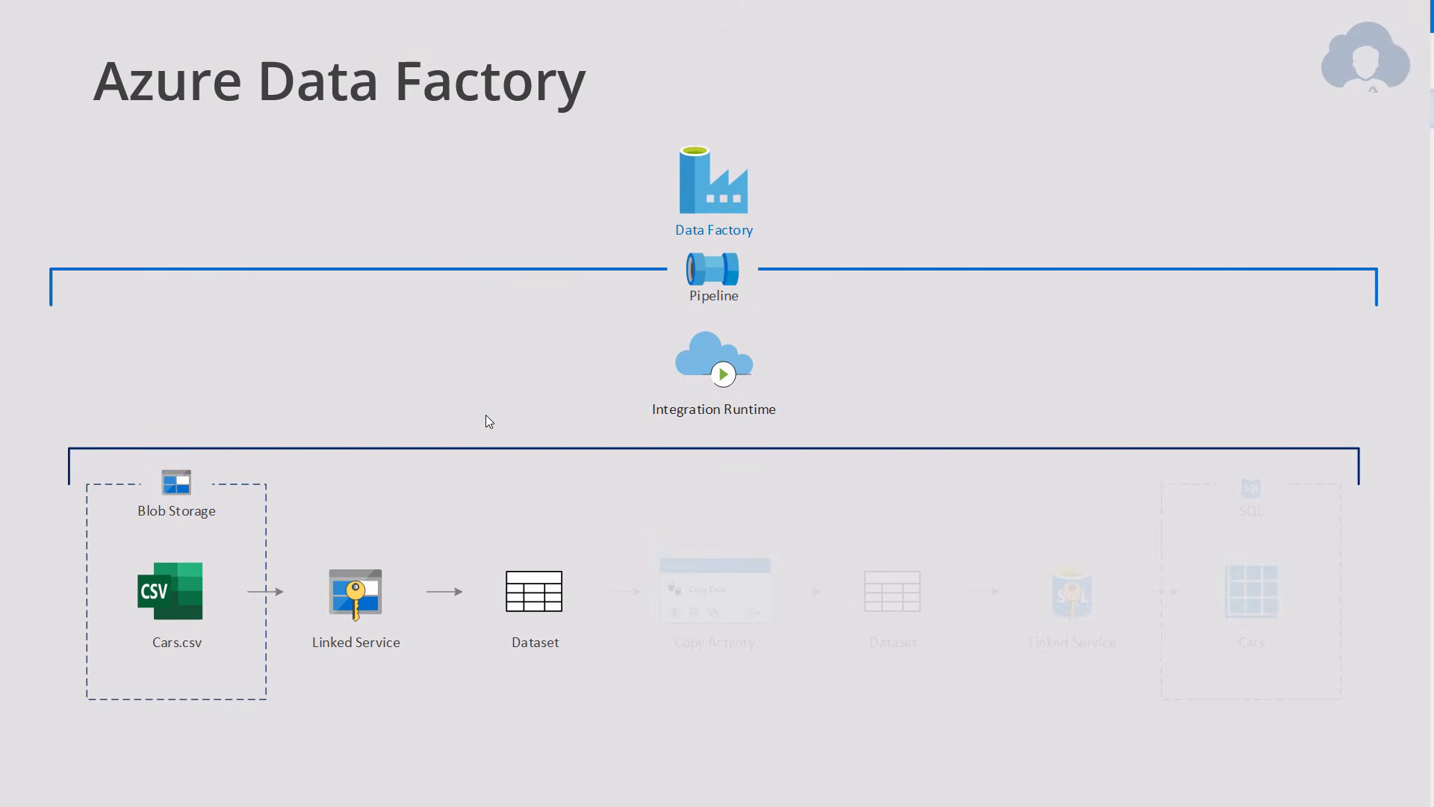
left_click(1072, 554)
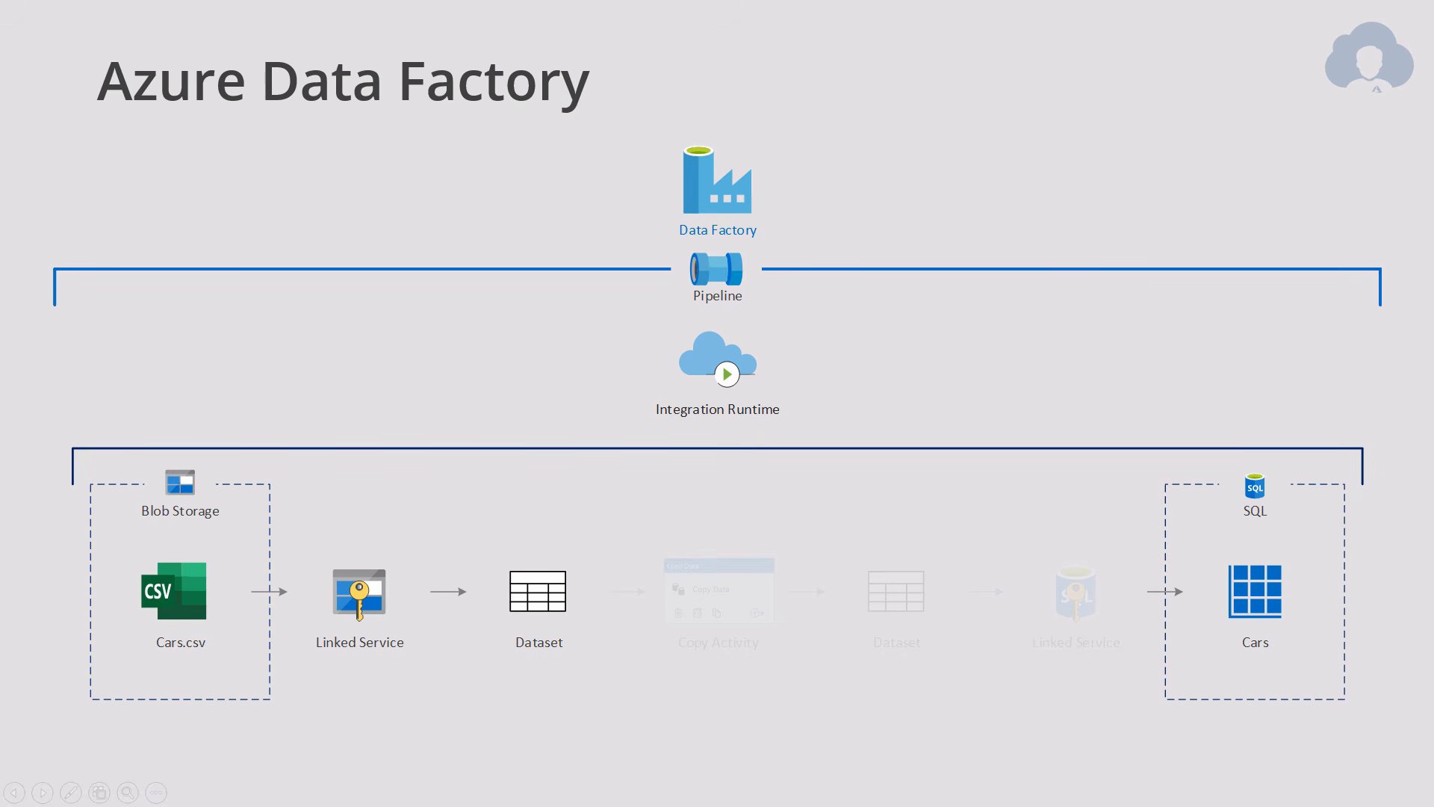
key("Right")
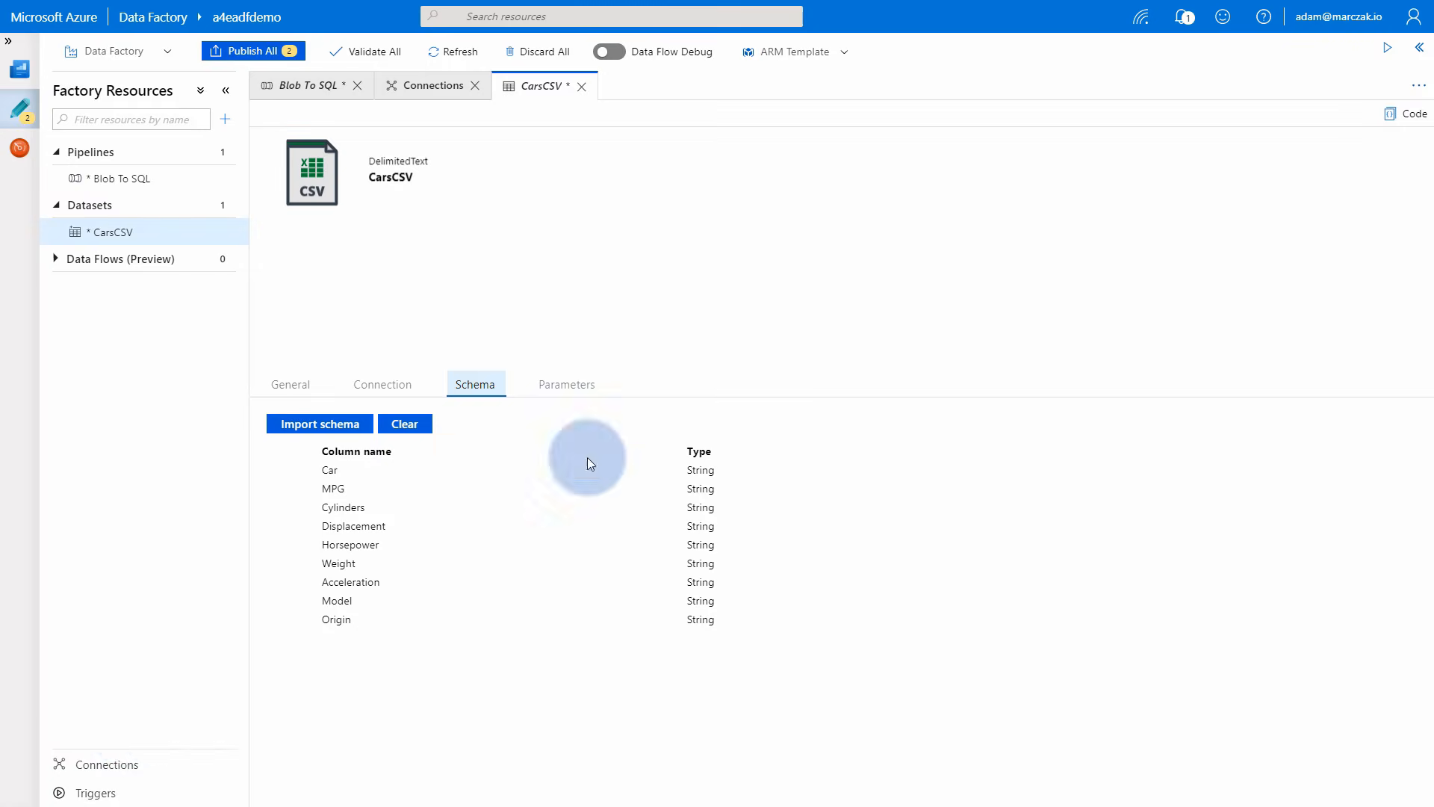
Start a new linked service with Azure SQL Database as the data store.
left_click(109, 765)
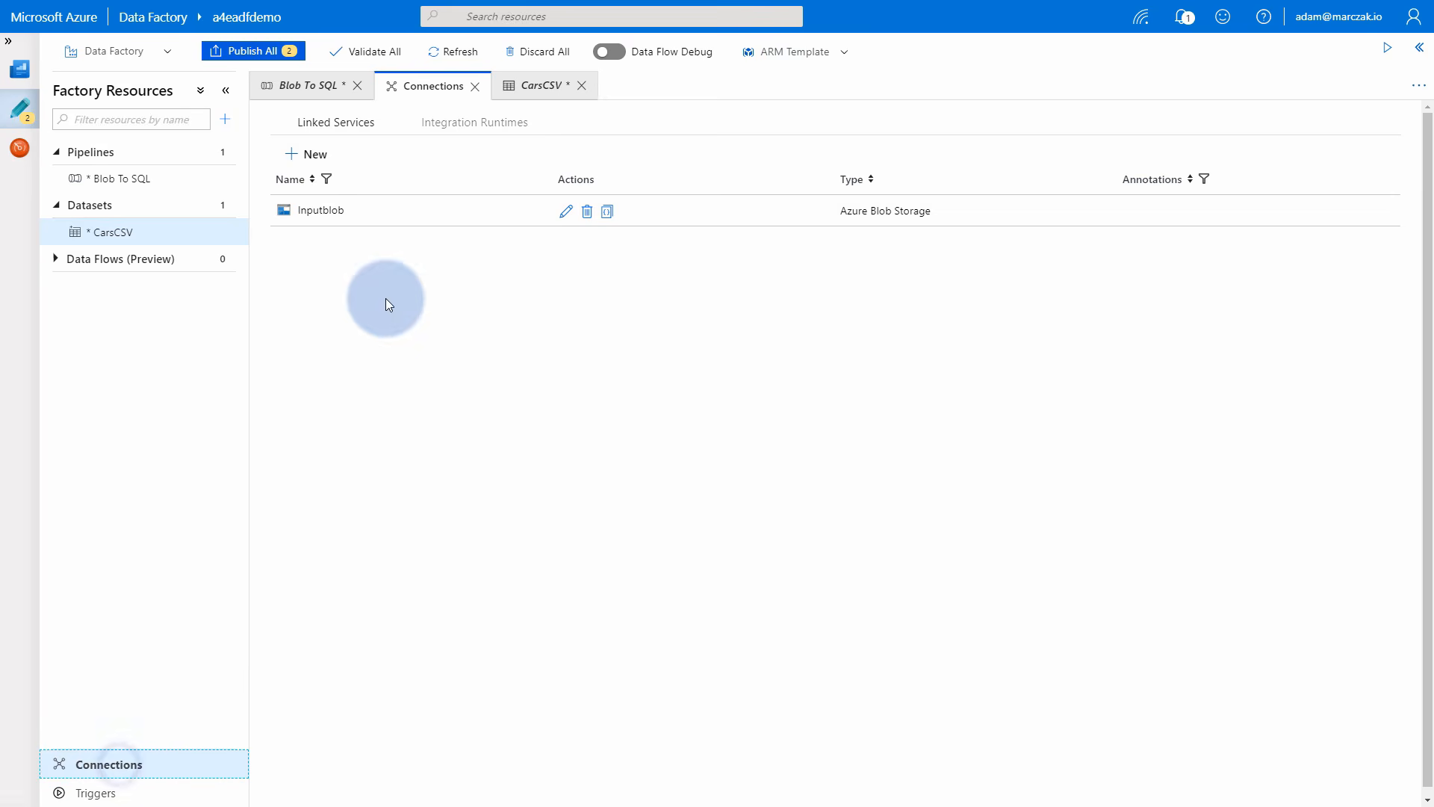
left_click(312, 153)
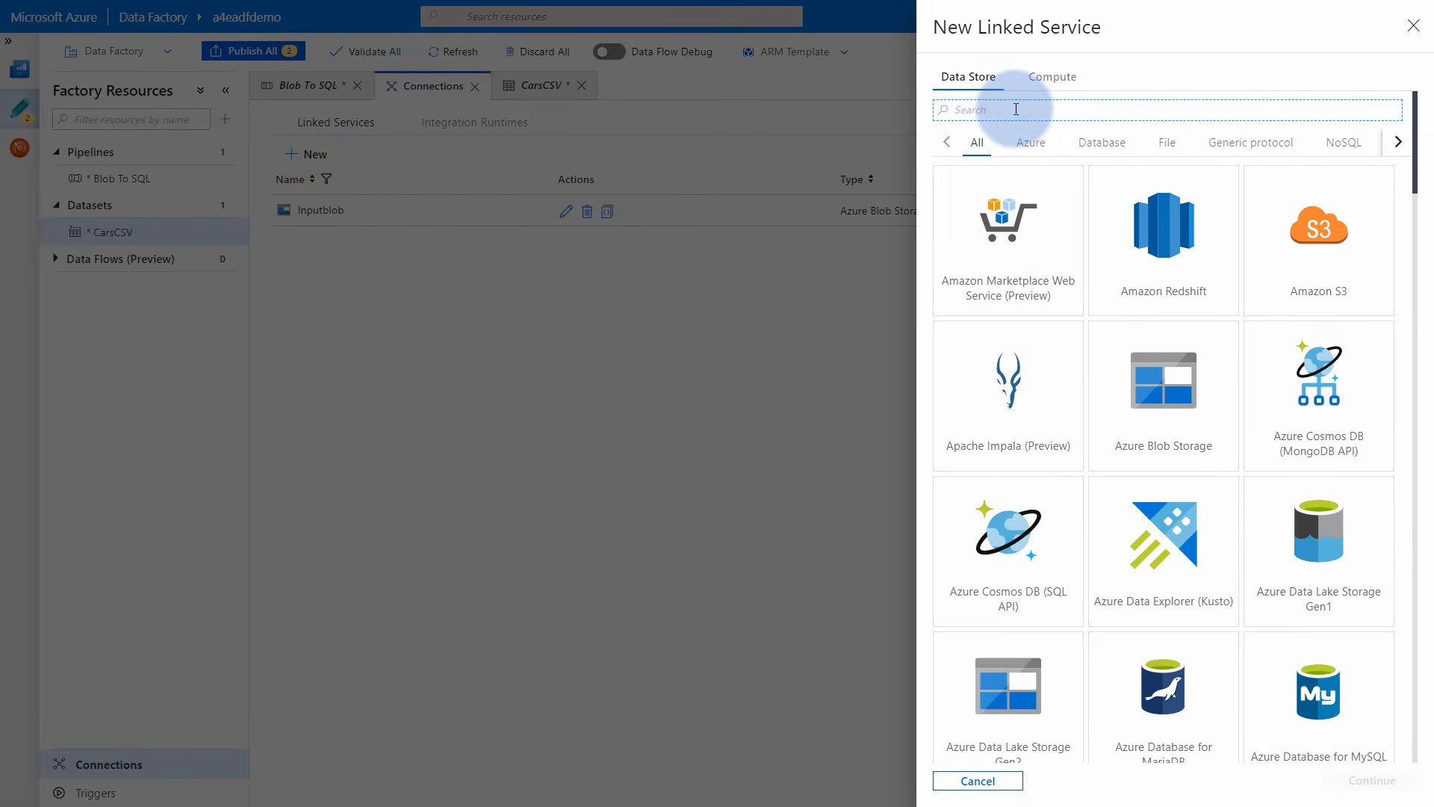
left_click(1102, 144)
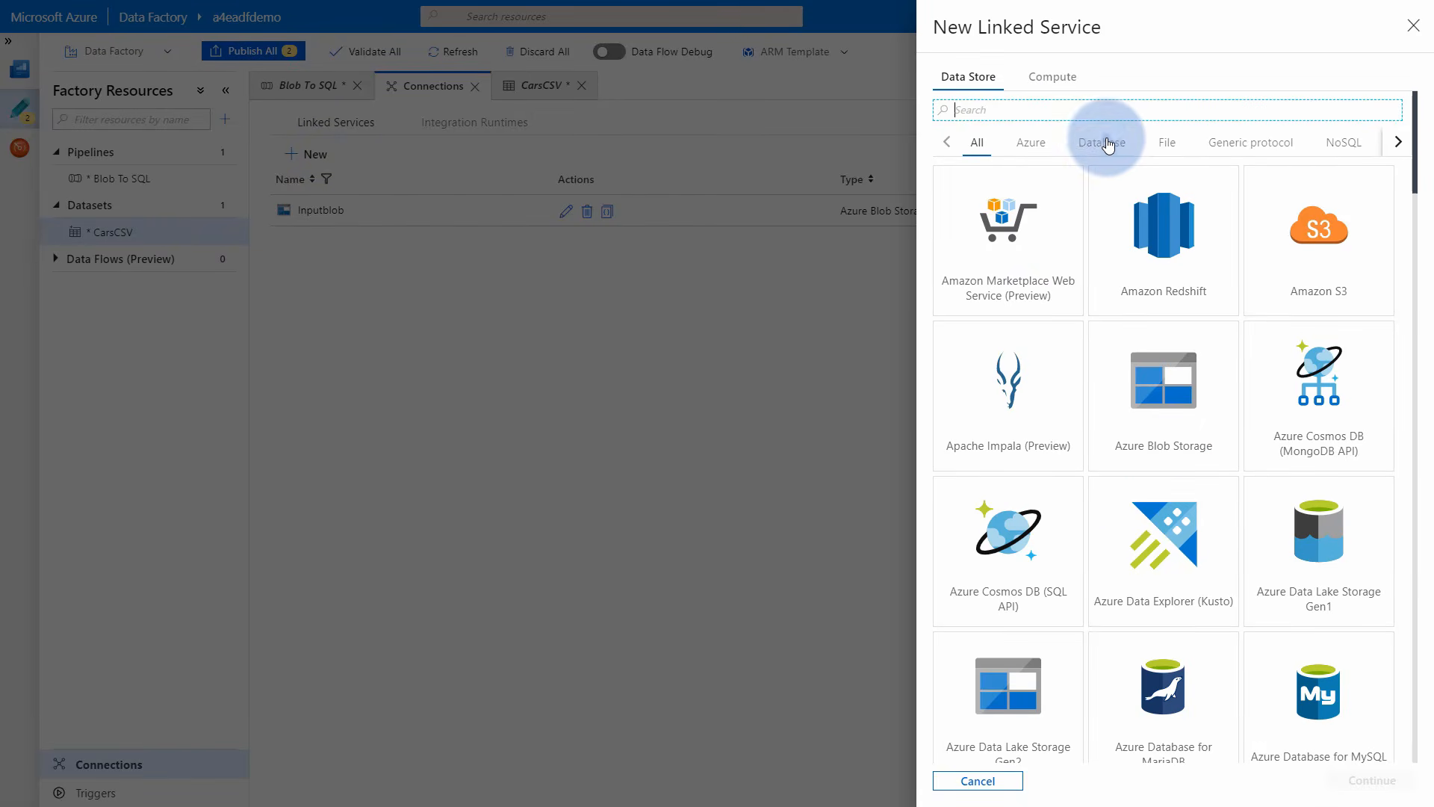
scroll(1217, 471, "down", 10)
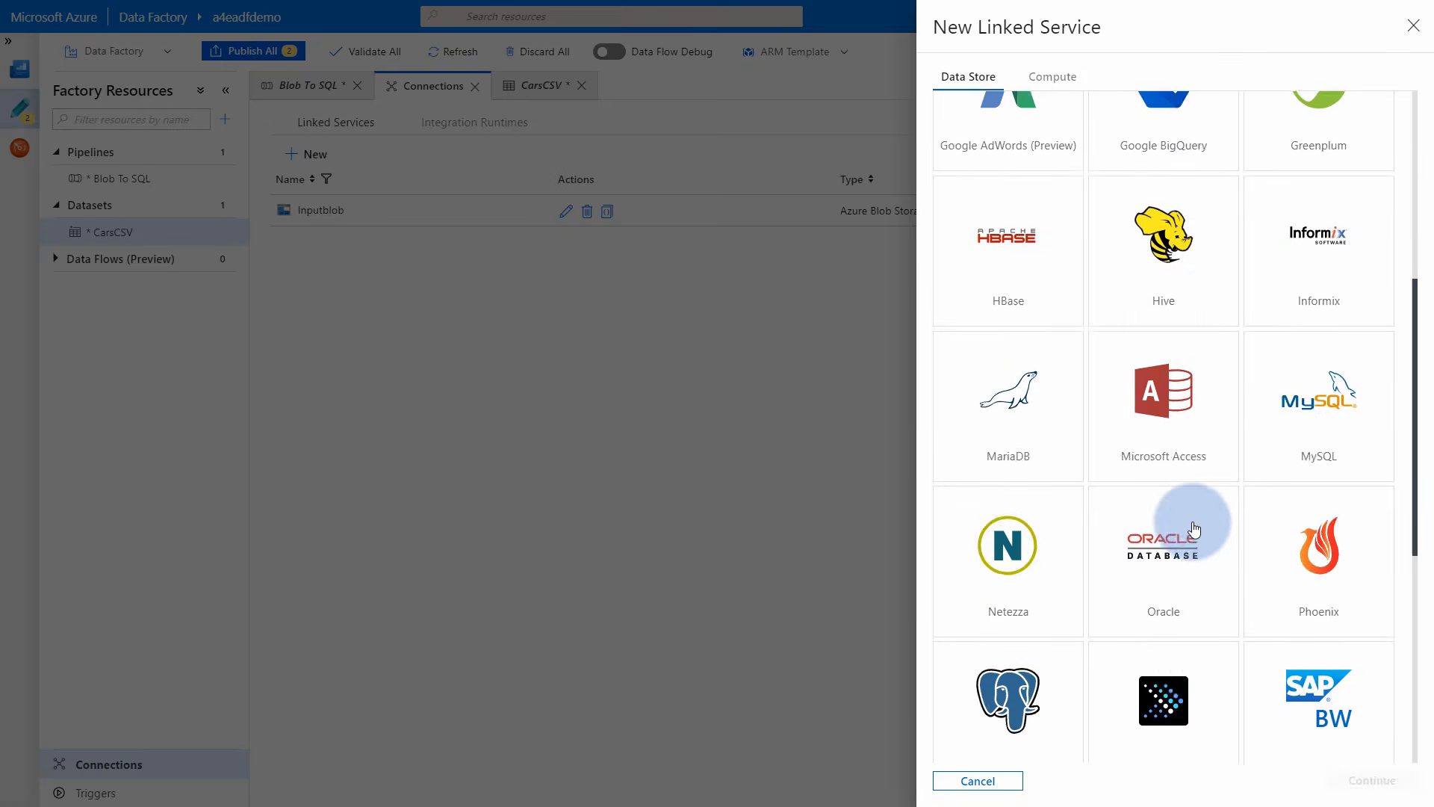
scroll(1191, 486, "up", 10)
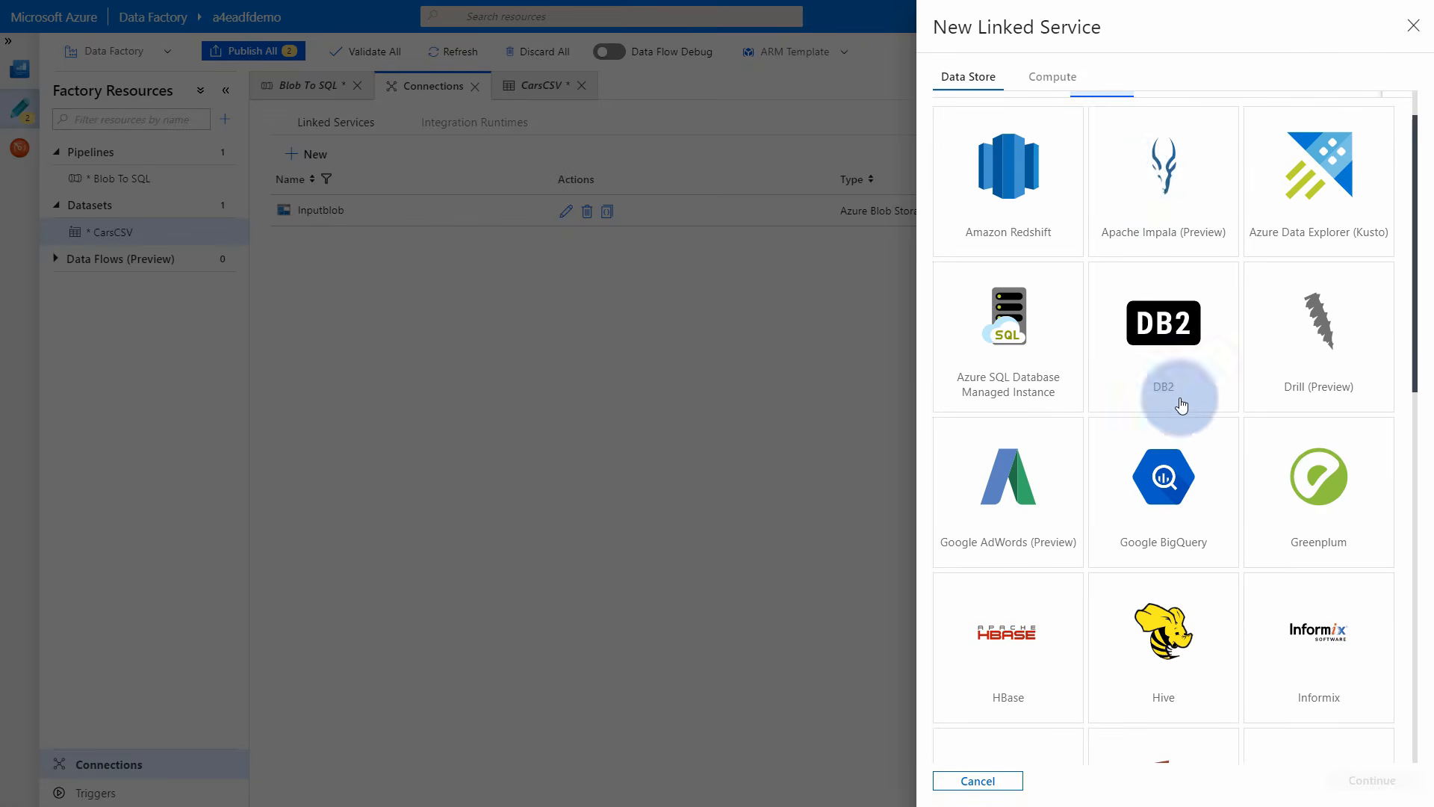
left_click(1028, 143)
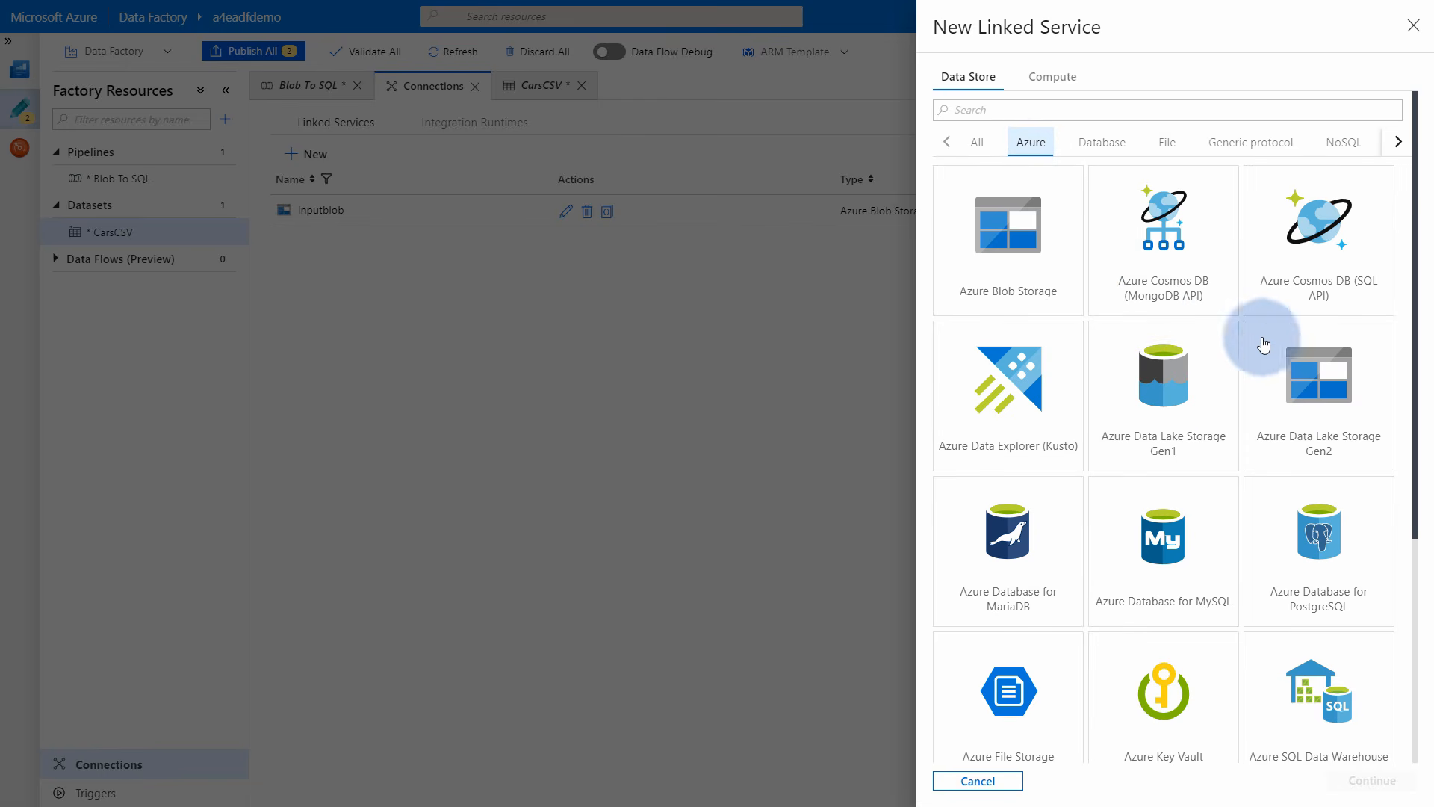
scroll(1158, 517, "down", 4)
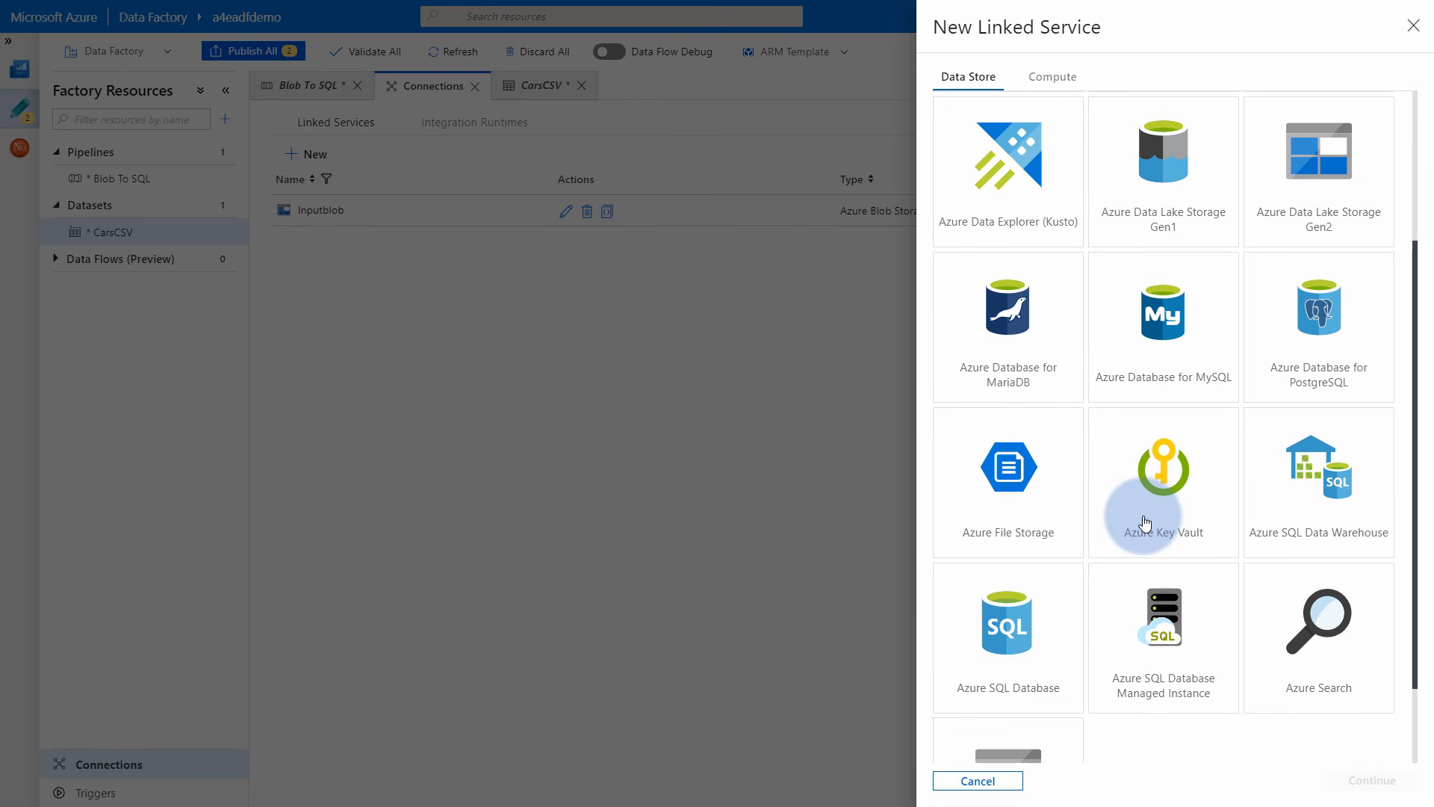
left_click(1037, 547)
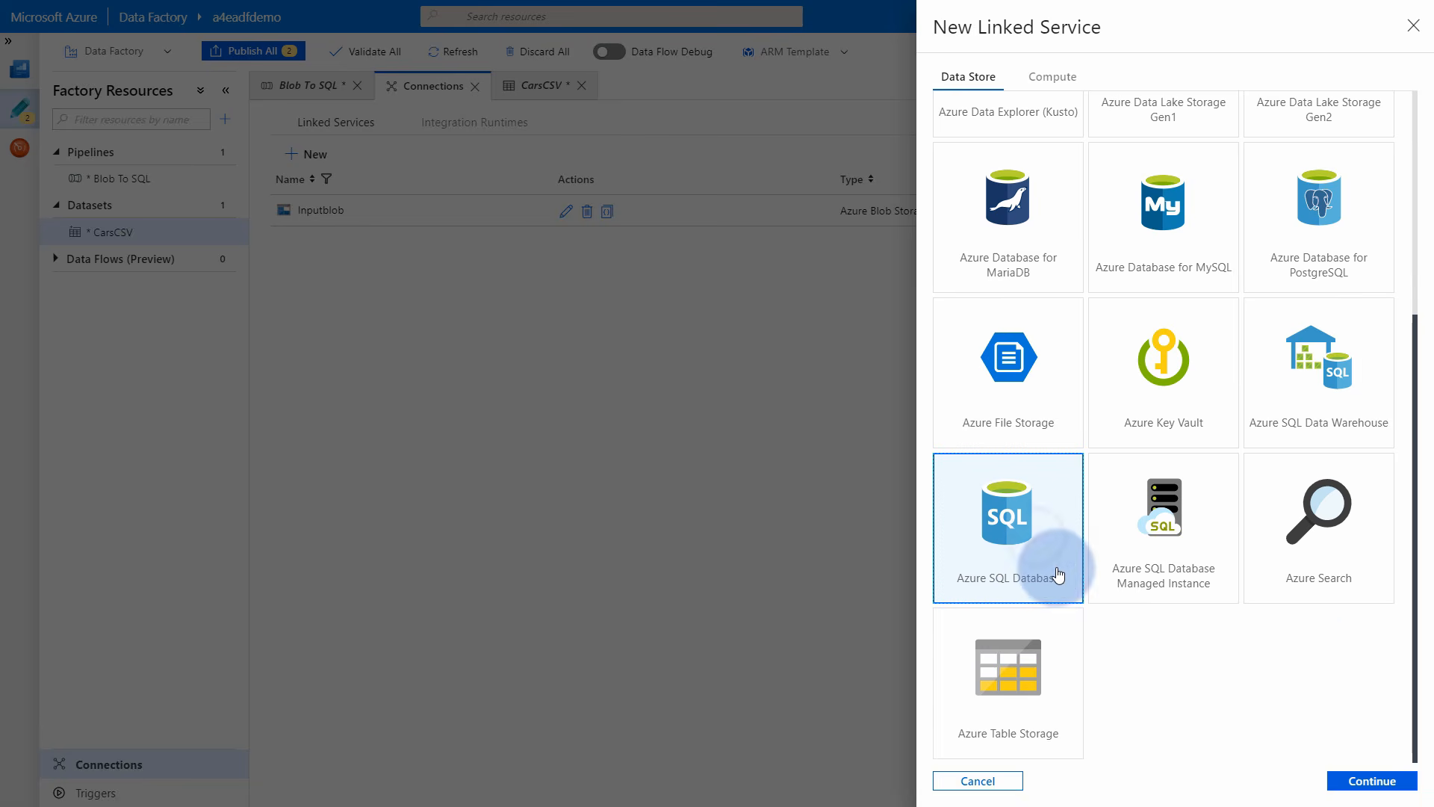
left_click(1390, 769)
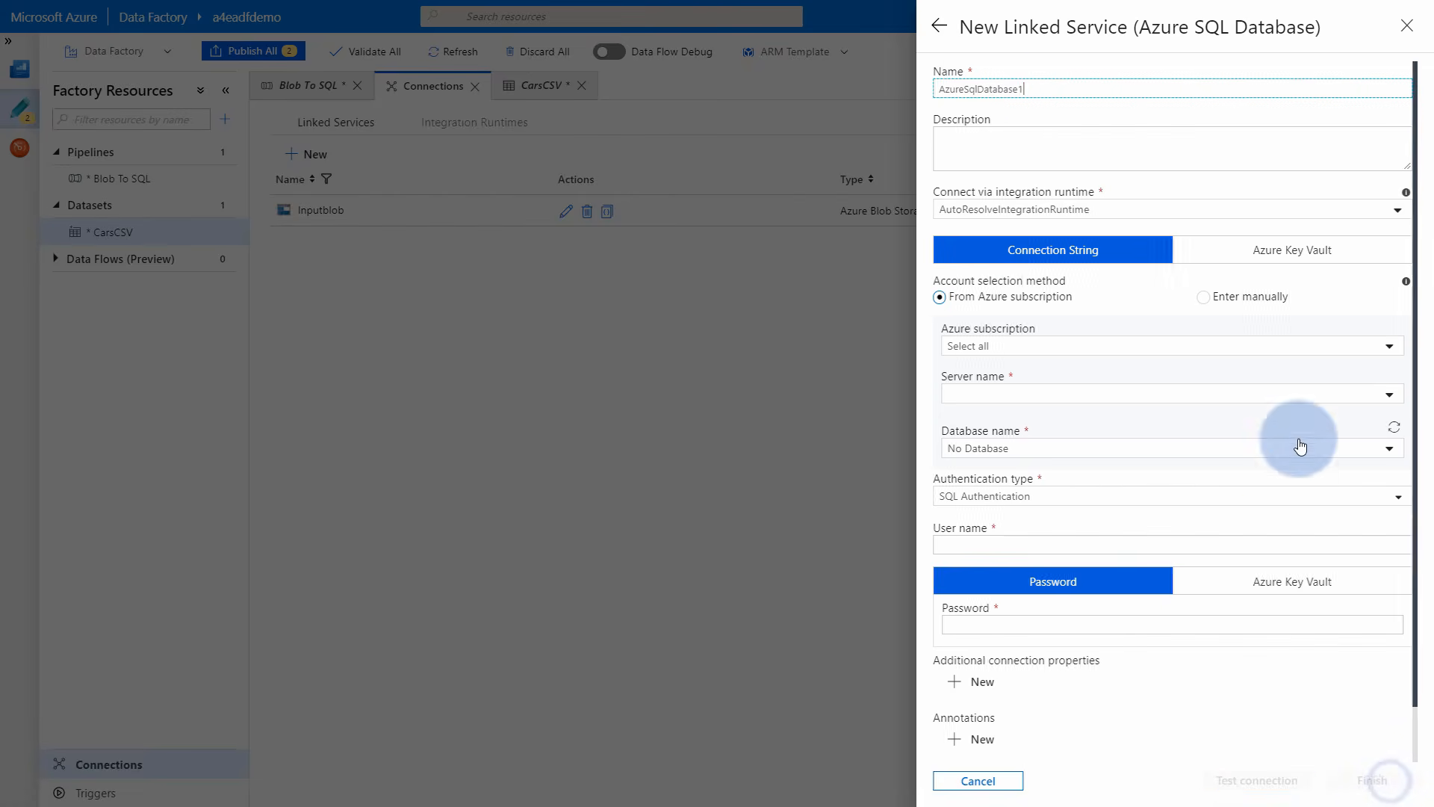
Name the linked service Outputsql and connect it via AutoResolveIntegrationRuntime.
double_click(1061, 92)
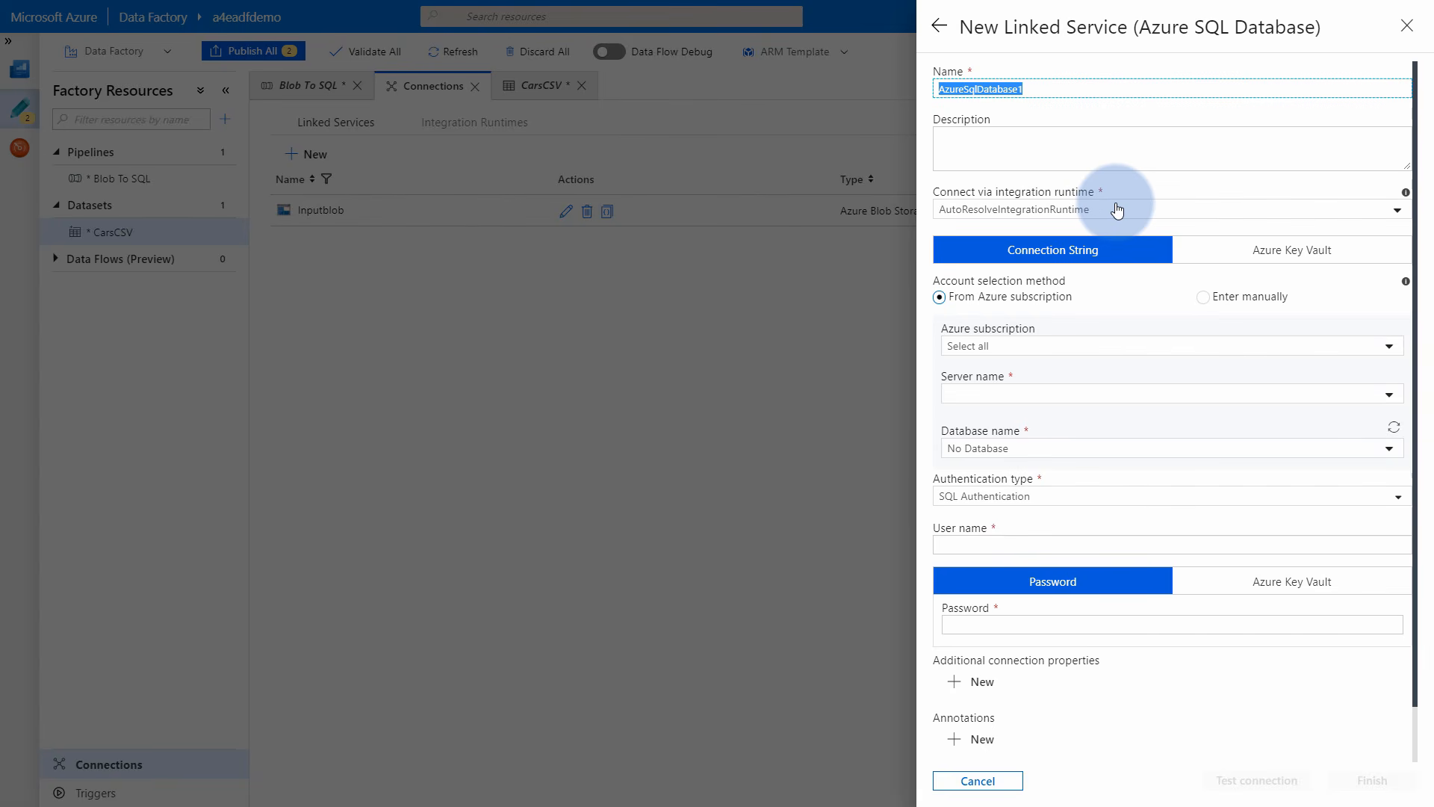
type("Outputsql")
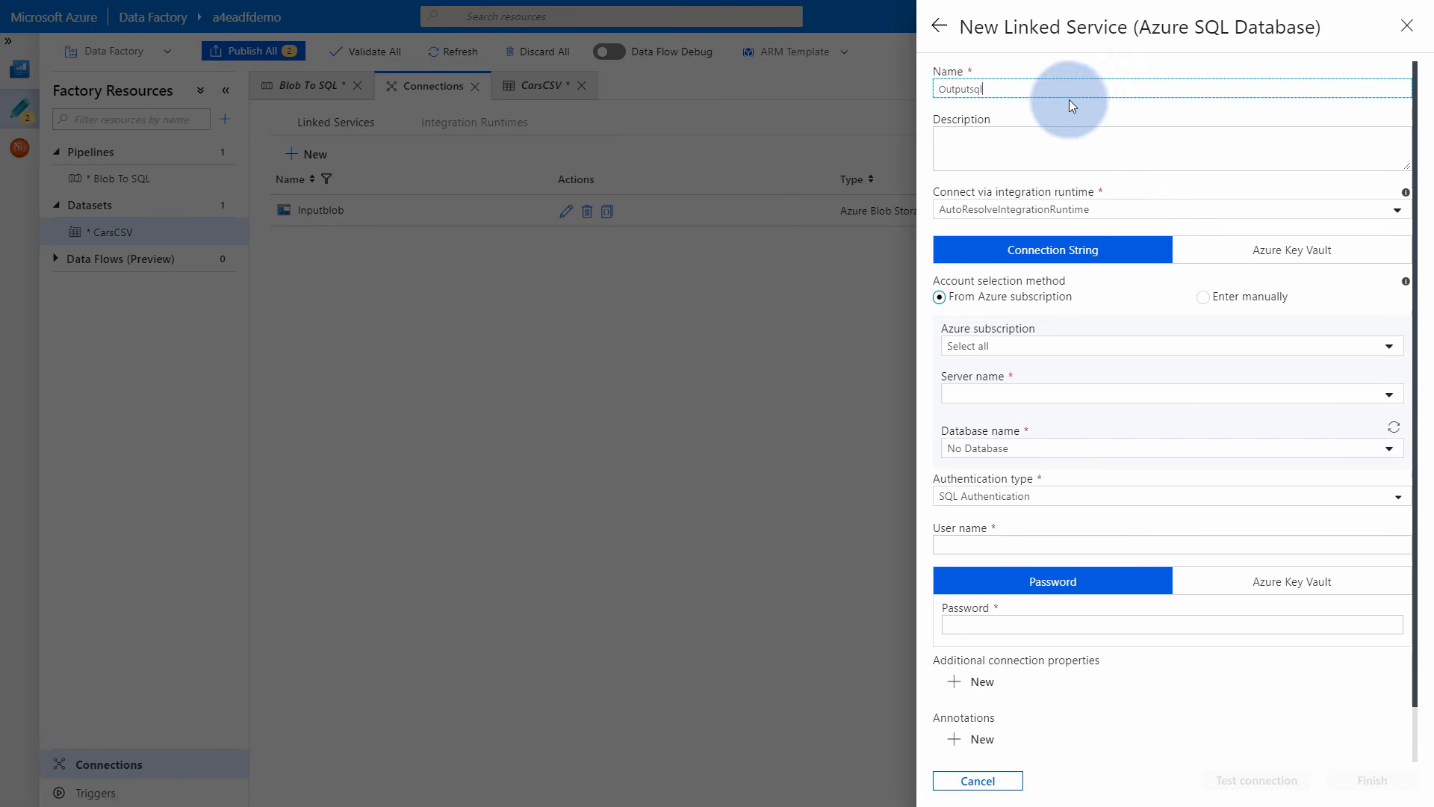
left_click(1186, 185)
left_click(1170, 216)
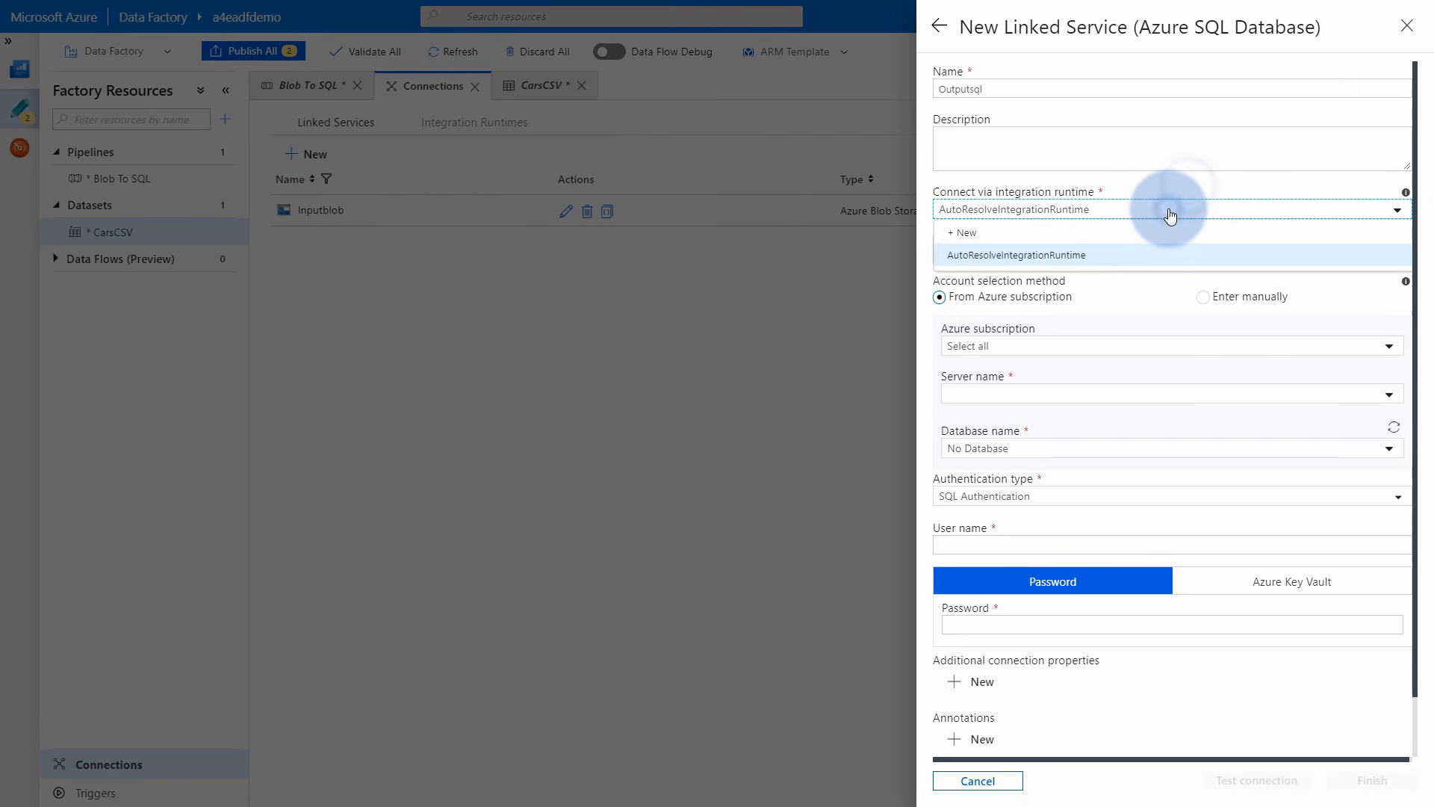
left_click(1089, 256)
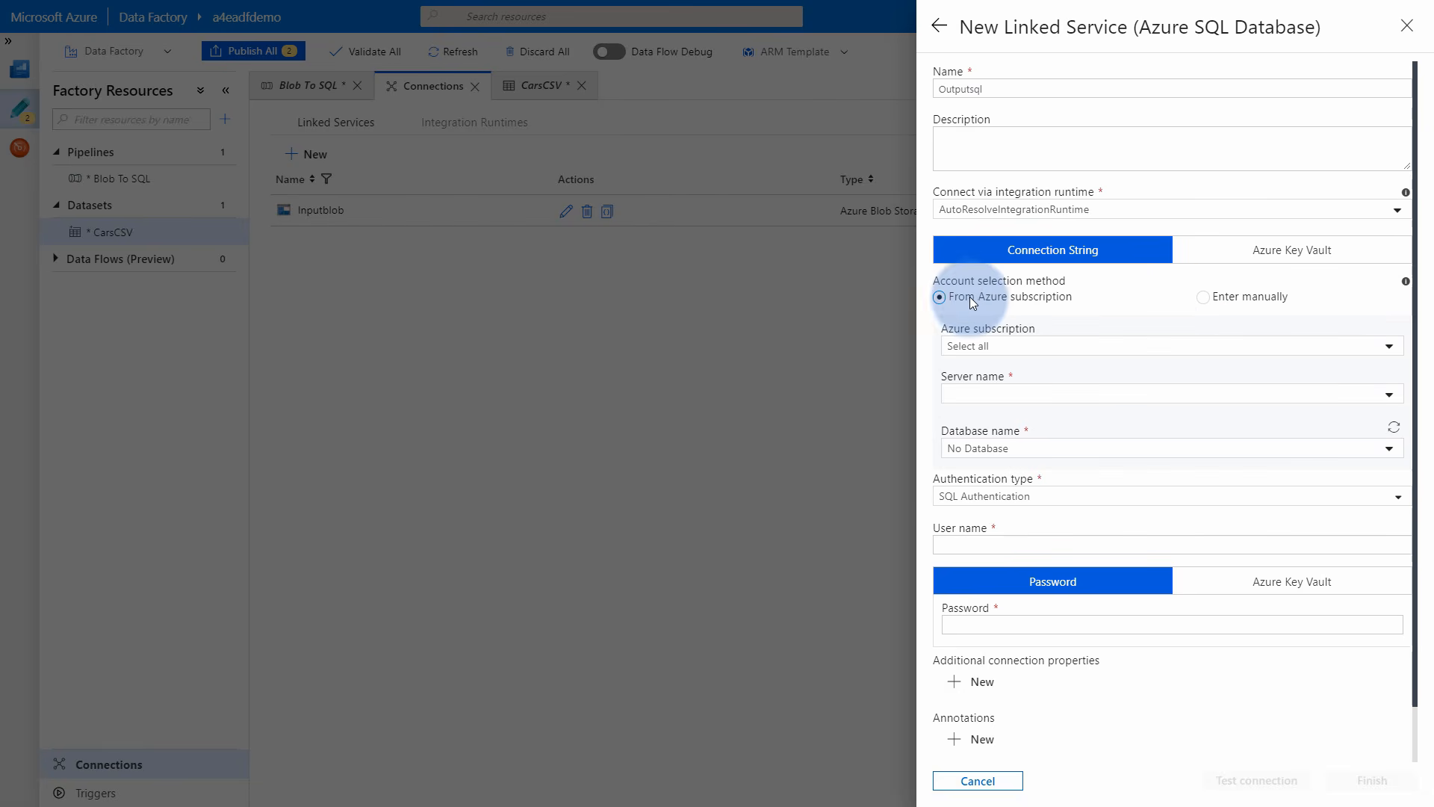
Point the connection string to the Visual Studio Enterprise – MPN subscription, server a4eserver and database a4edatabase.
left_click(1066, 255)
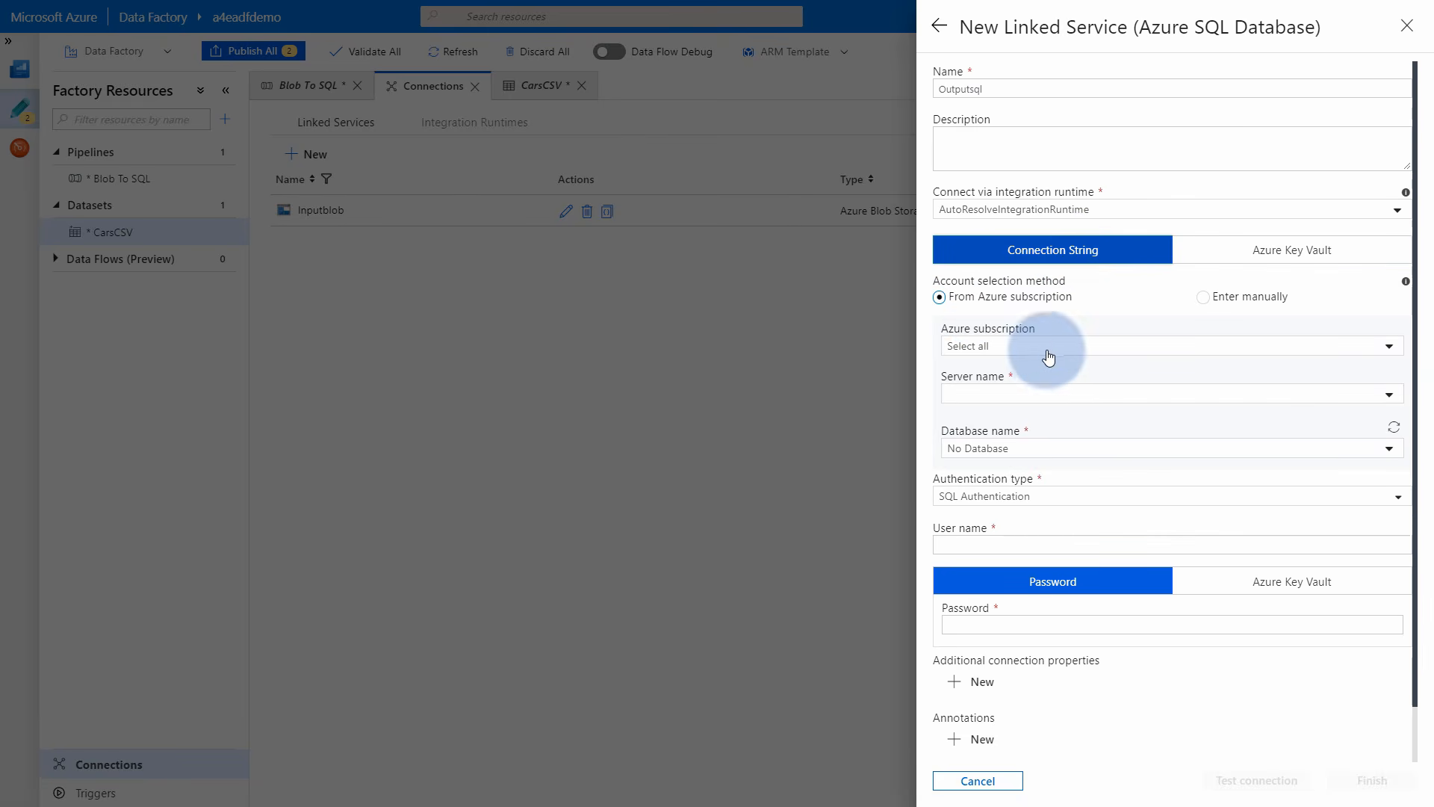
left_click(1080, 353)
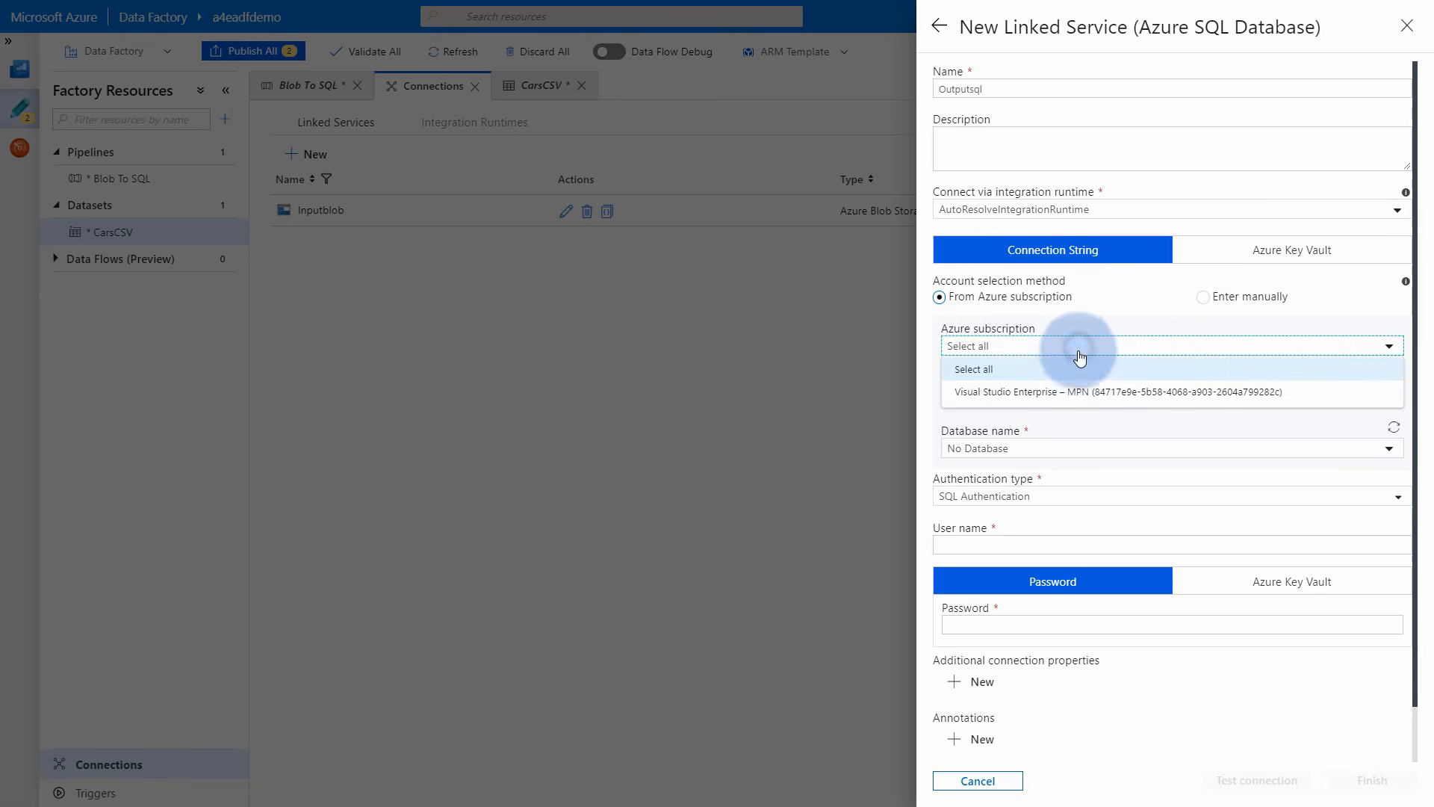
left_click(1073, 390)
left_click(1068, 396)
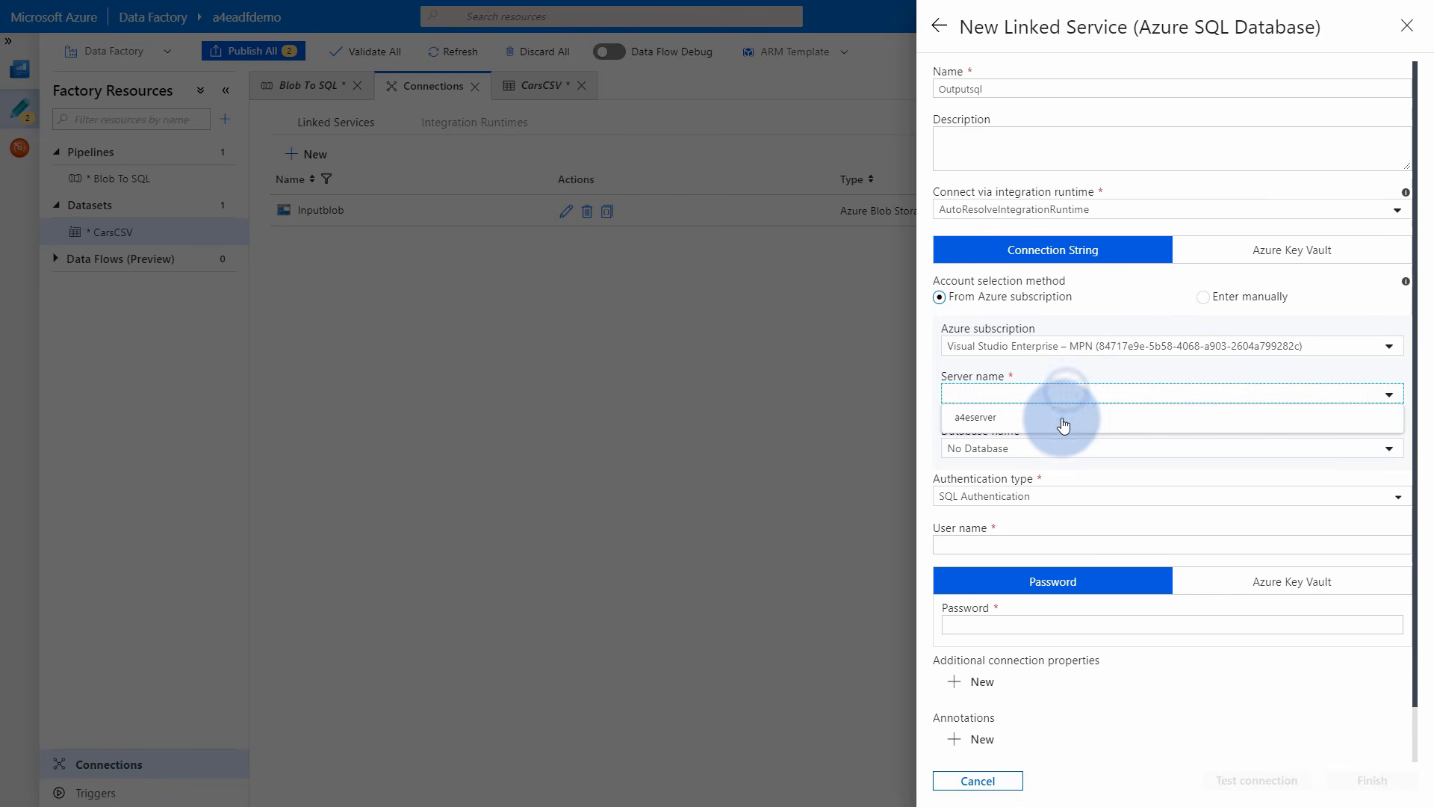
left_click(1065, 419)
left_click(1092, 449)
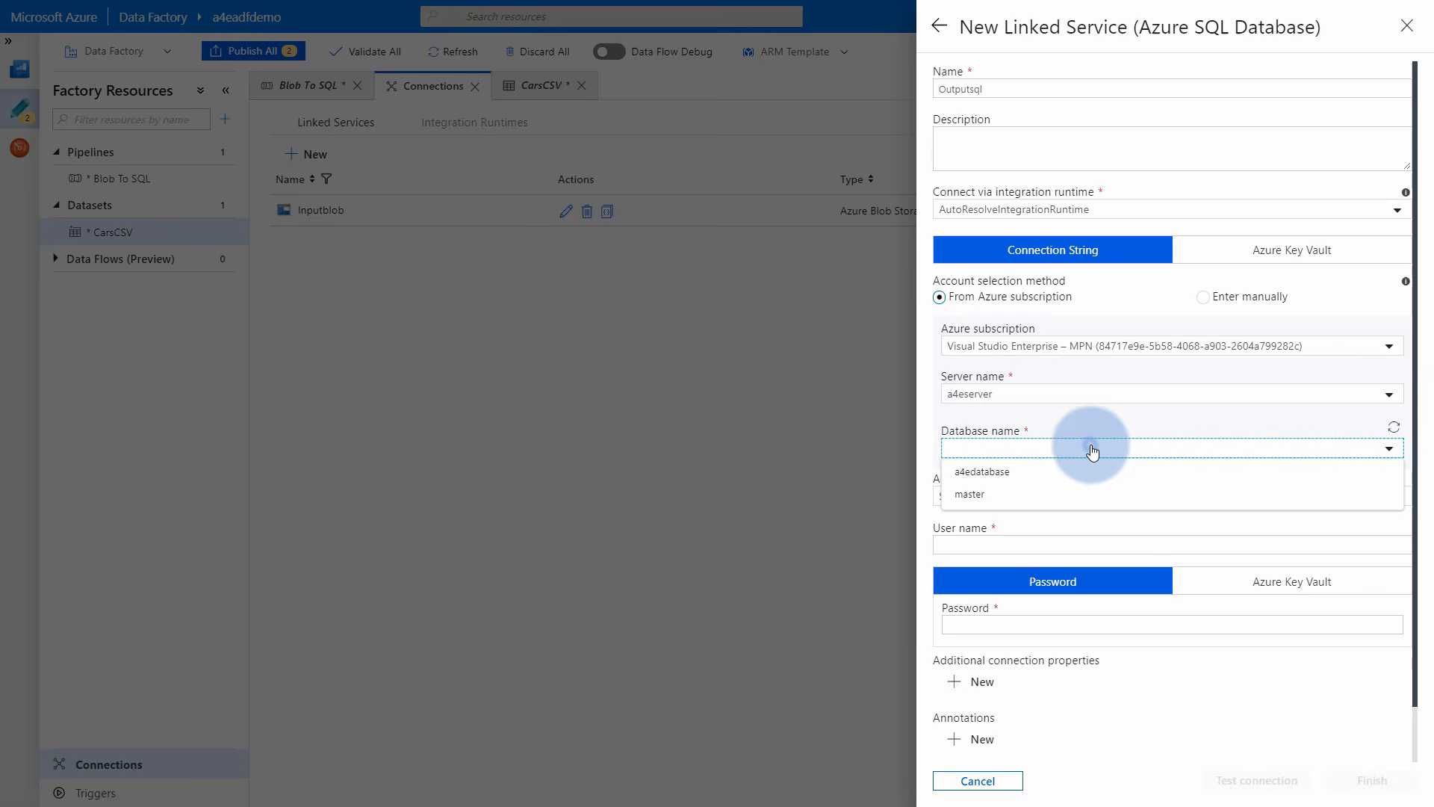
left_click(1043, 472)
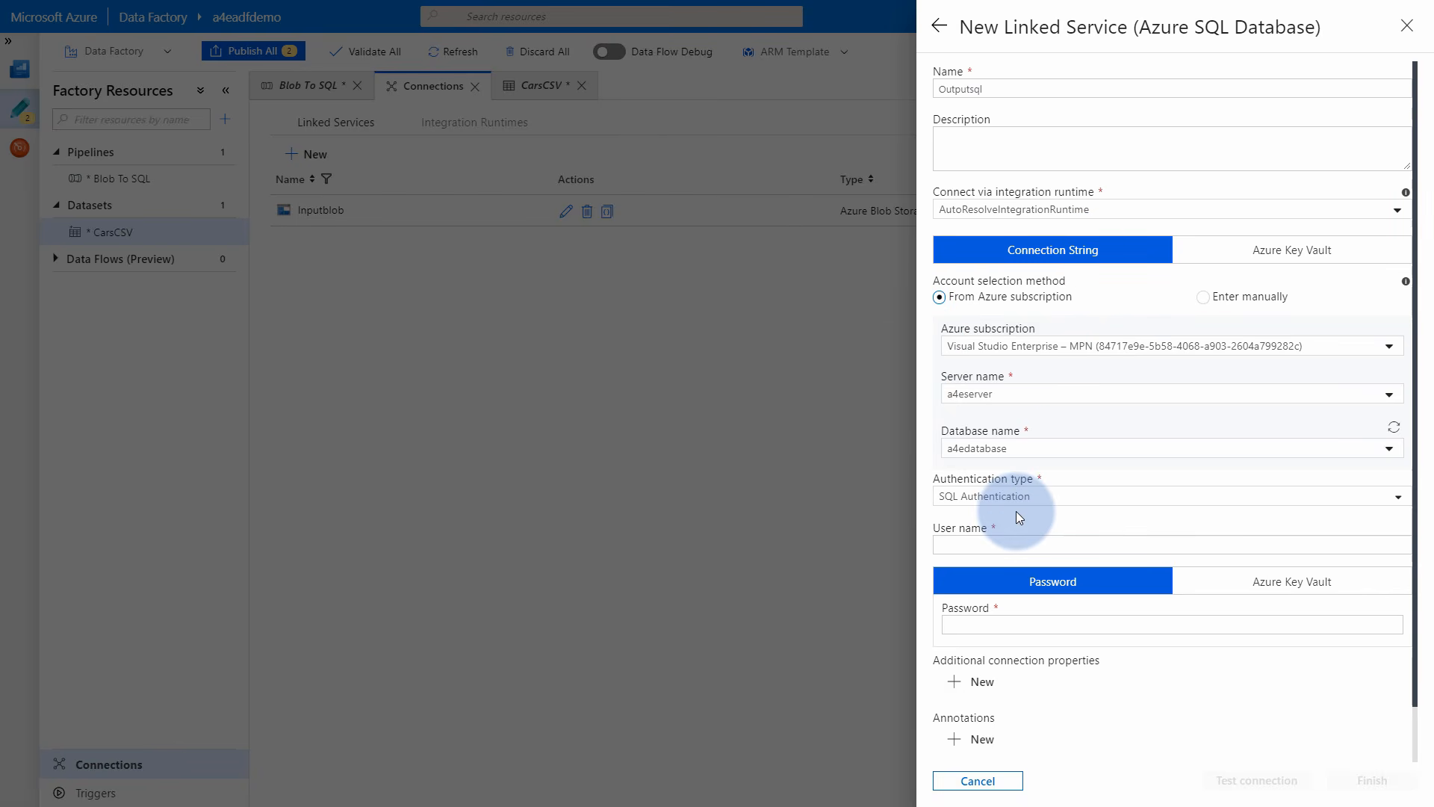
Use SQL Authentication for the linked service with user name a4eadmin and enter the account password.
left_click(1057, 502)
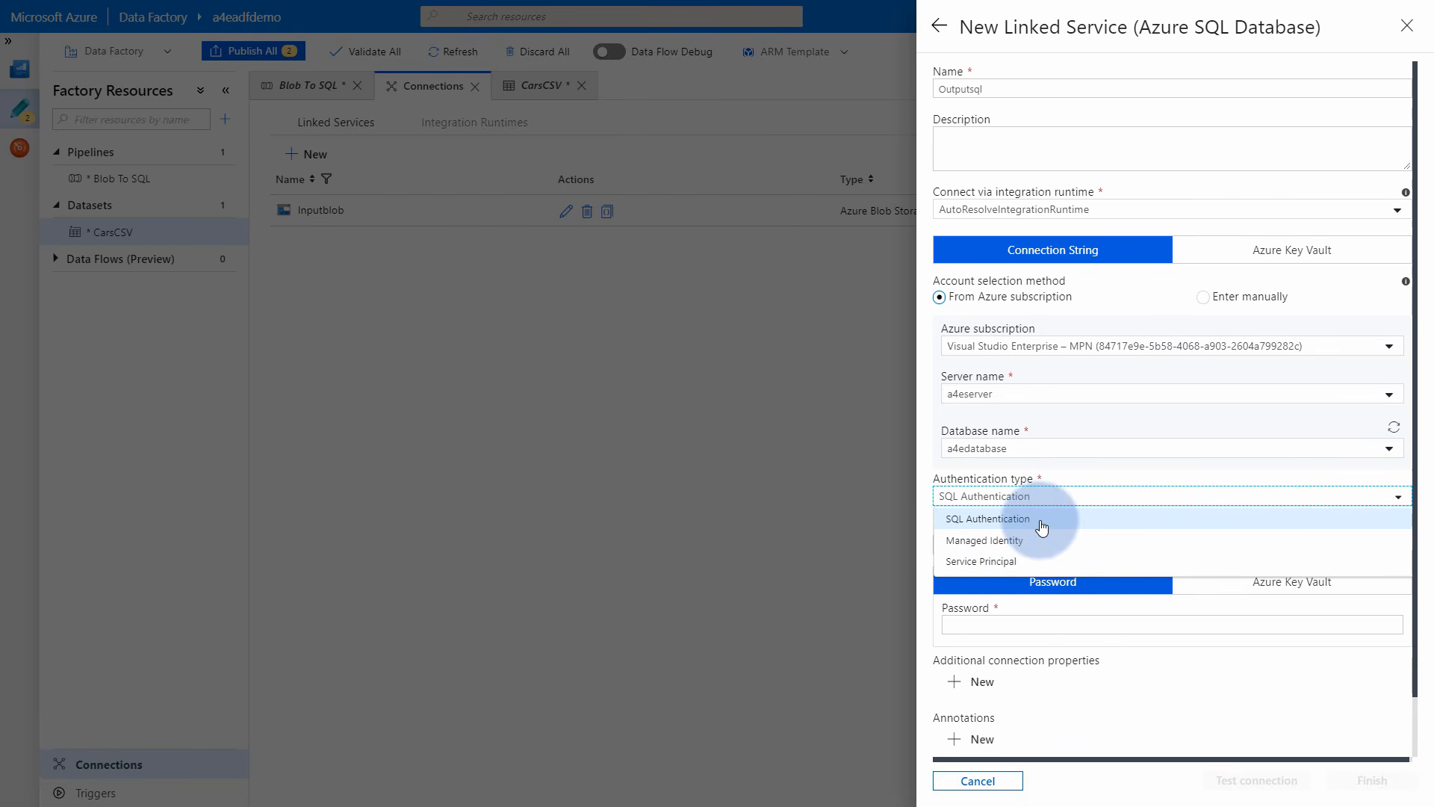
left_click(1040, 521)
left_click(1013, 536)
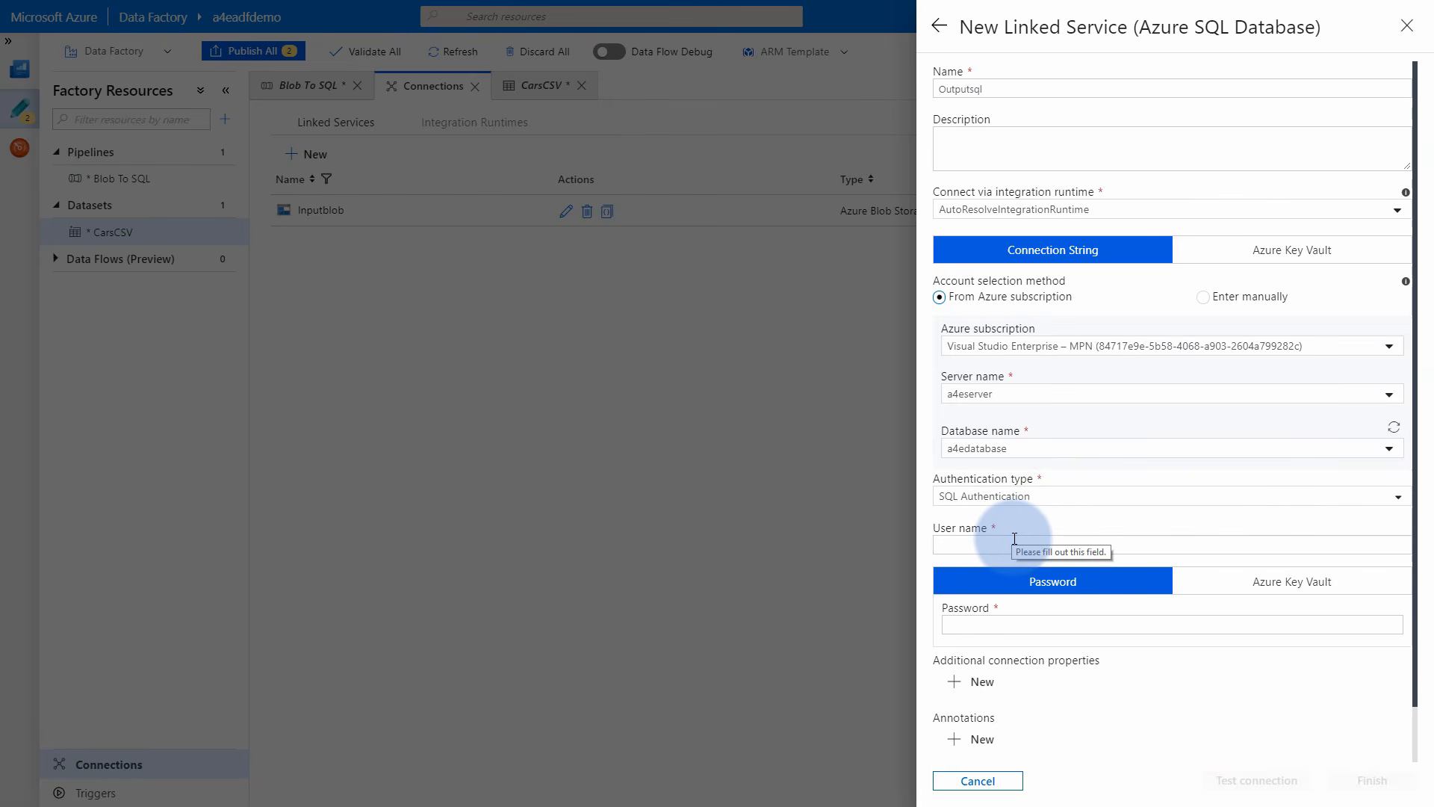
left_click(1013, 538)
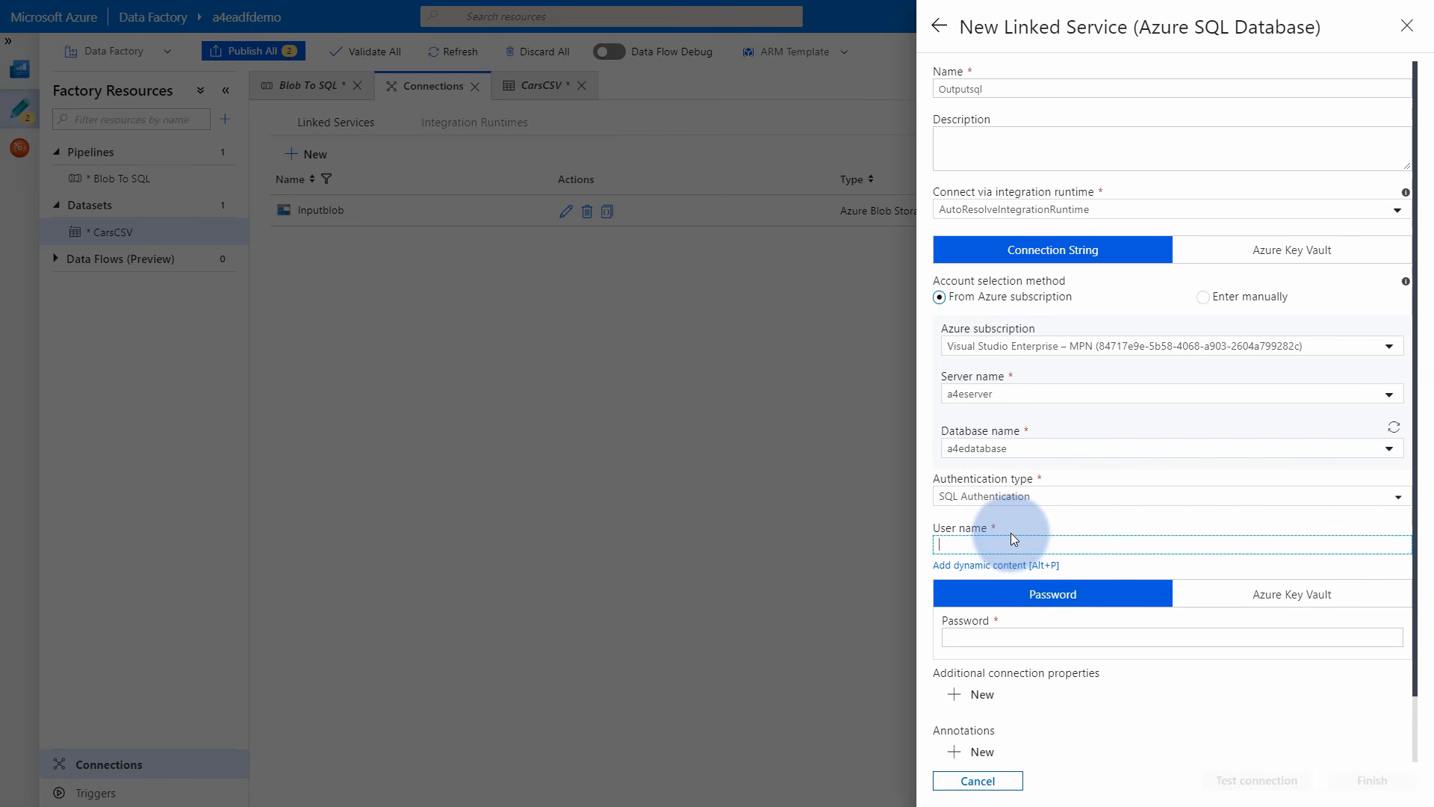
type("a4eadmin")
left_click(1013, 628)
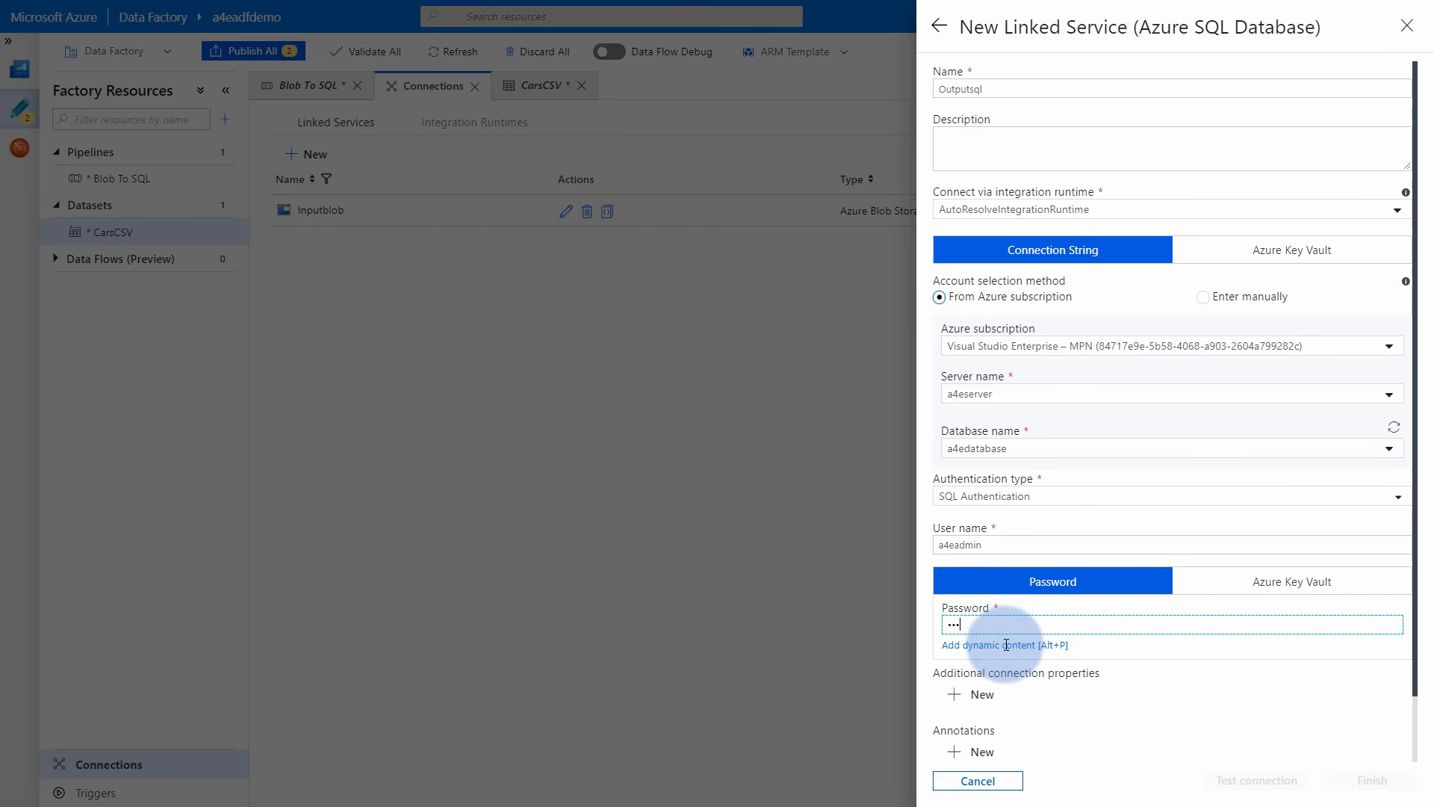
type("•••••••••••")
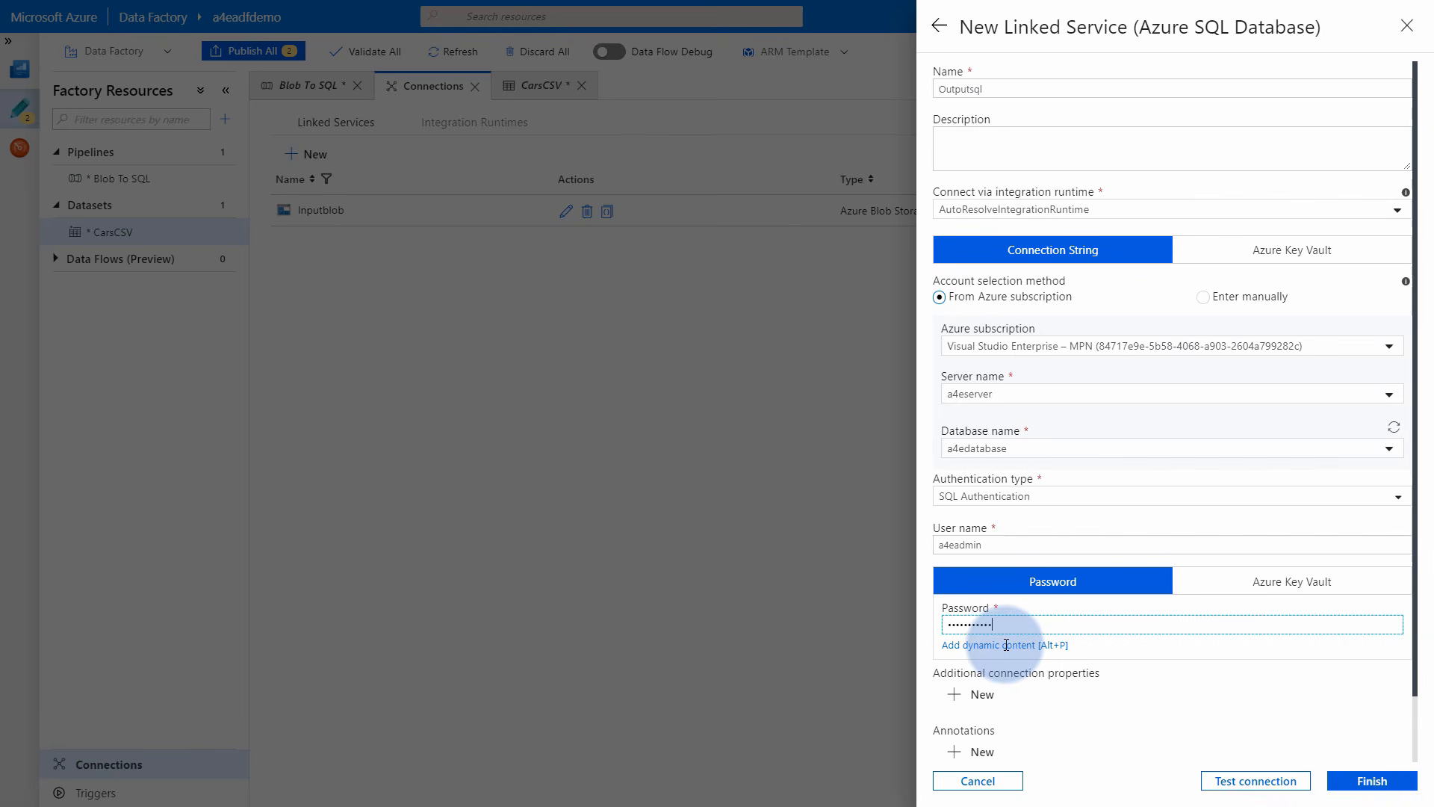
Test the Outputsql linked service's connection and finish creating it.
left_click(1284, 776)
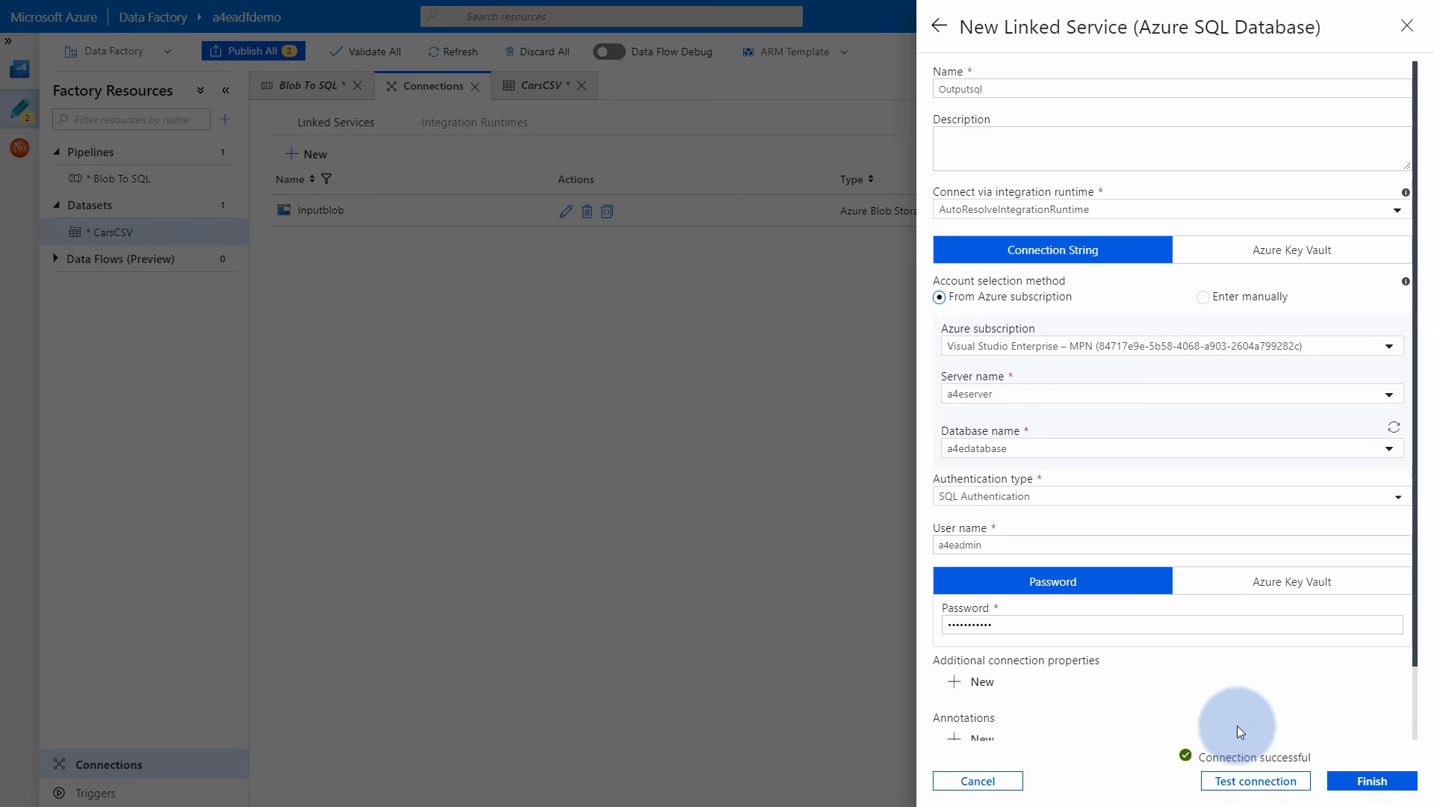
scroll(1297, 714, "down", 1)
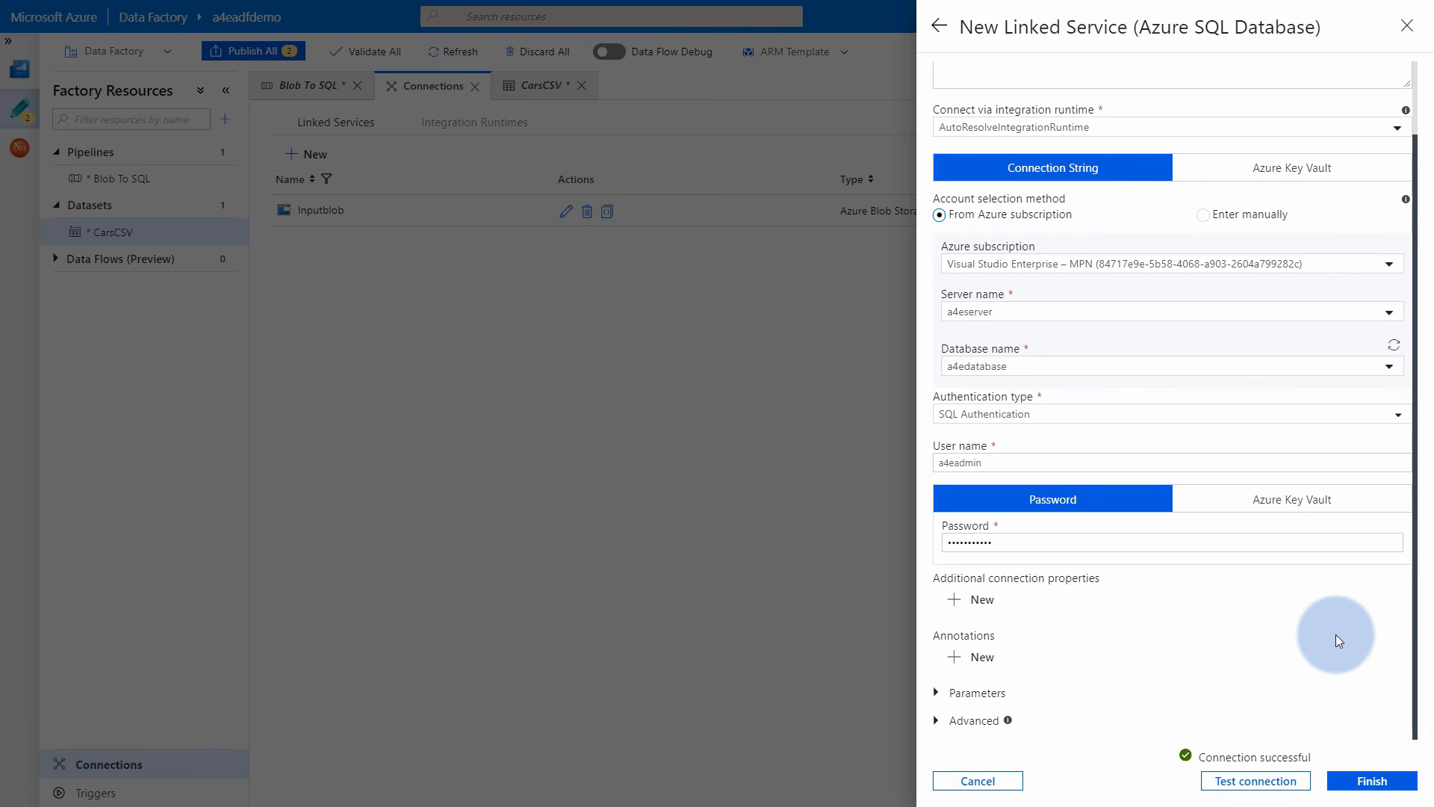
left_click(1378, 781)
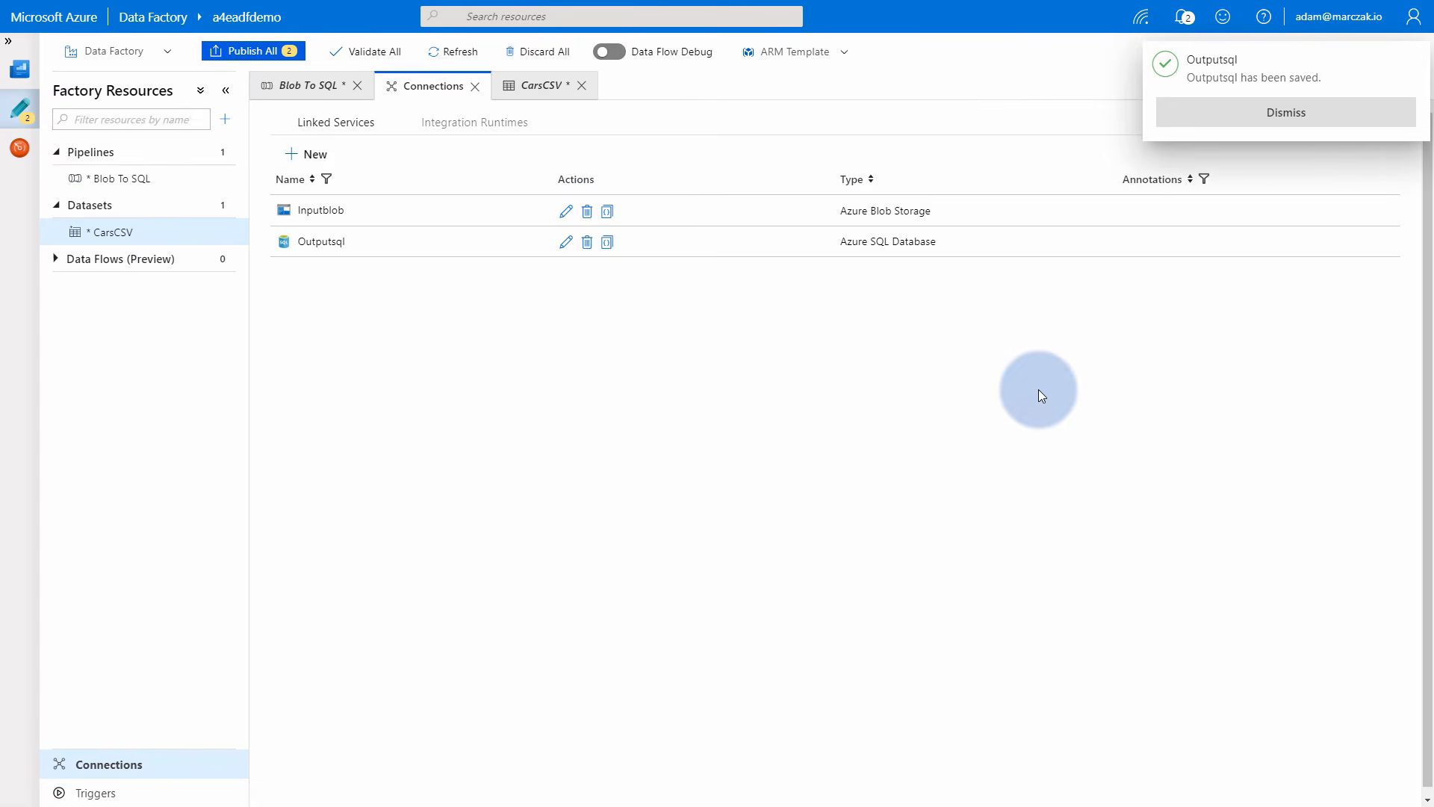
key("ctrl+super+Left")
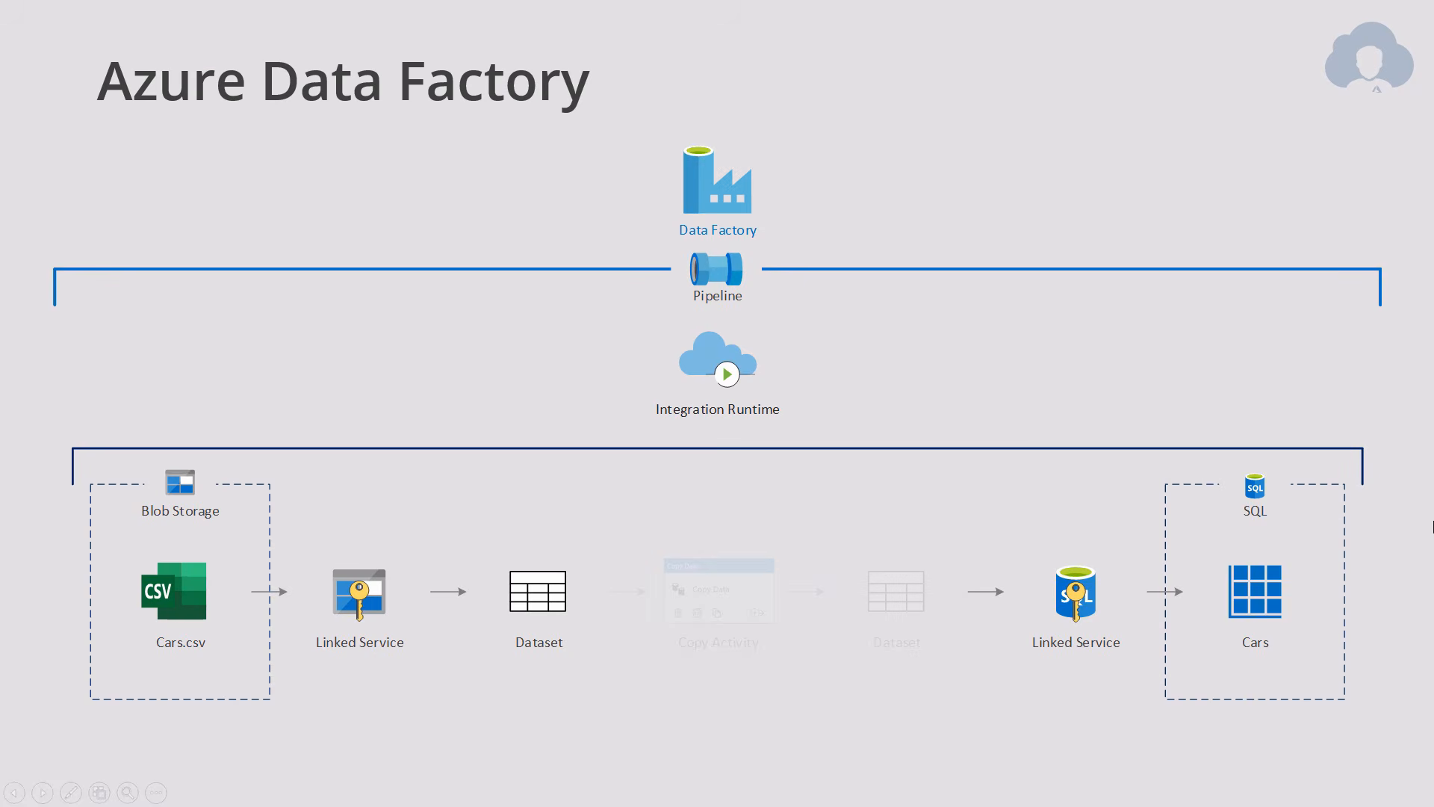
key("Right")
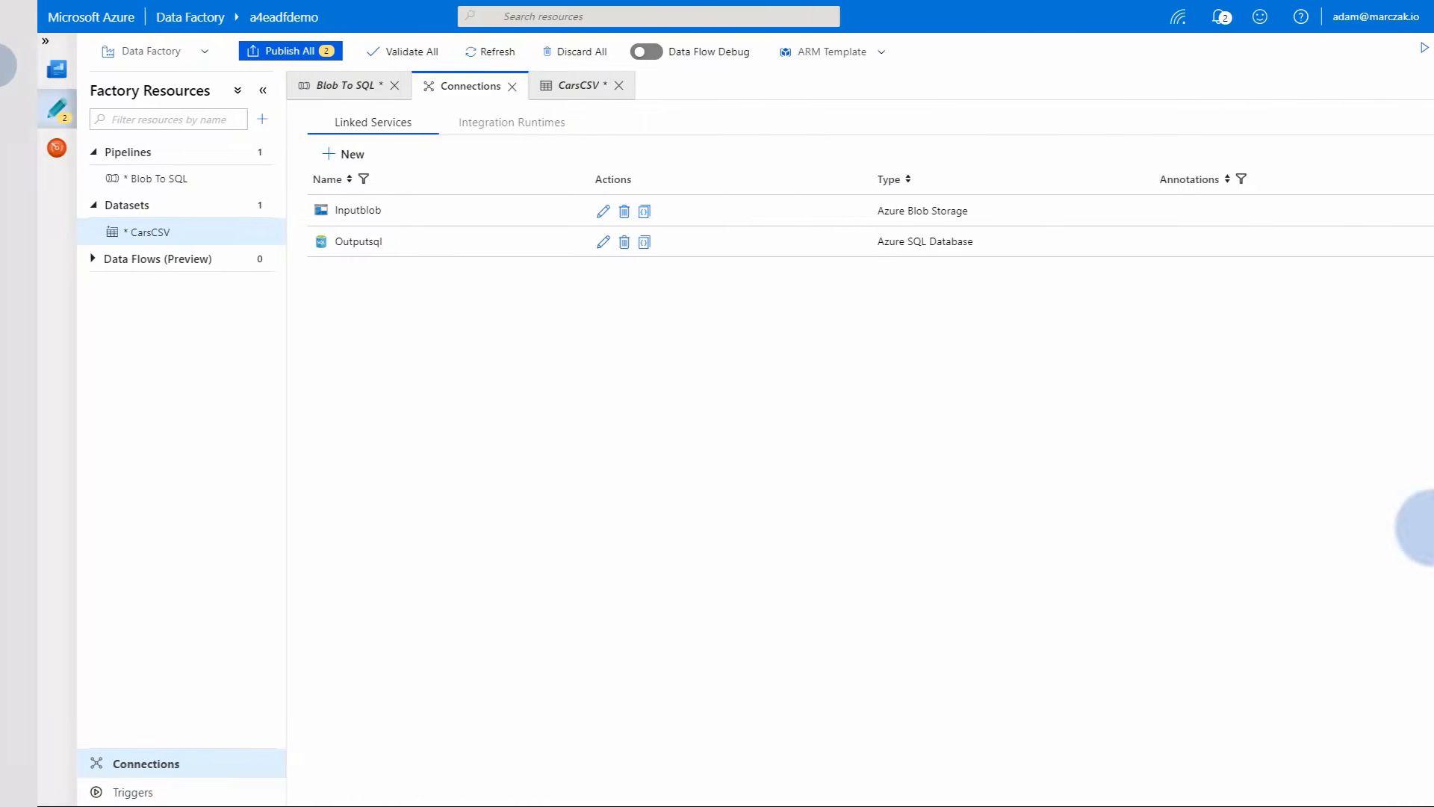
Start a new dataset with Azure SQL Database as the data store.
left_click(225, 207)
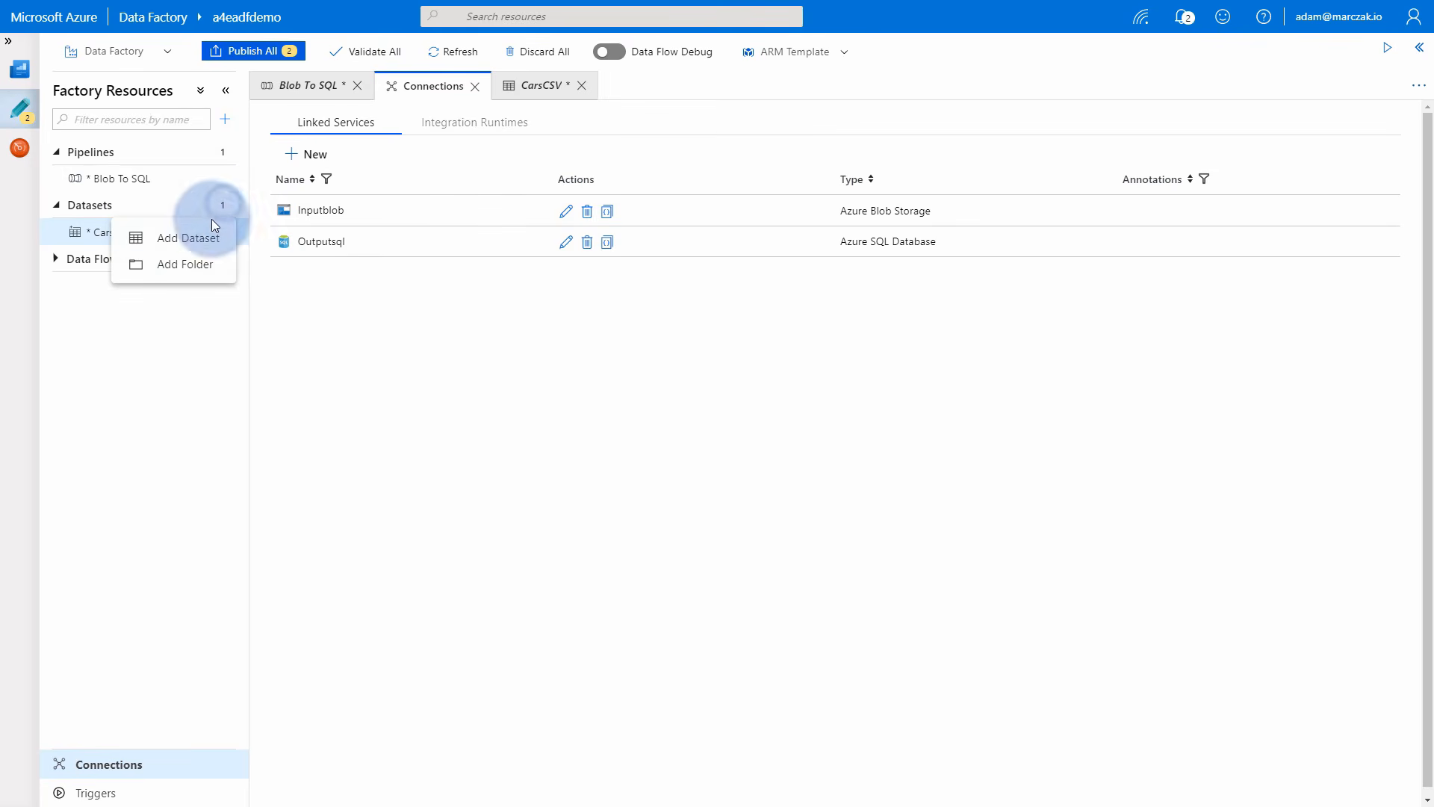
left_click(189, 239)
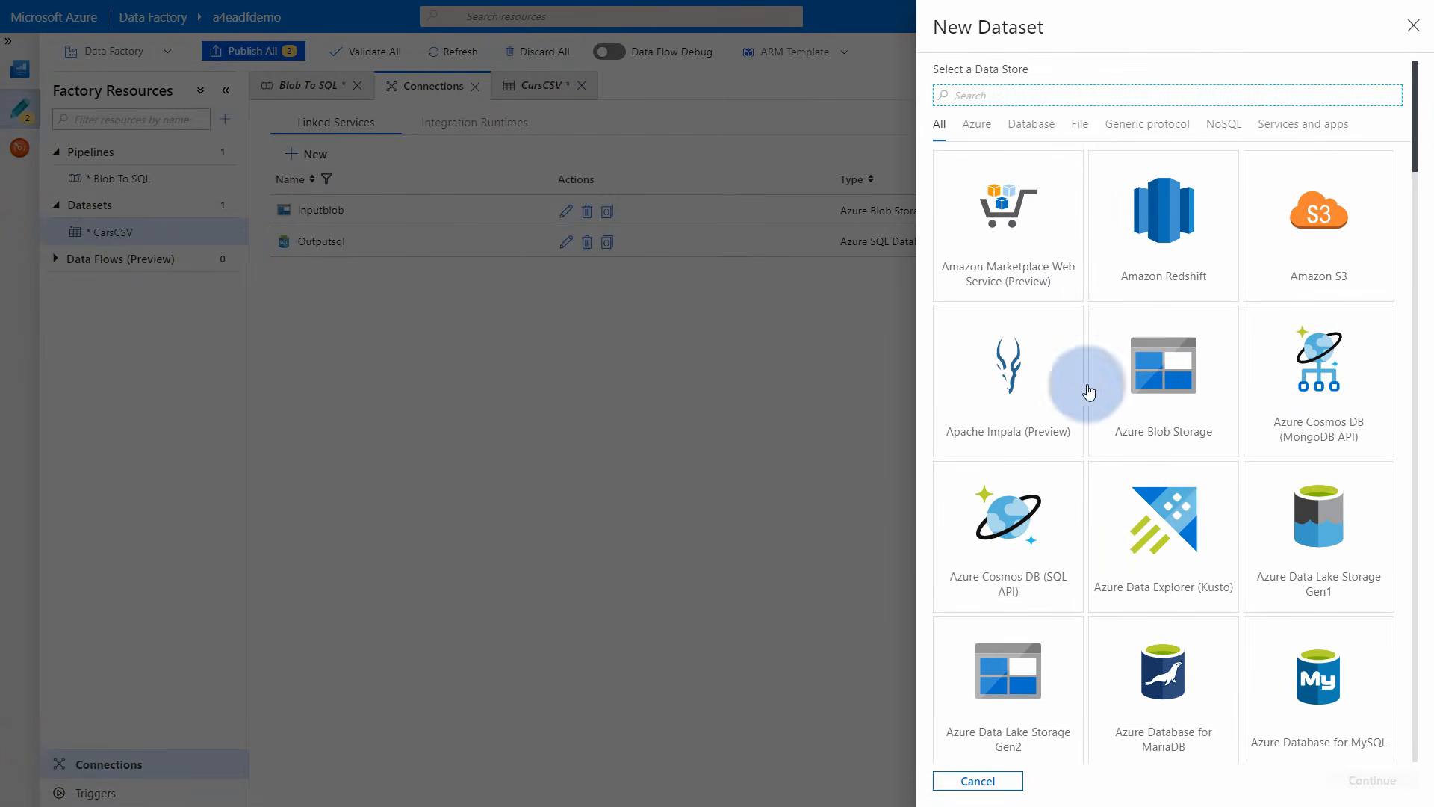
scroll(1151, 508, "down", 7)
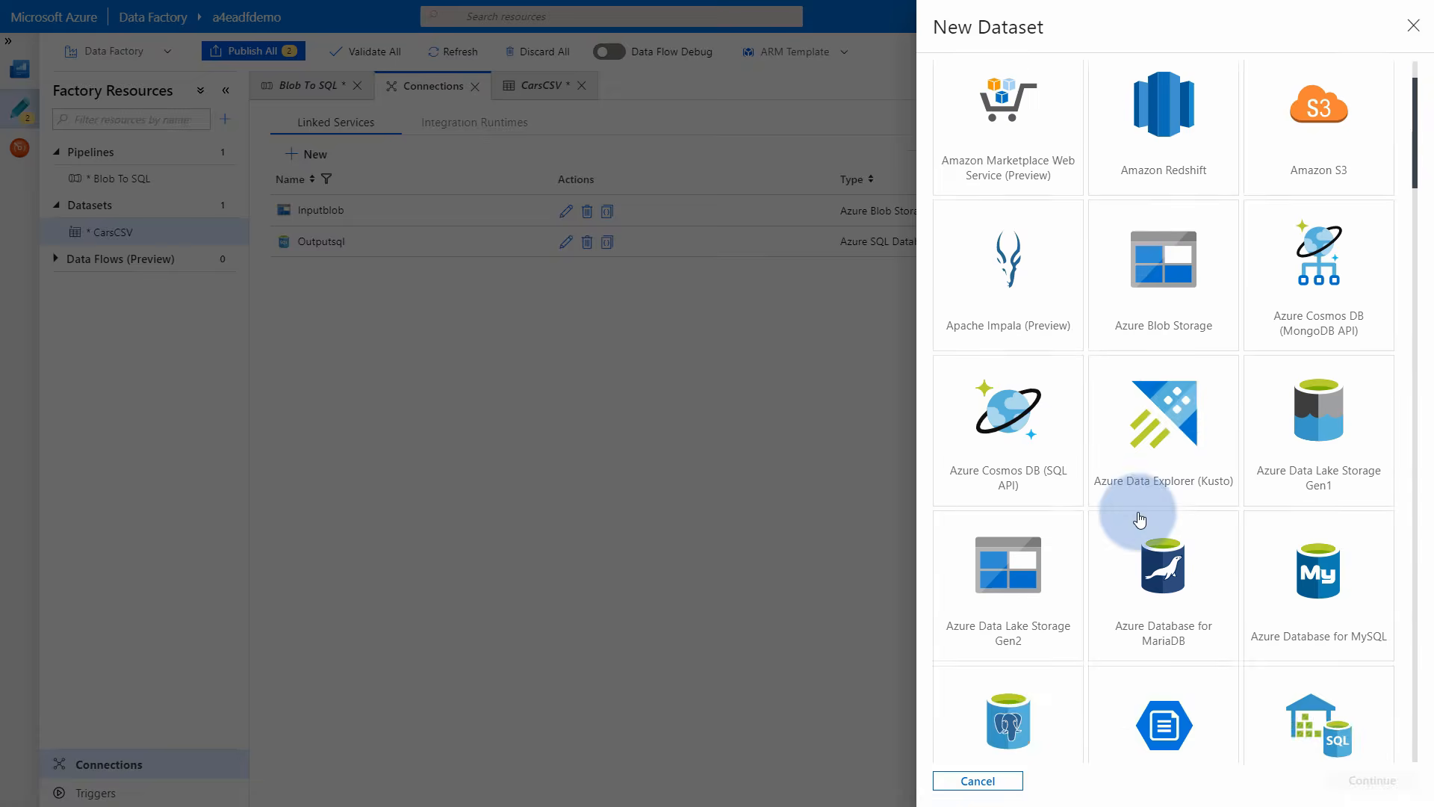
left_click(1020, 449)
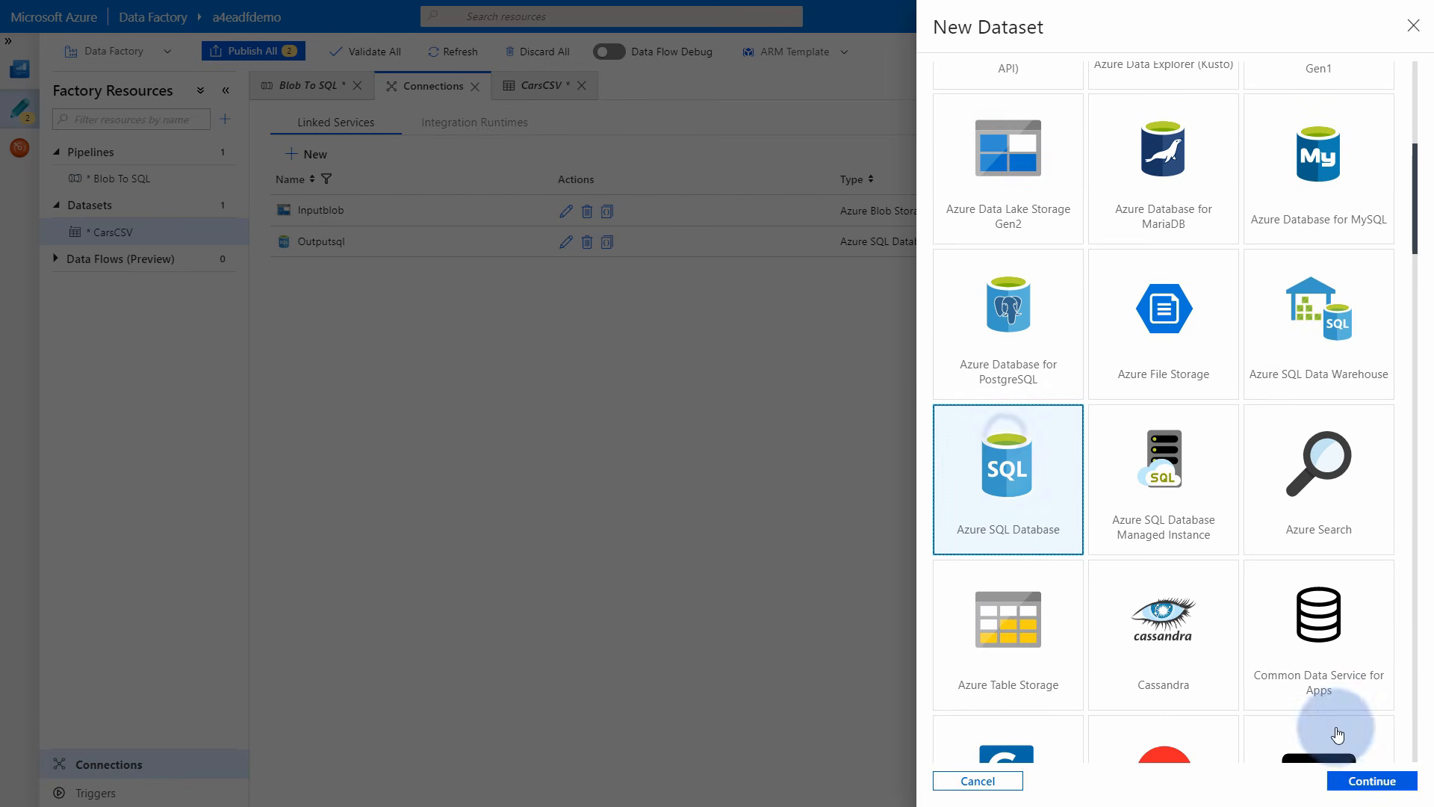
left_click(1385, 787)
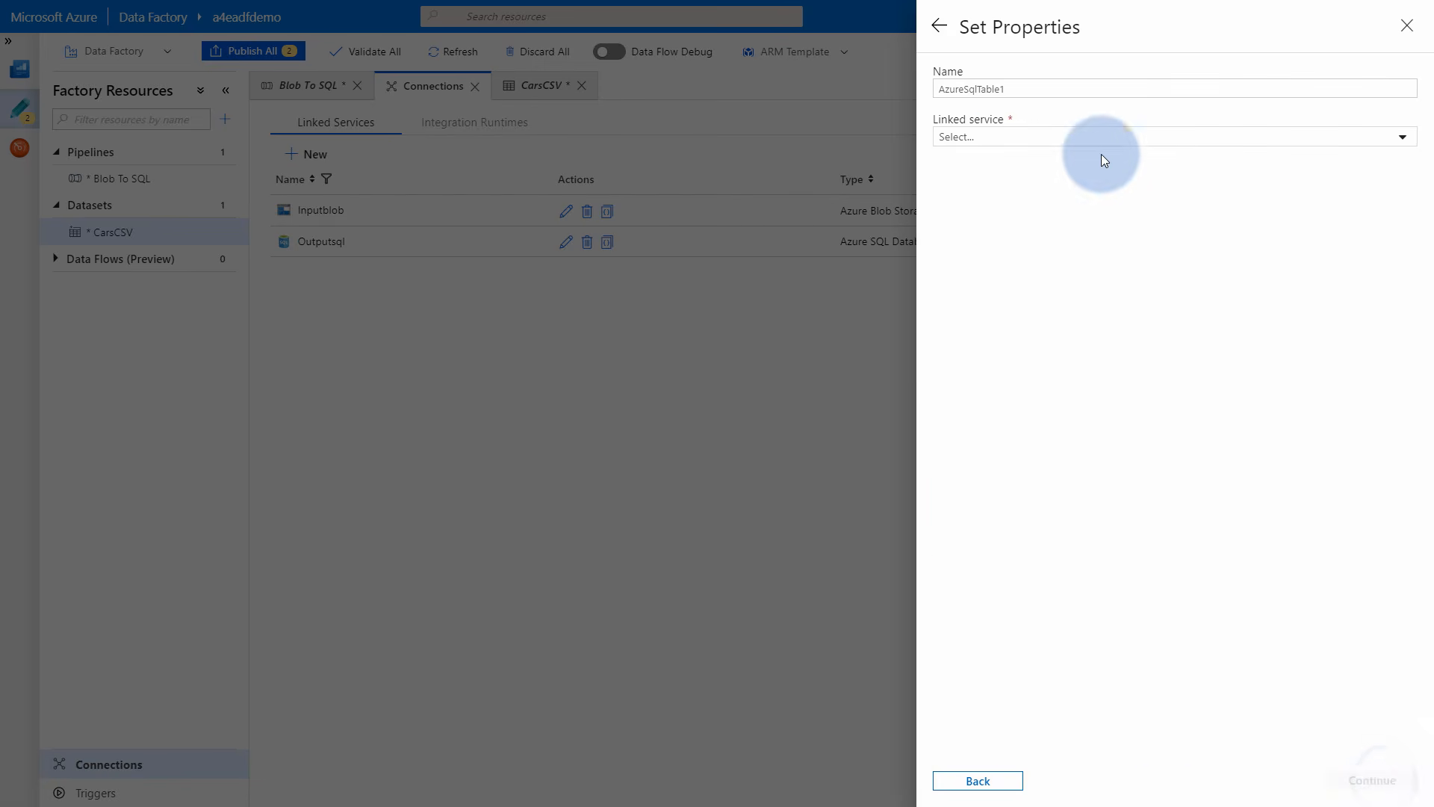
Name the dataset CarsTable and assign it the Outputsql linked service.
left_click_drag(1035, 89, 922, 72)
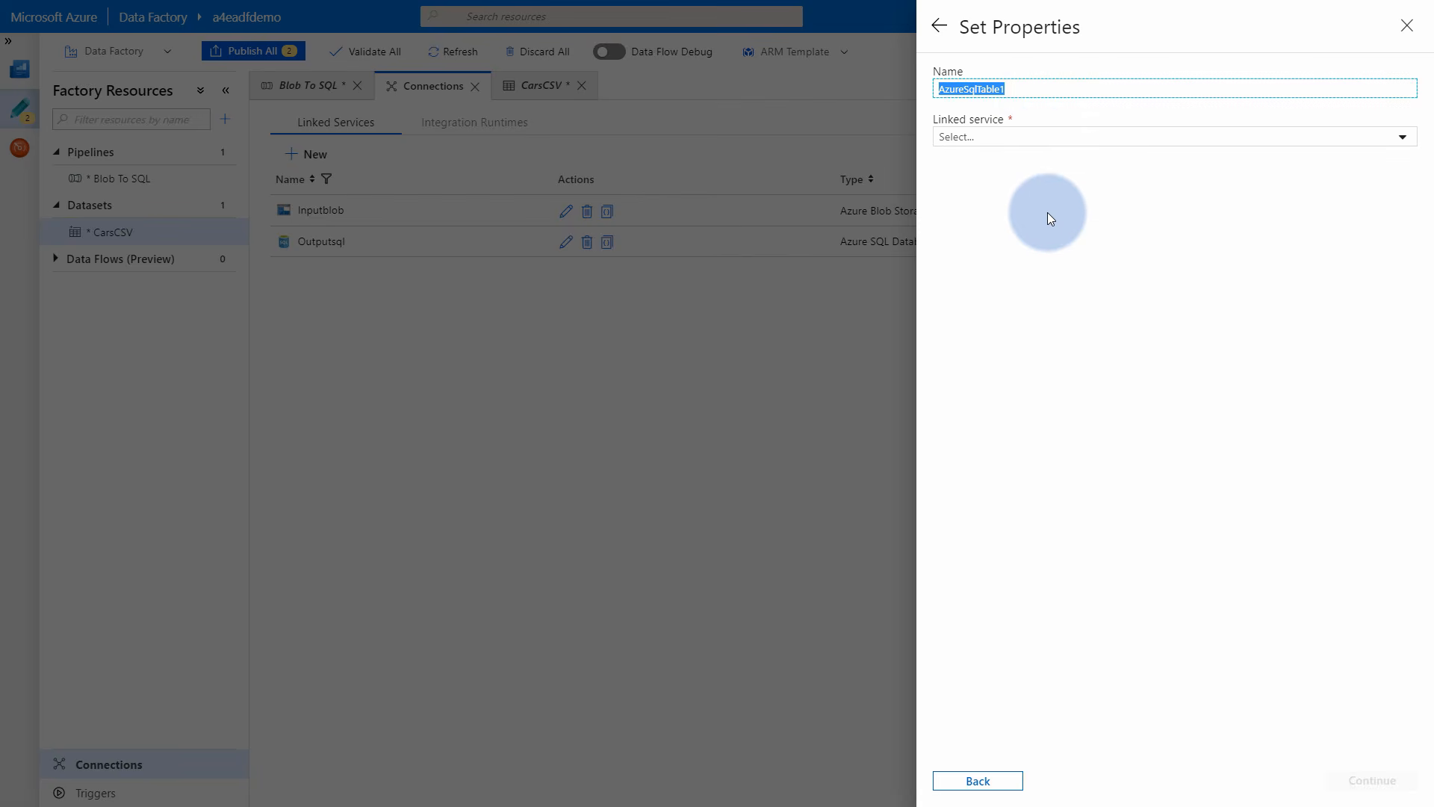
type("CarsTable")
left_click(1074, 137)
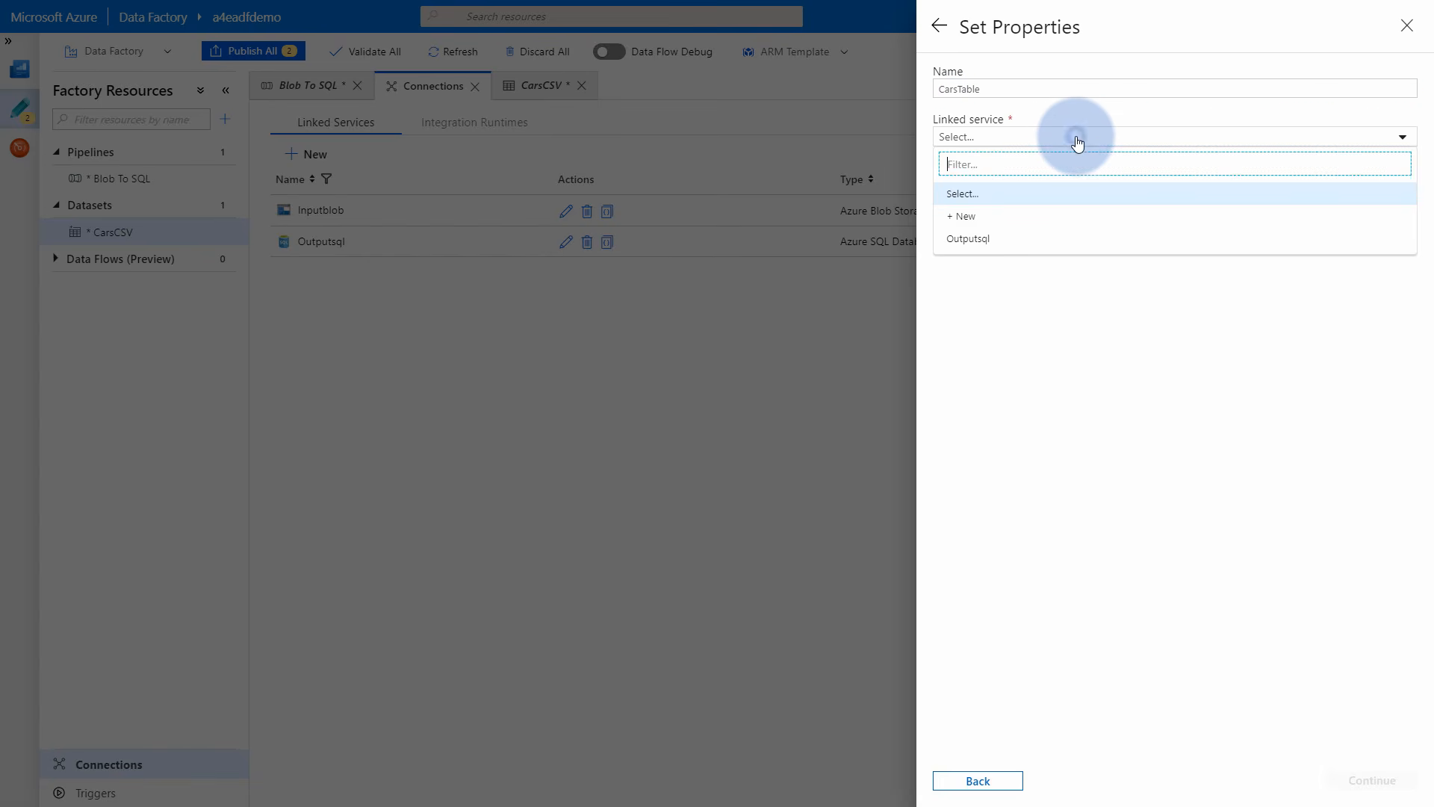
left_click(979, 247)
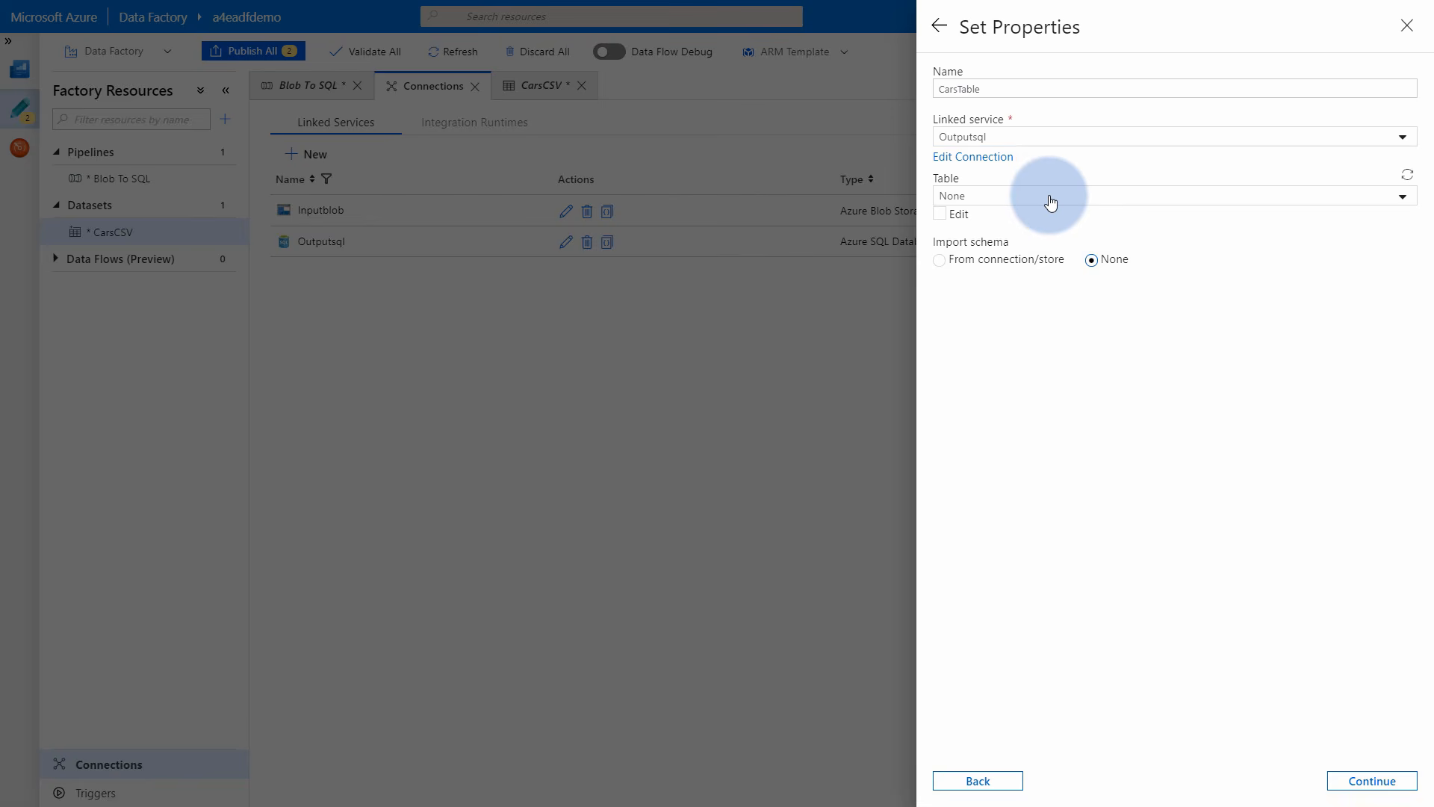
Select the [dbo].[Cars] table with its schema imported from the connection/store and create the dataset.
left_click(1050, 201)
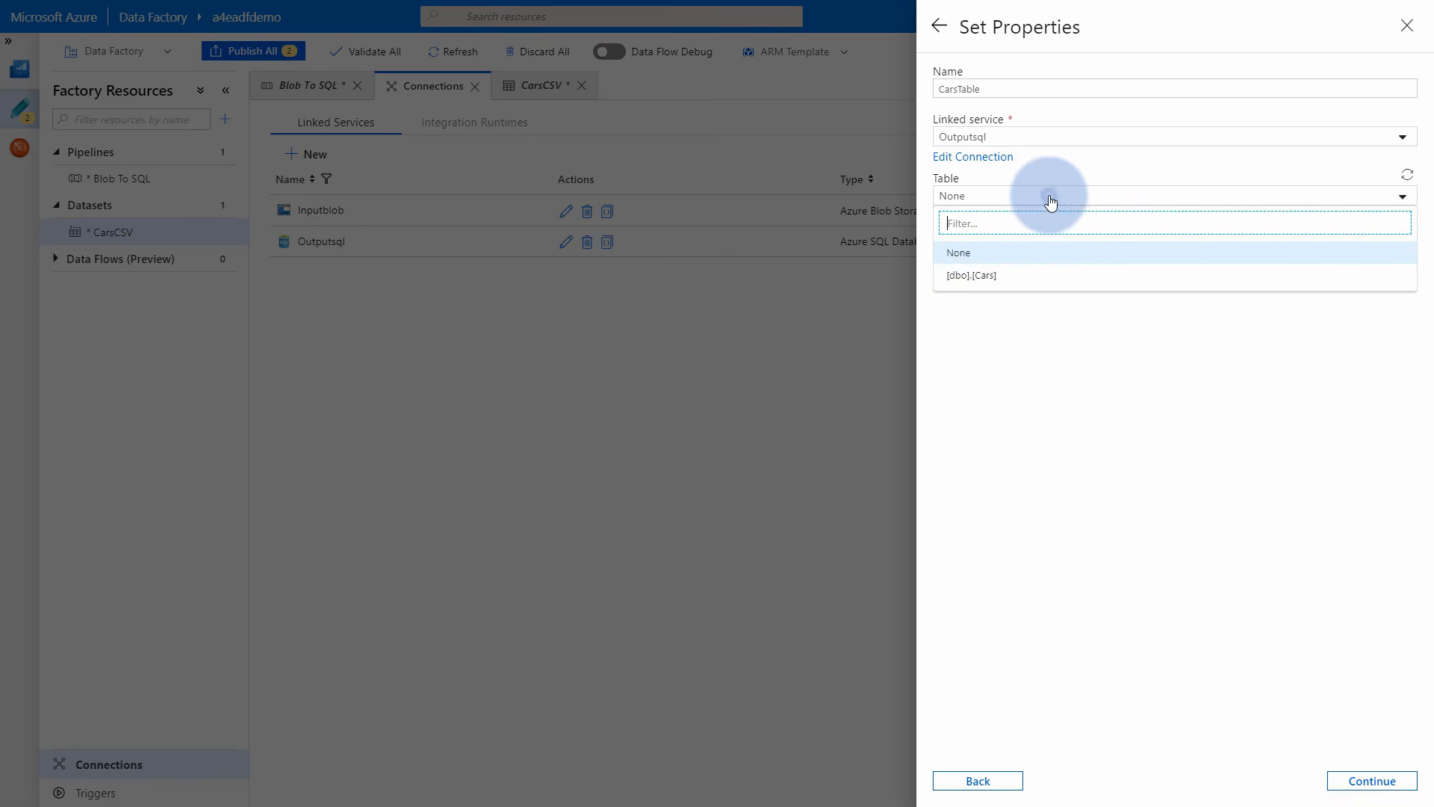
left_click(988, 277)
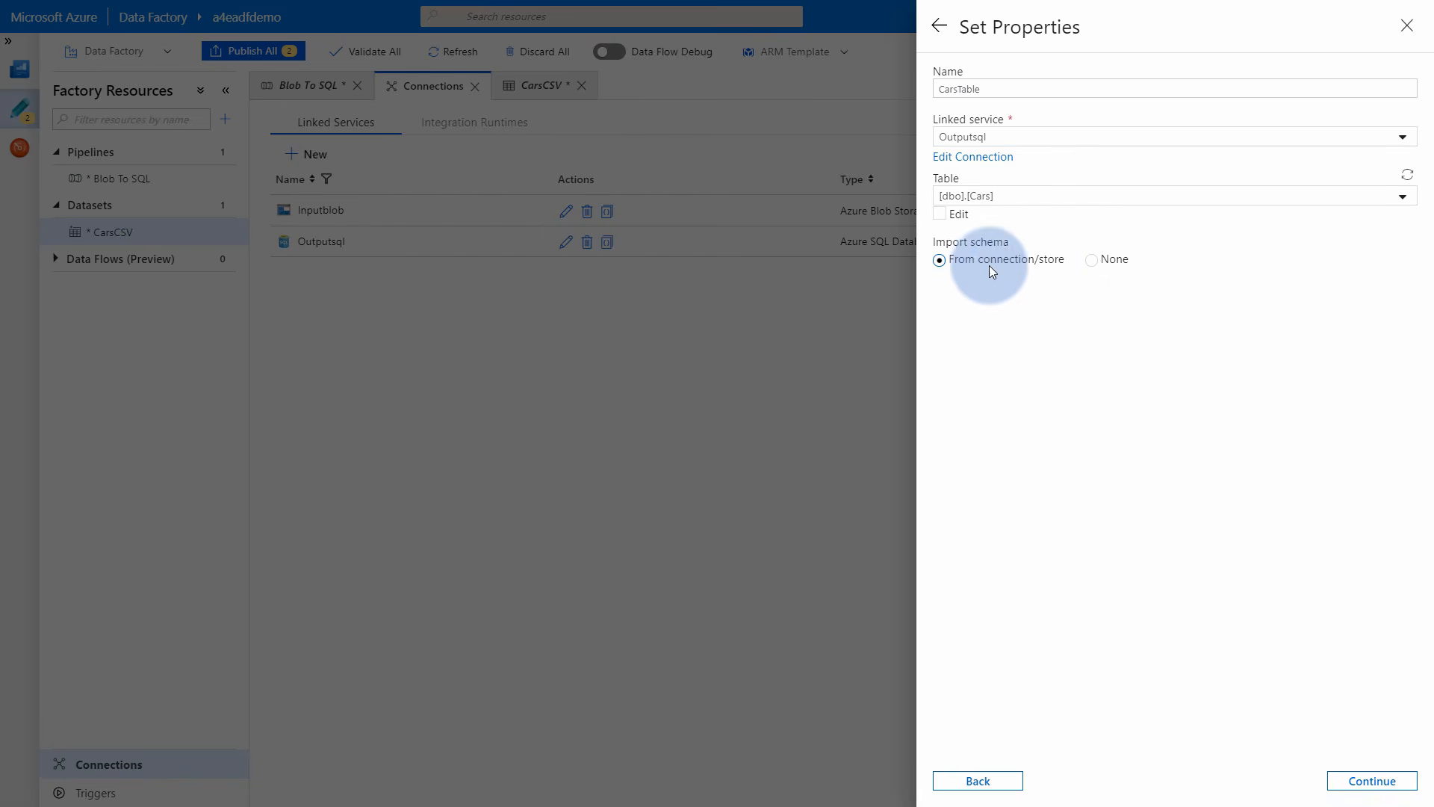
left_click(1371, 780)
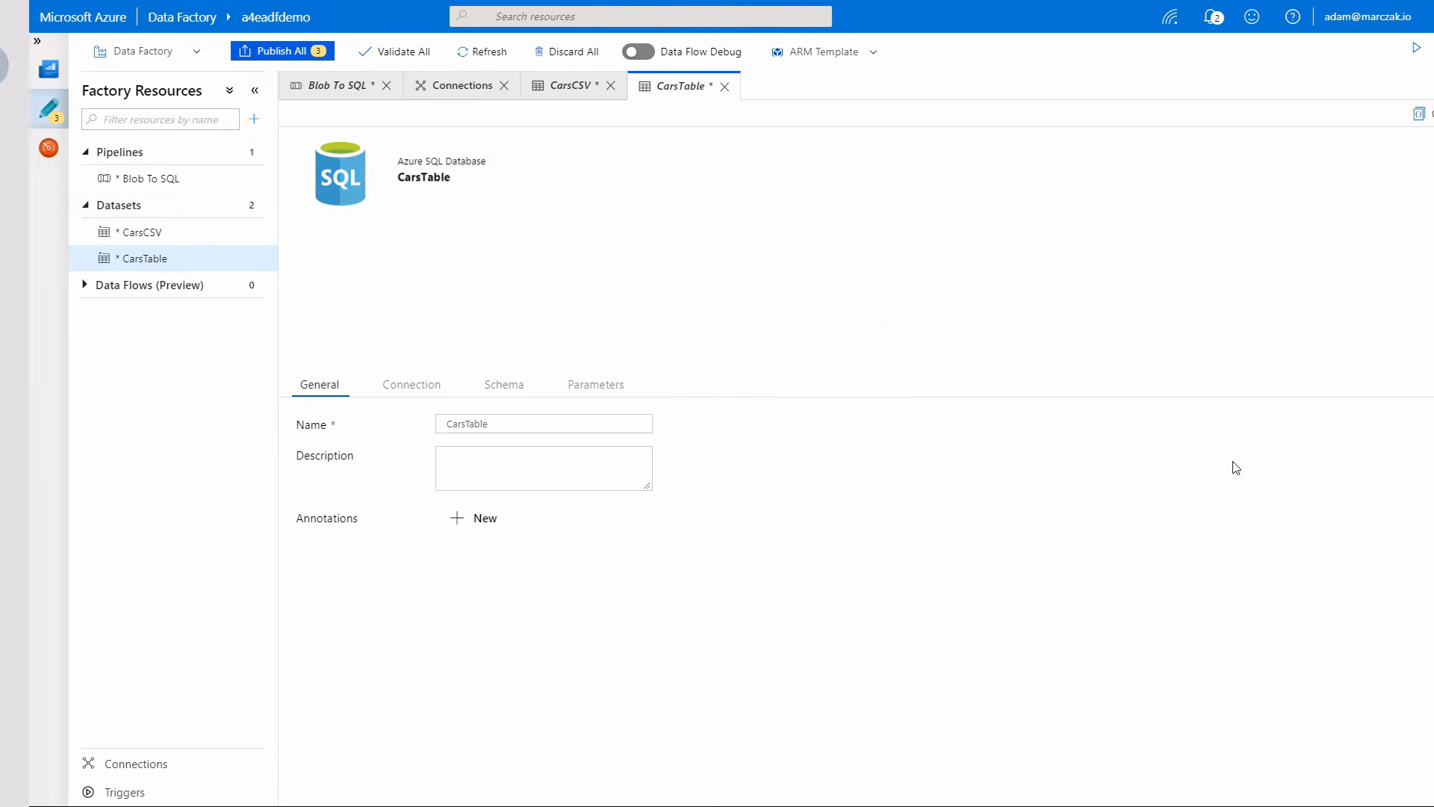
Add a Copy Data activity to the Blob To SQL pipeline and name it Cars CSV to SQL.
left_click(362, 262)
left_click(119, 179)
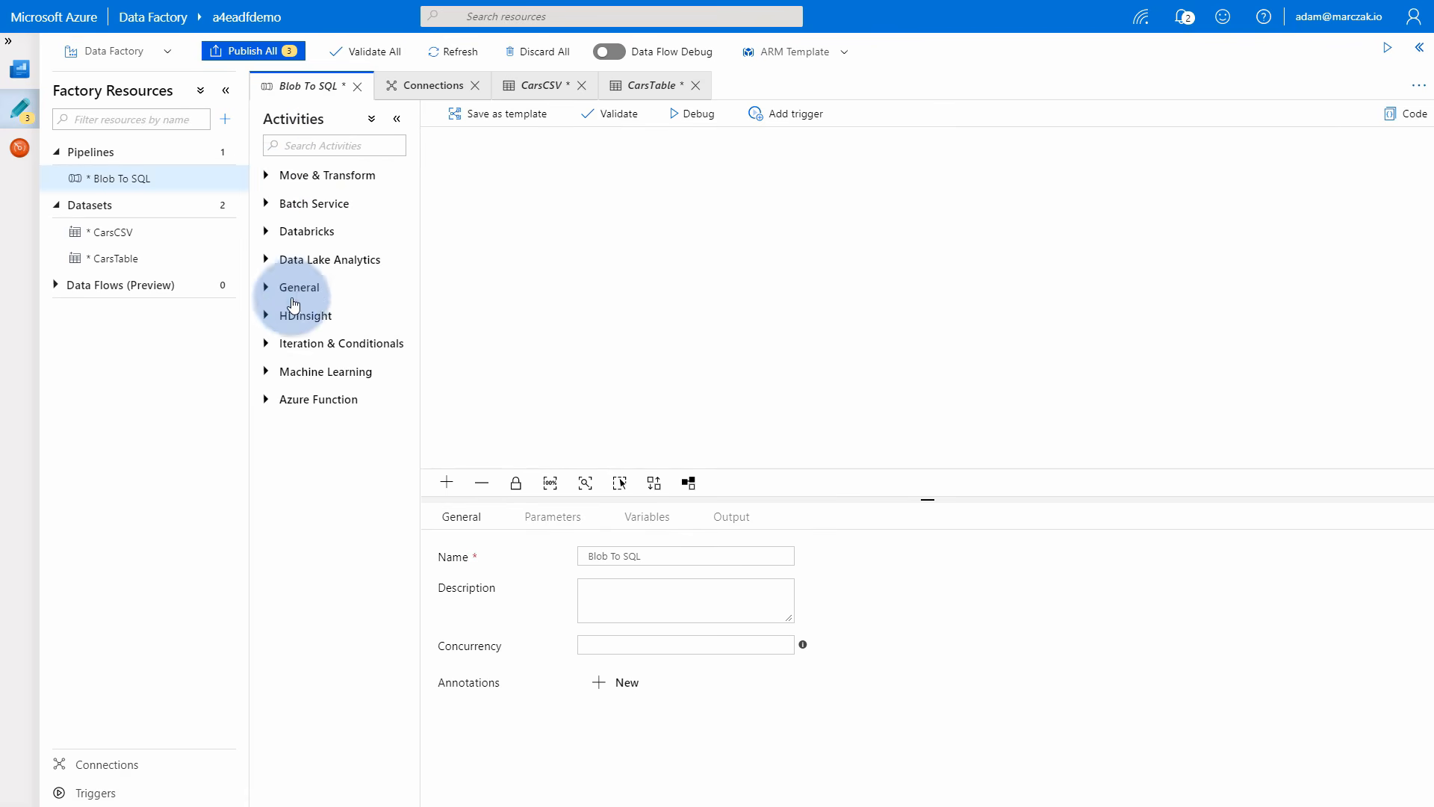
left_click(268, 176)
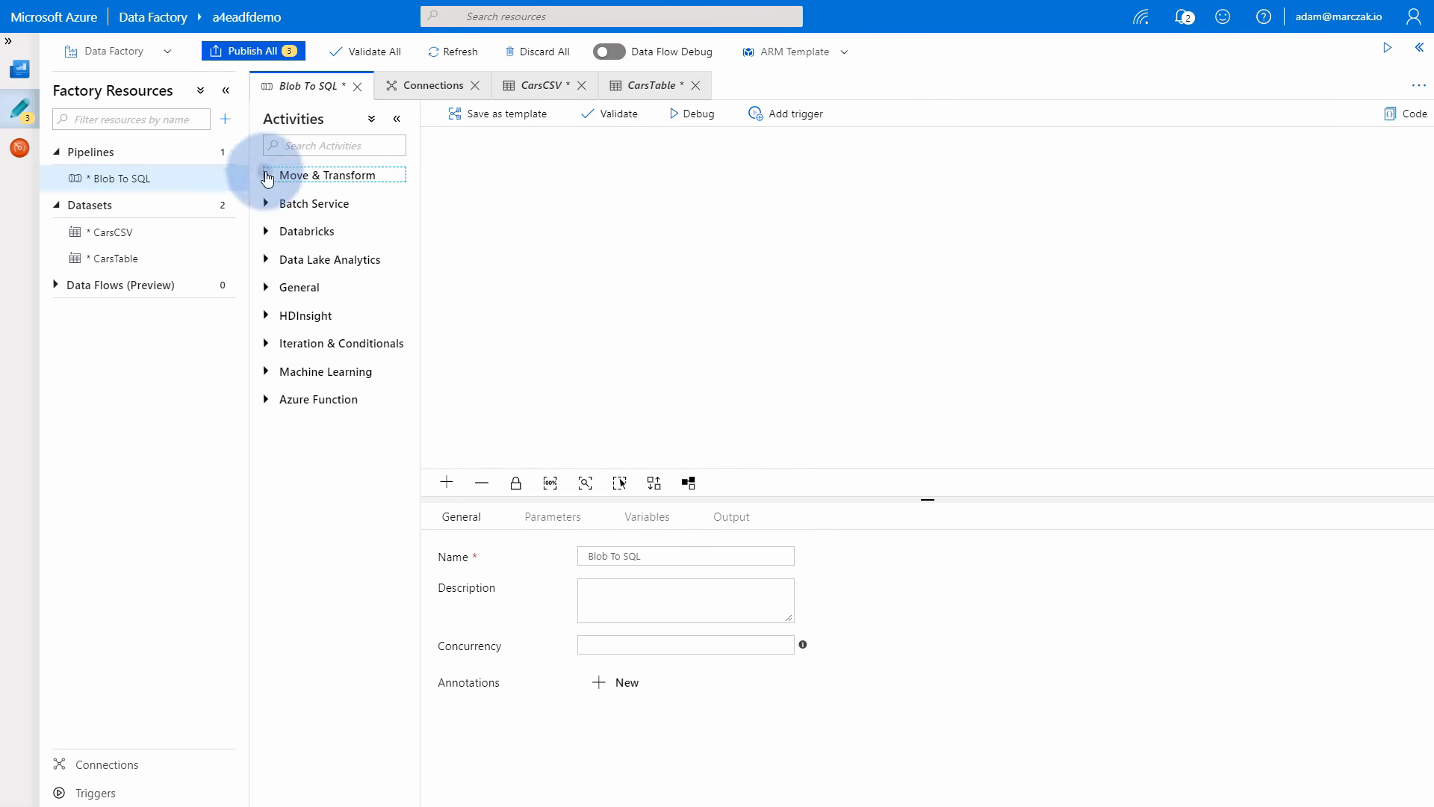
left_click_drag(317, 209, 628, 244)
left_click_drag(658, 552, 579, 561)
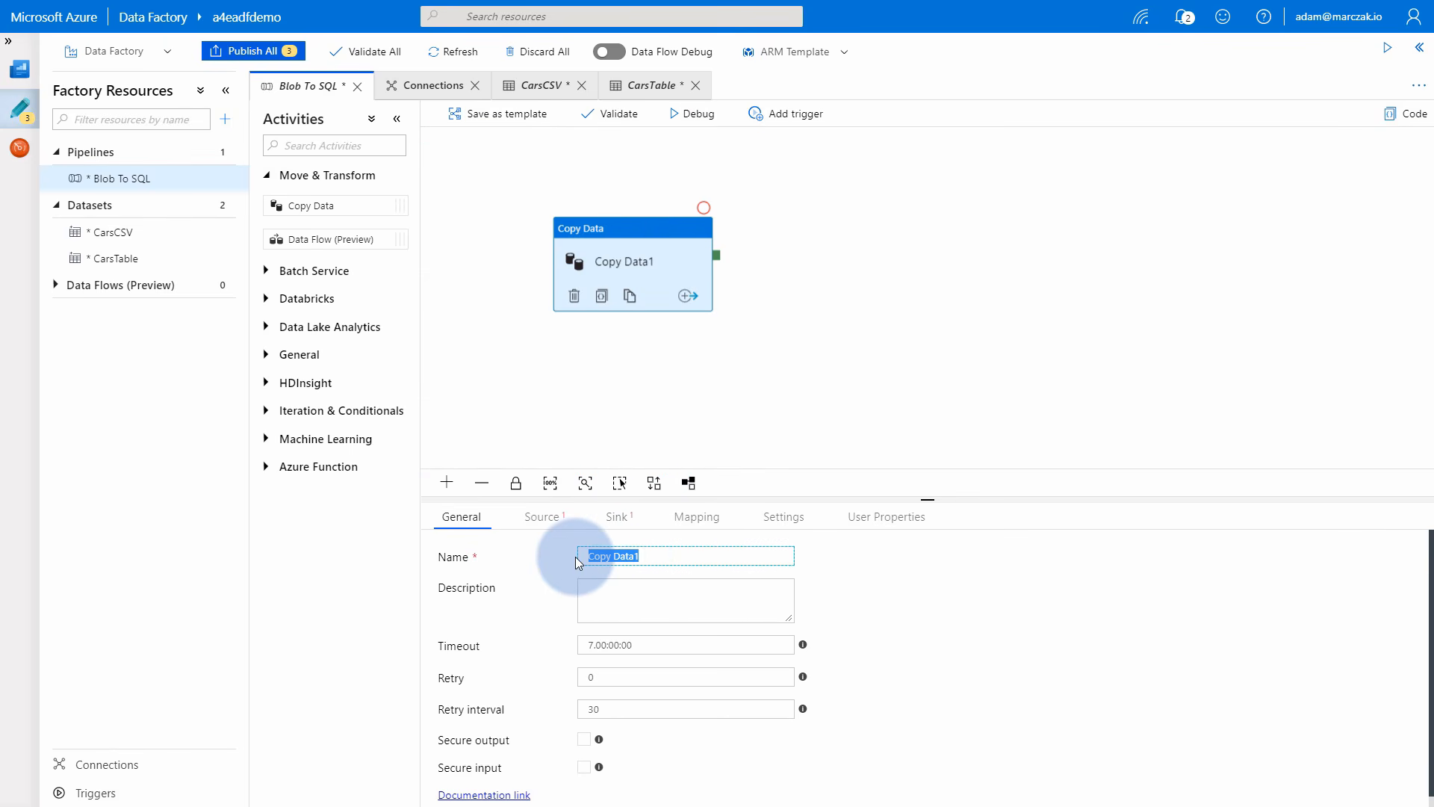
type("Cars CSV to SQL")
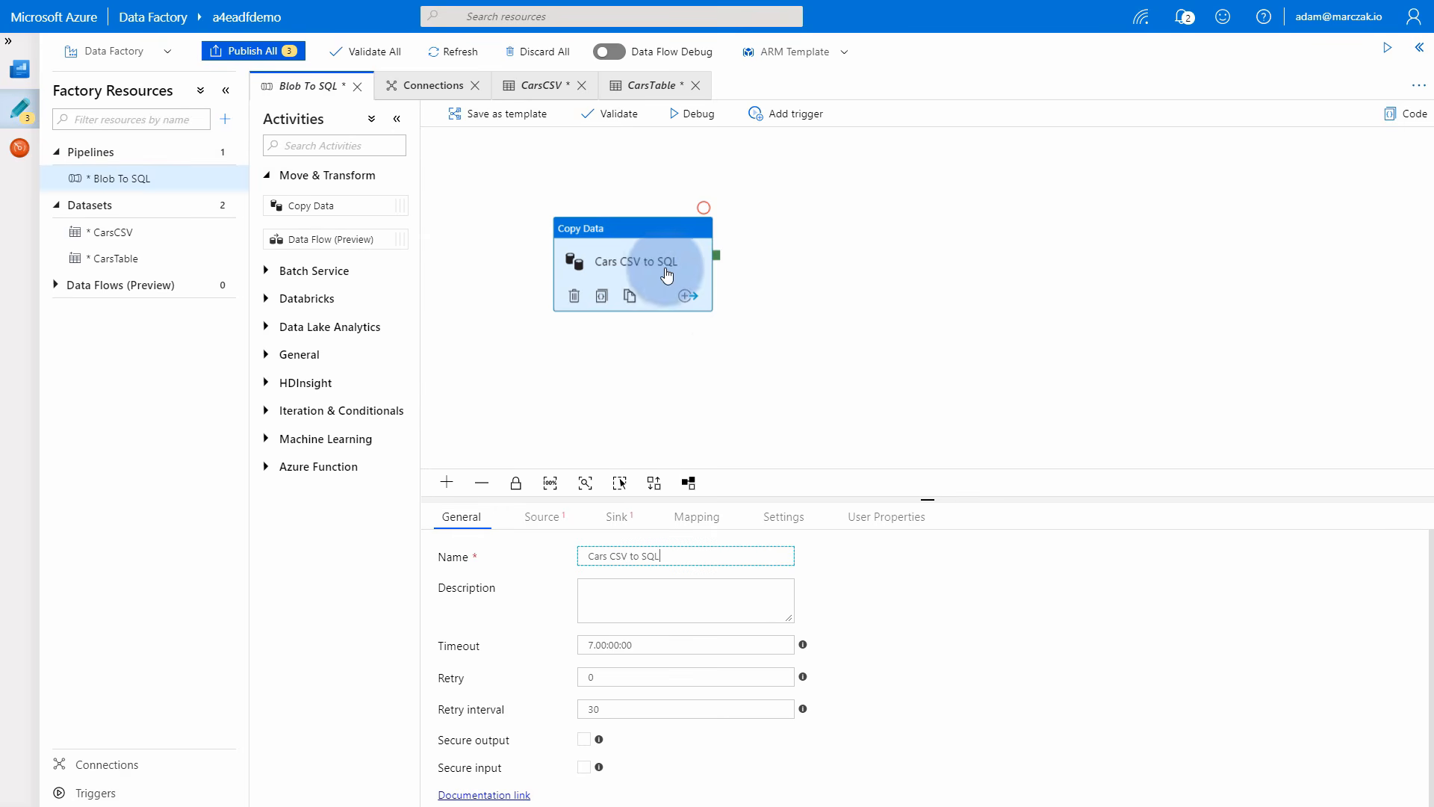
Set the copy activity's source dataset to CarsCSV and its sink dataset to CarsTable.
left_click(552, 523)
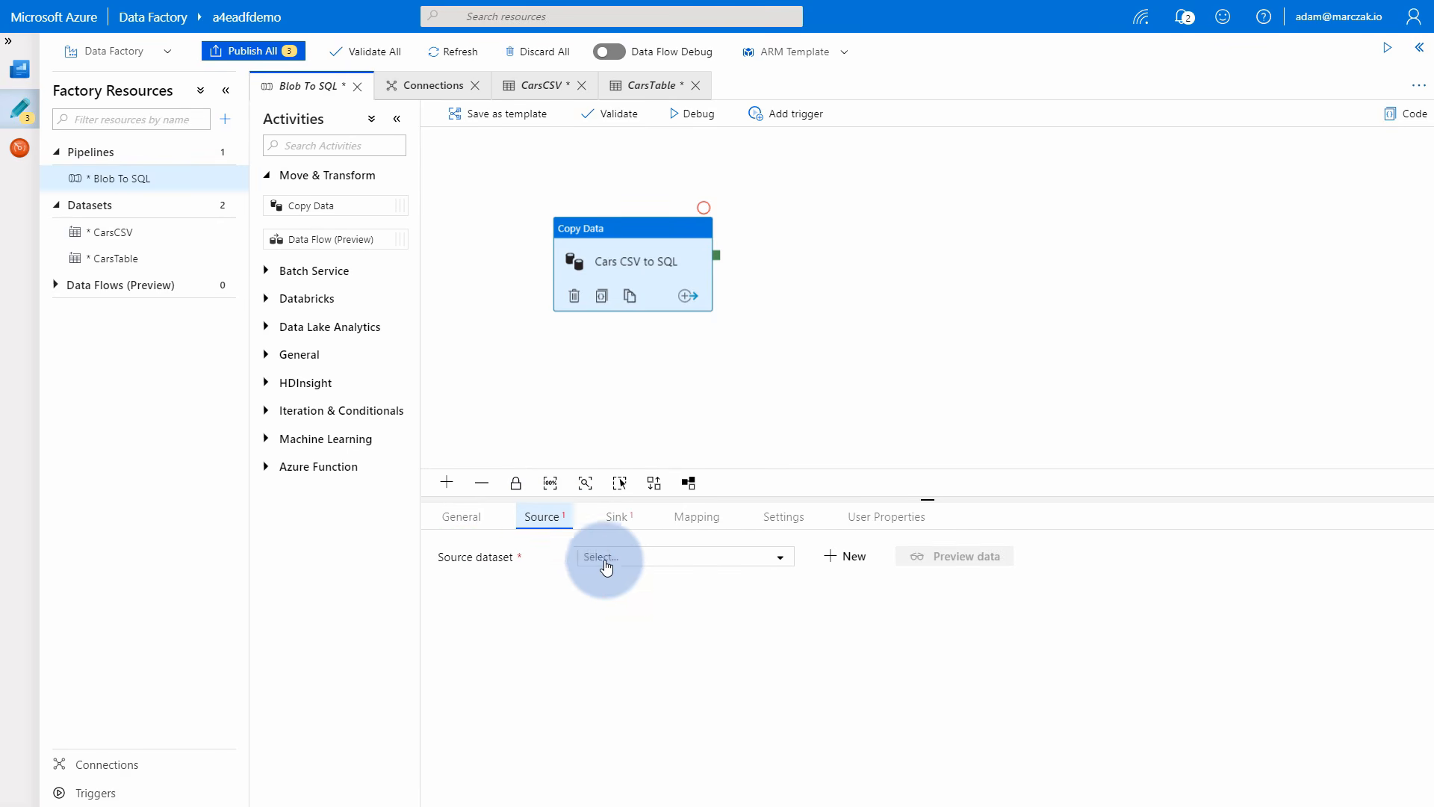
left_click(665, 566)
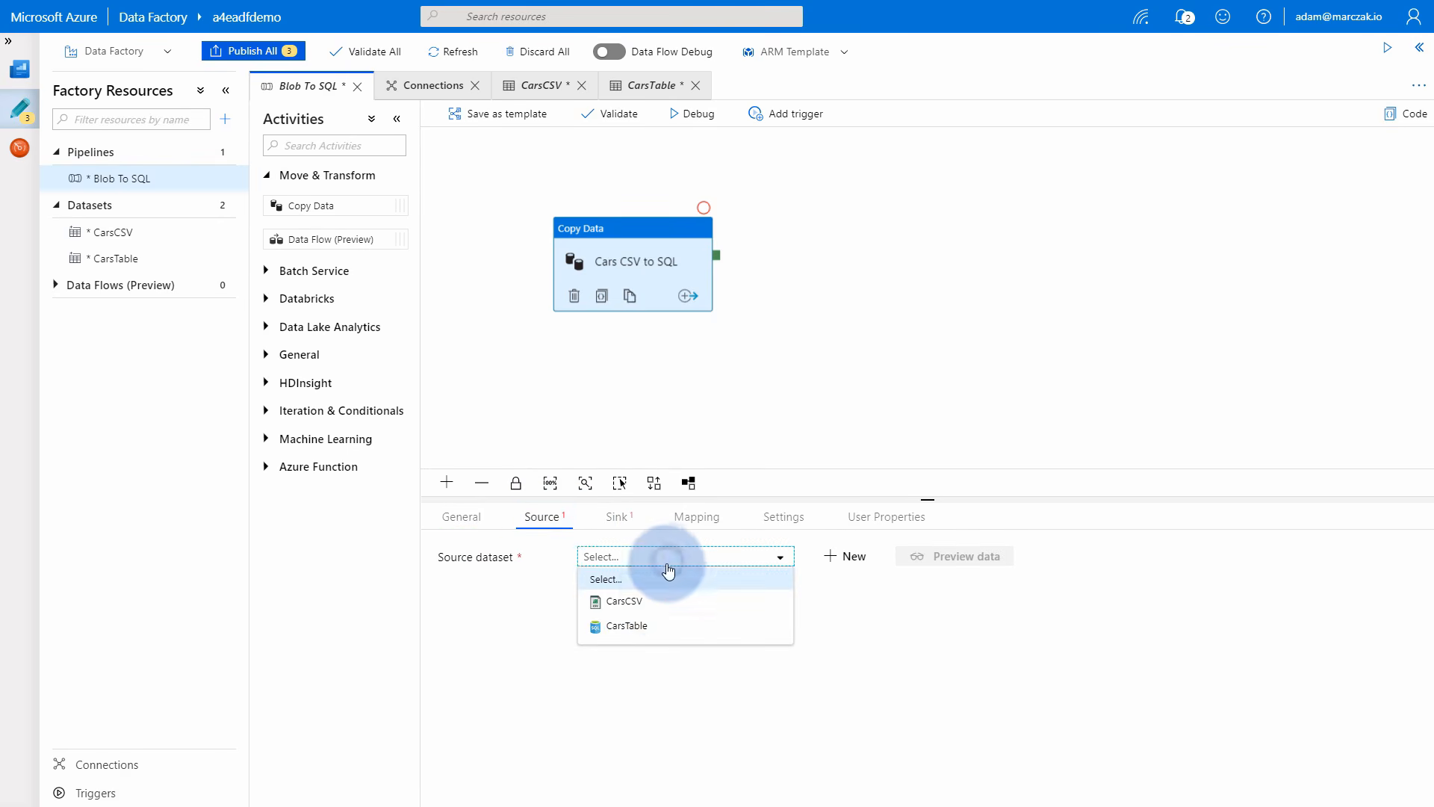
left_click(626, 602)
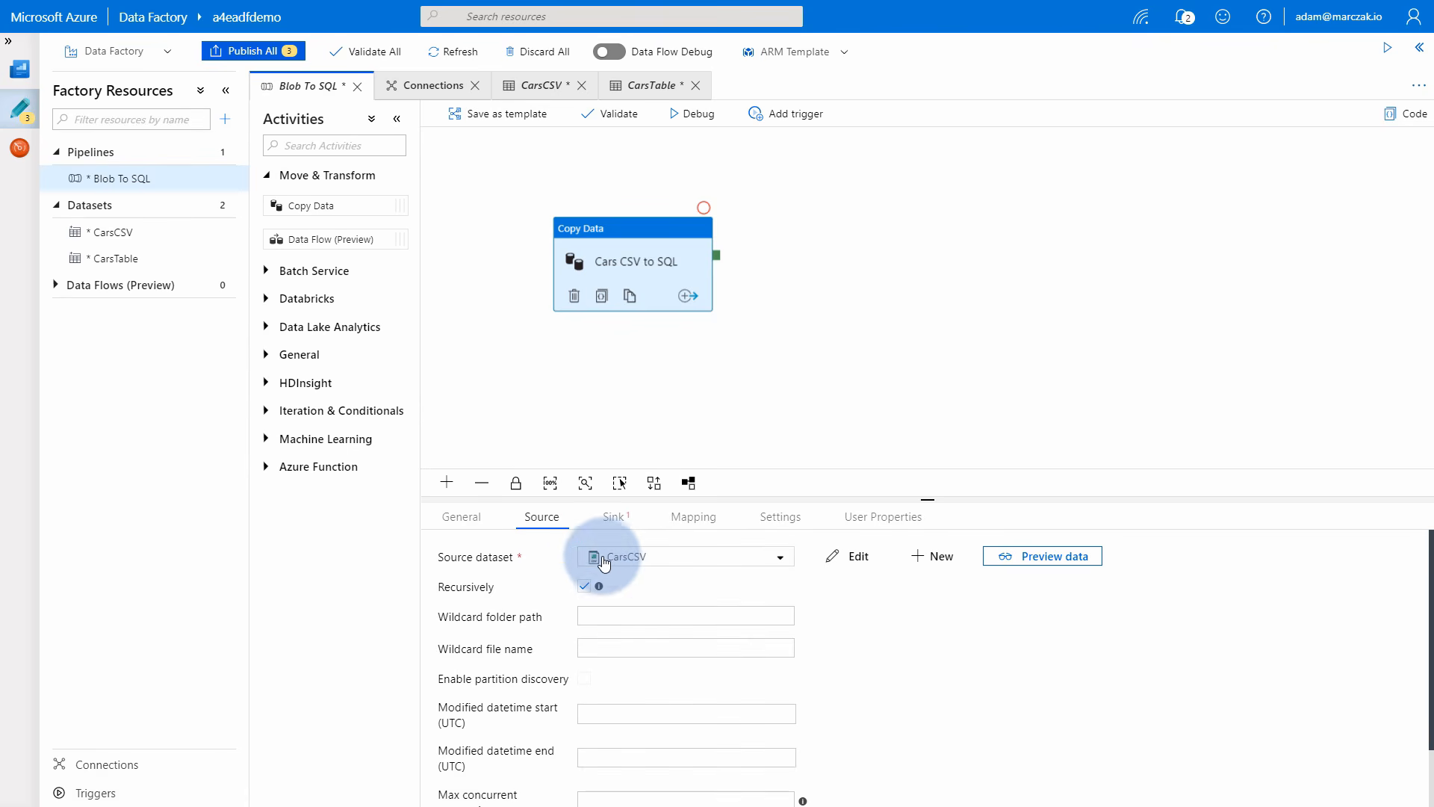
left_click(612, 525)
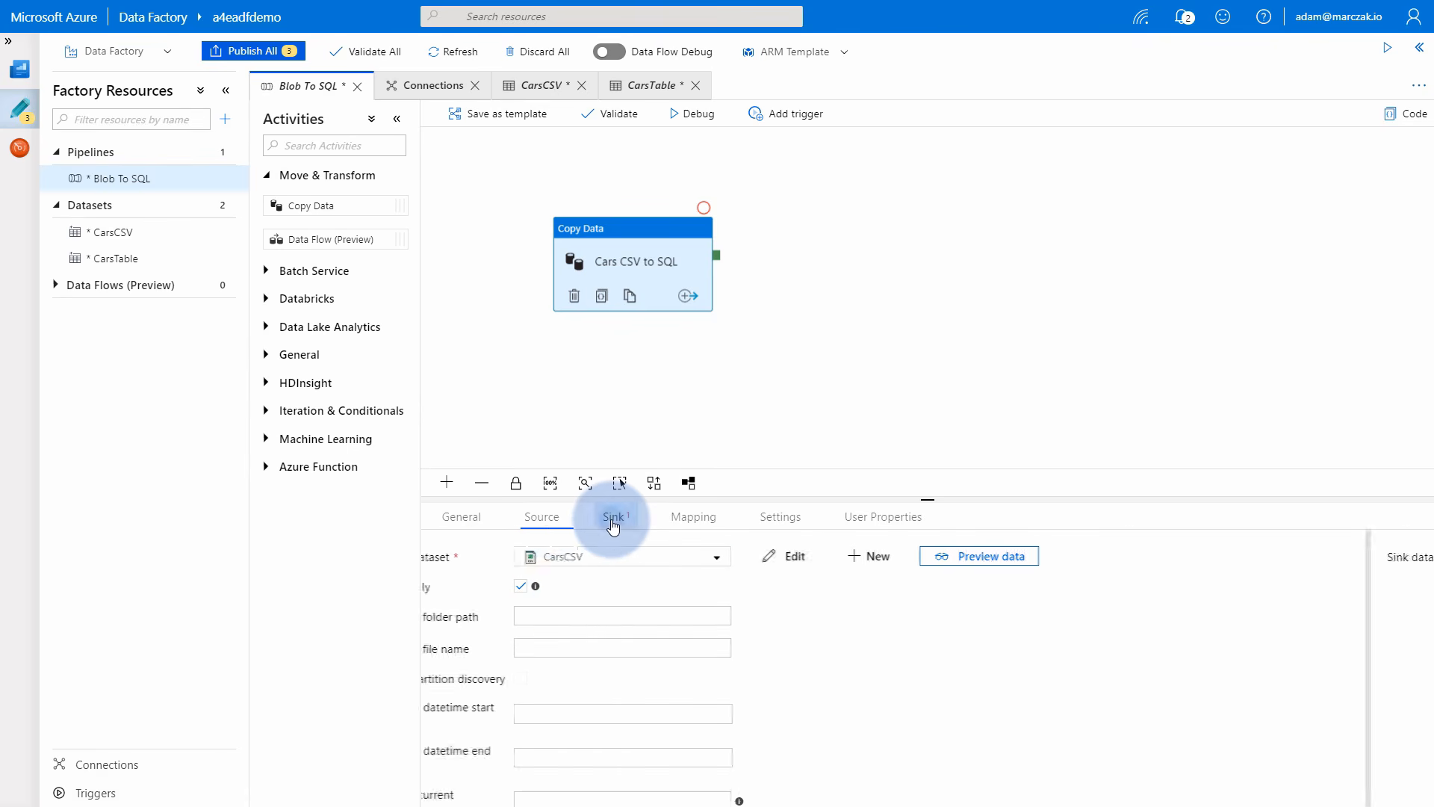
left_click(654, 554)
left_click(652, 635)
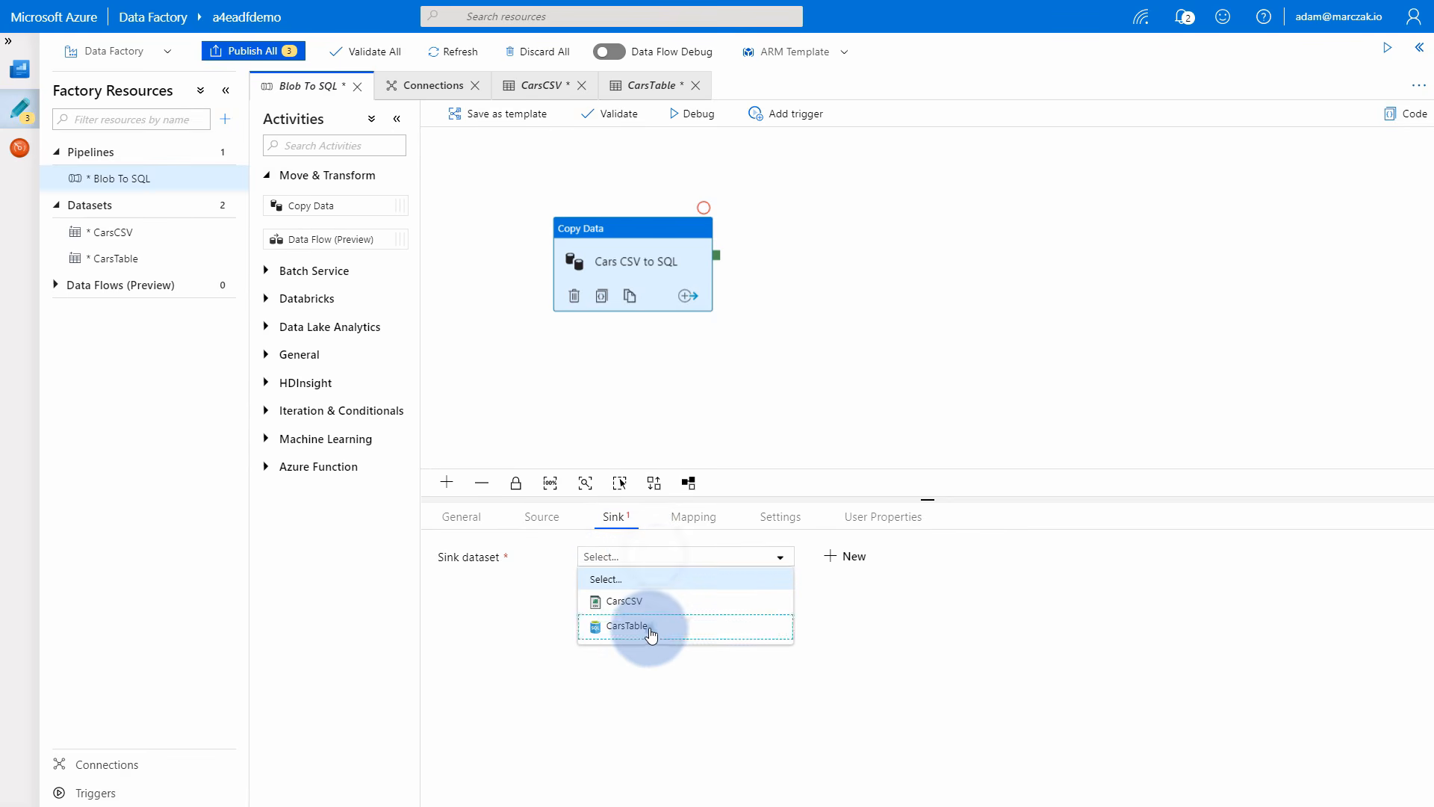
left_click(592, 521)
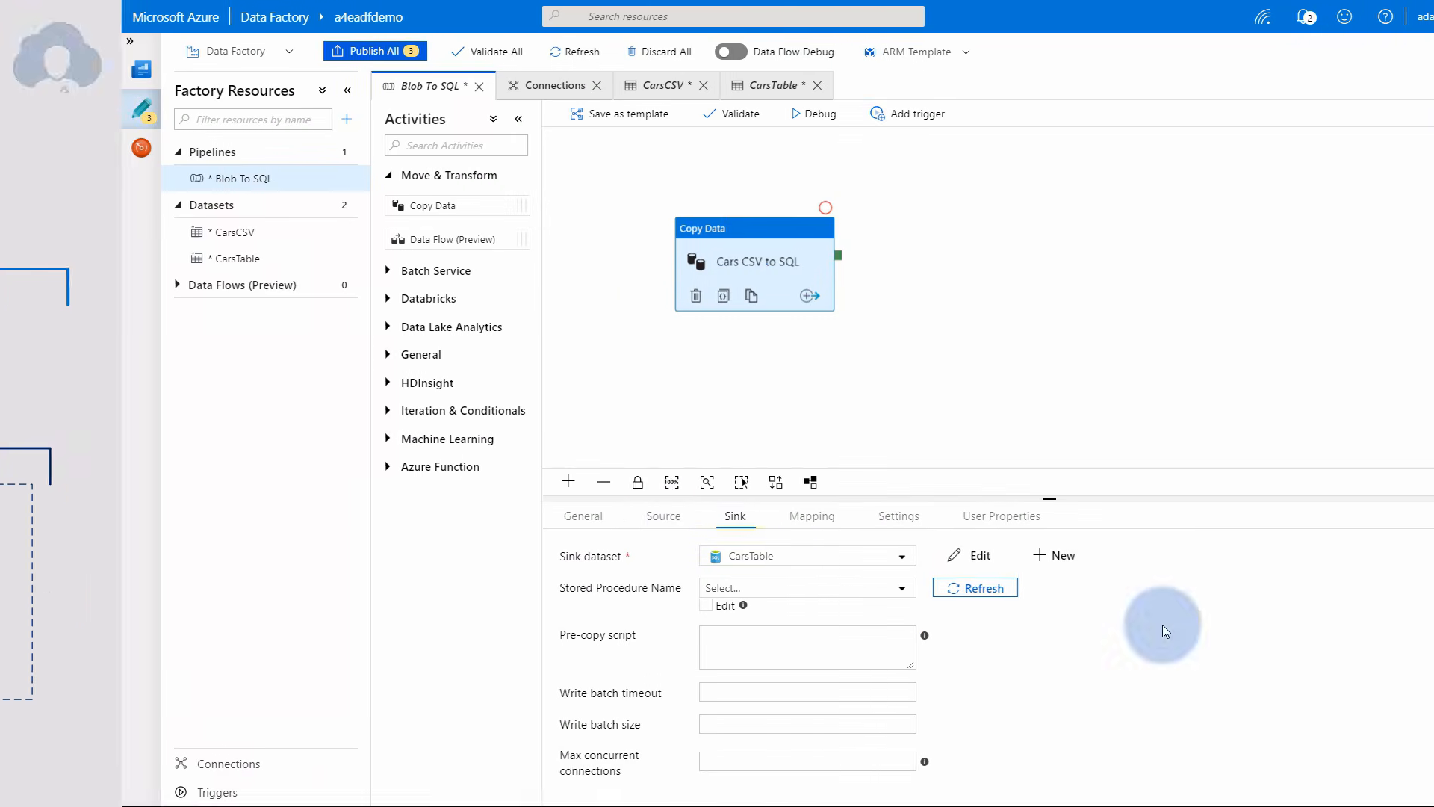
left_click(620, 521)
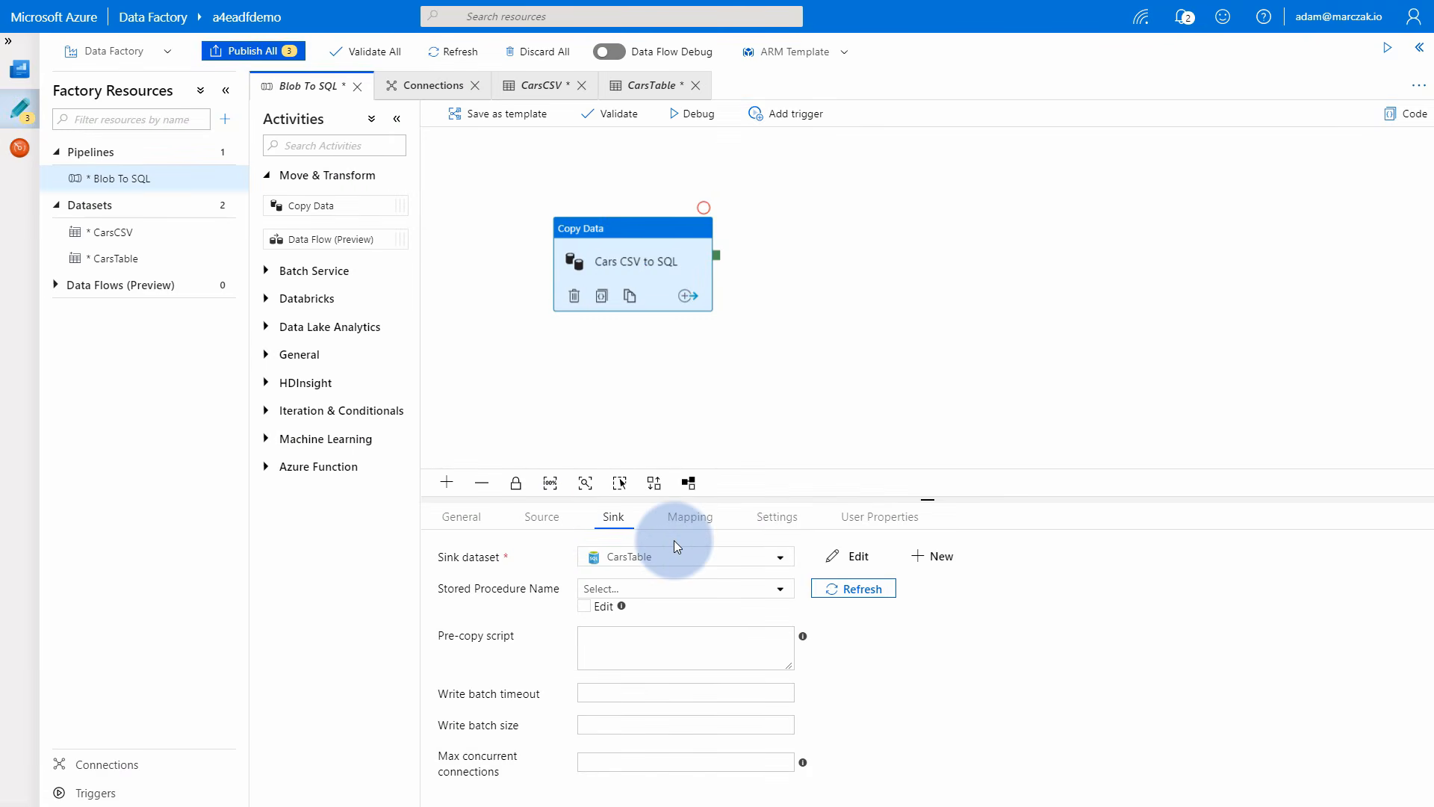
Import the schemas into the copy activity's mapping and review the column pairs between source and destination.
left_click(697, 523)
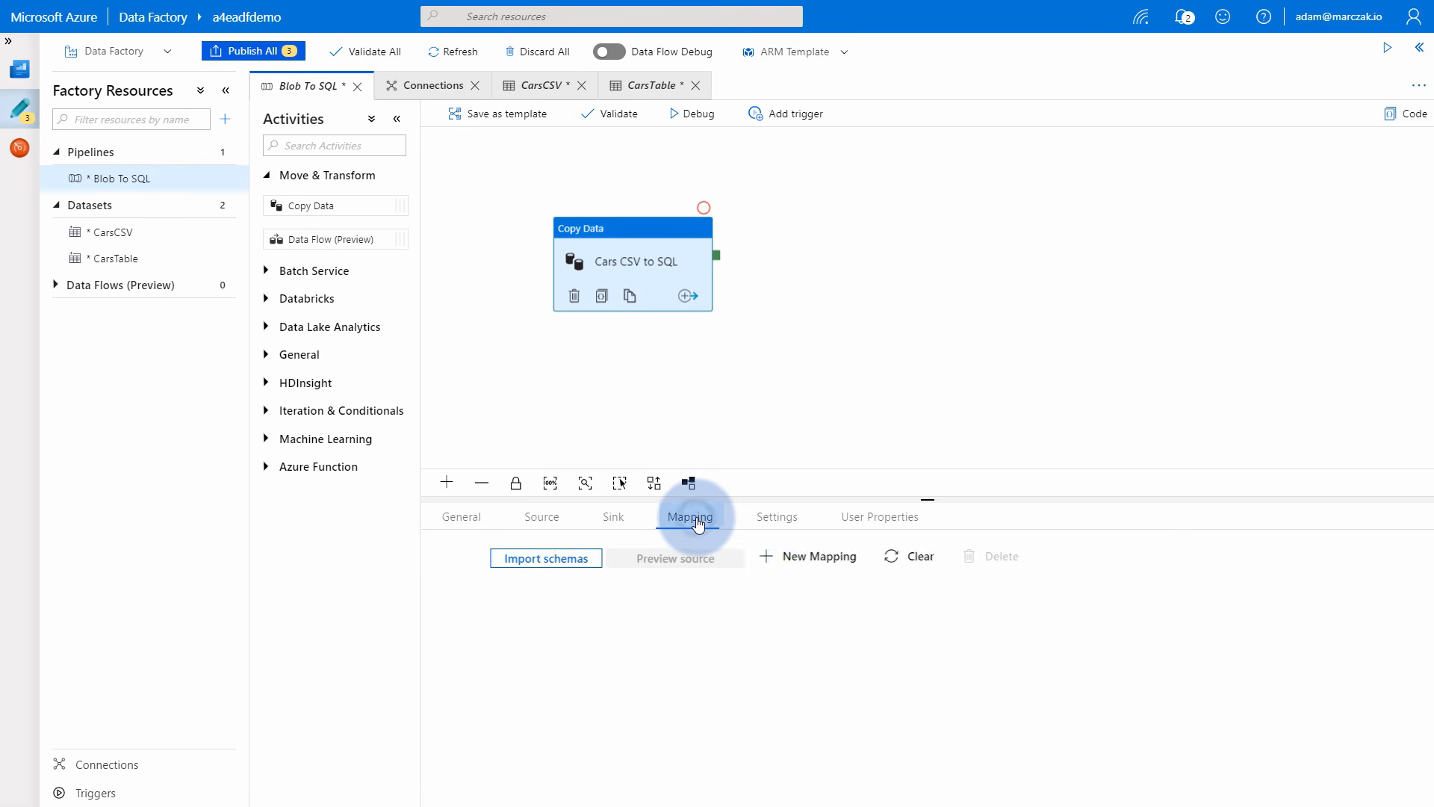
left_click(515, 561)
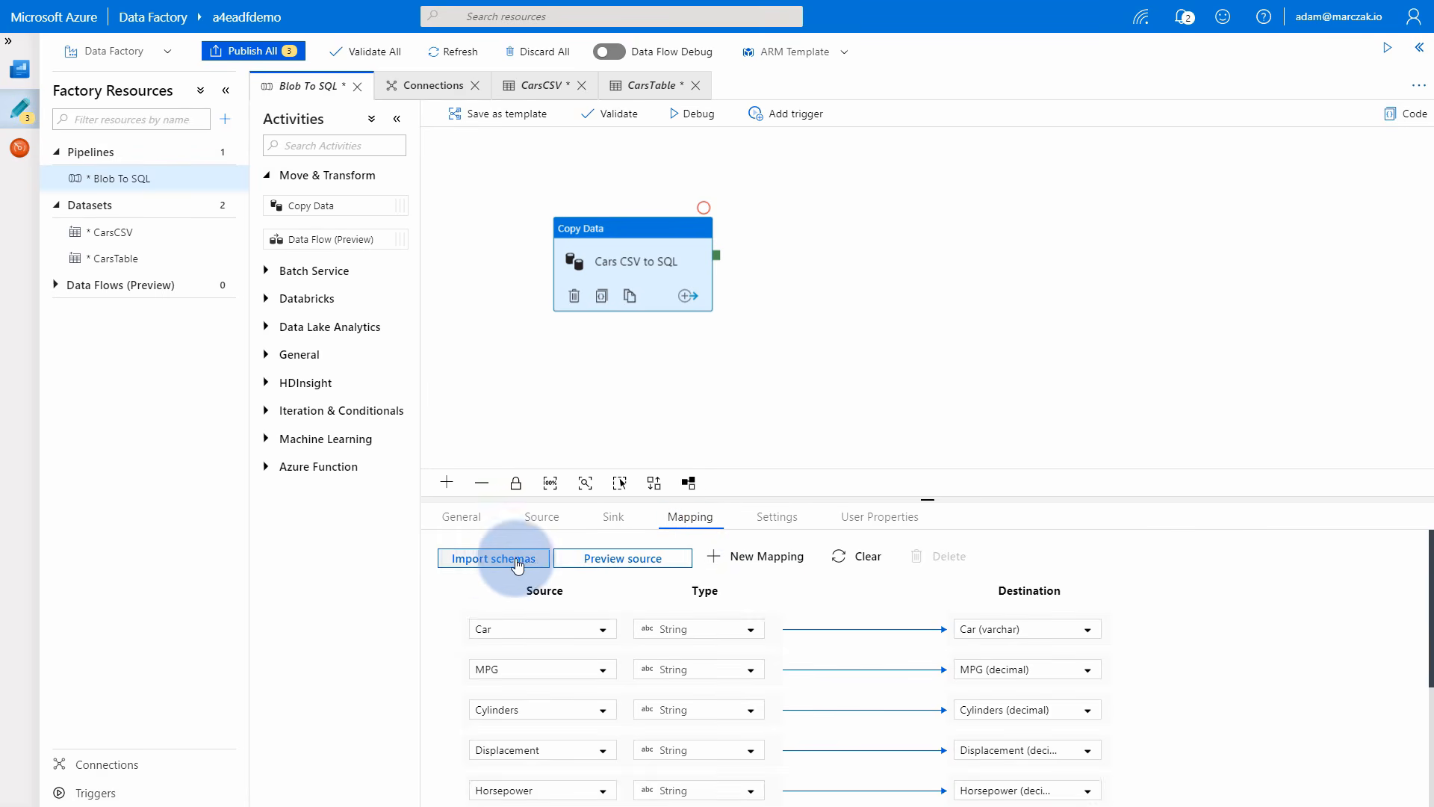
scroll(657, 655, "down", 1)
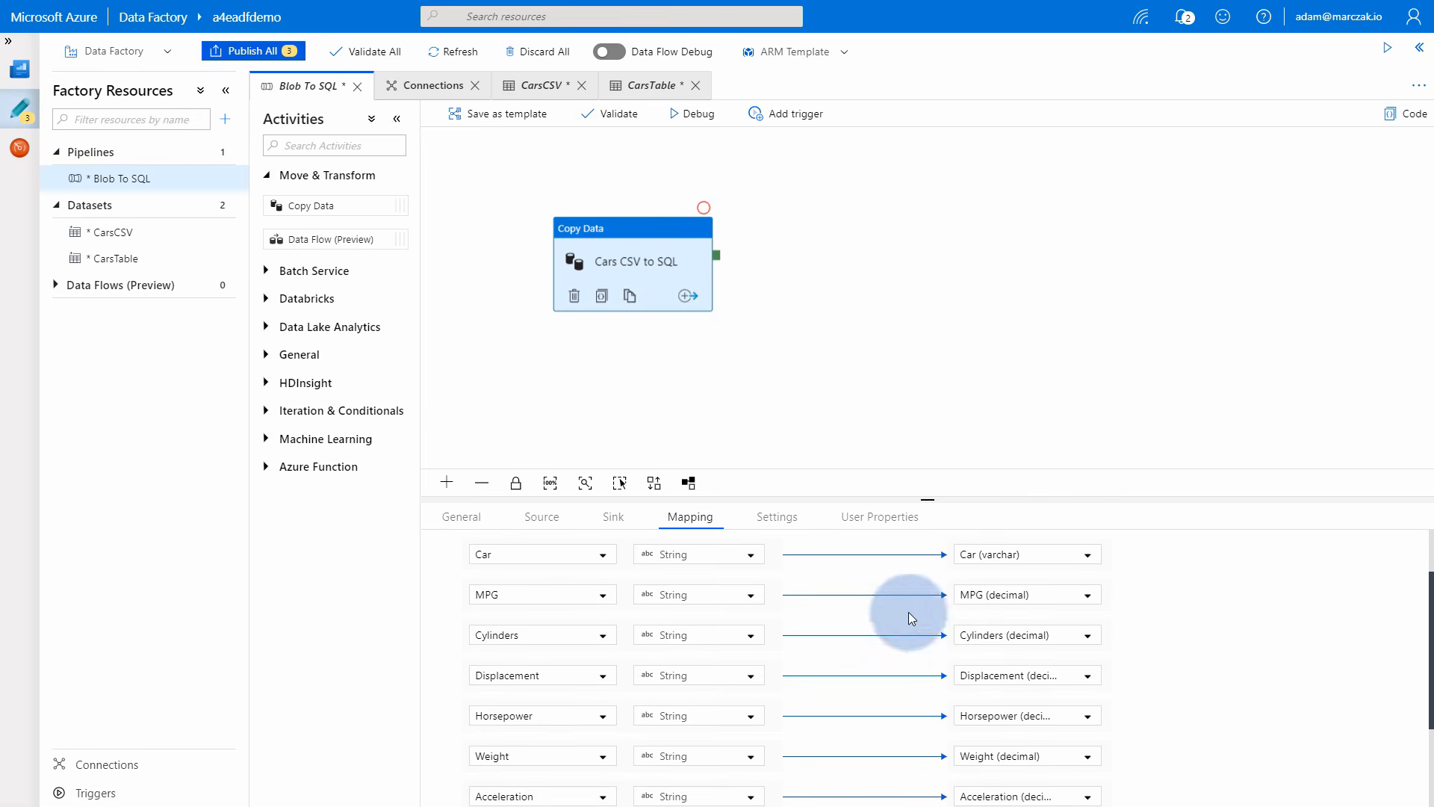
Check the source, type and destination of every column from Car to Origin in the copy activity's mapping, and view its source settings.
scroll(909, 618, "up", 1)
scroll(518, 640, "down", 5)
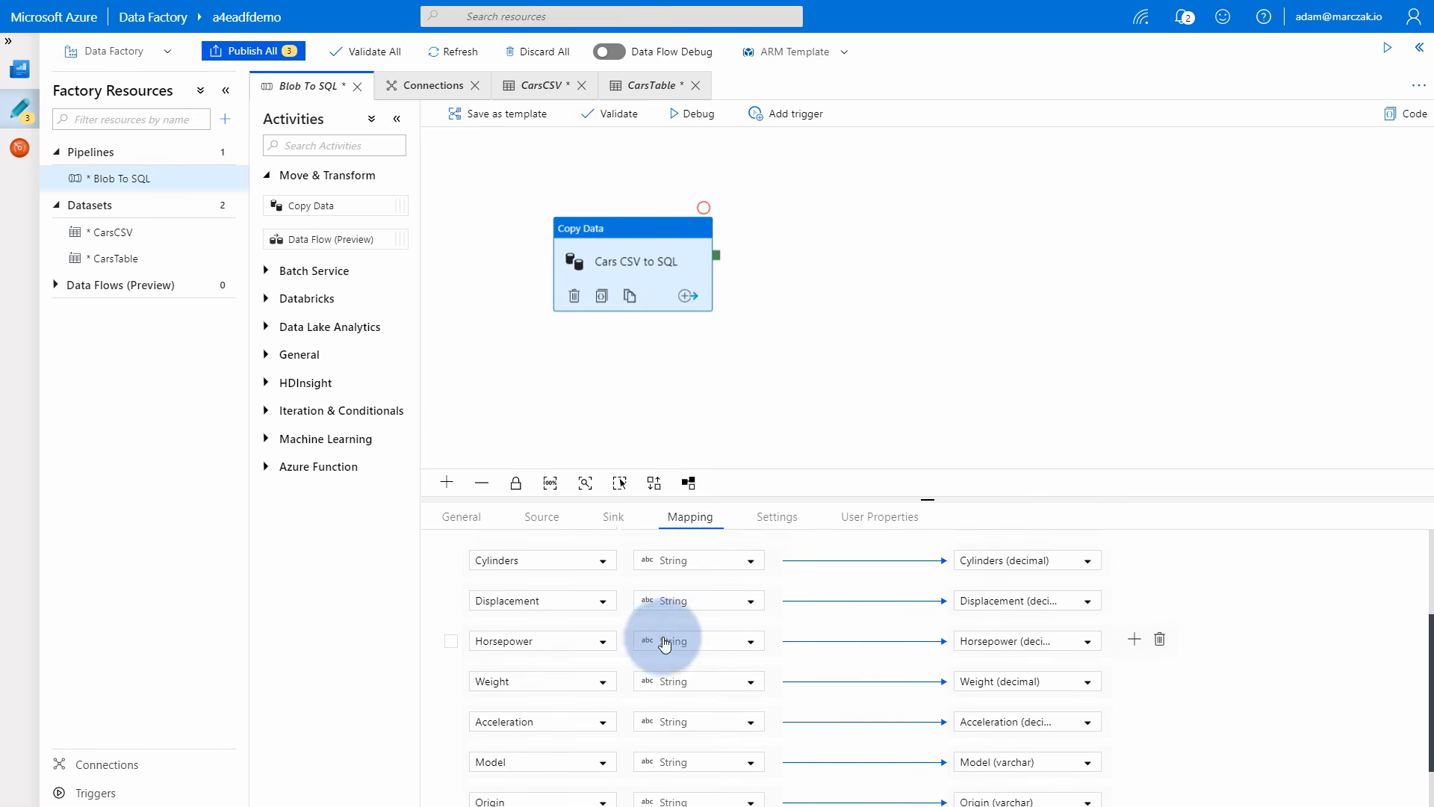
scroll(658, 665, "up", 4)
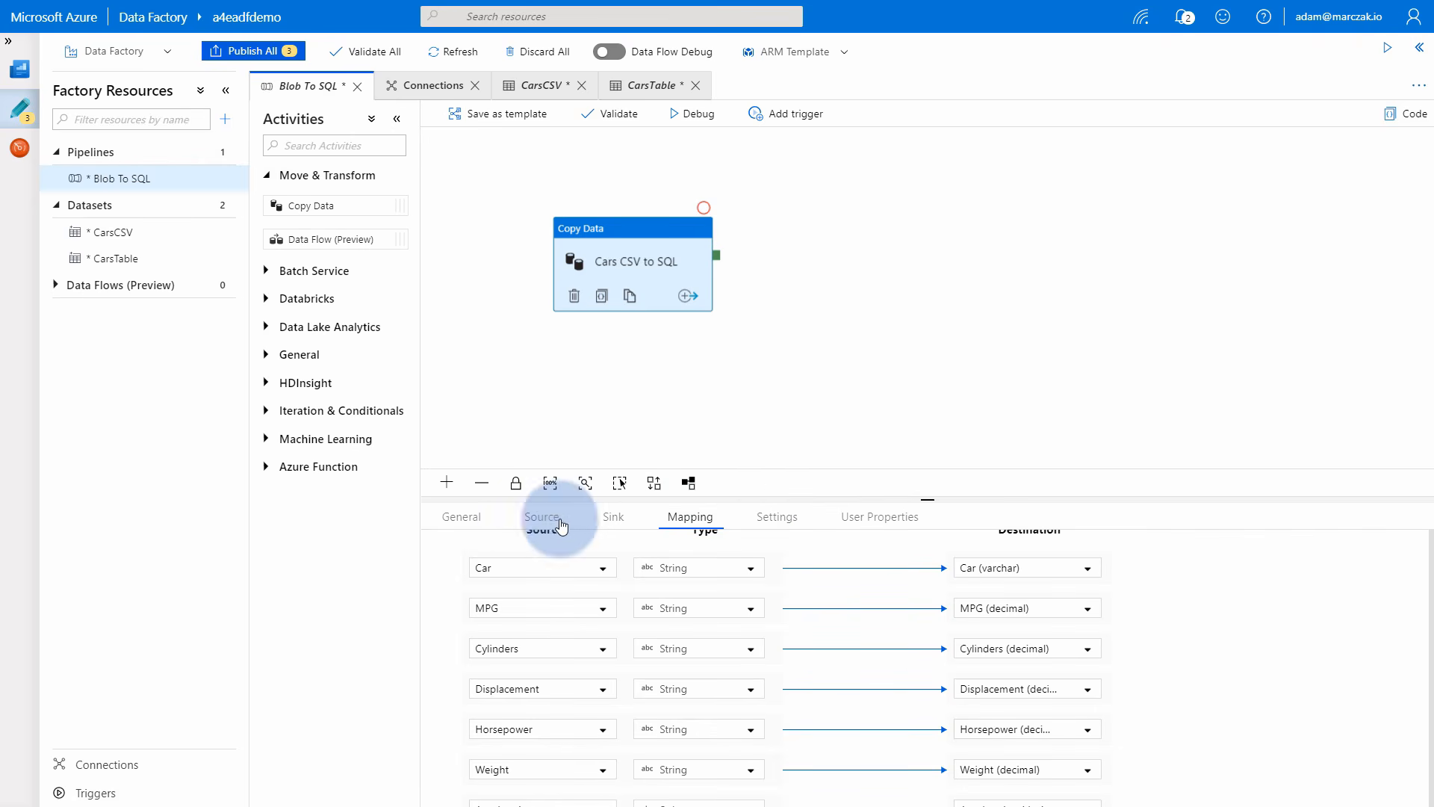
scroll(927, 676, "down", 1)
scroll(928, 676, "down", 3)
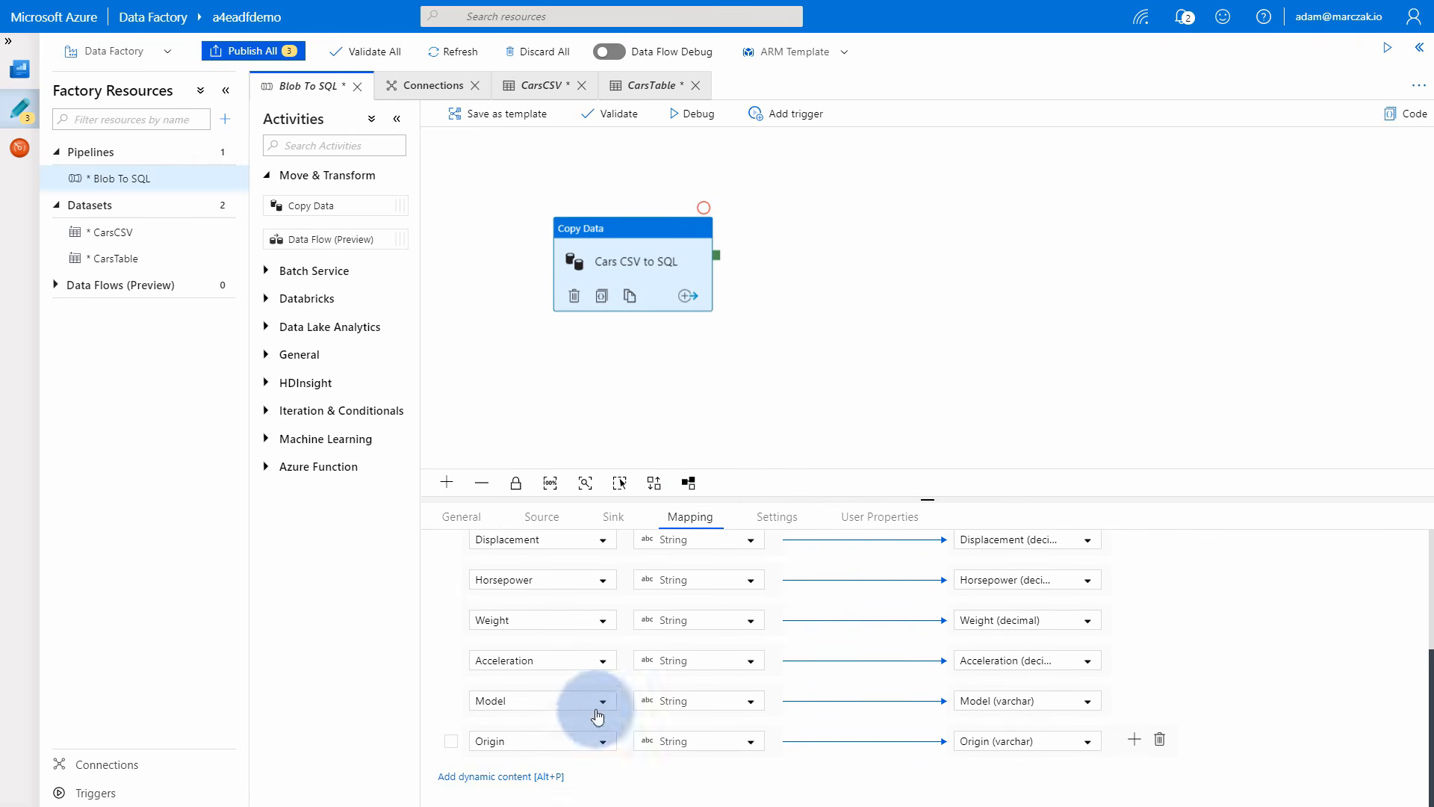
scroll(593, 703, "up", 5)
left_click(559, 518)
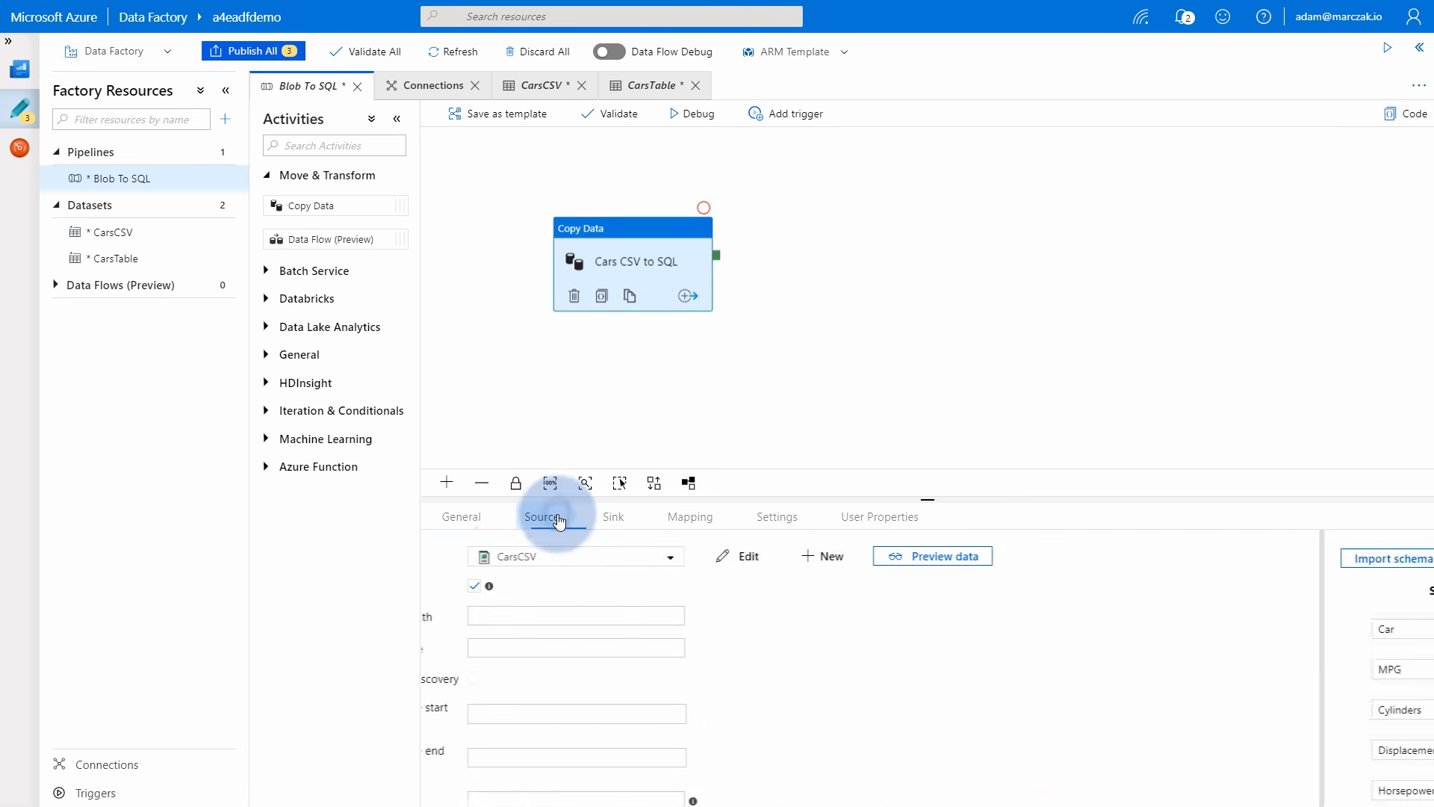
Run the Blob To SQL pipeline in debug mode and refresh the status of the Cars CSV to SQL run.
left_click(710, 378)
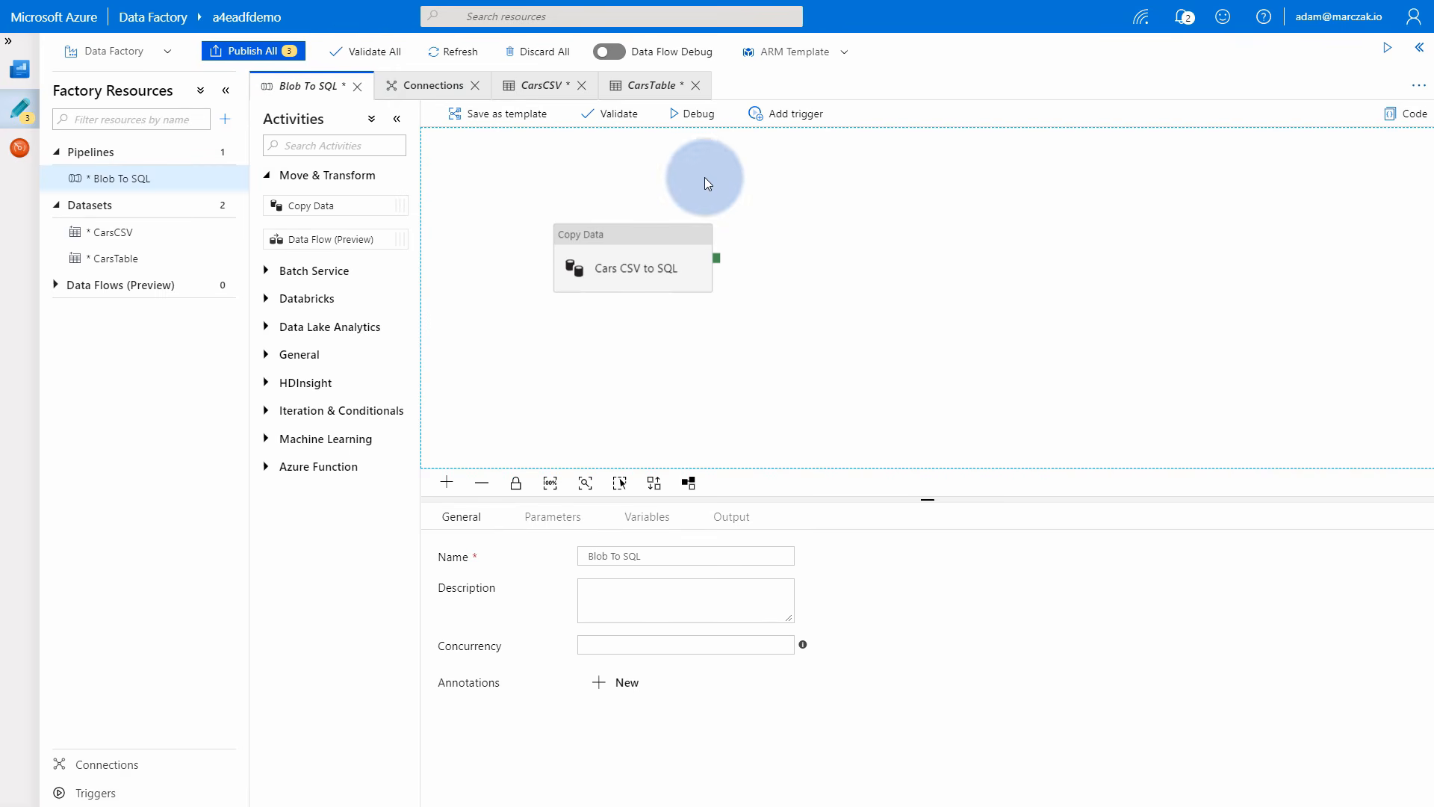
left_click(698, 113)
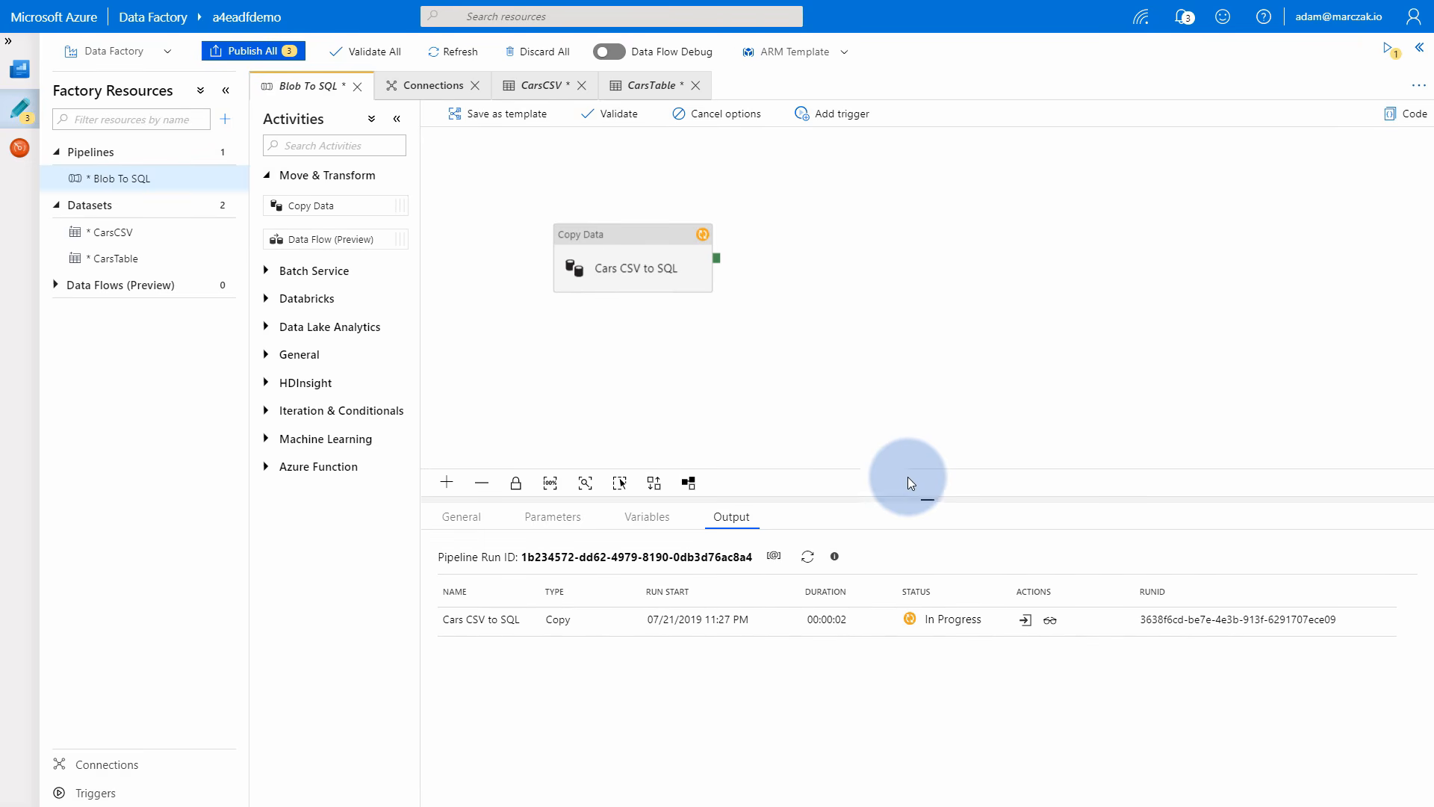
left_click(809, 558)
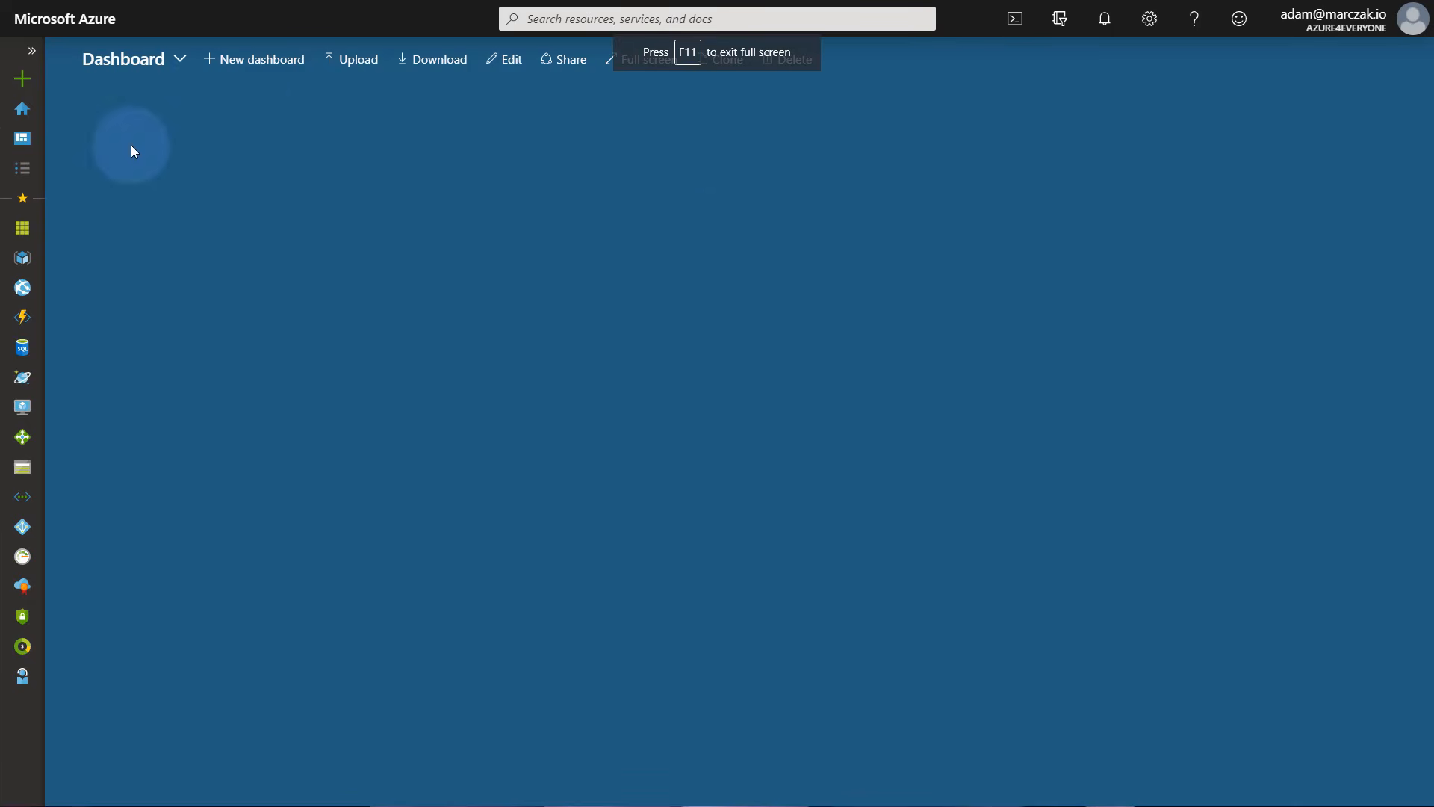
Switch to the Azure portal and open the query editor of a4edatabase in the azure4everyone-datafactory-intro resource group.
left_click(22, 259)
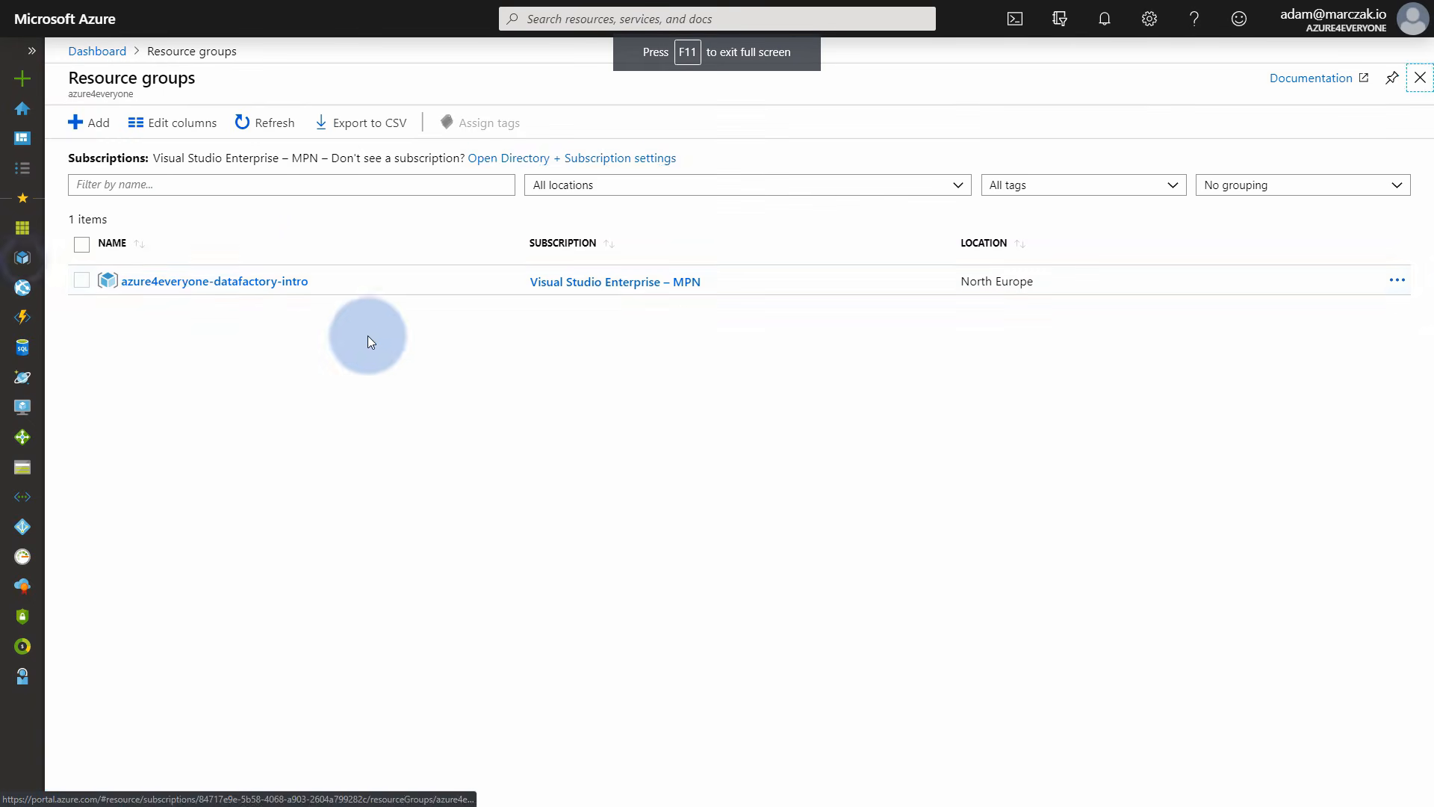
left_click(282, 282)
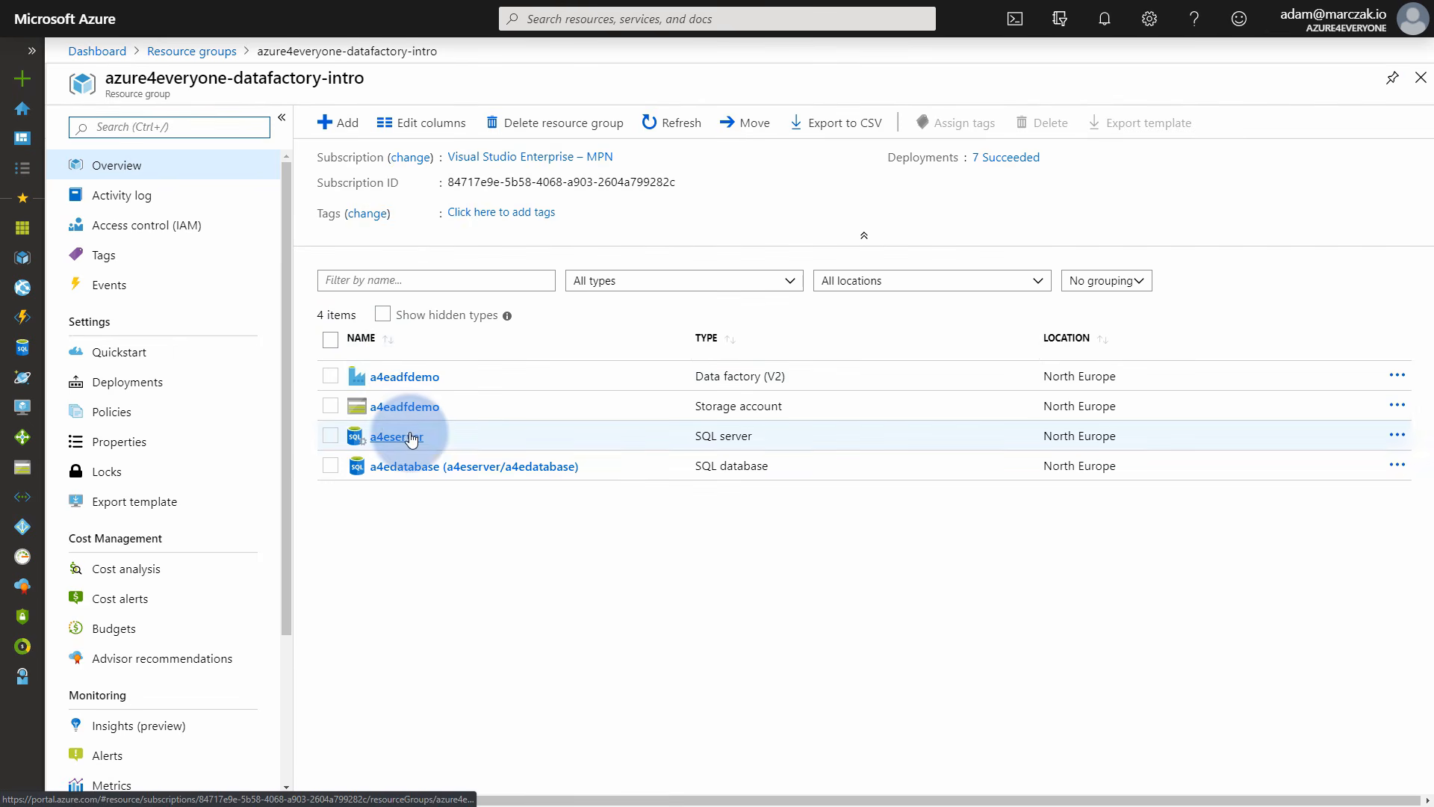
left_click(416, 466)
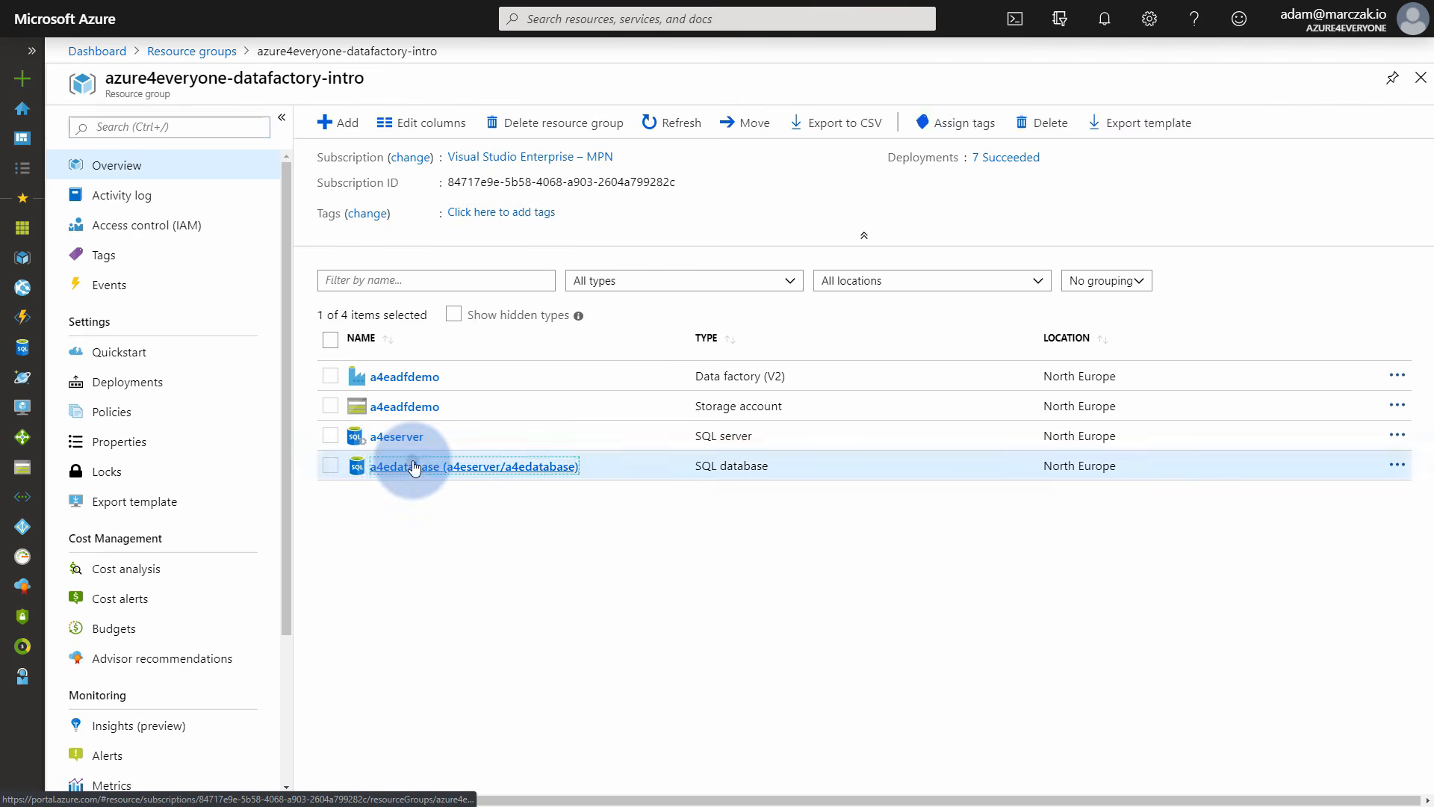
left_click(146, 318)
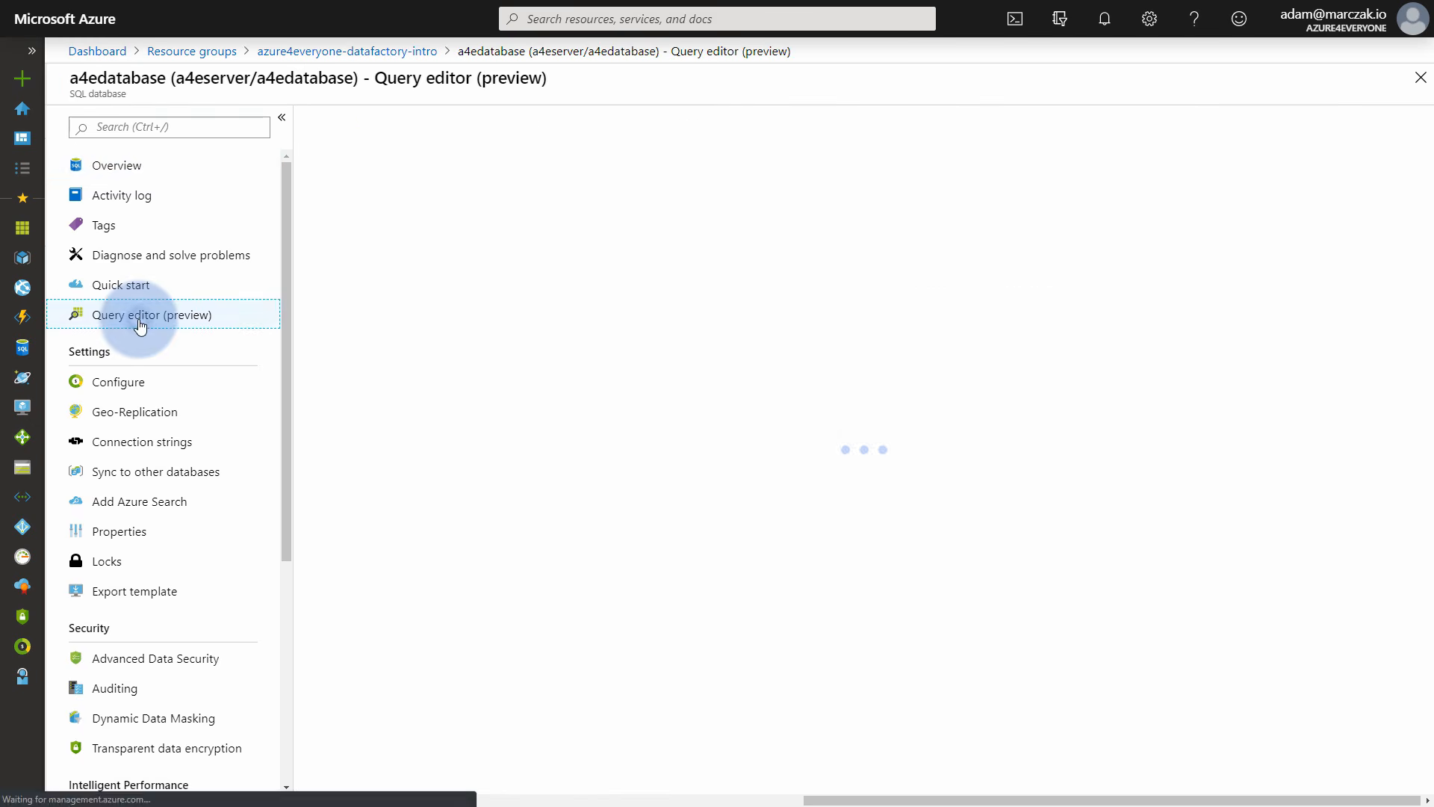
Log in to the query editor with SQL server authentication by entering the account password.
left_click(632, 523)
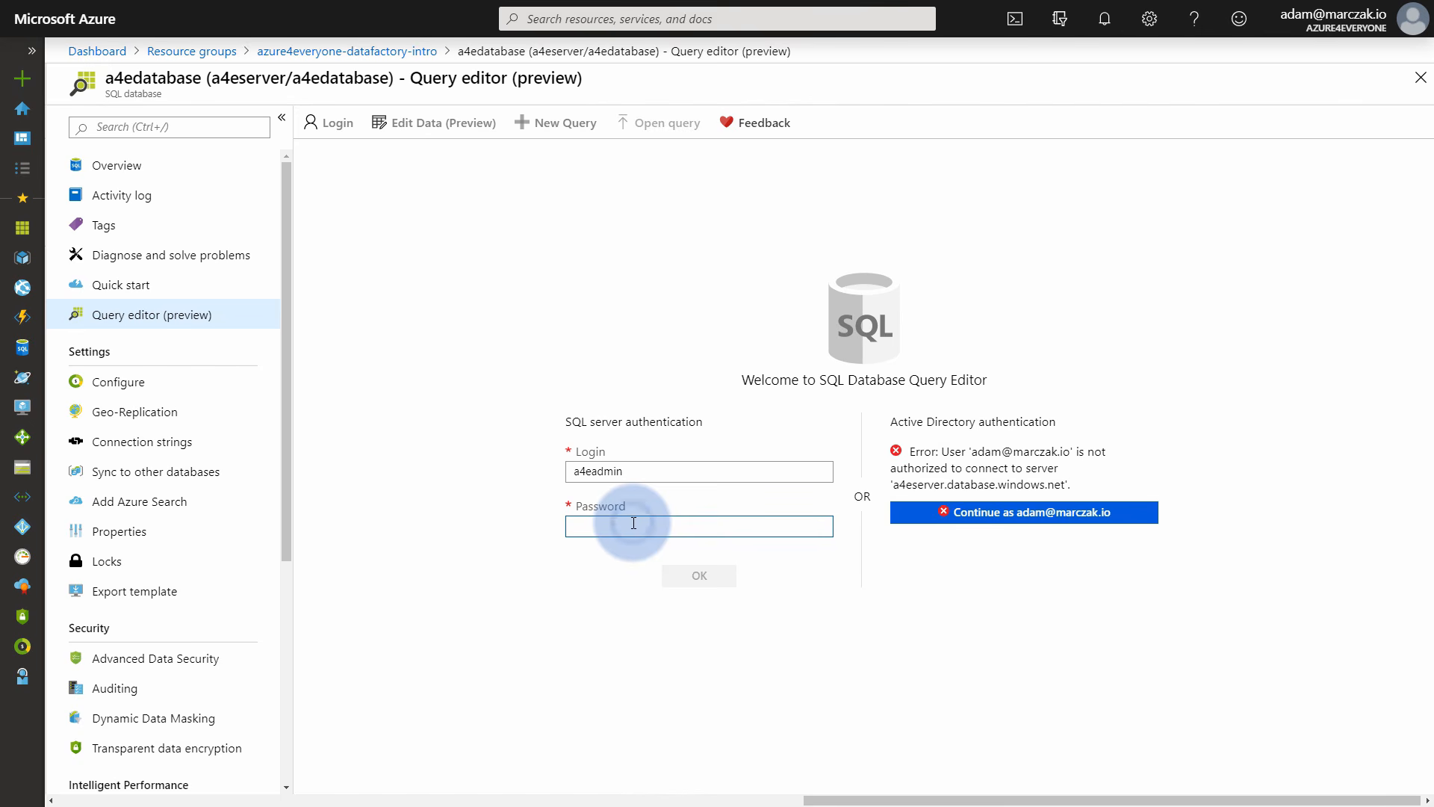
type("•")
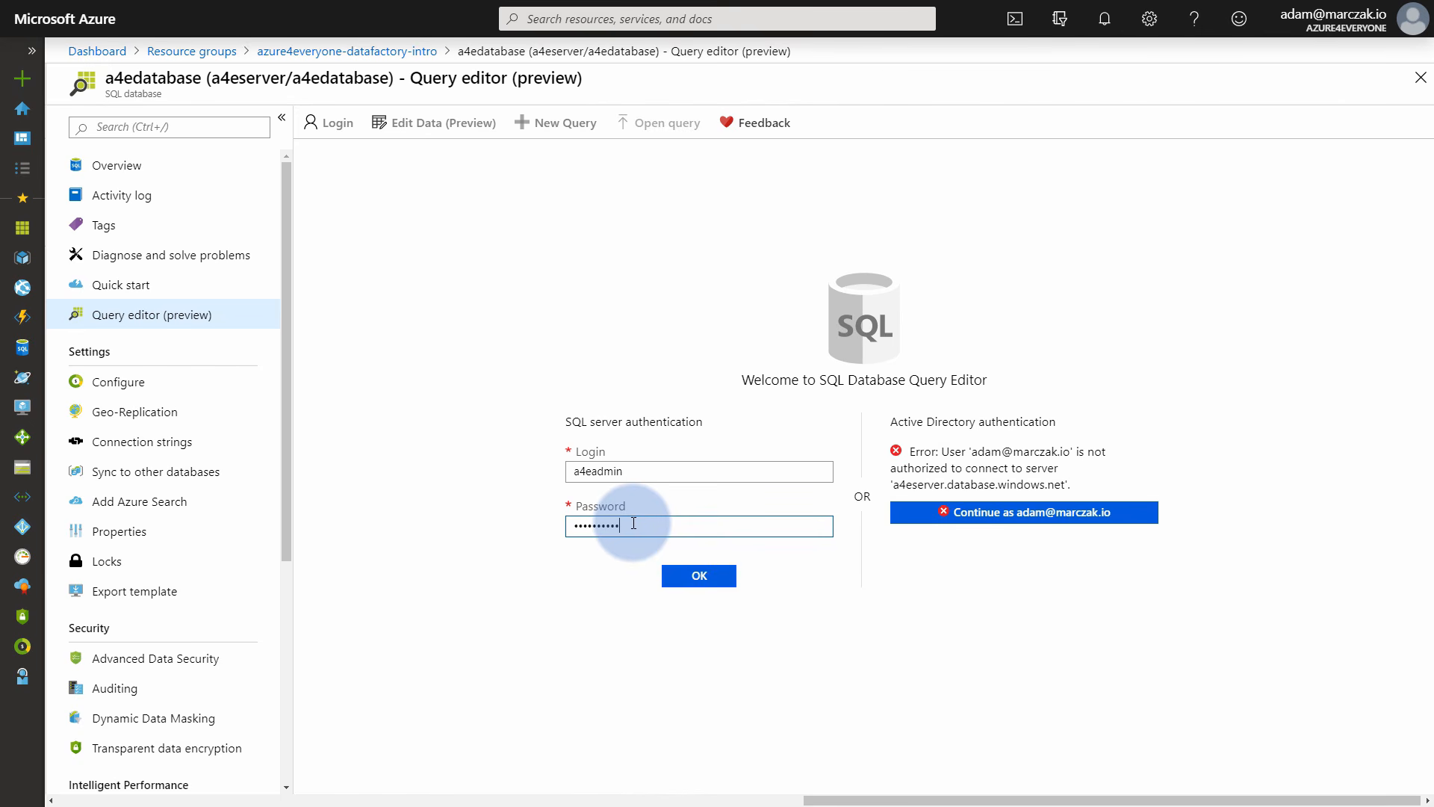
left_click(698, 575)
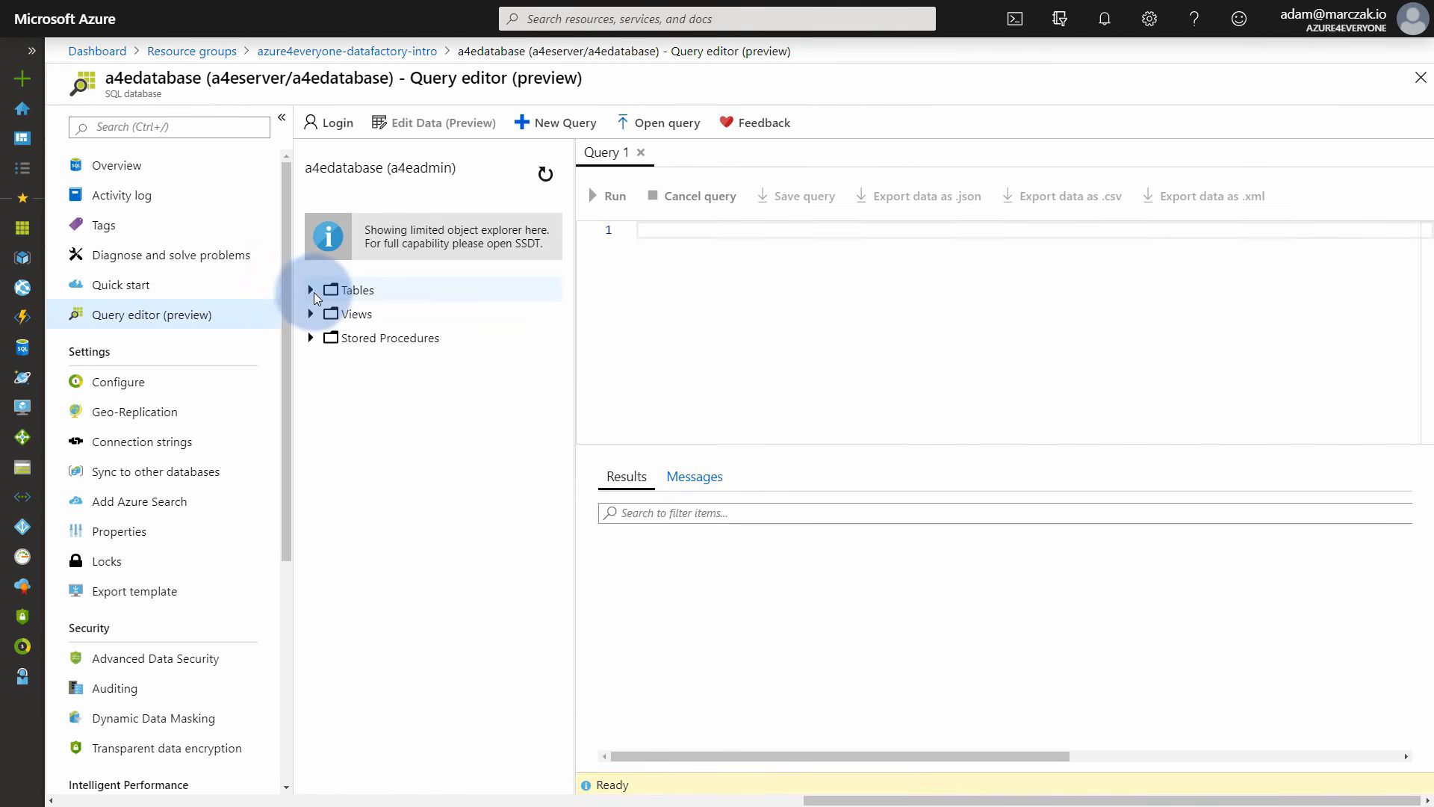
Run the query "select * from cars" and look through the returned rows.
left_click(733, 330)
type("select * from cars")
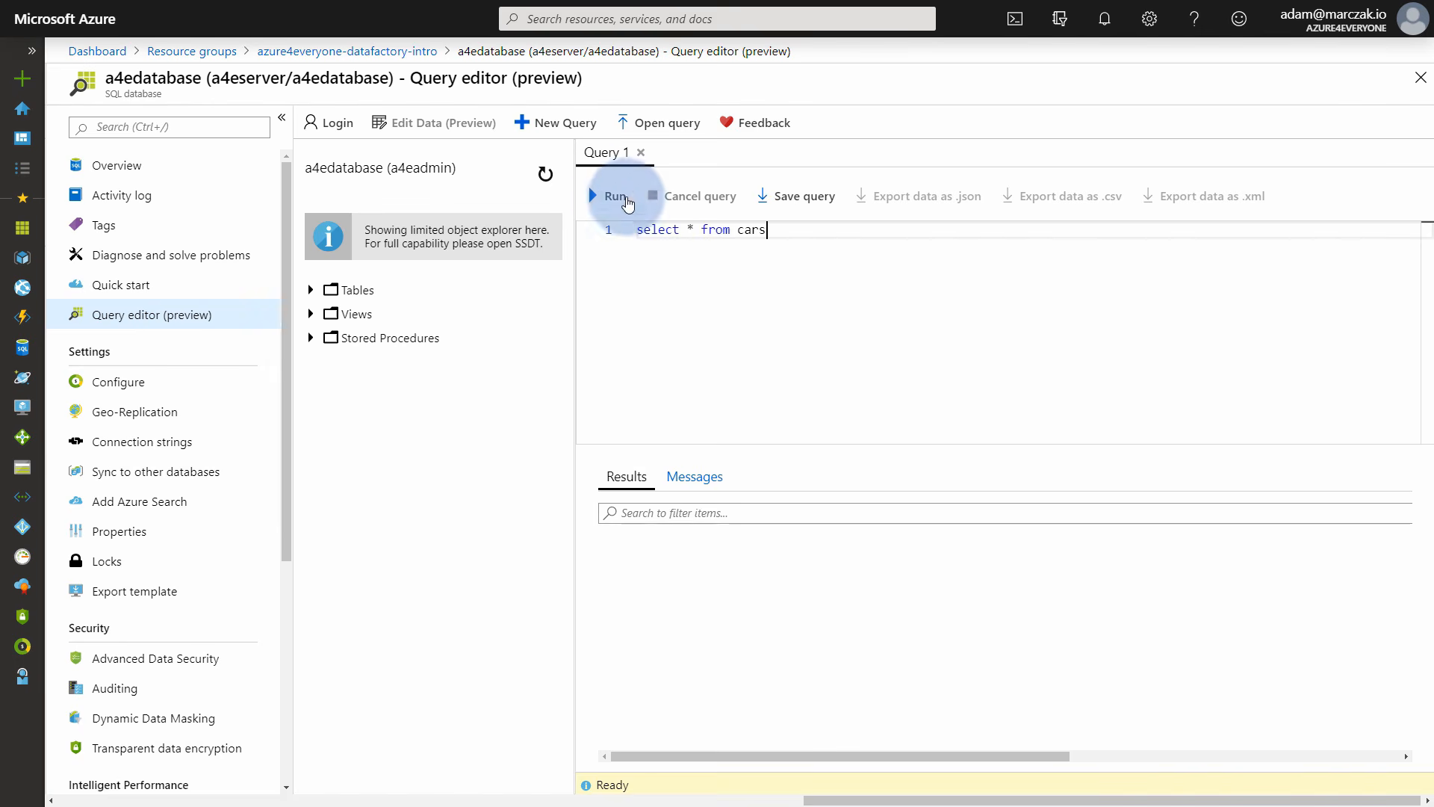
left_click(626, 198)
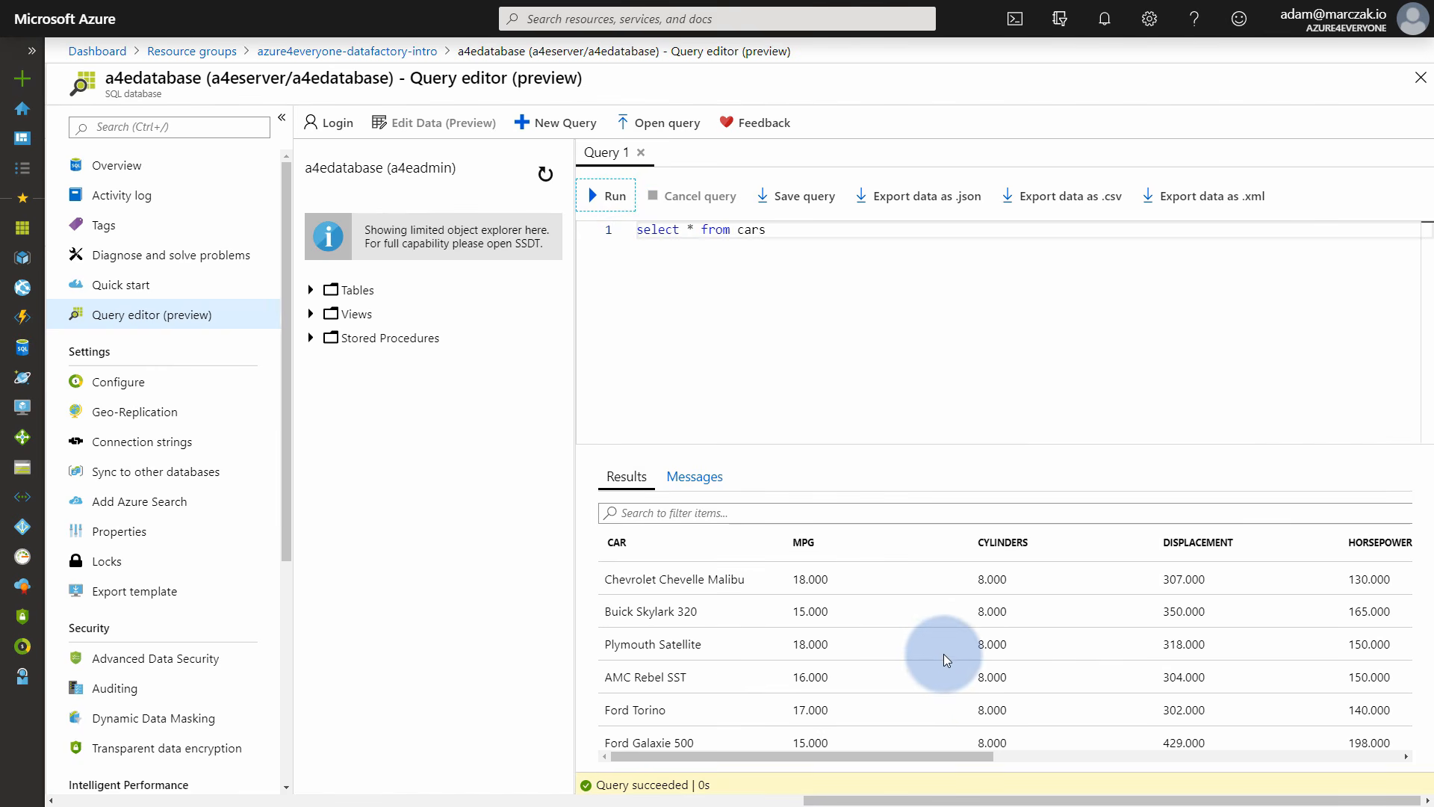
scroll(944, 656, "down", 10)
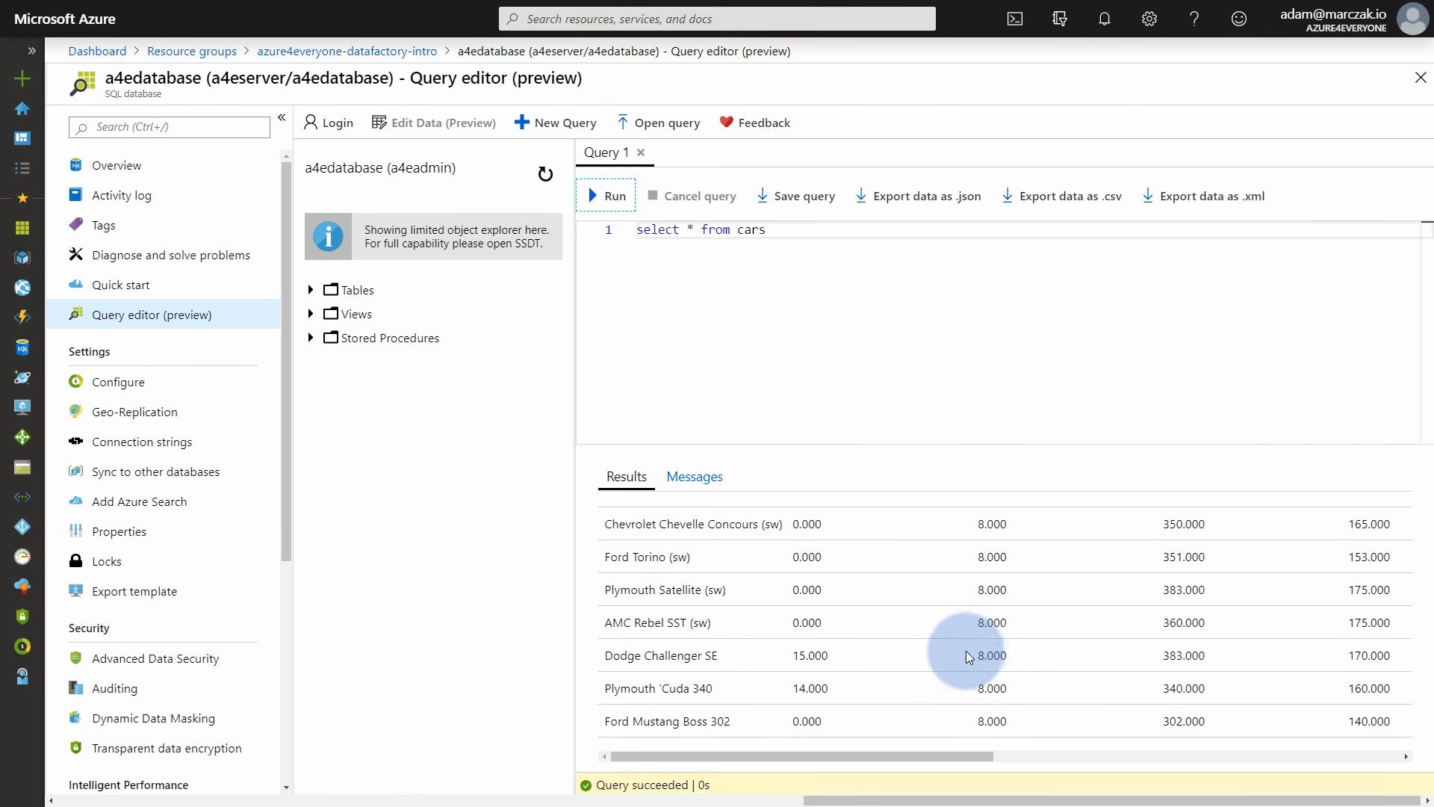
scroll(962, 651, "down", 3)
scroll(968, 661, "up", 15)
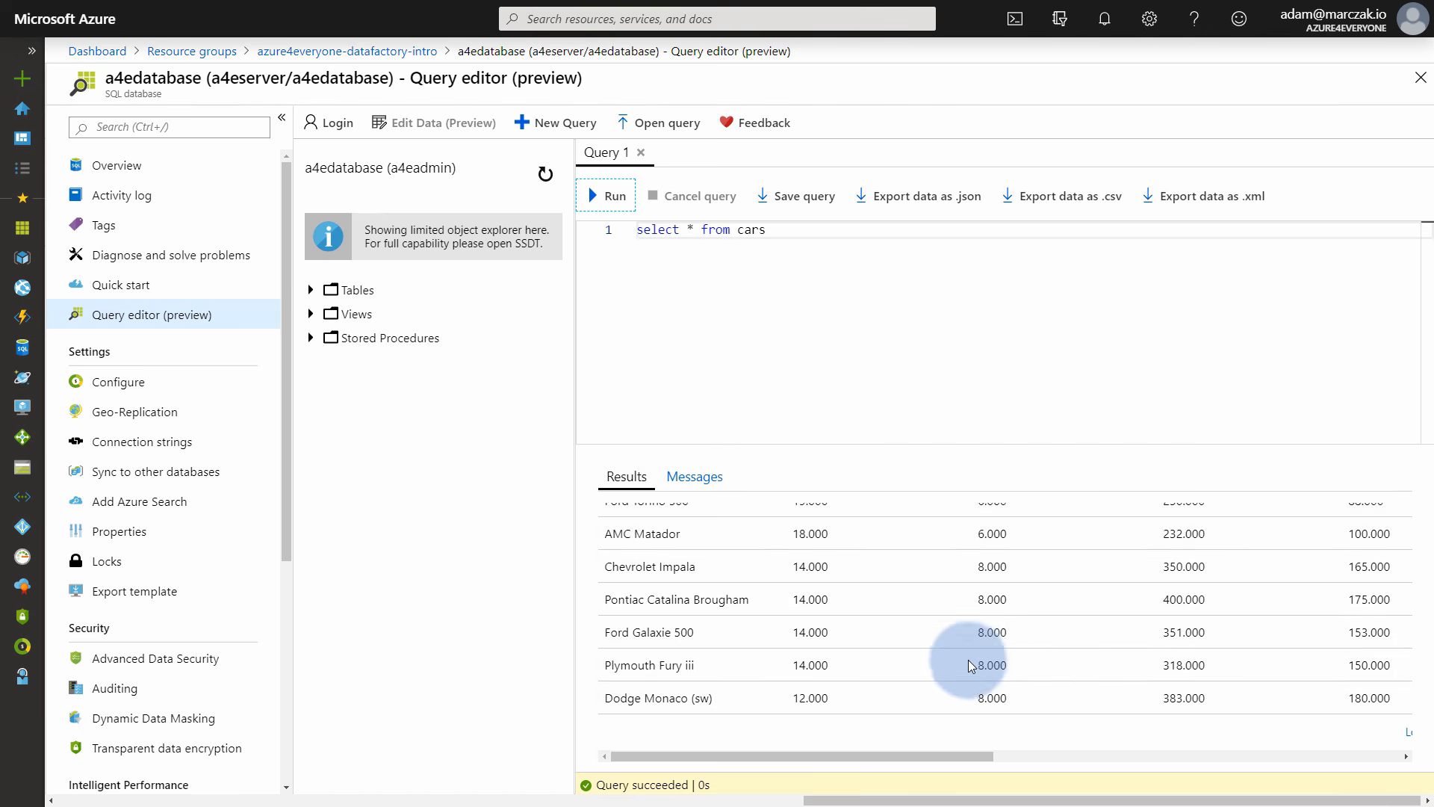
Change the query to "select count(*) from cars" and run it.
left_click(688, 238)
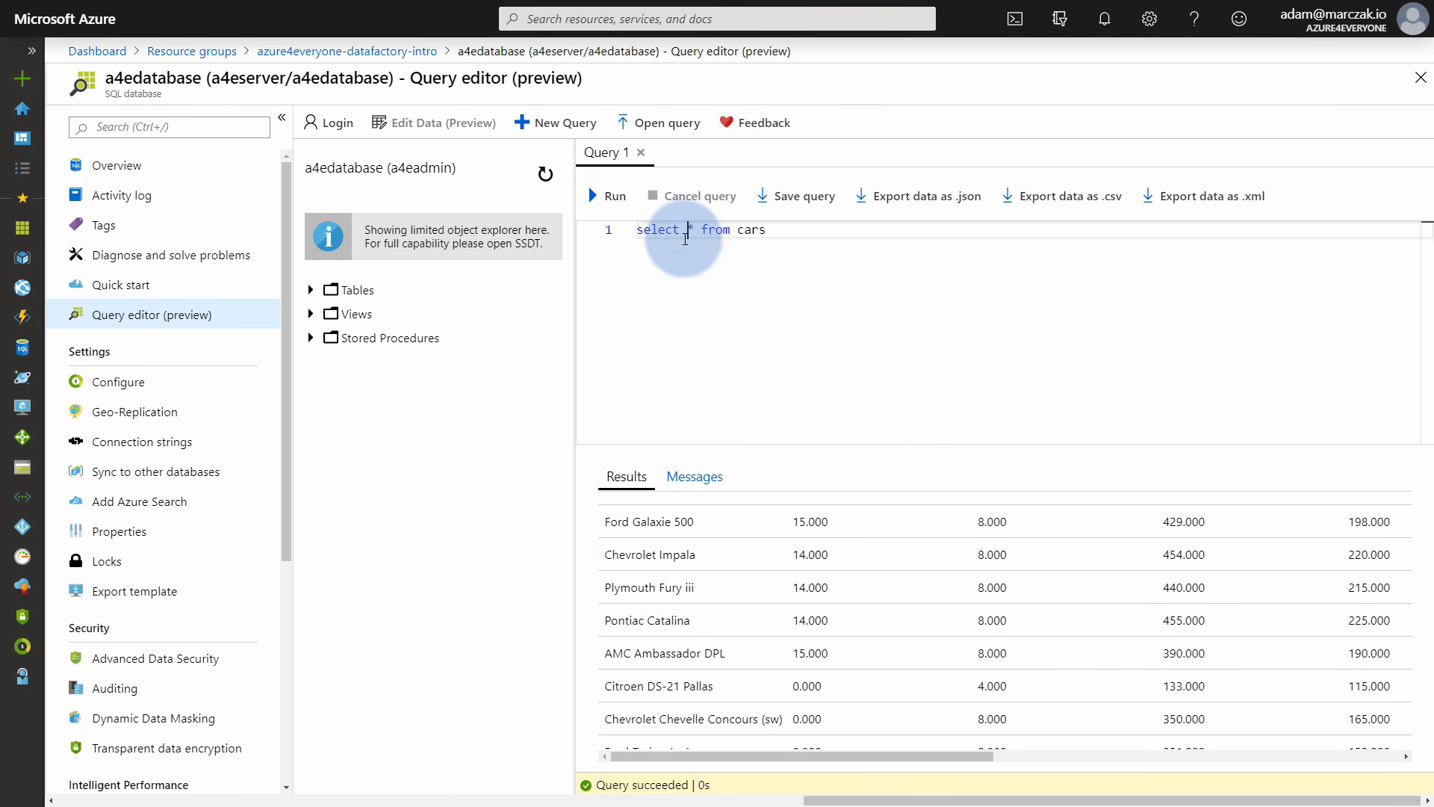
type("count(*)")
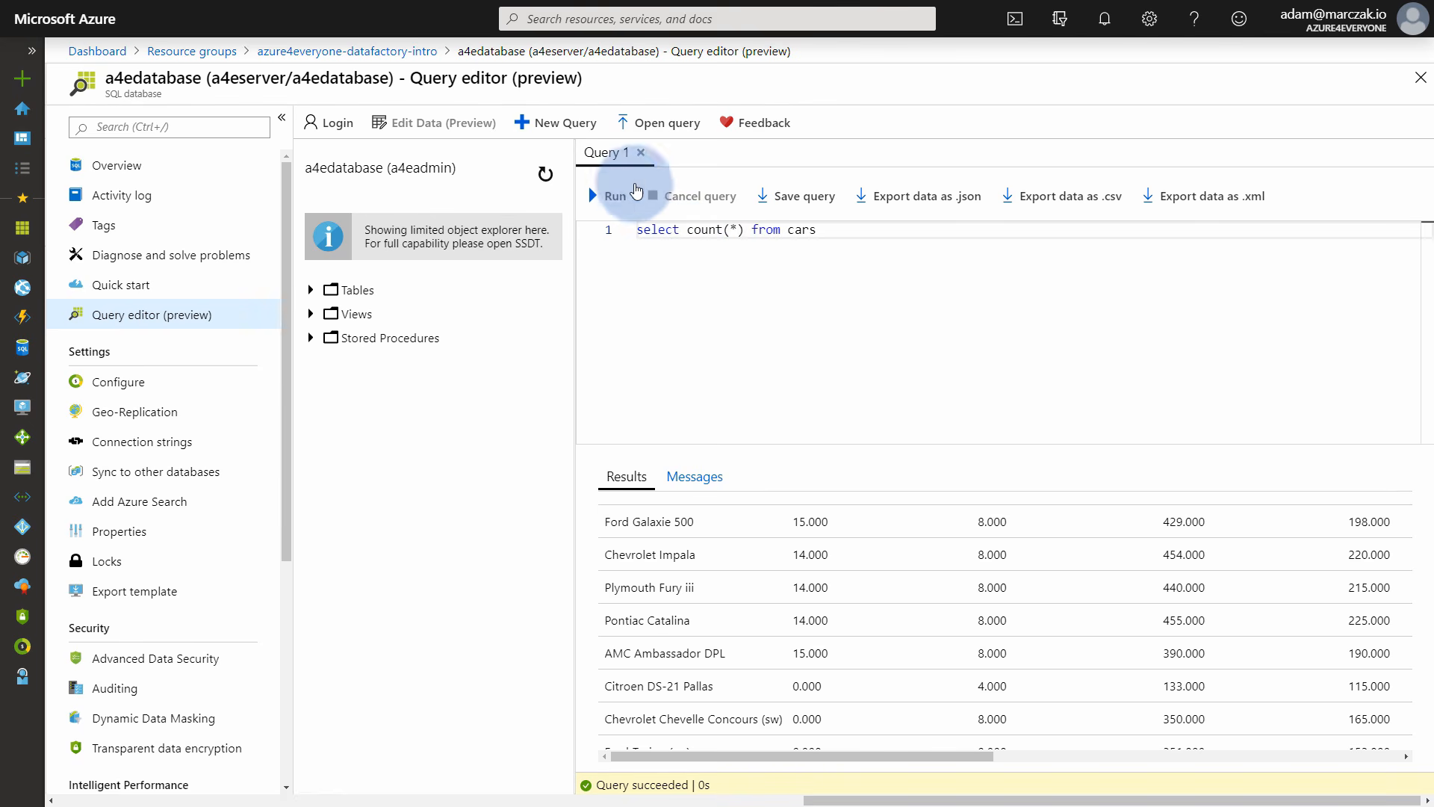
left_click(617, 193)
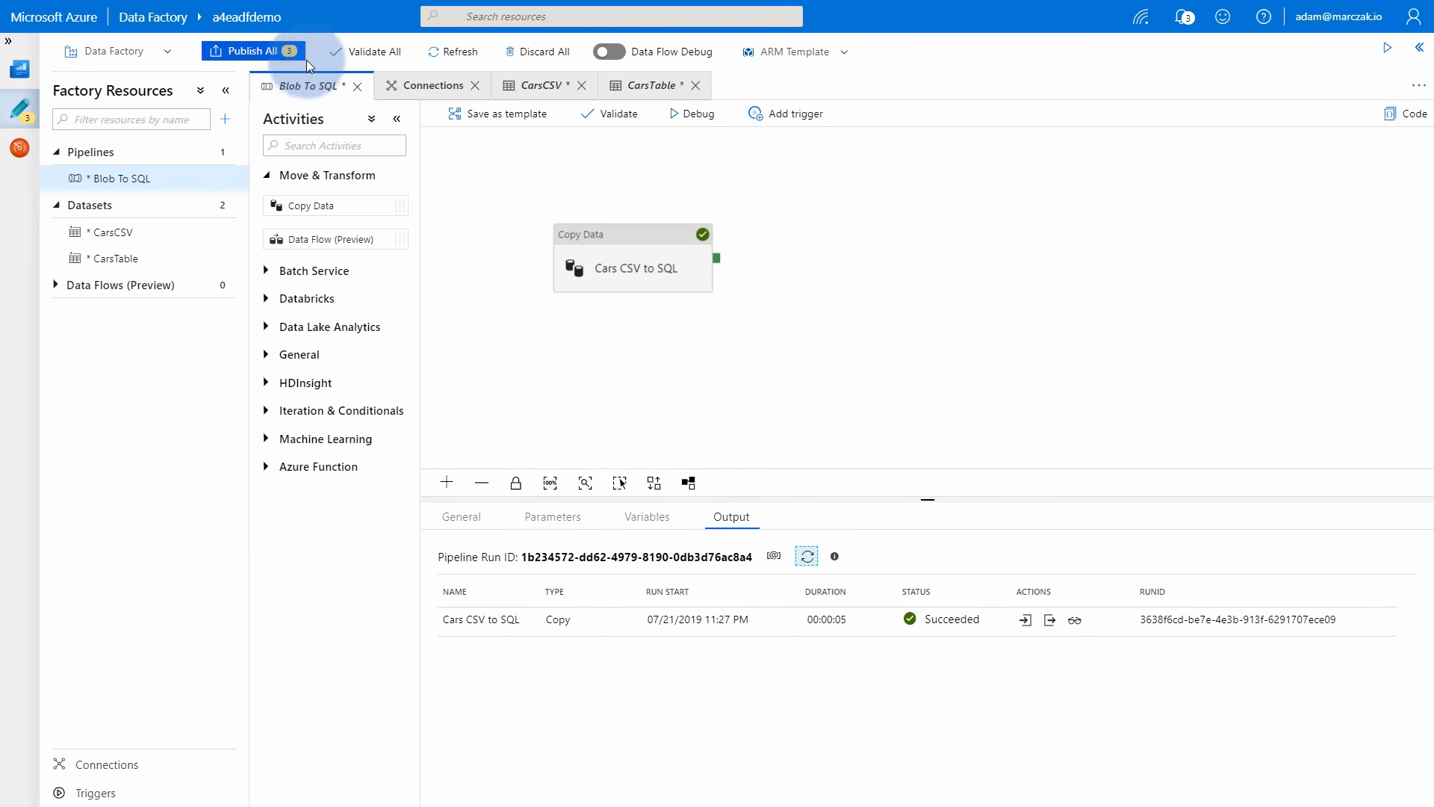
Switch to Data Factory, publish all changes and trigger an immediate run of the Blob To SQL pipeline.
left_click(276, 58)
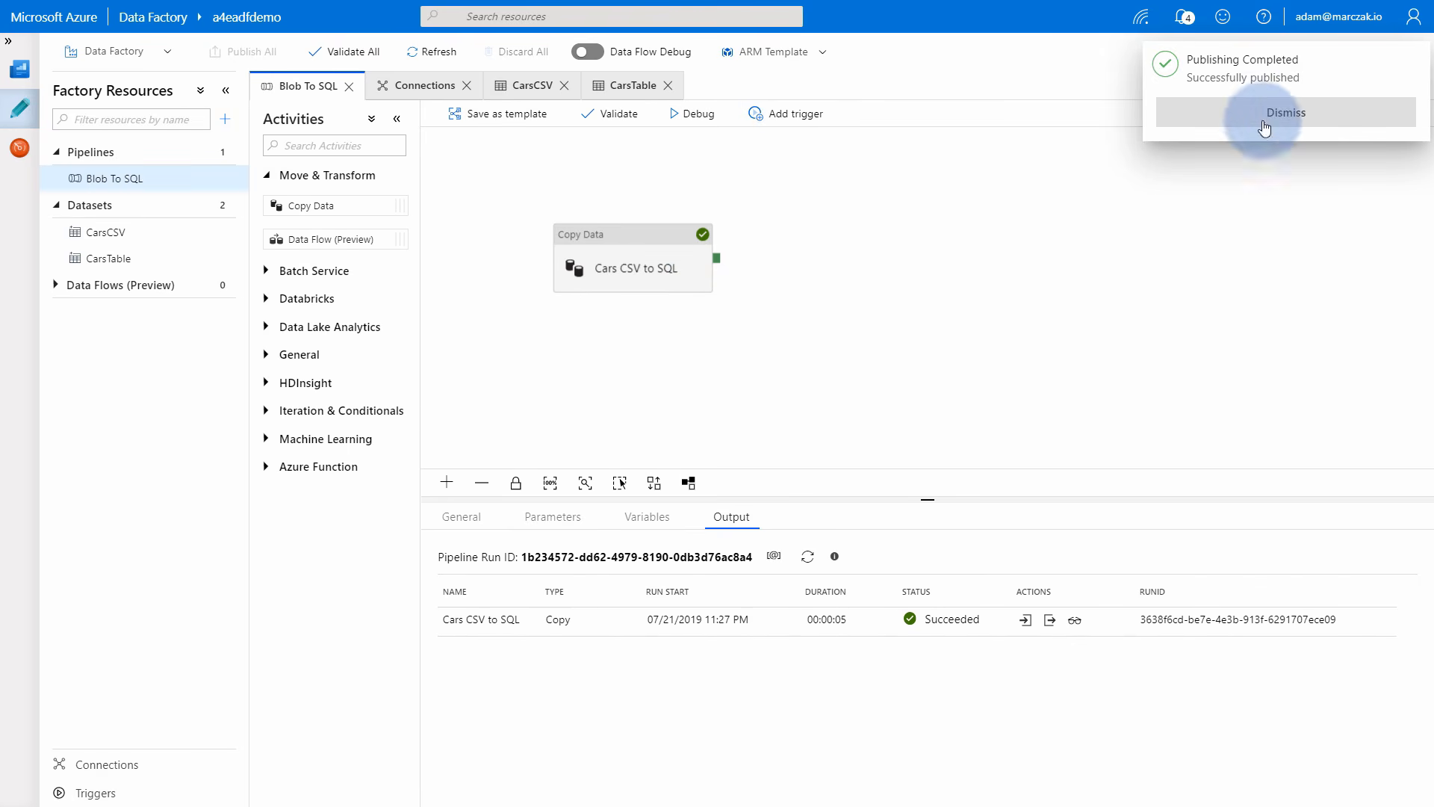
left_click(795, 112)
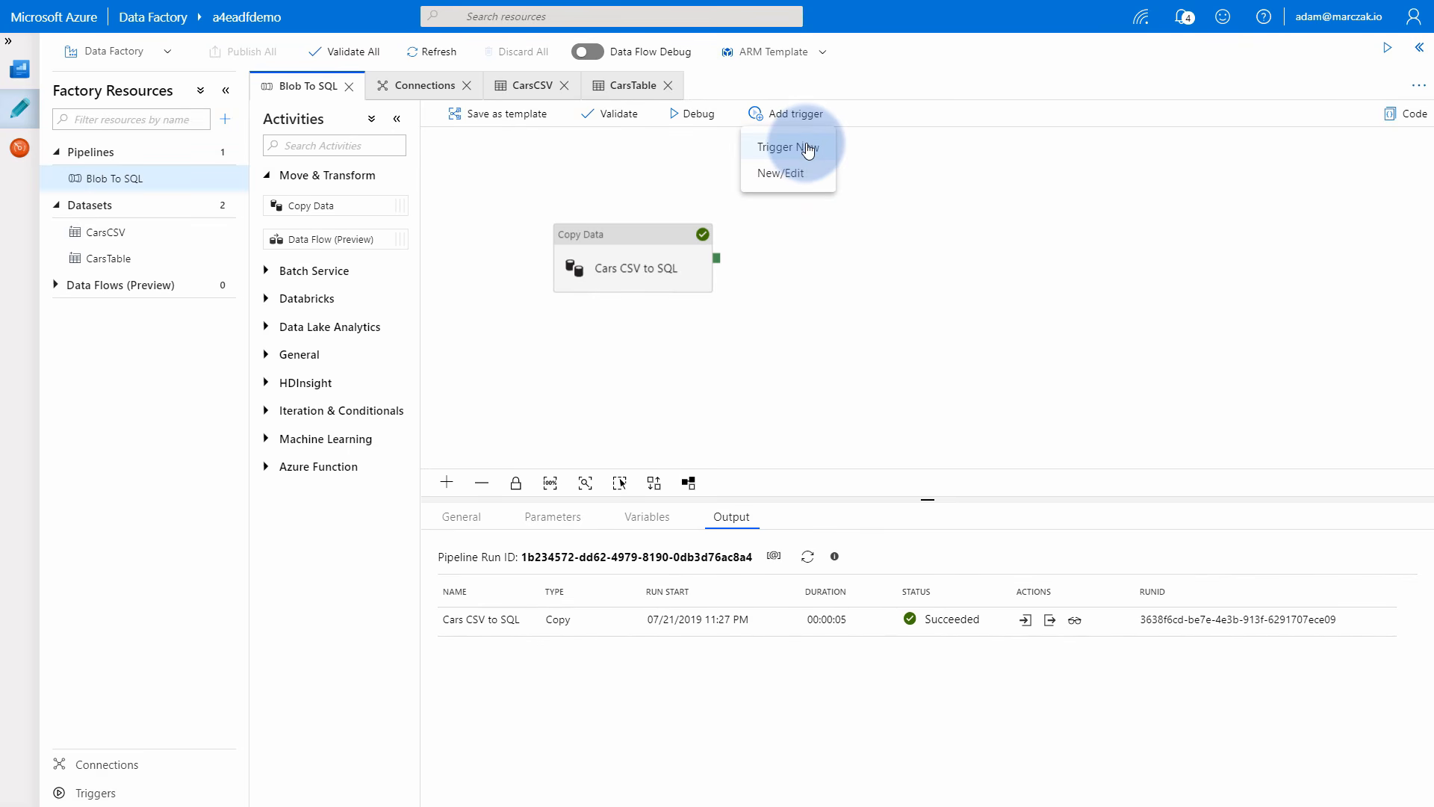
left_click(808, 149)
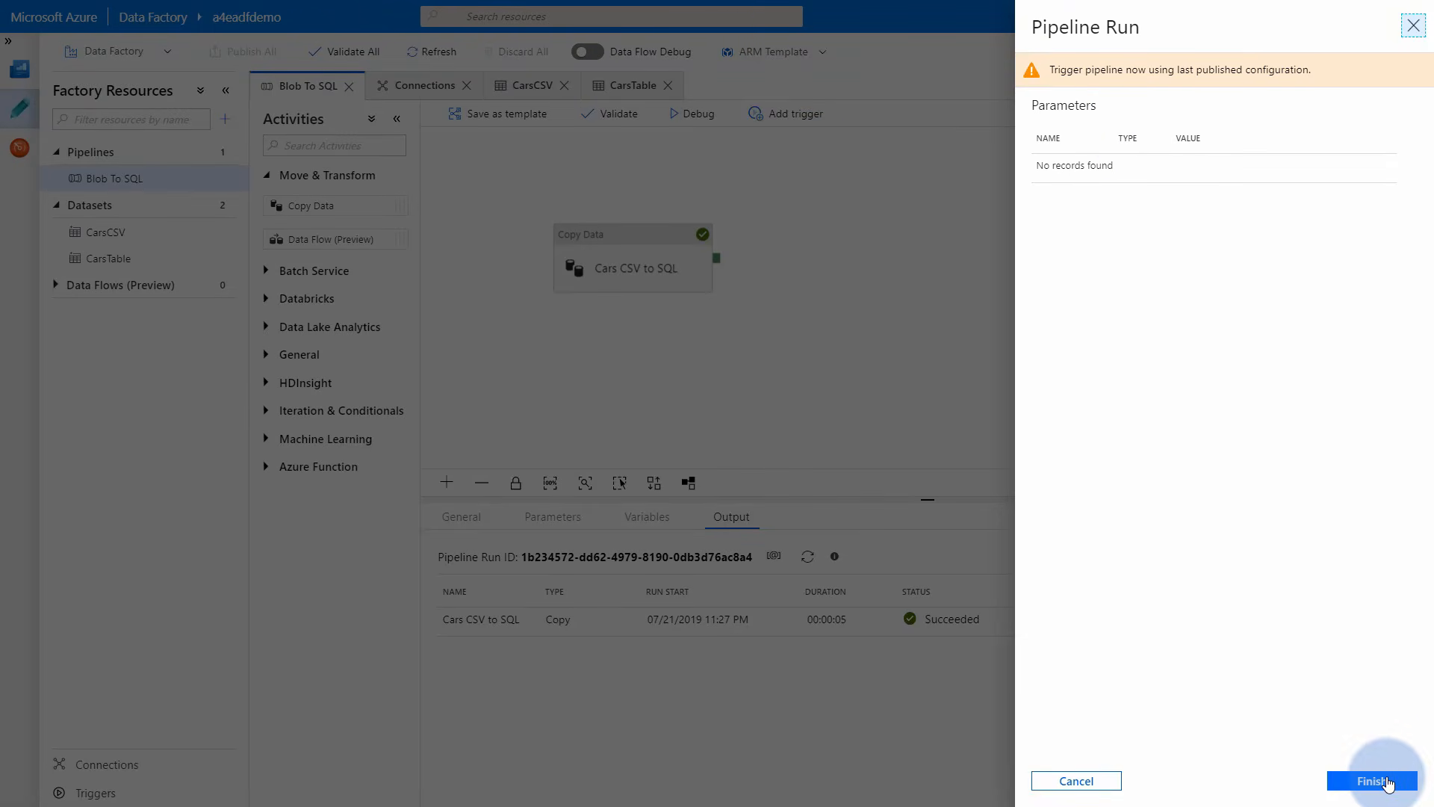
left_click(1387, 782)
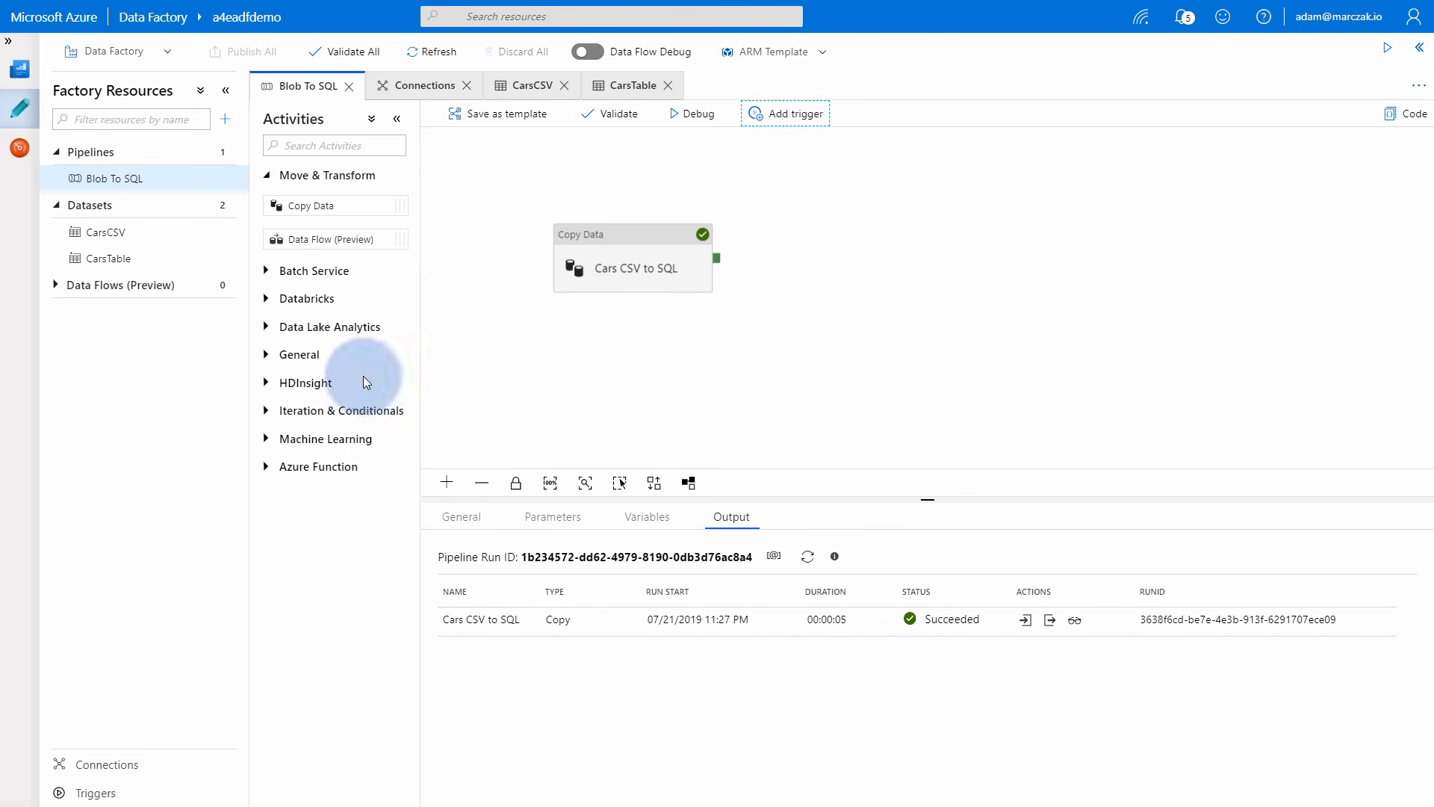
Check the triggered run in the pipeline monitor and rerun "select count(*) from cars" in the portal's query editor.
left_click(21, 150)
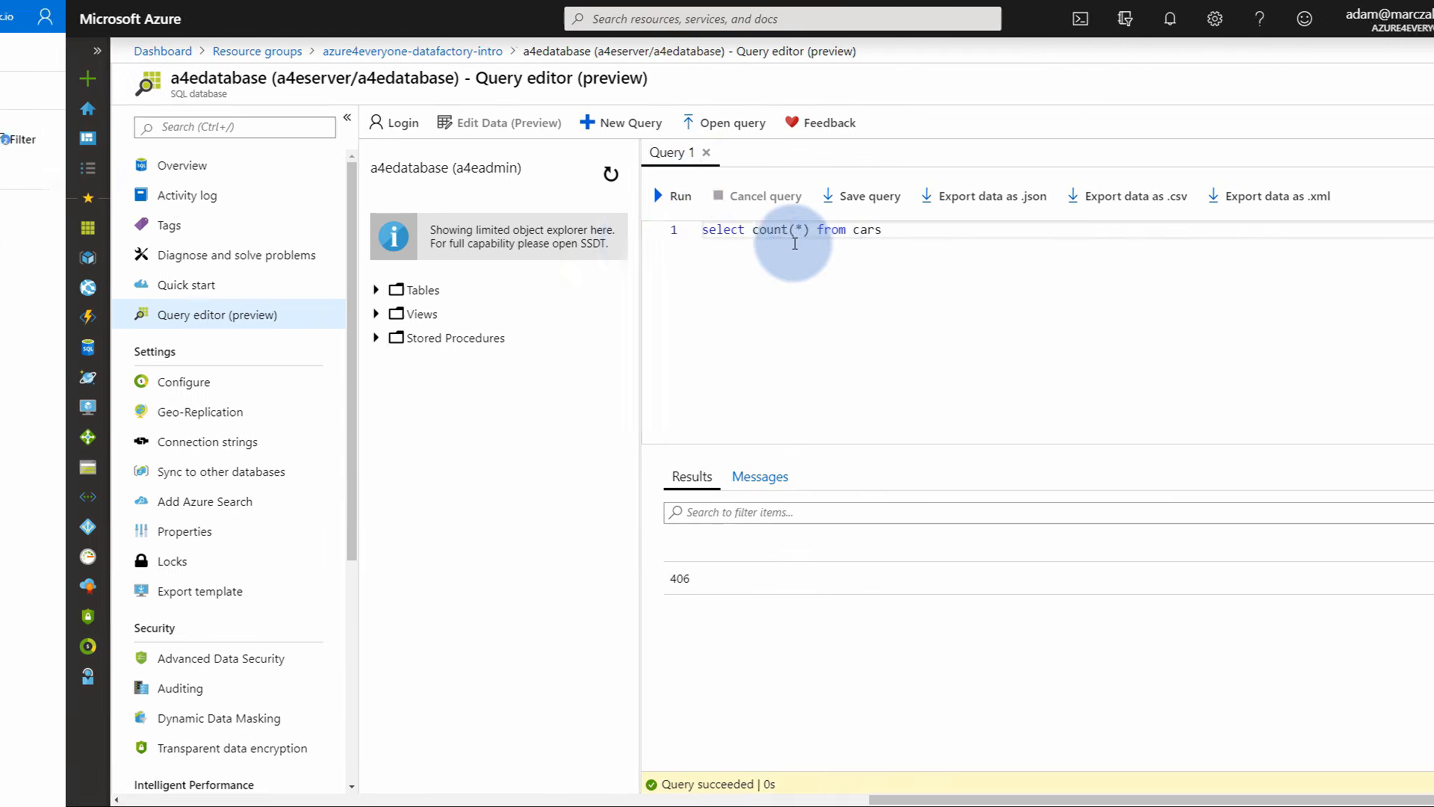
left_click(612, 195)
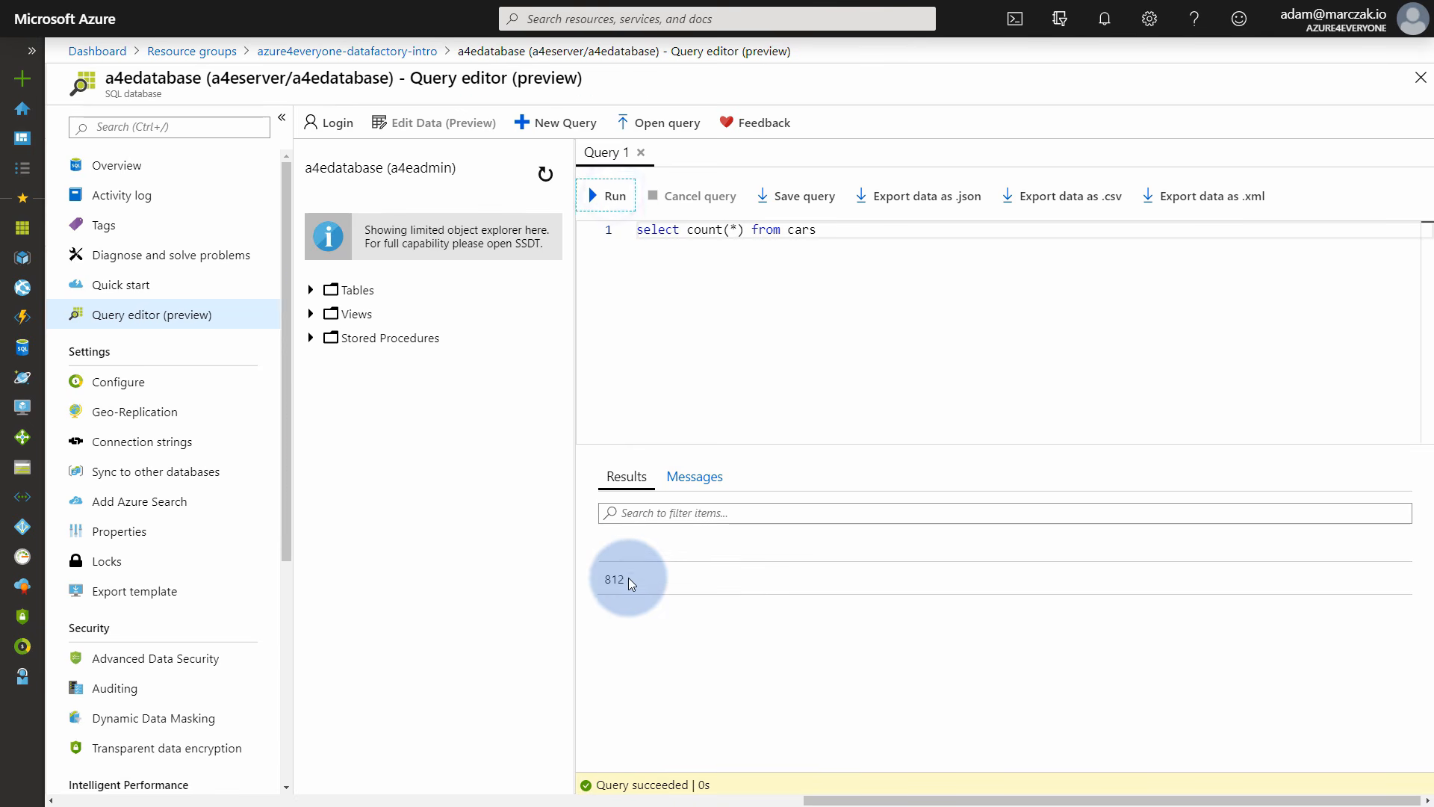
left_click(766, 345)
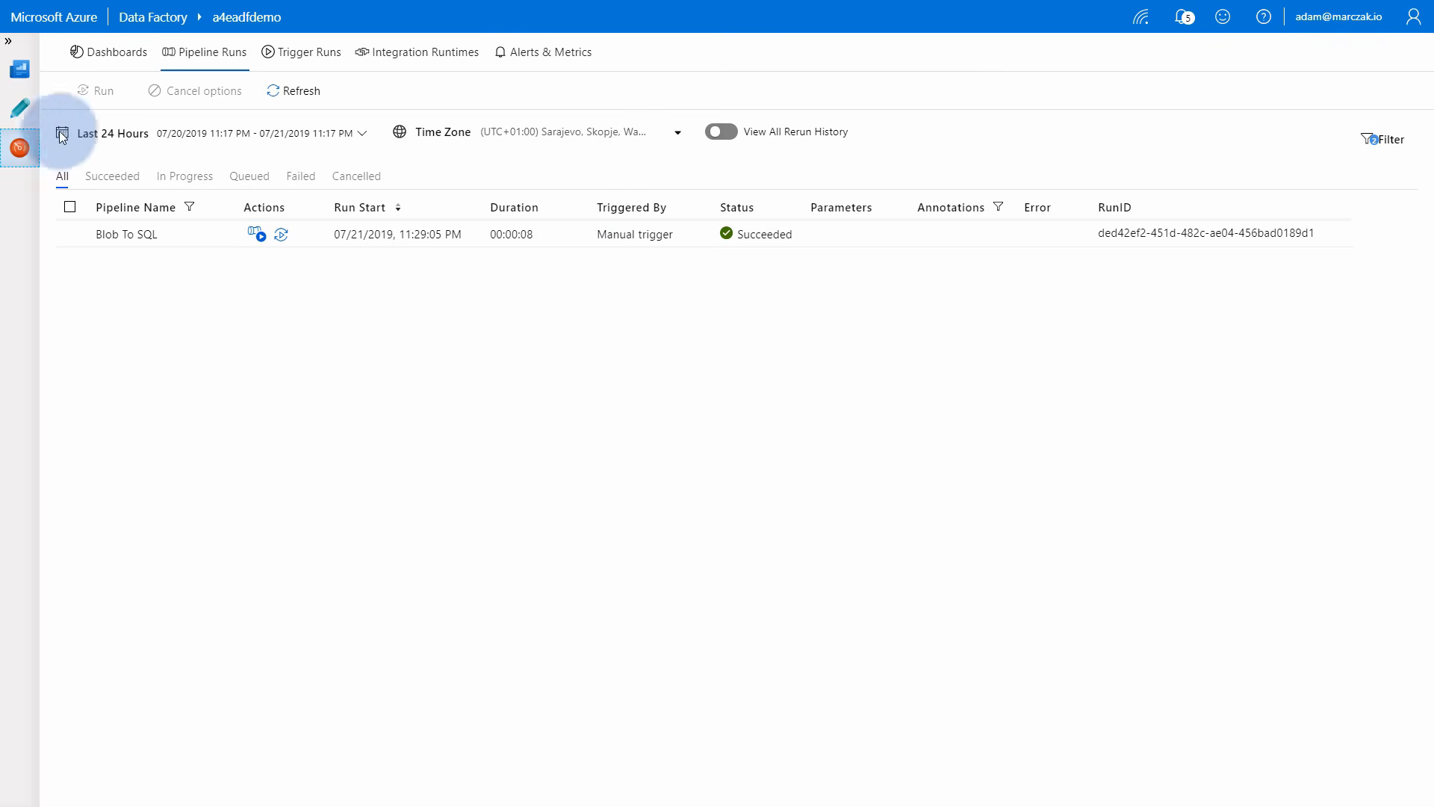
Set the pre-copy script of the Cars CSV to SQL activity's sink to "delete from cars" and shift the activity slightly on the canvas.
left_click(21, 110)
left_click(886, 178)
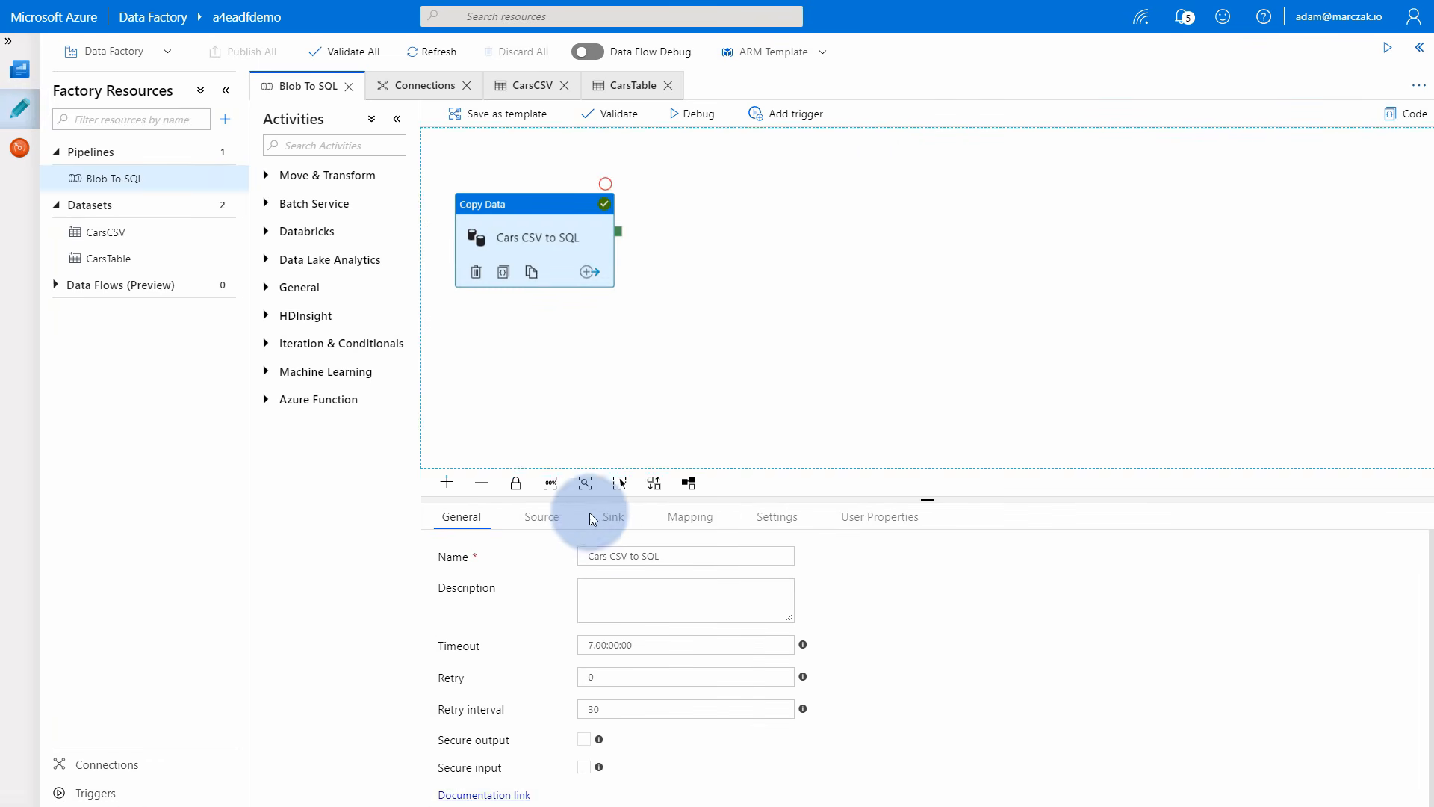
left_click(548, 517)
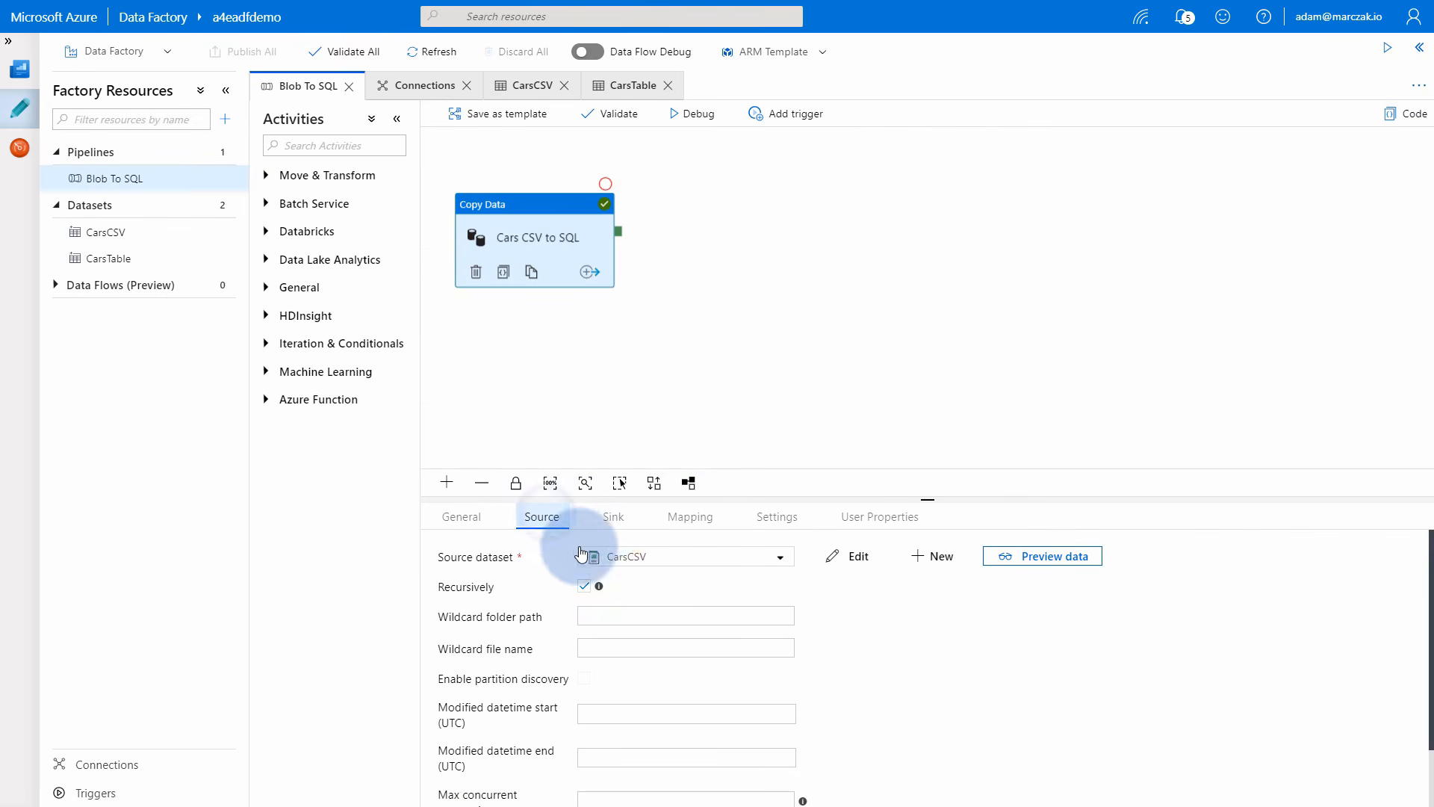
left_click(611, 517)
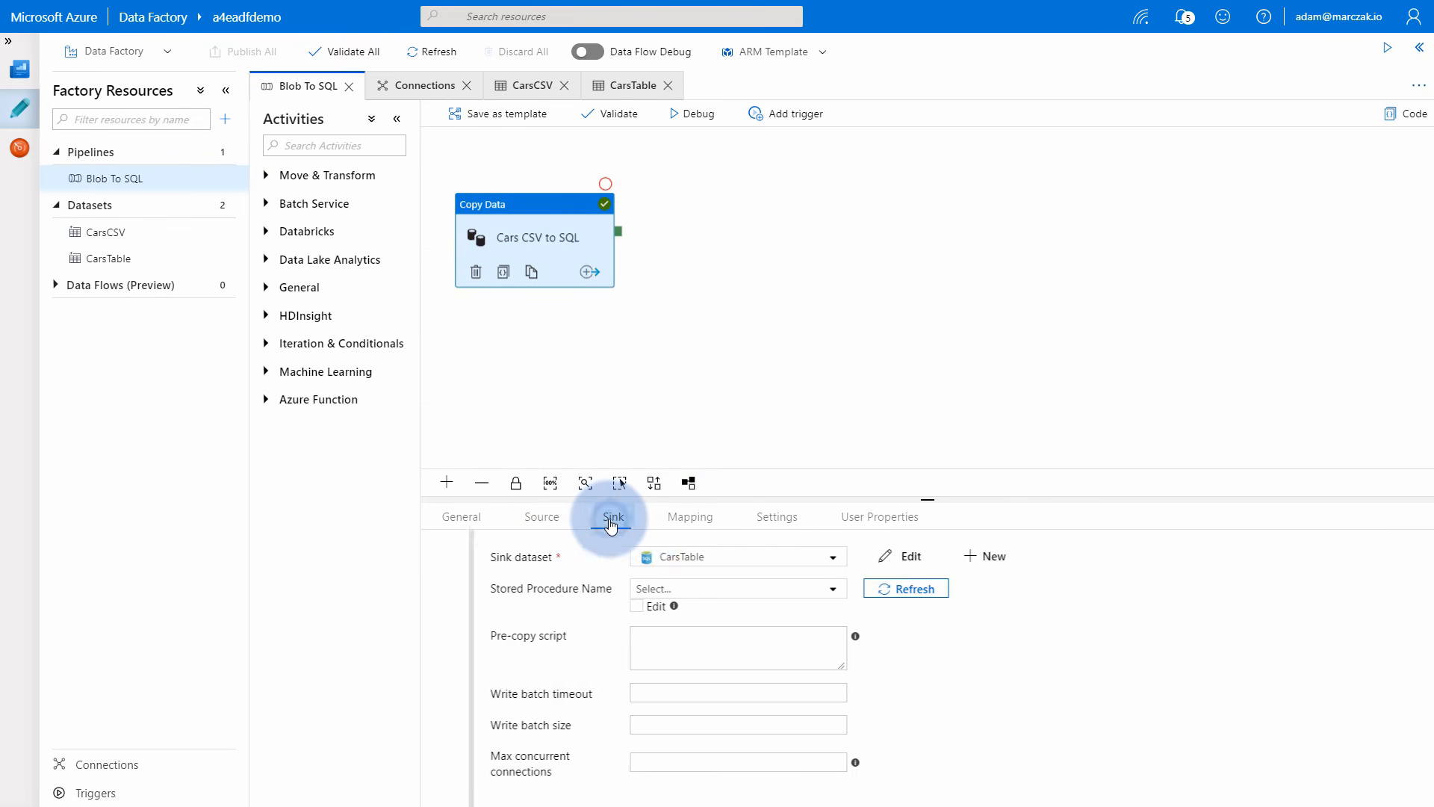
left_click(605, 643)
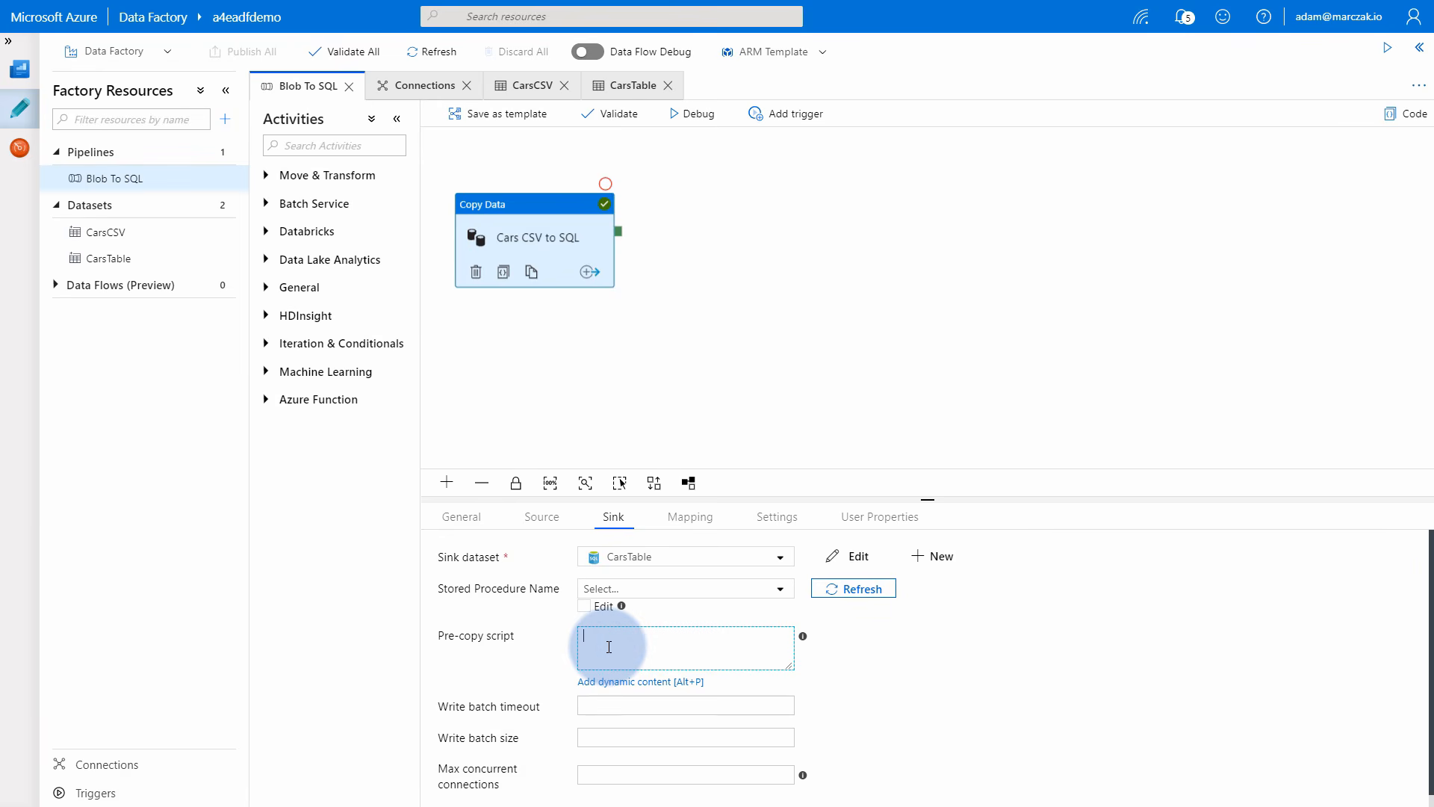
type("delete from cars")
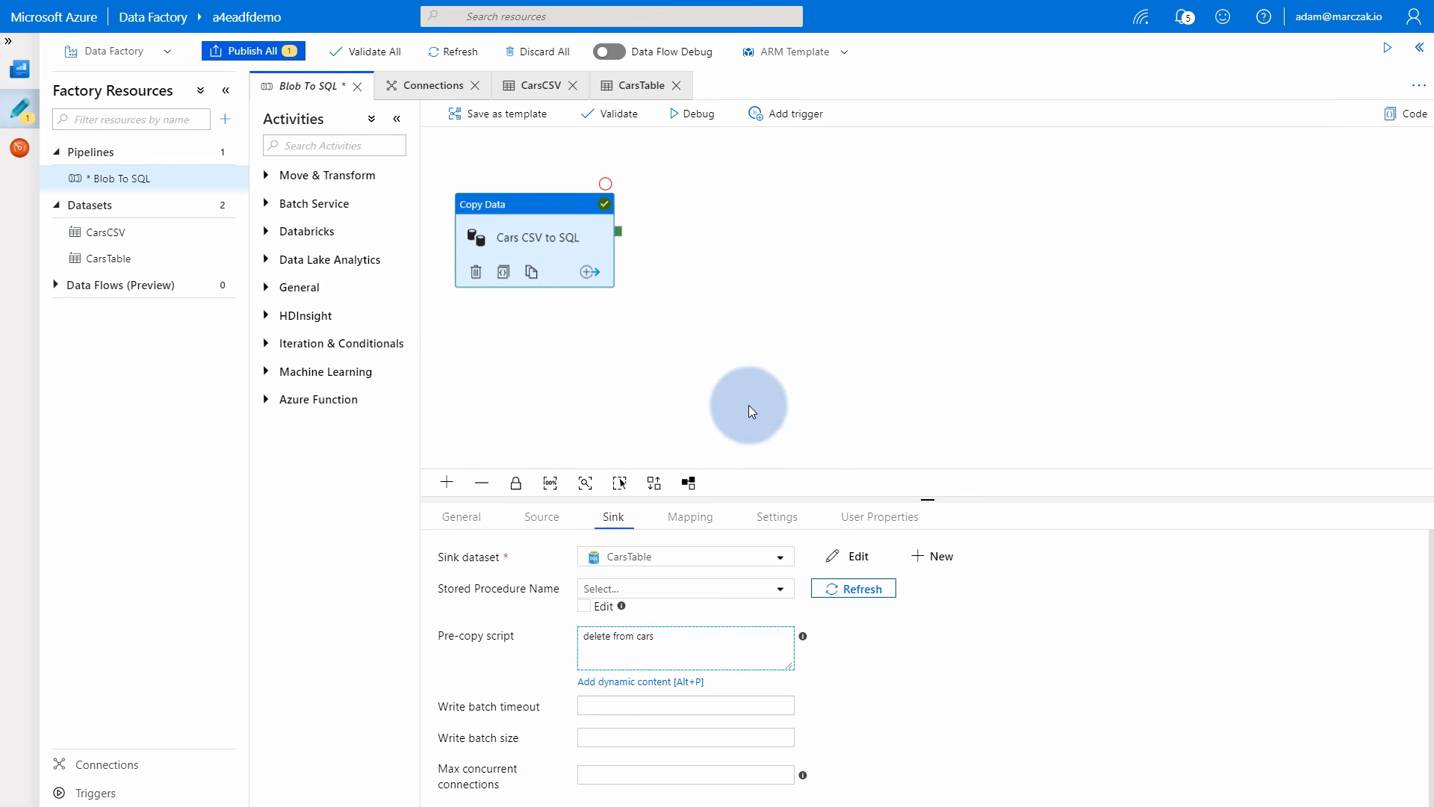
left_click_drag(545, 203, 564, 238)
left_click(784, 270)
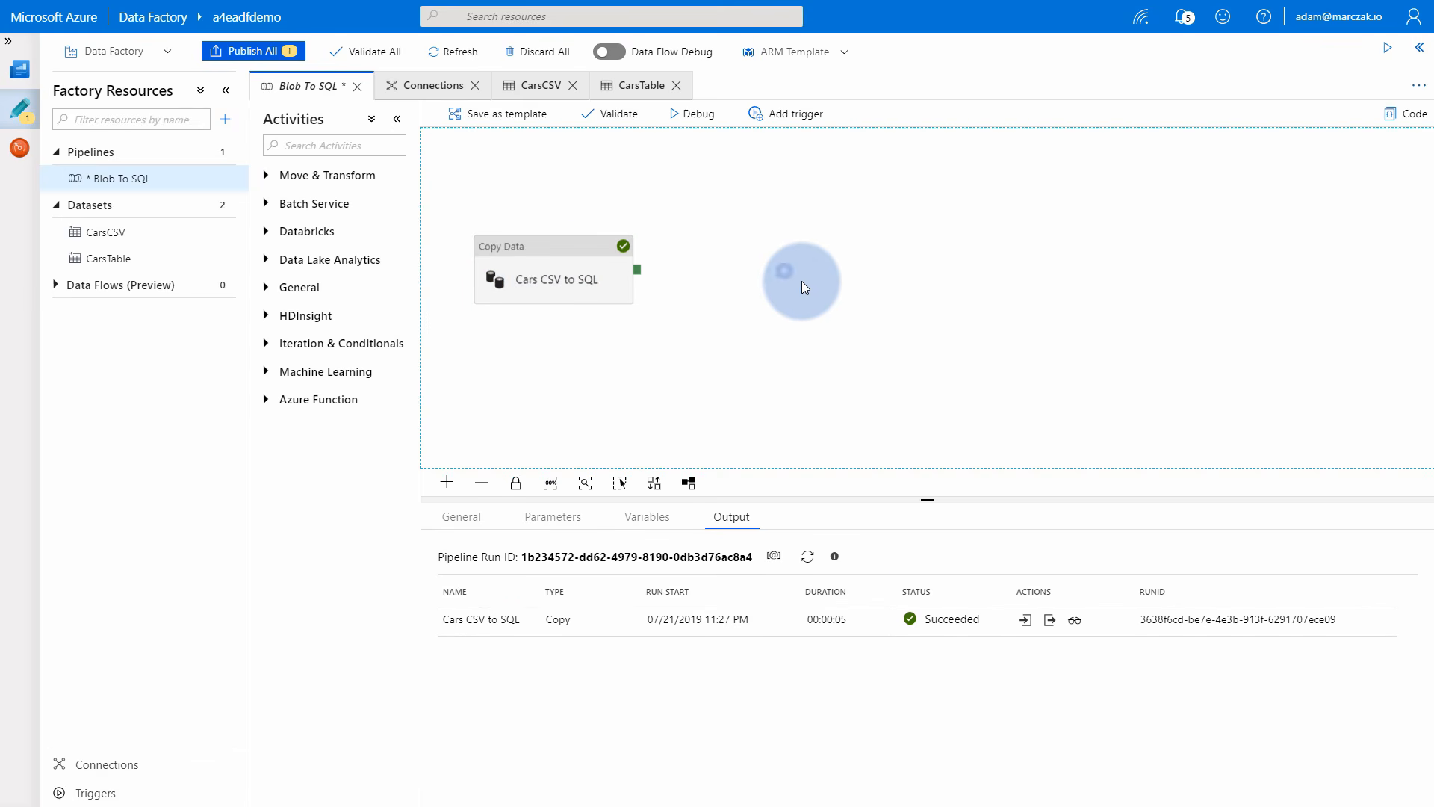